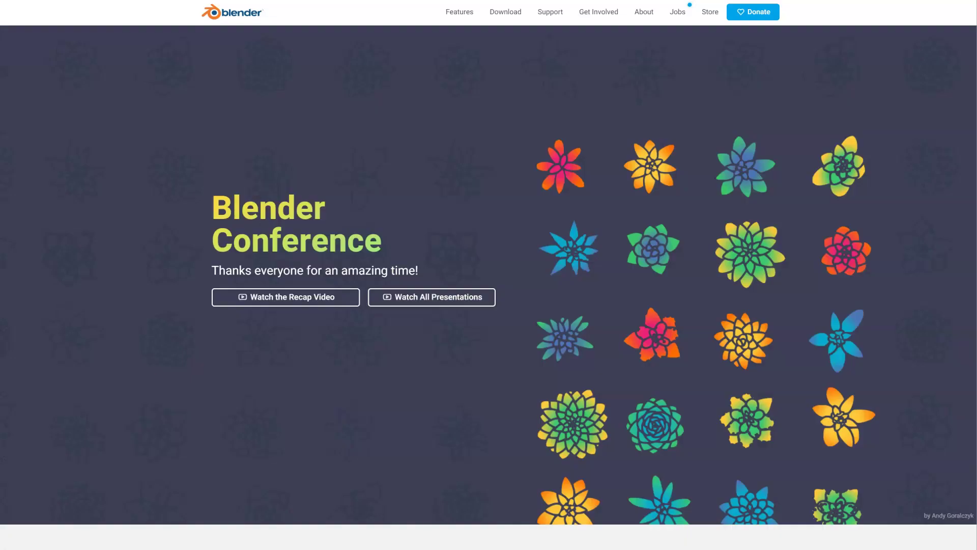
Download the portable (.zip) Windows version of Blender 3.3.1 LTS from the Blender website
click(507, 13)
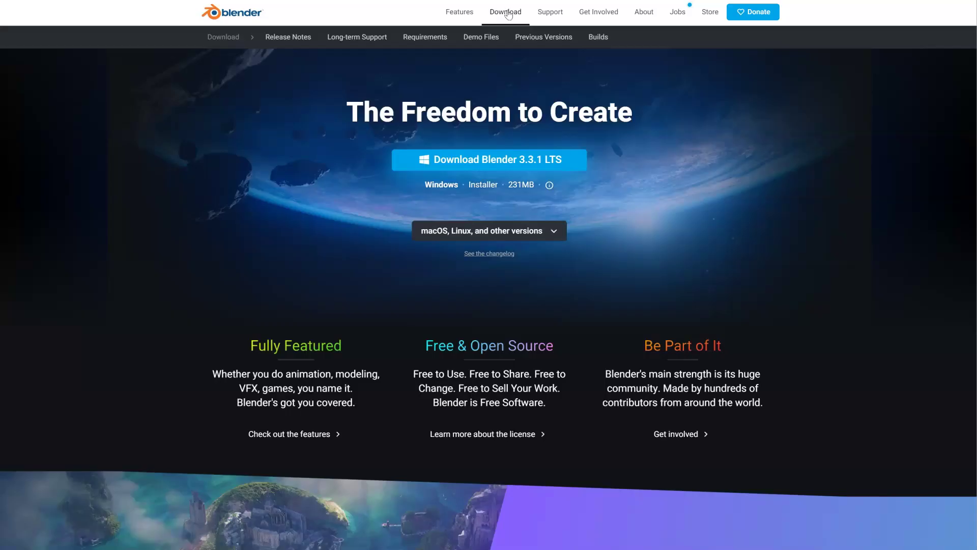
click(500, 232)
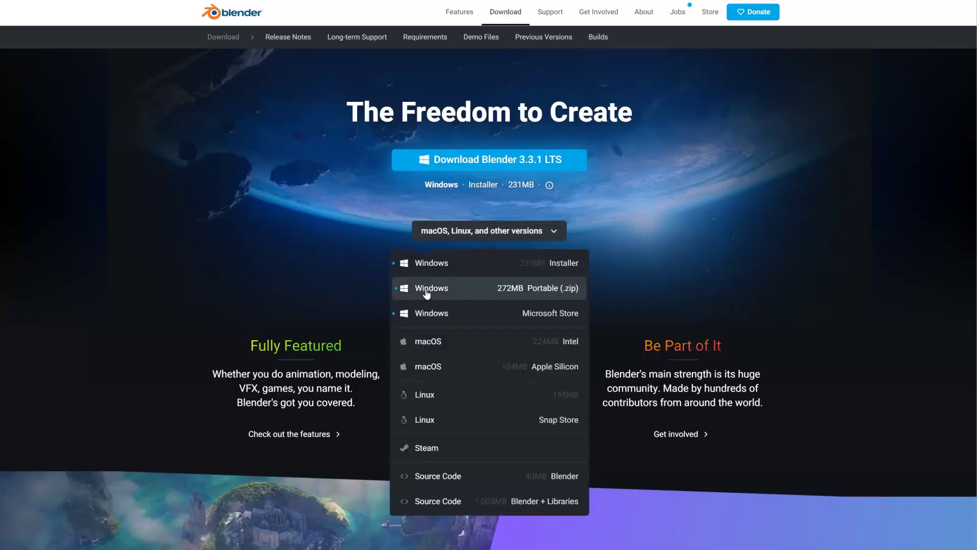
click(550, 294)
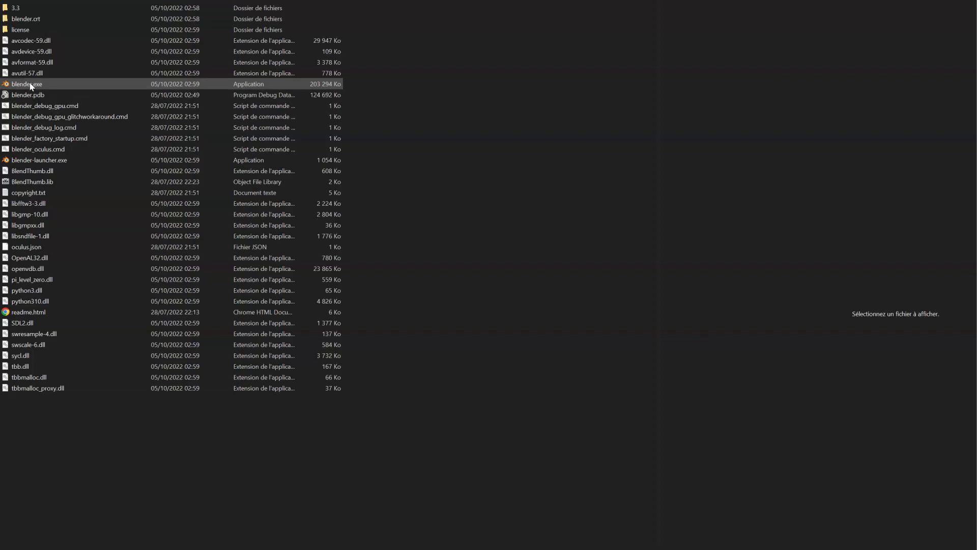
Launch blender.exe from the extracted folder and accept the default quick setup on the splash screen
click(31, 86)
key(Return)
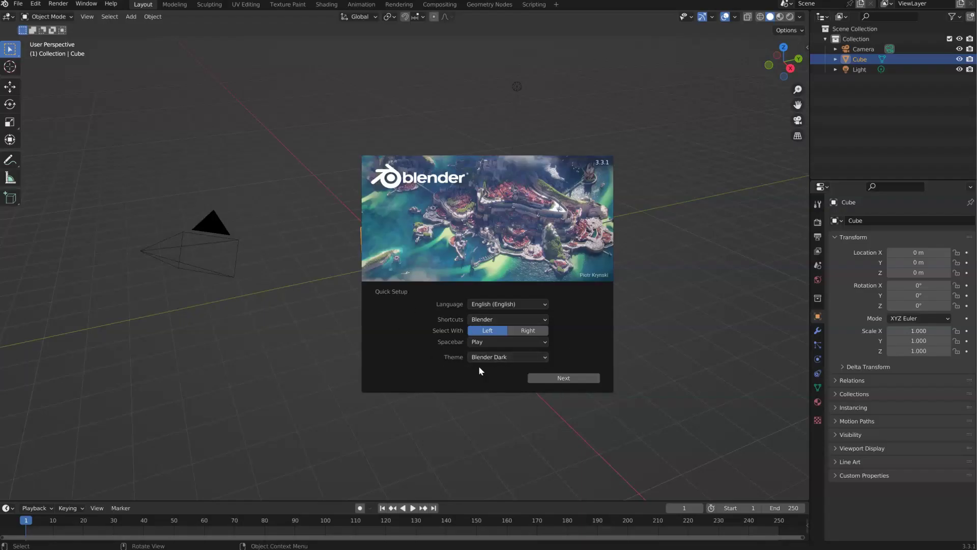
click(560, 380)
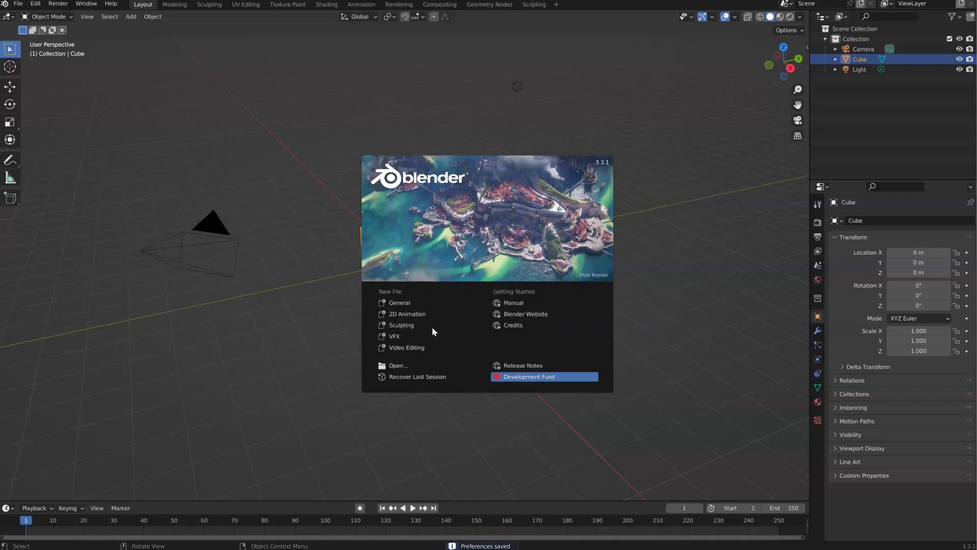
click(640, 303)
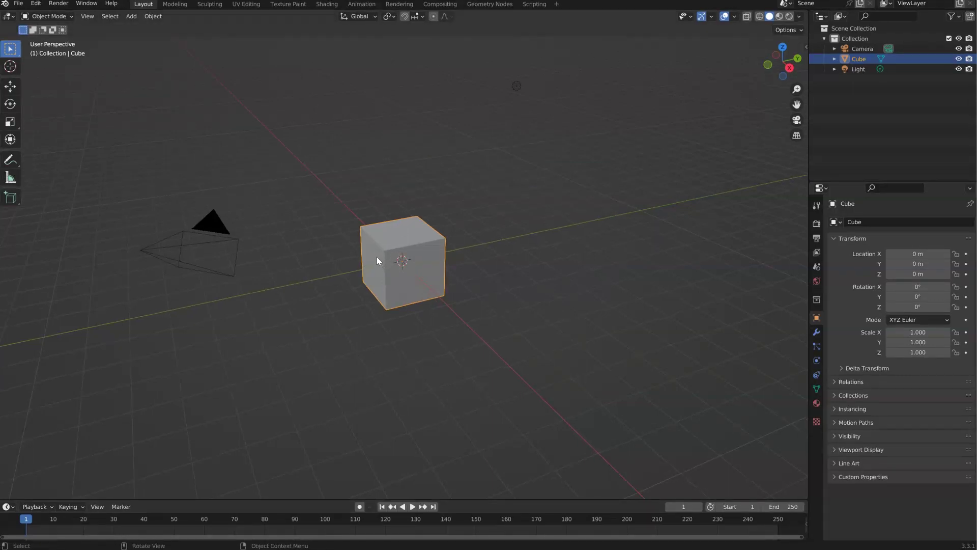
Open the Blender Preferences window over the viewport and disable the startup splash screen
click(37, 4)
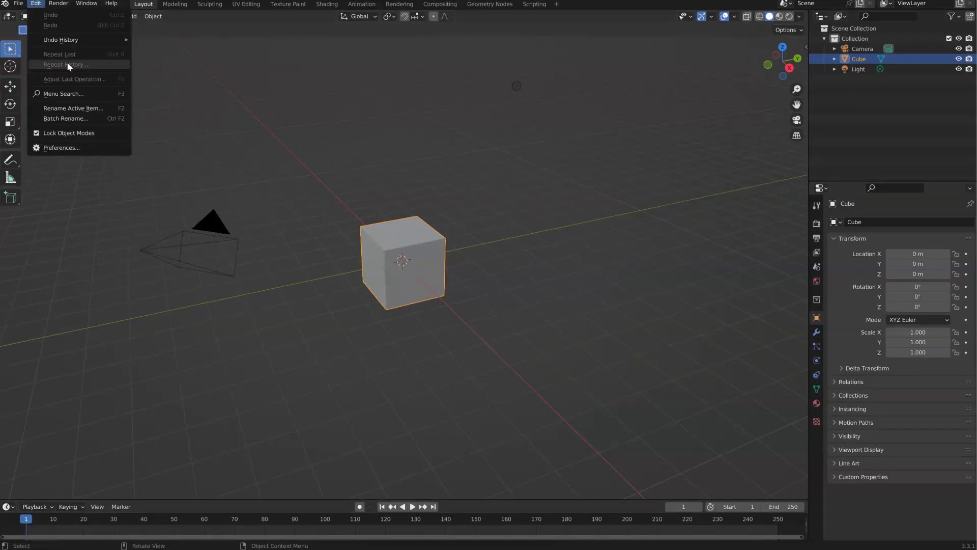
click(65, 150)
drag(69, 4, 424, 71)
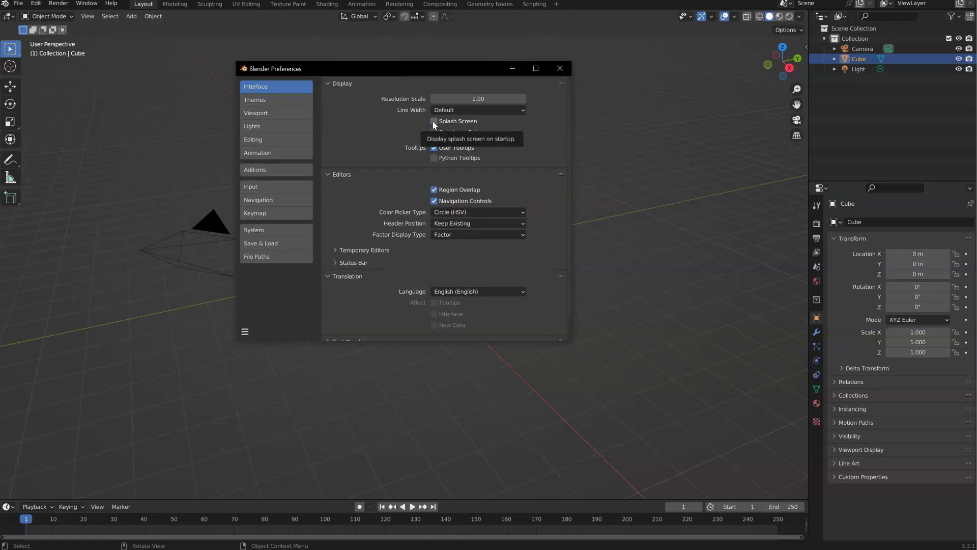
Set the language to French (Français) with translation applied only to tooltips, not to the interface or new data
click(467, 293)
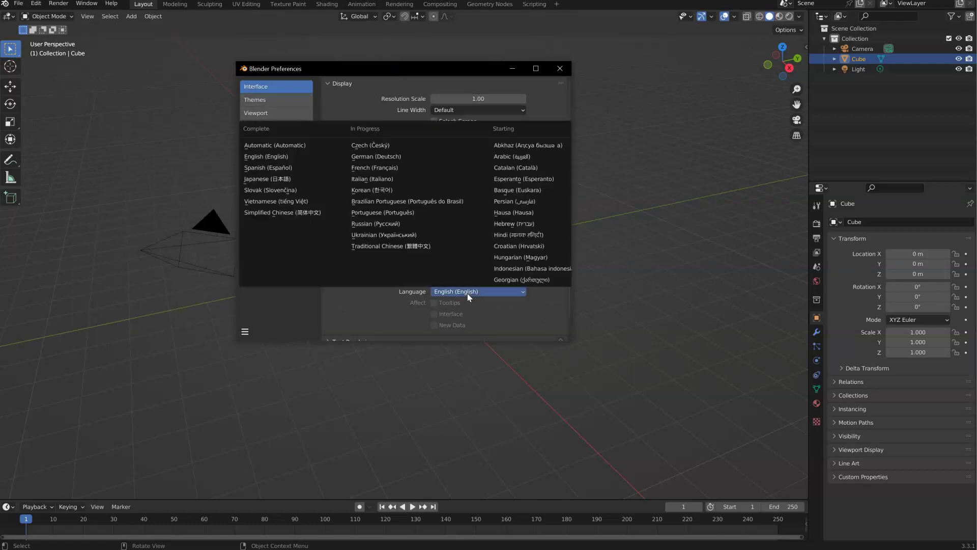
click(363, 171)
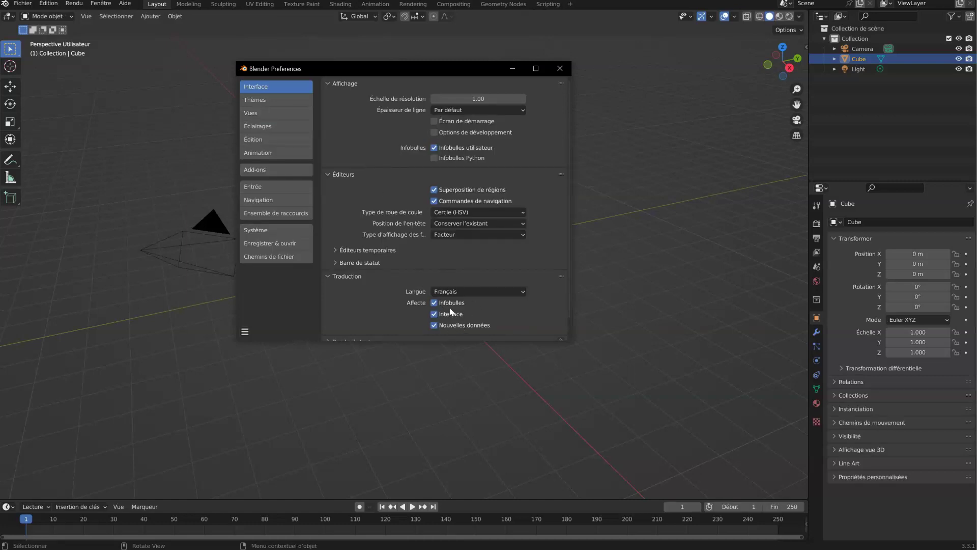
click(434, 314)
click(434, 325)
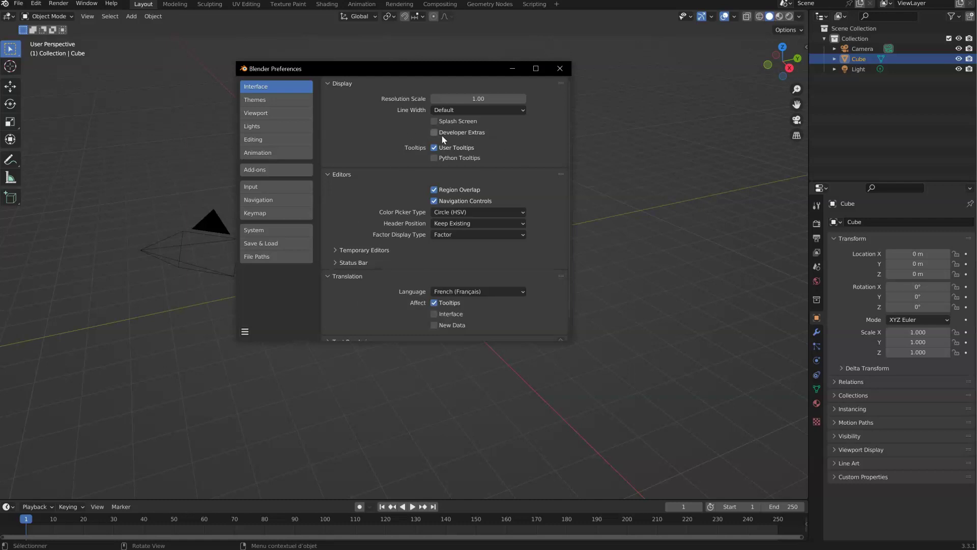
click(264, 99)
click(402, 85)
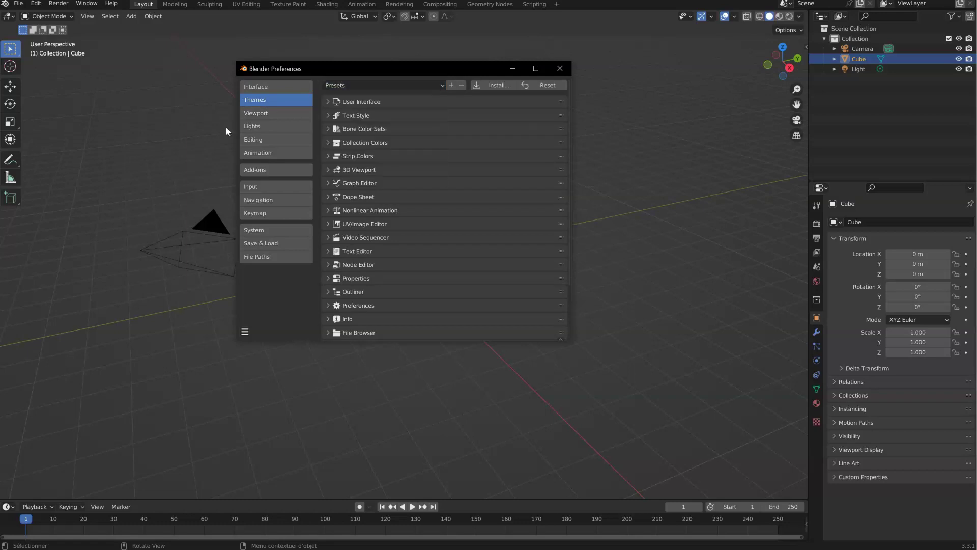
Set the 3D viewport axis to Simple Axis with a size of 64 px and a brightness of 10
click(251, 114)
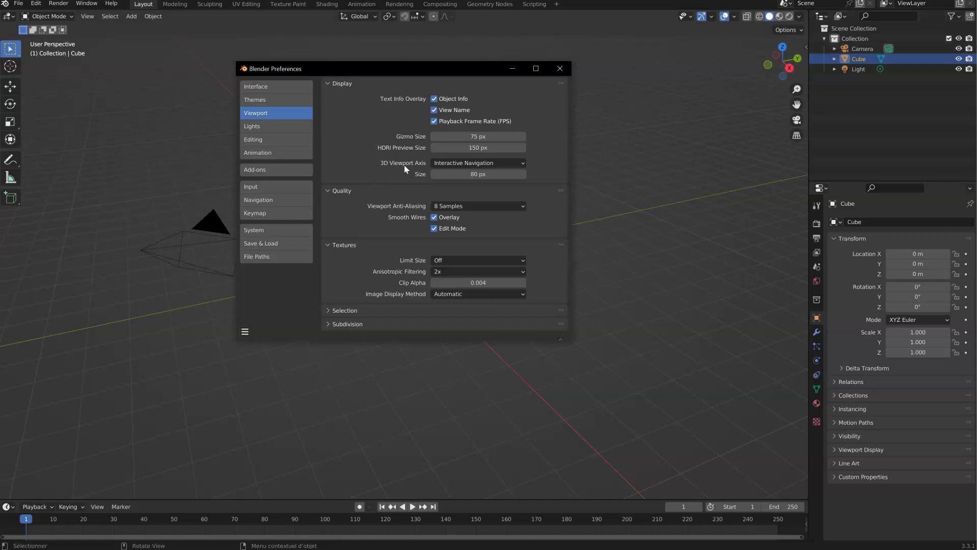
click(446, 163)
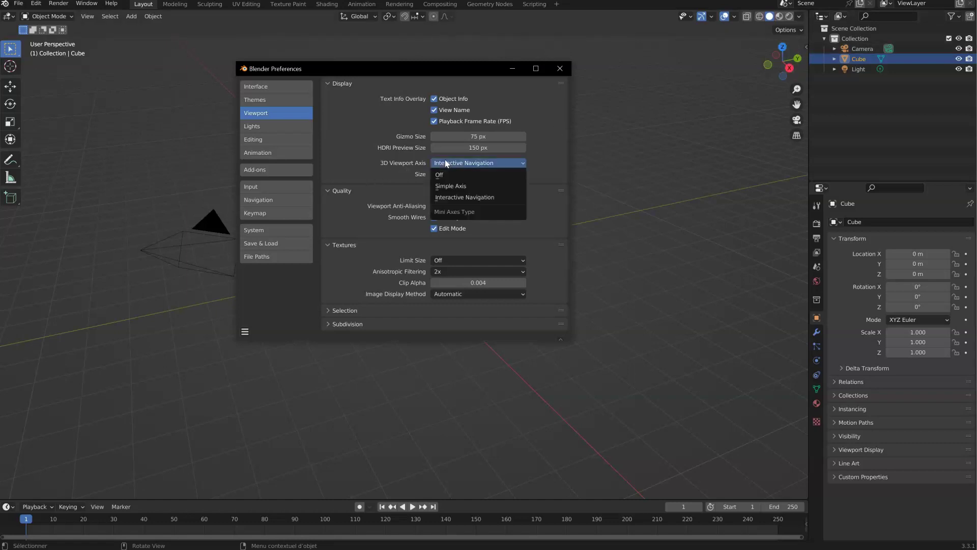
click(453, 185)
mouse_move(527, 176)
mouse_down()
mouse_move(509, 176)
mouse_move(545, 178)
mouse_up()
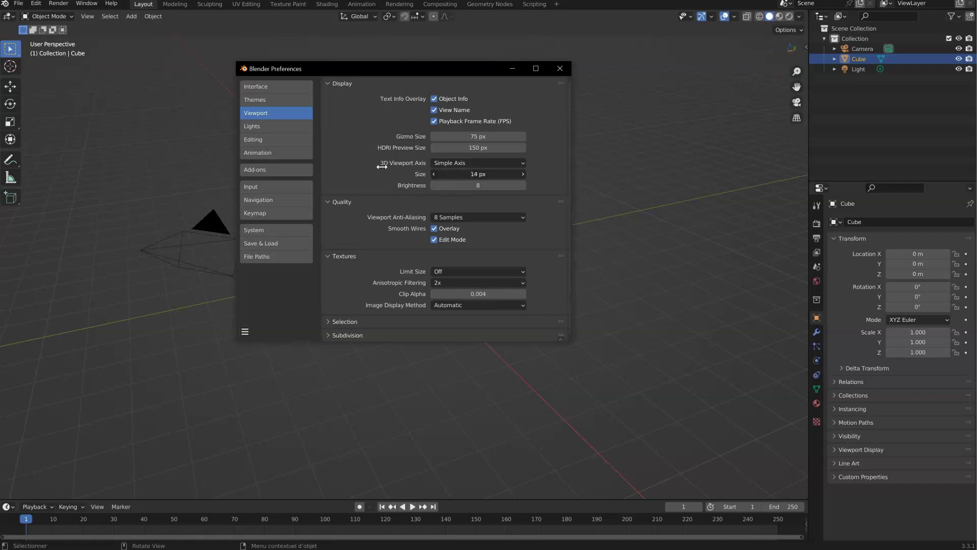
drag(382, 167, 585, 174)
drag(458, 186, 576, 188)
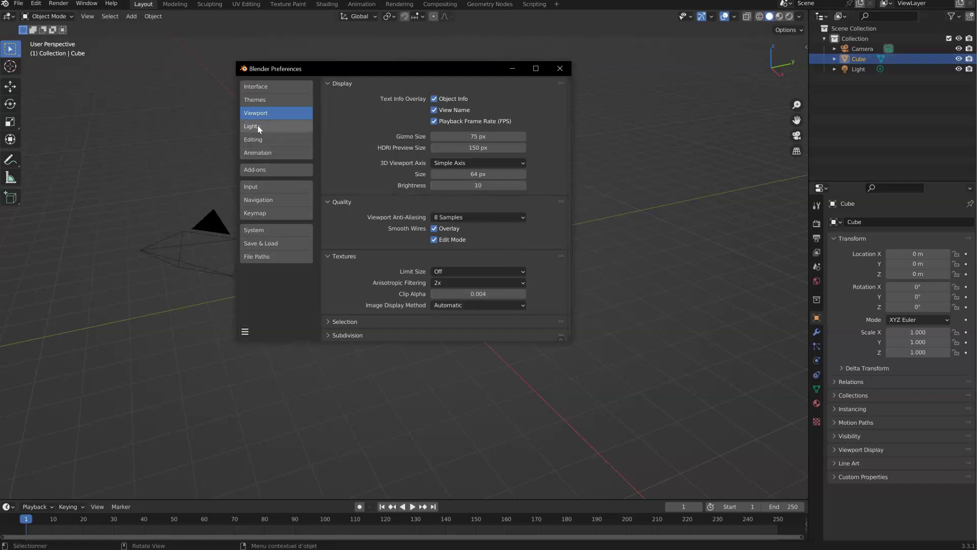
Find the Bsurfaces GPL Edition add-on by searching for "bsur" and enable it
click(257, 170)
click(524, 99)
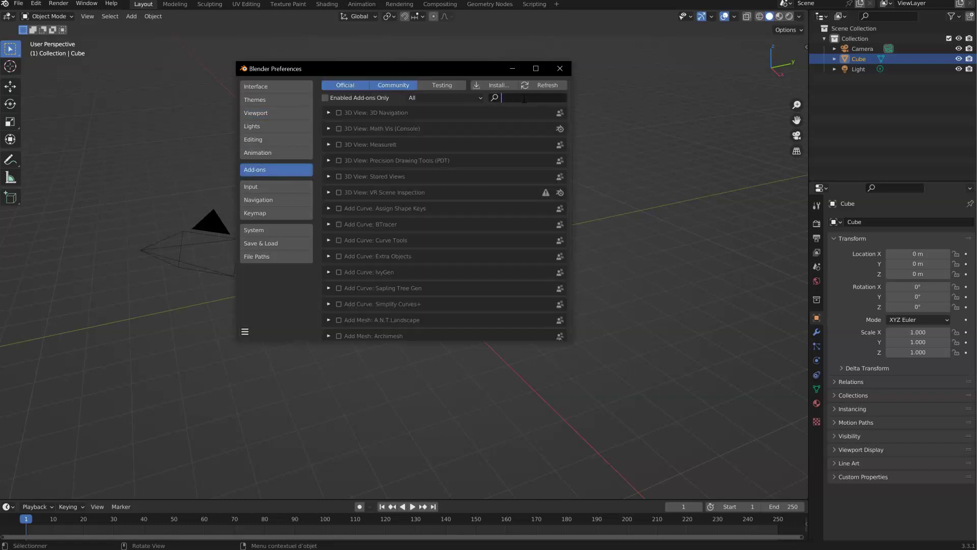
text(bsur)
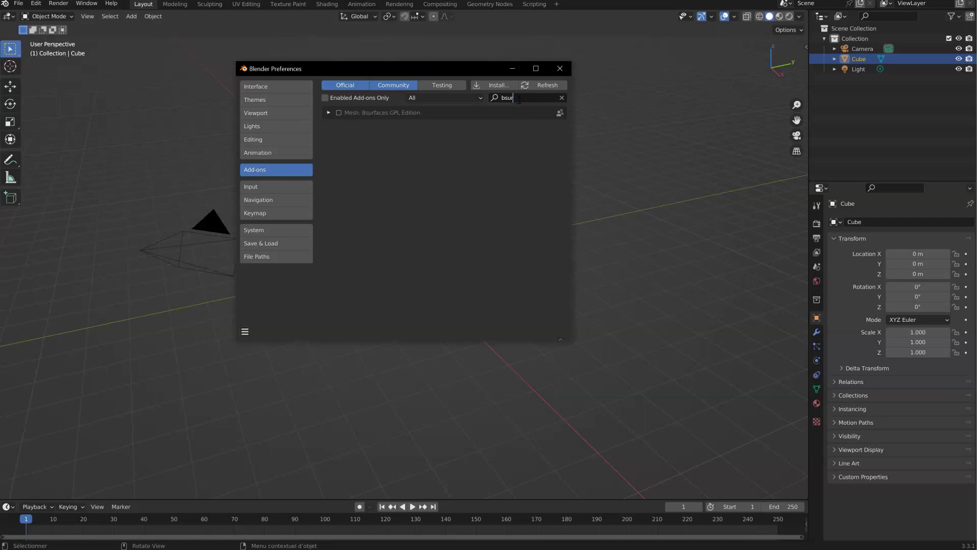
click(343, 131)
click(339, 112)
Search the add-ons for "f2" and "node", and enable the F2 and Node Wrangler add-ons
click(530, 96)
text(f2)
click(504, 97)
text(node)
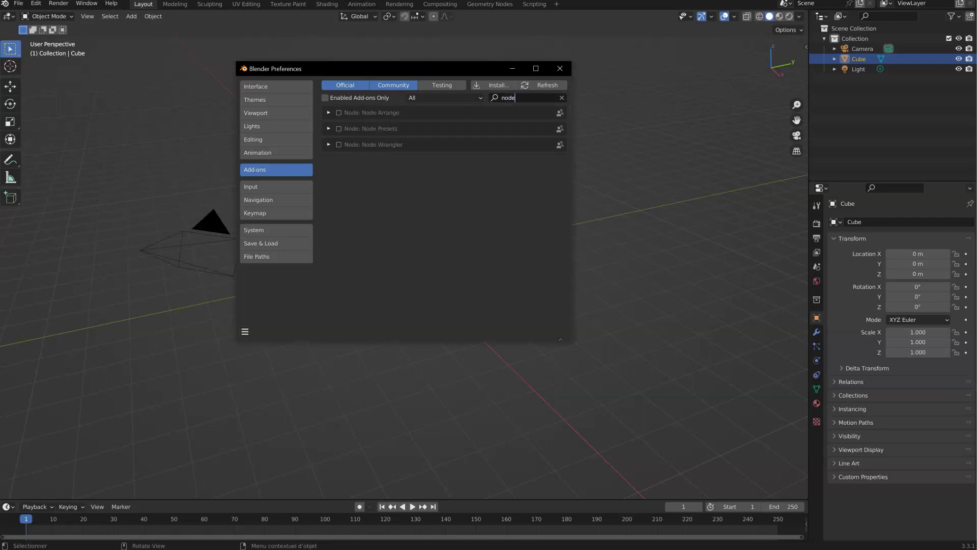
click(339, 144)
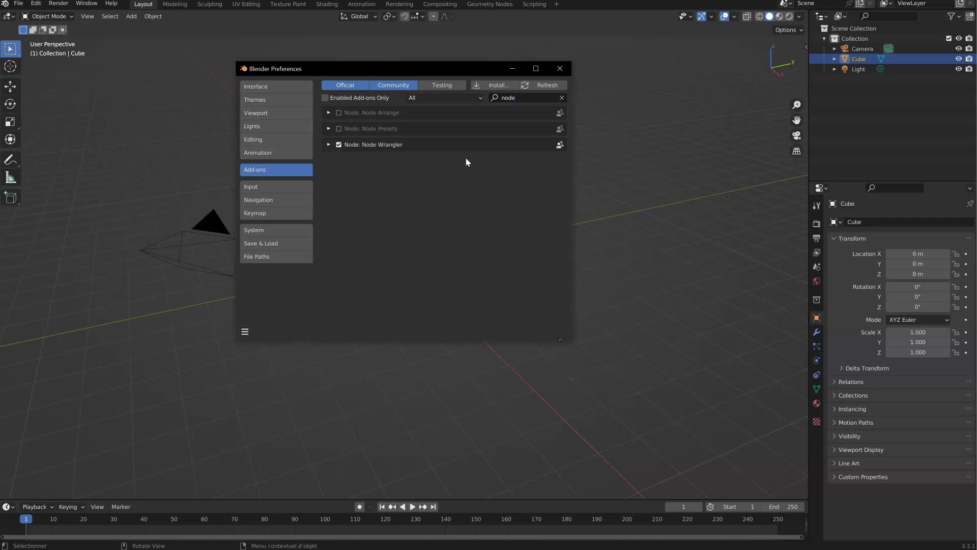
Filter the add-ons to the Mesh category with the search text cleared, and enable LoopTools
click(423, 98)
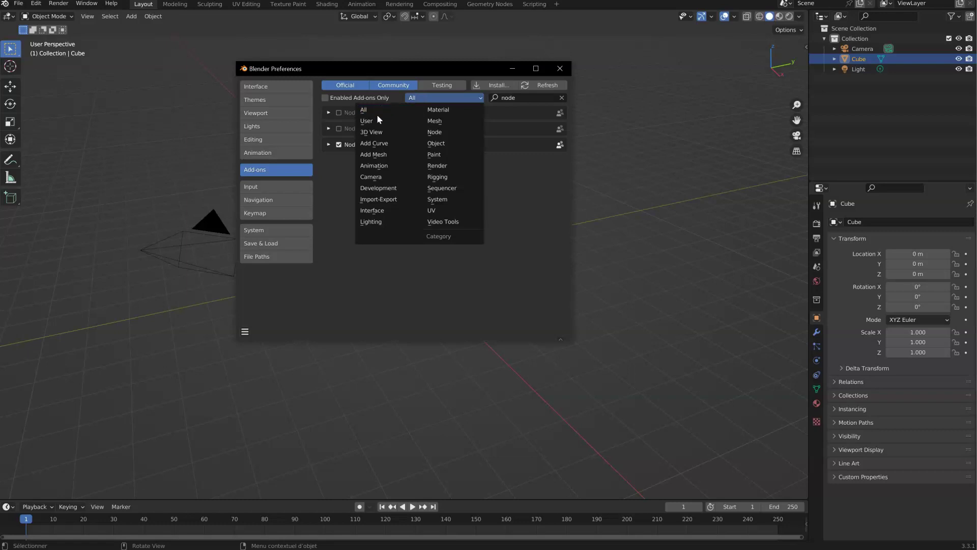
click(365, 109)
click(441, 98)
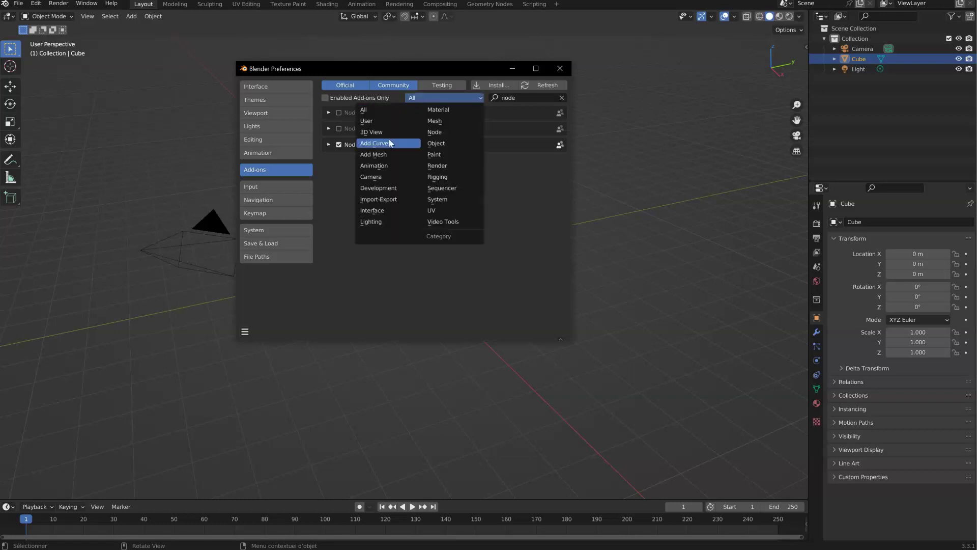
click(440, 122)
click(561, 97)
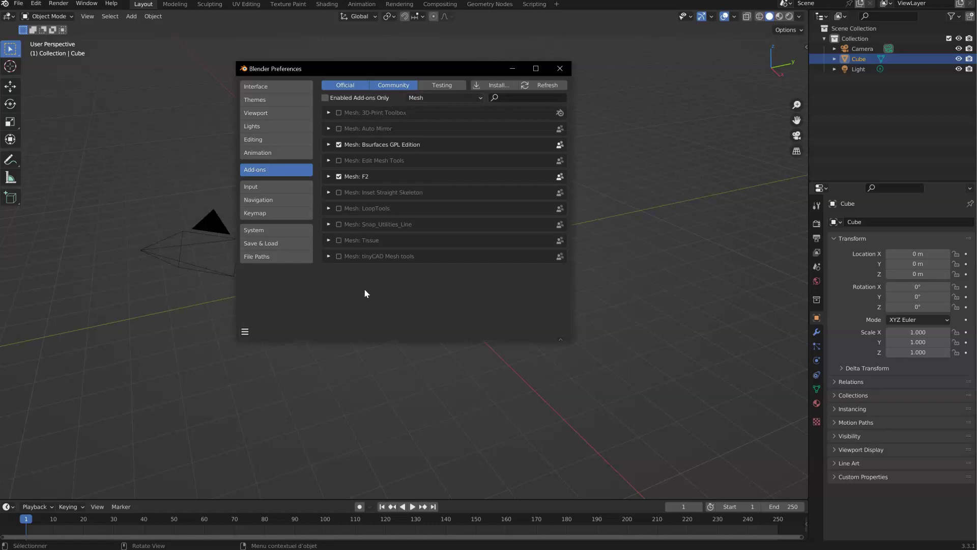
click(339, 209)
Examine the add-ons in the Object category and the Input and Navigation preferences
click(451, 98)
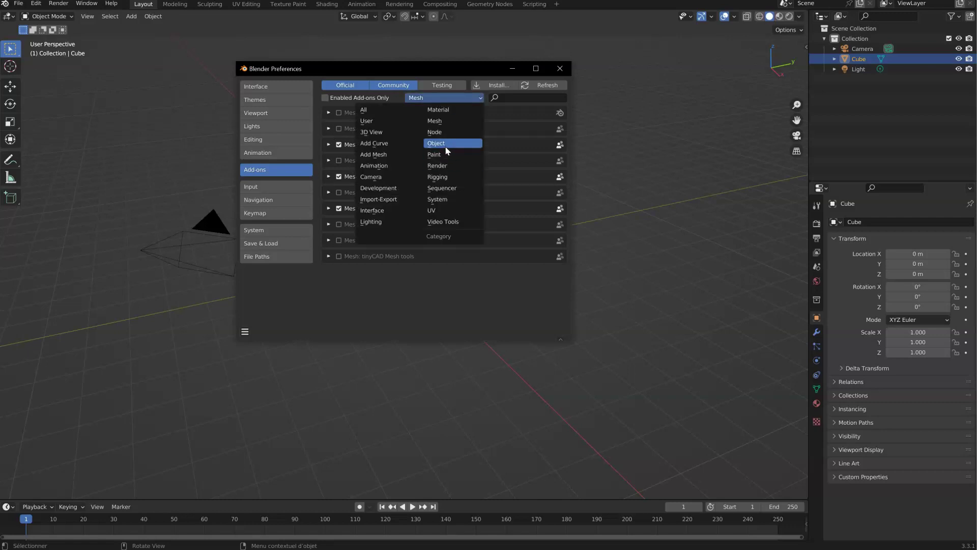
click(447, 148)
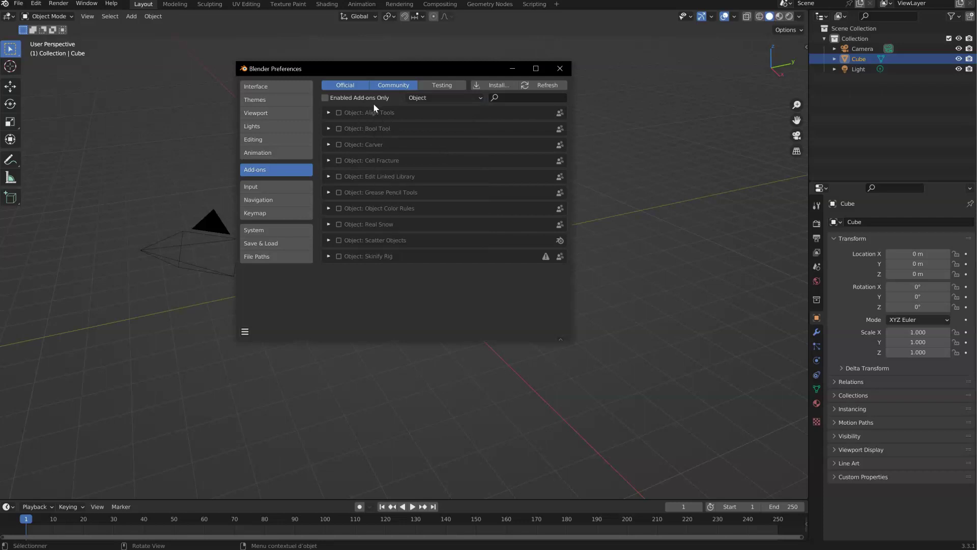
click(442, 98)
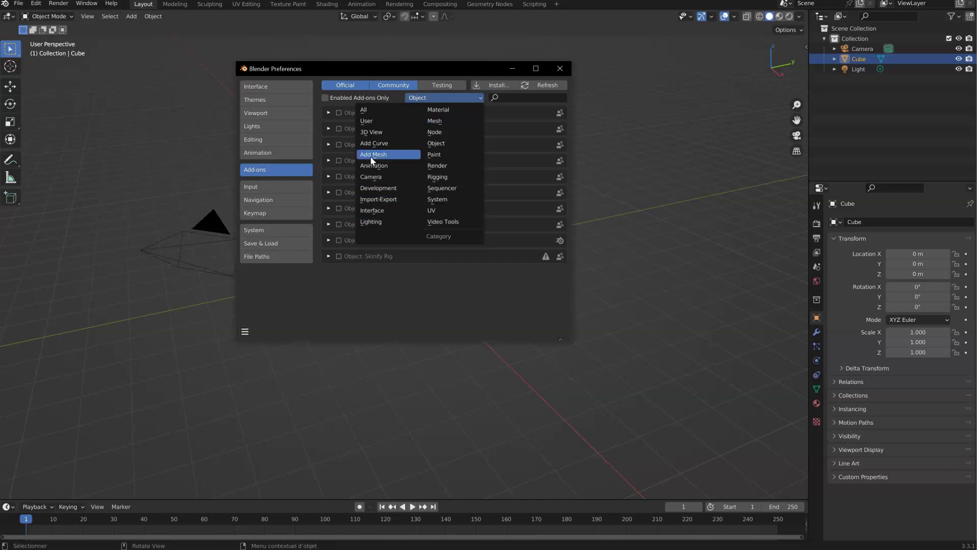
click(450, 201)
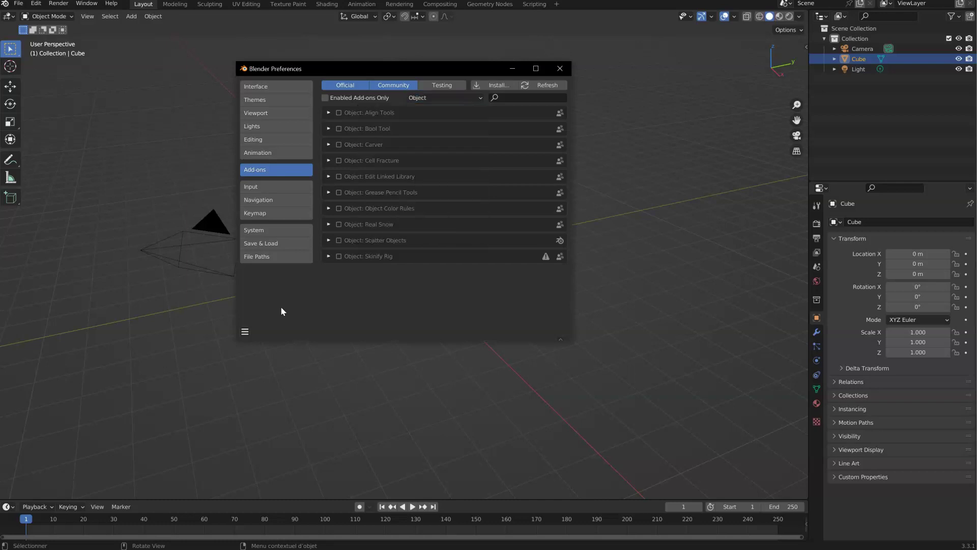
click(269, 187)
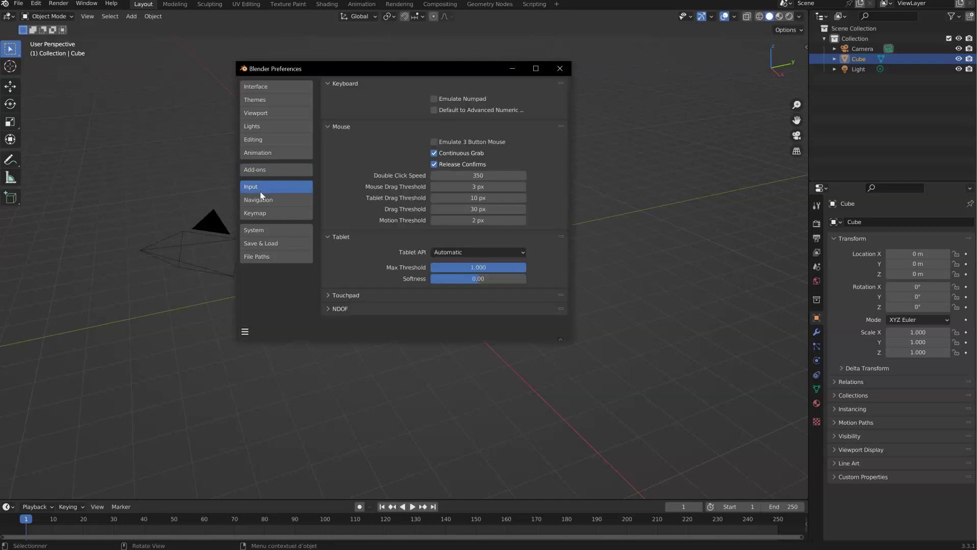
click(254, 199)
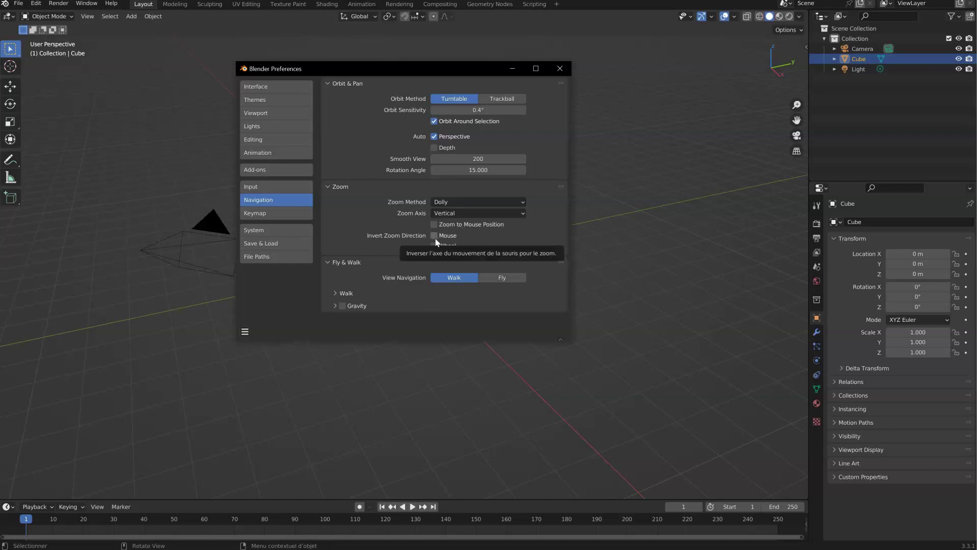
Enable Extra Shading Pie Menu Items in the Keymap preferences, leaving Pie Menu on Drag off
click(257, 214)
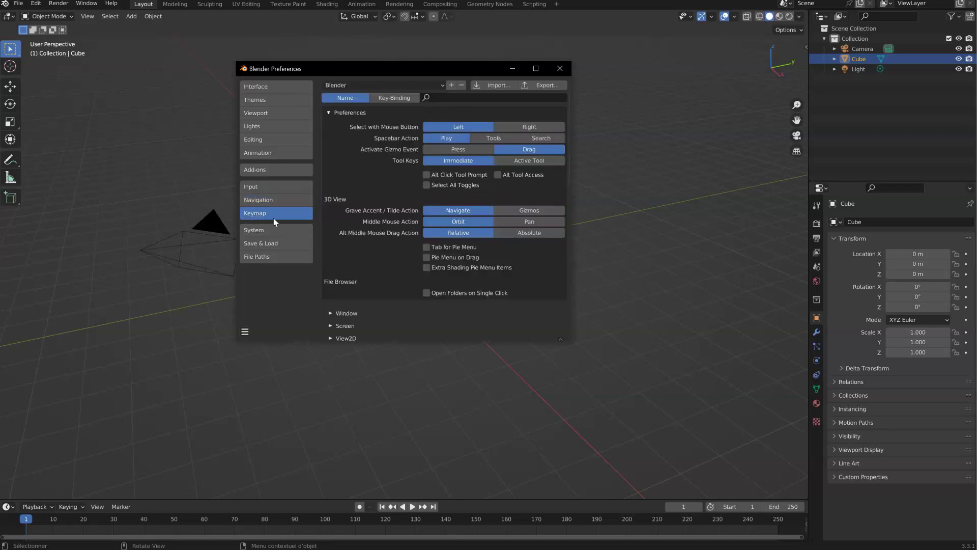
click(426, 257)
click(426, 257)
click(426, 269)
Set the Cycles render devices to CUDA and the number of save versions to 0
click(252, 230)
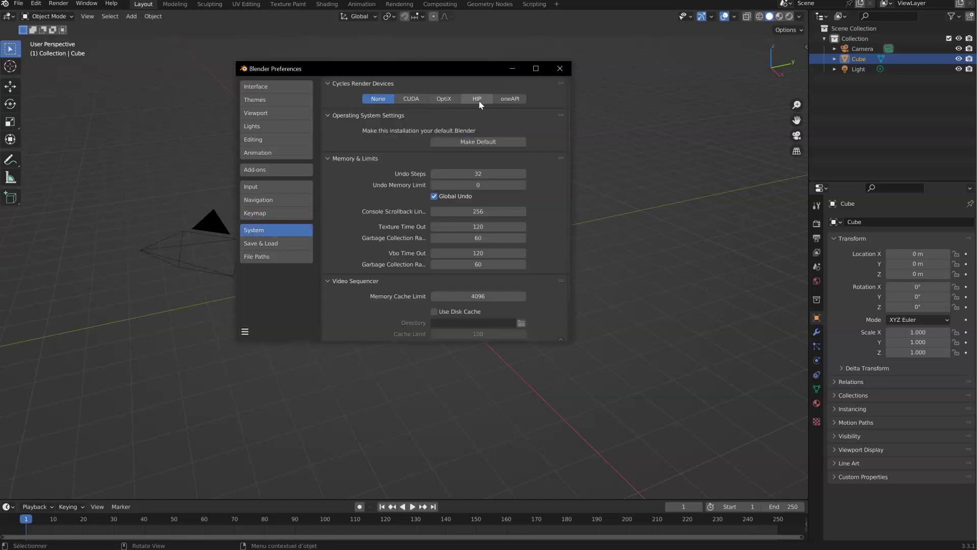
click(411, 100)
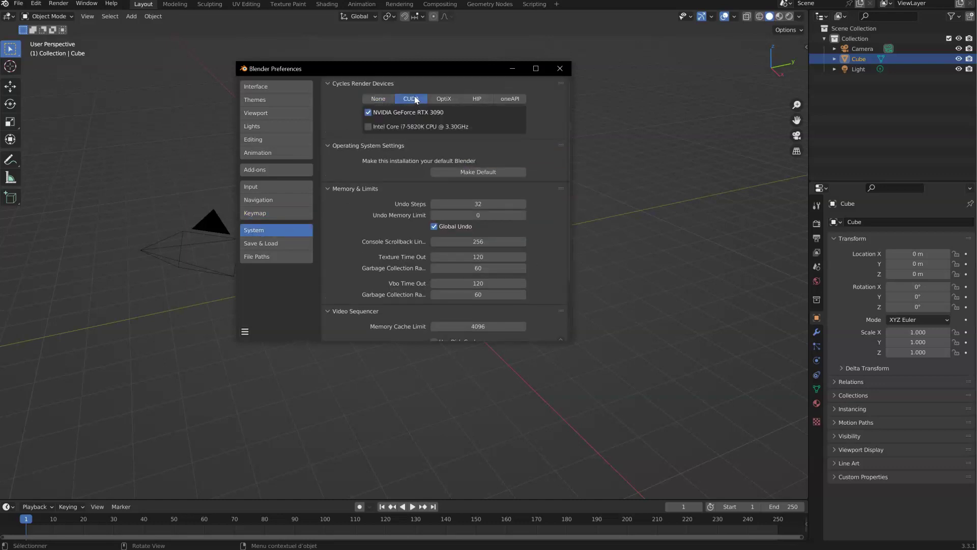
click(264, 242)
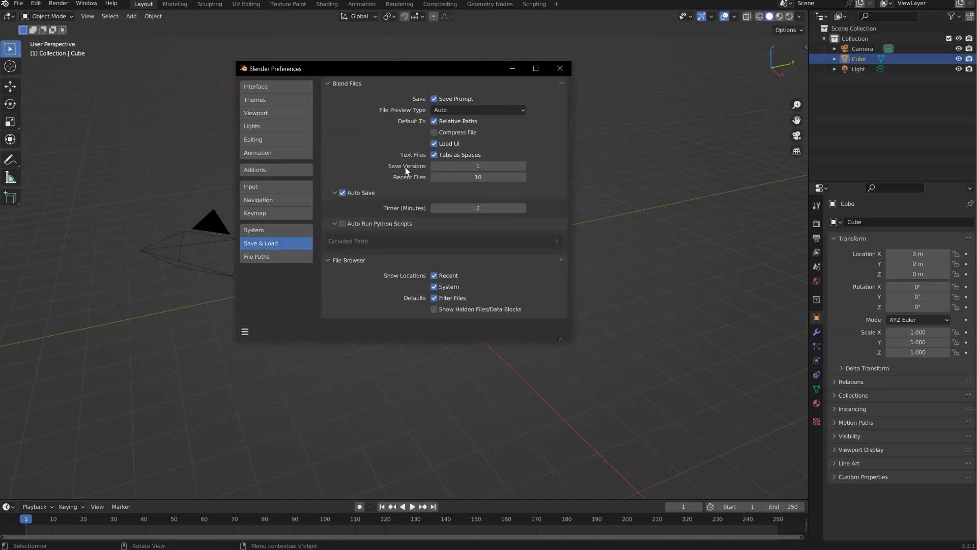
click(433, 166)
Save the preferences and close the Preferences window
click(245, 332)
click(284, 306)
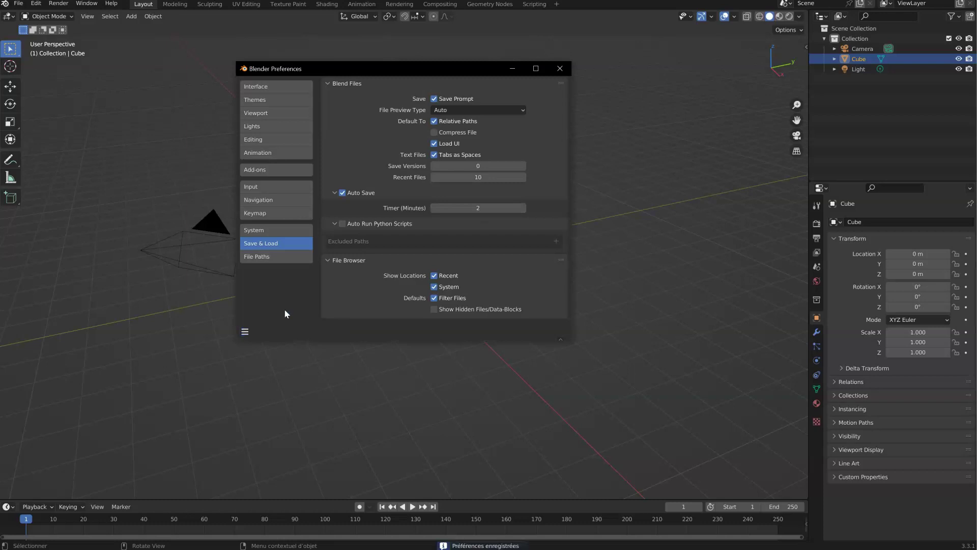
click(560, 69)
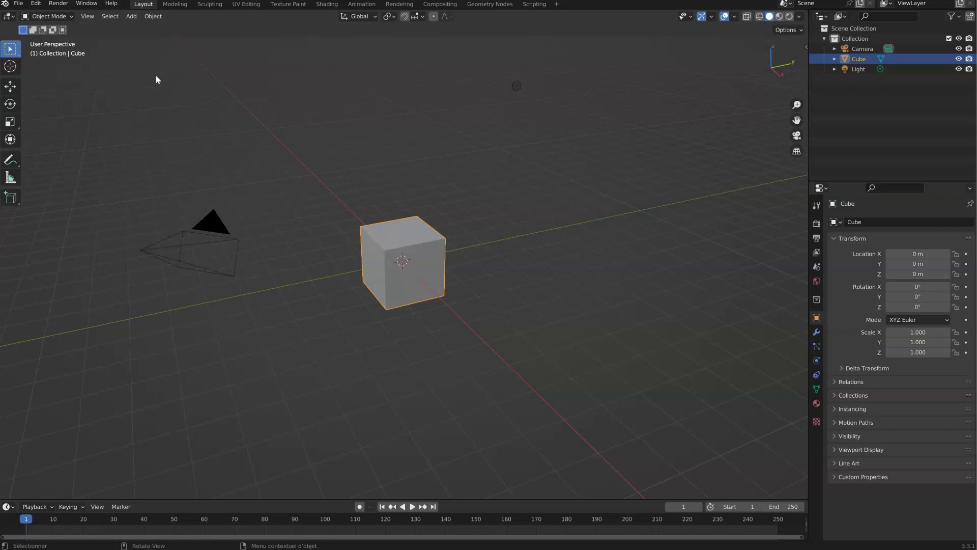
Create a new file from the General template
click(19, 4)
mouse_move(61, 14)
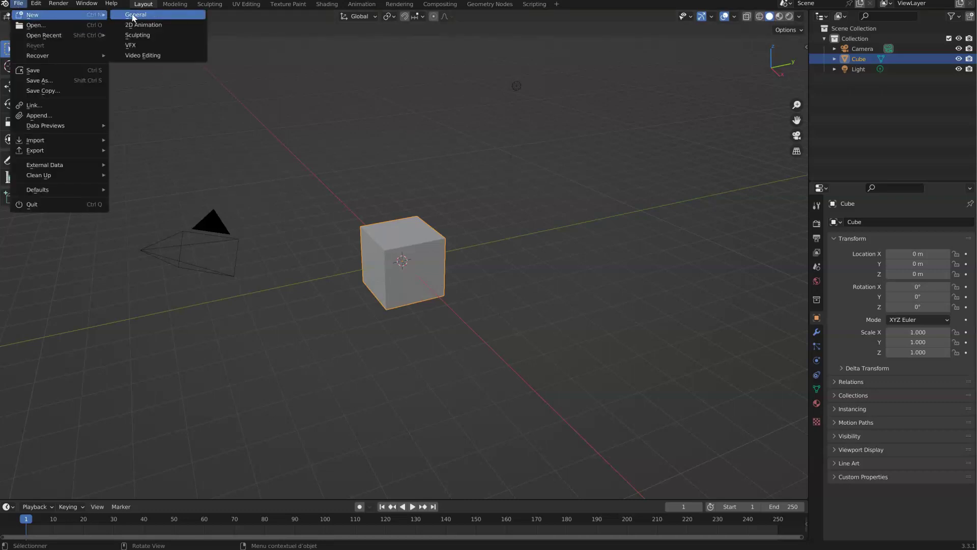
click(133, 15)
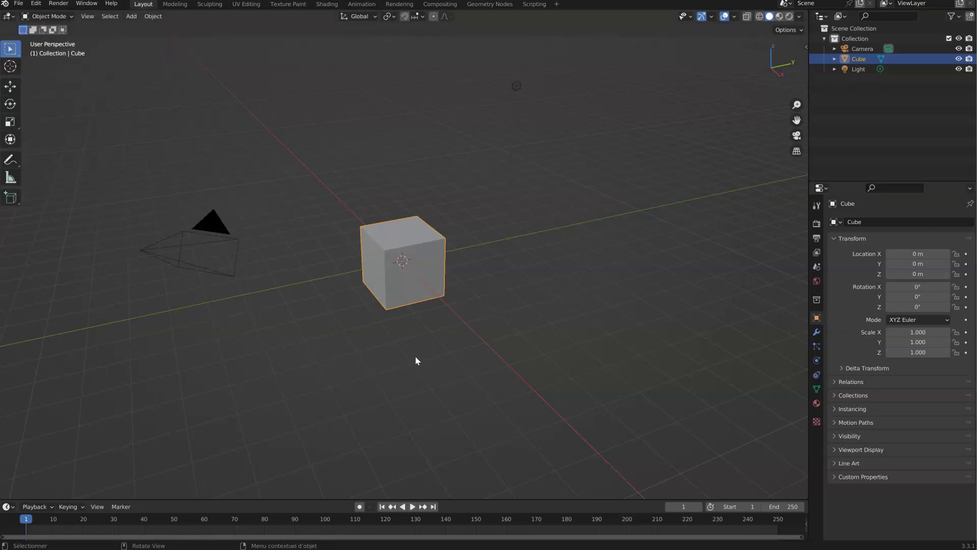
Delete the default light and camera from the scene, and select the cube
click(515, 84)
shift+click(219, 248)
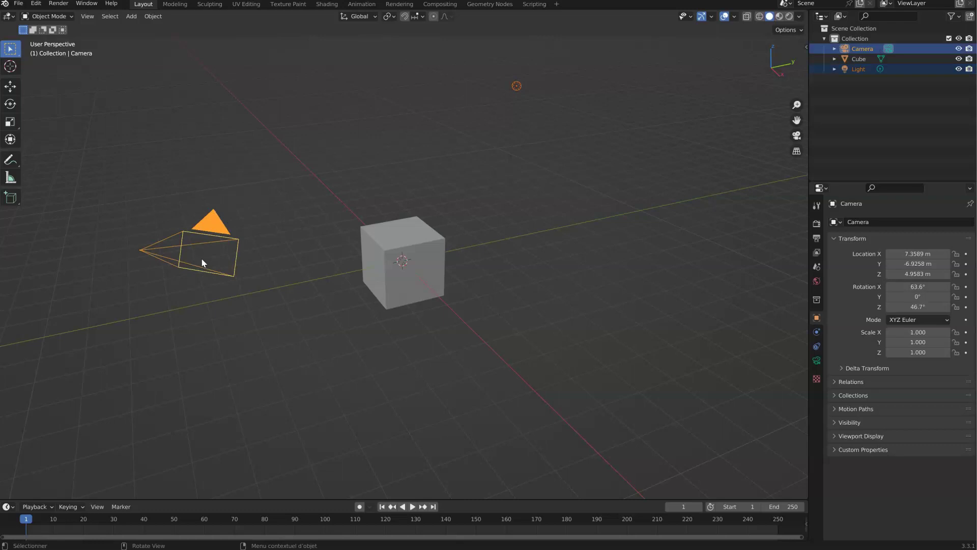
key(Delete)
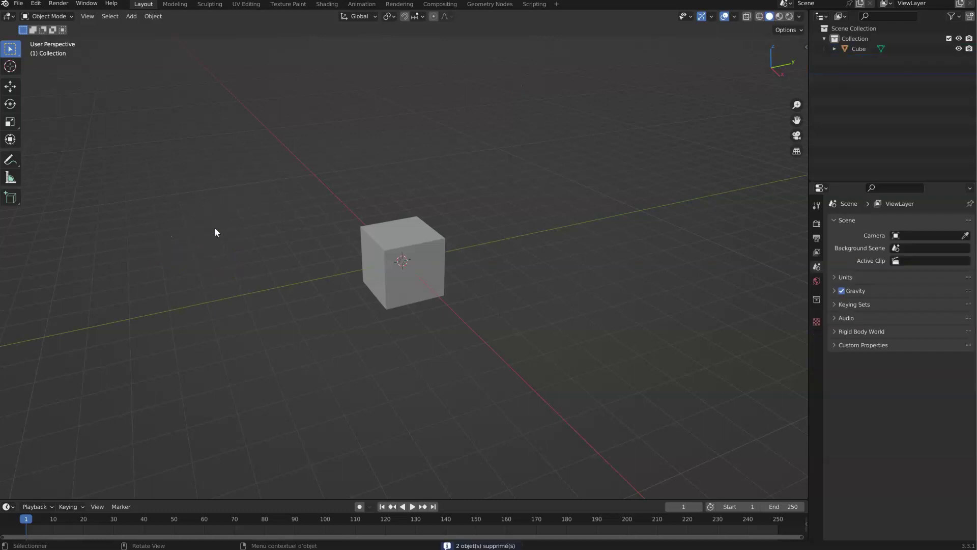
click(393, 252)
middle_drag(316, 224, 336, 206)
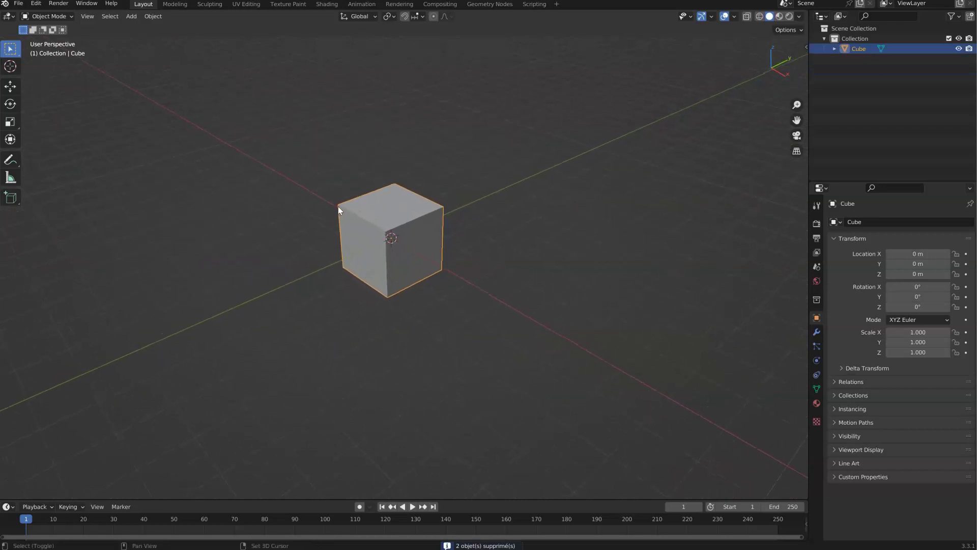
Switch the selection tool to Tweak and close the timeline by joining its area into the 3D viewport
click(11, 50)
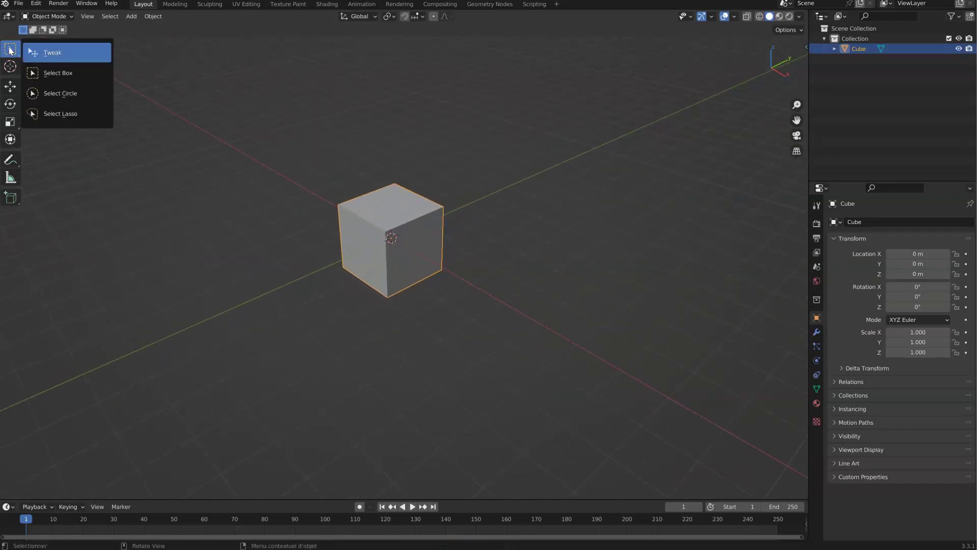
click(50, 52)
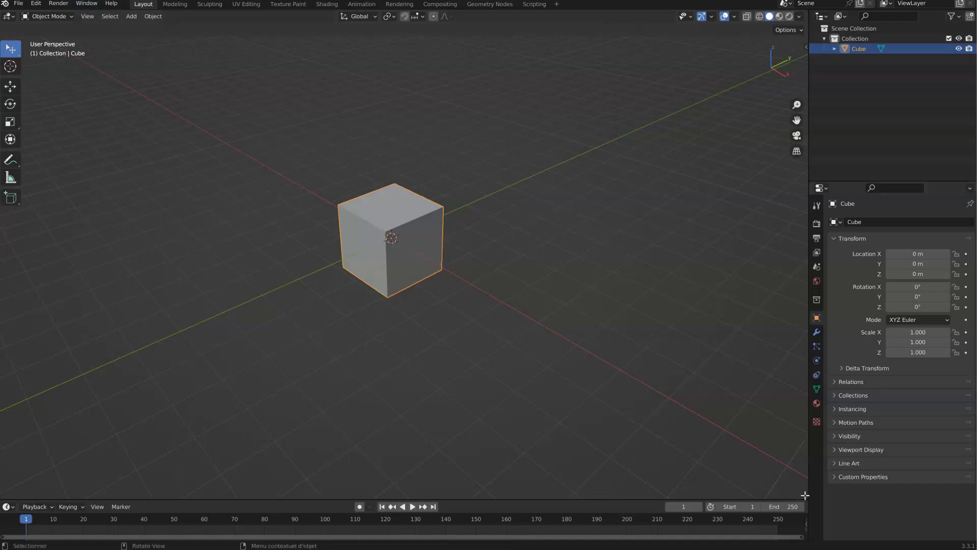
drag(806, 497, 804, 511)
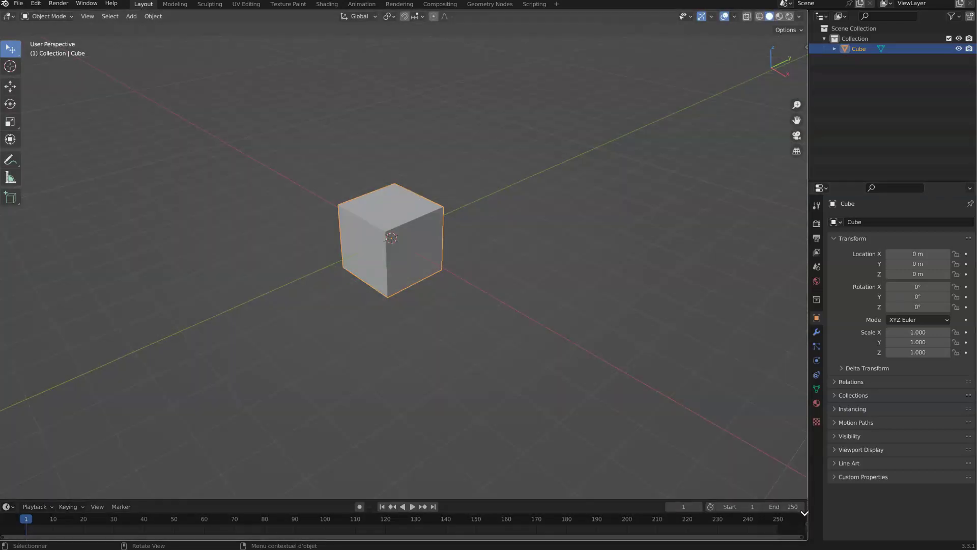
drag(804, 516, 804, 516)
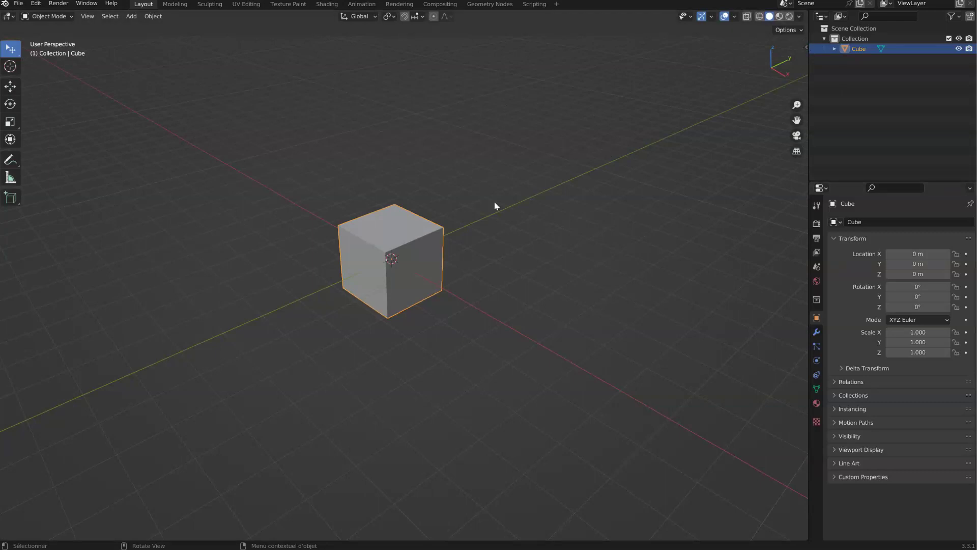
Show the 3D viewport's view settings and set the Clip End distance to 10000 m
click(806, 47)
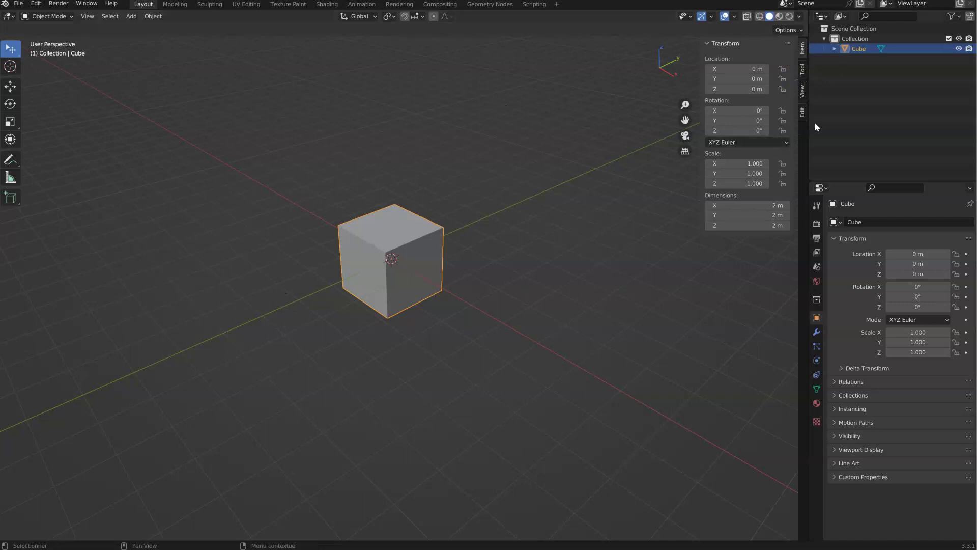
click(803, 91)
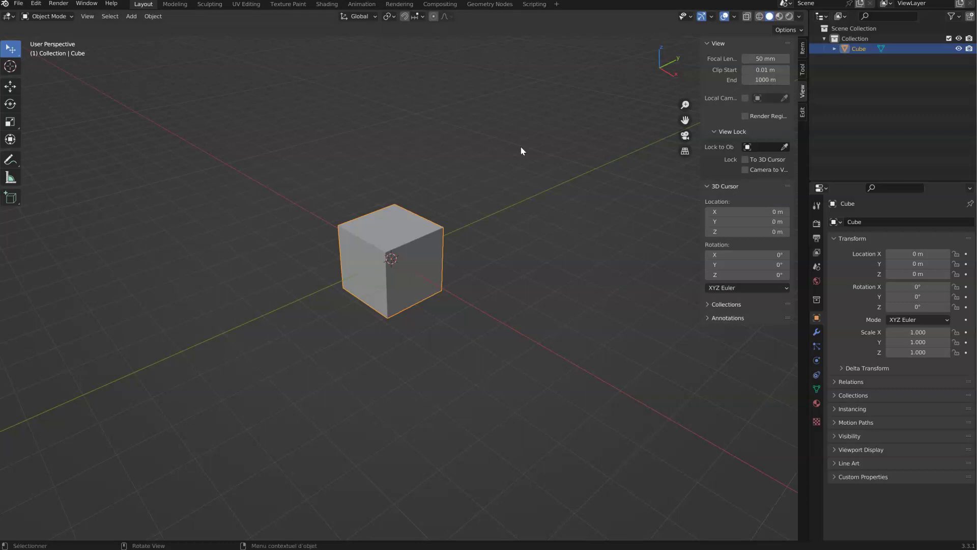
ctrl+middle_drag(329, 255, 447, 159)
mouse_move(372, 163)
shift+middle_down()
mouse_move(462, 282)
mouse_move(540, 252)
mouse_move(467, 235)
mouse_move(497, 221)
mouse_move(444, 244)
shift+middle_up()
scroll(444, 244, down, 20)
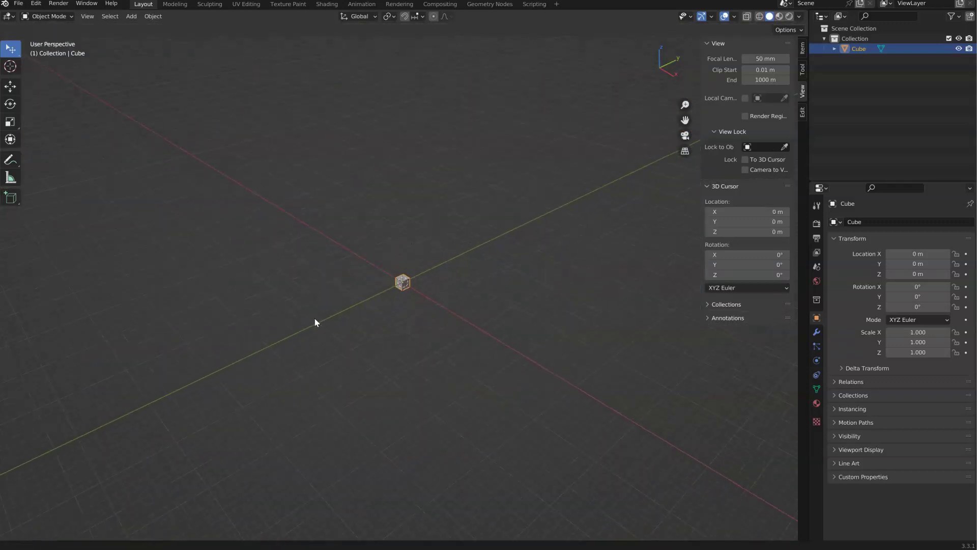
middle_drag(396, 271, 524, 211)
scroll(338, 318, up, 18)
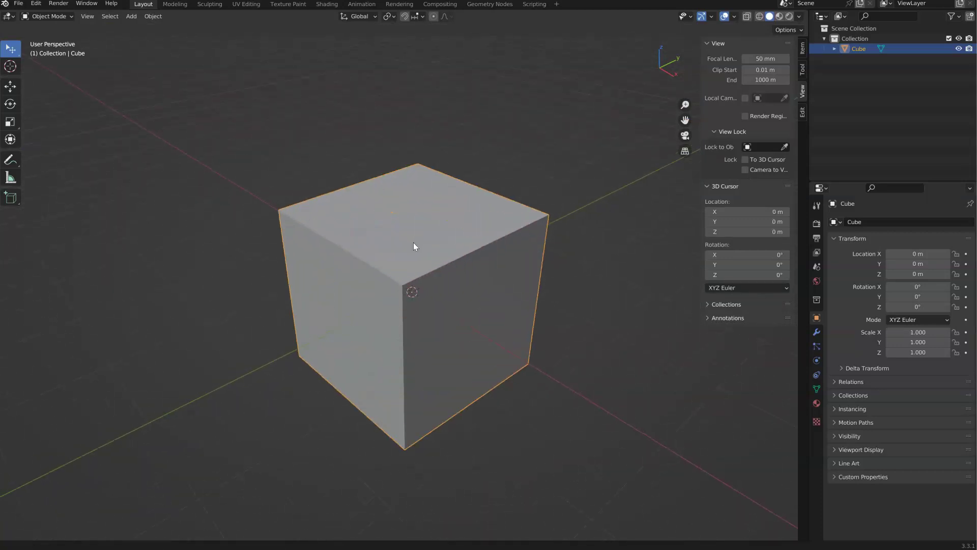
shift+middle_drag(413, 246, 418, 216)
click(758, 80)
text(10000)
key(Return)
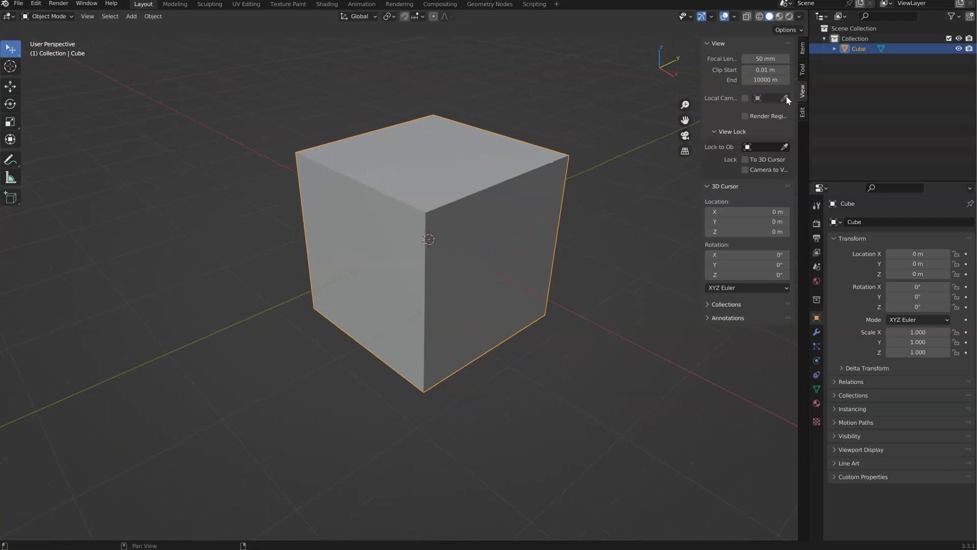
Set the viewport's Clip Start to 0.1 m and its Focal Length to 80 mm
click(764, 70)
click(755, 70)
key(BackSpace)
key(Return)
click(765, 59)
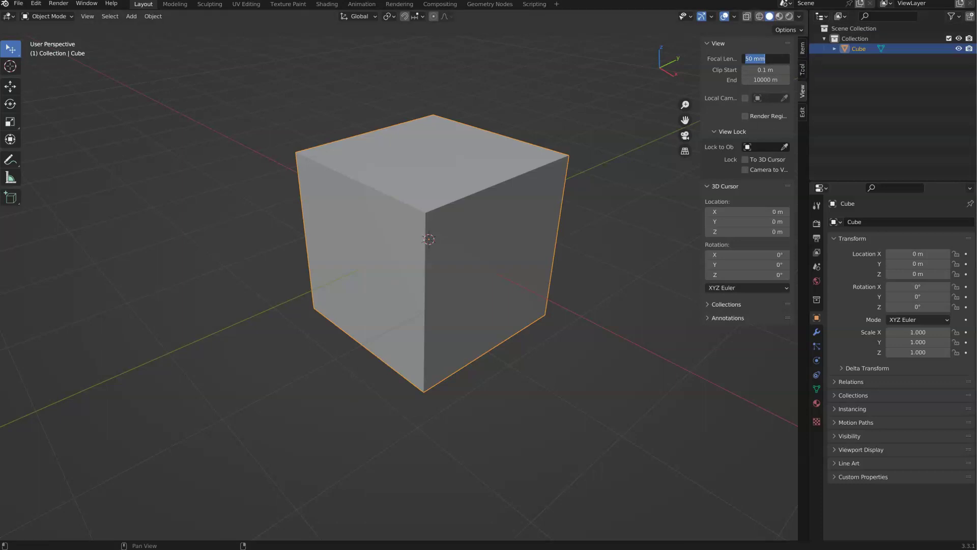
text(80)
key(Return)
Compare orthographic projection with perspective on the cube, return to perspective, and hide the viewport's sidebar
scroll(397, 193, down, 3)
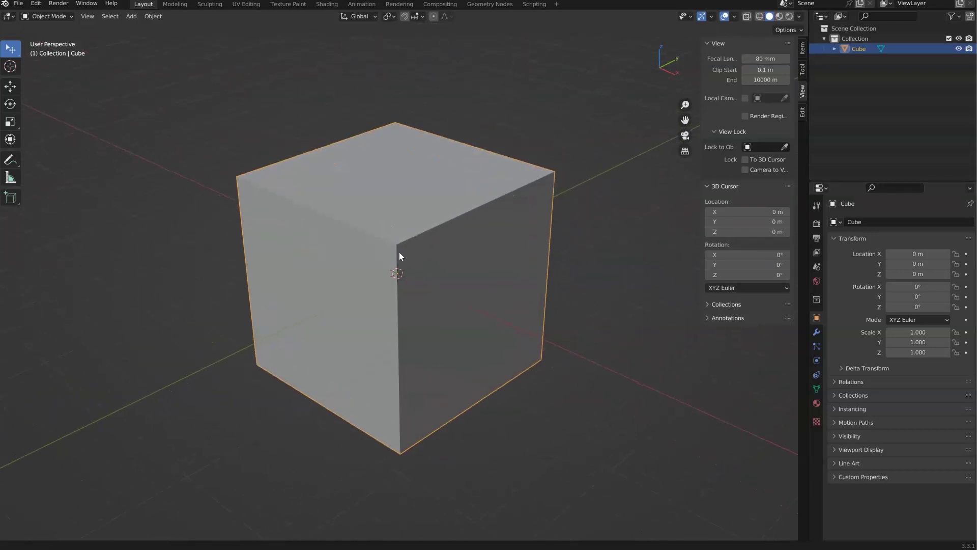
scroll(399, 252, down, 2)
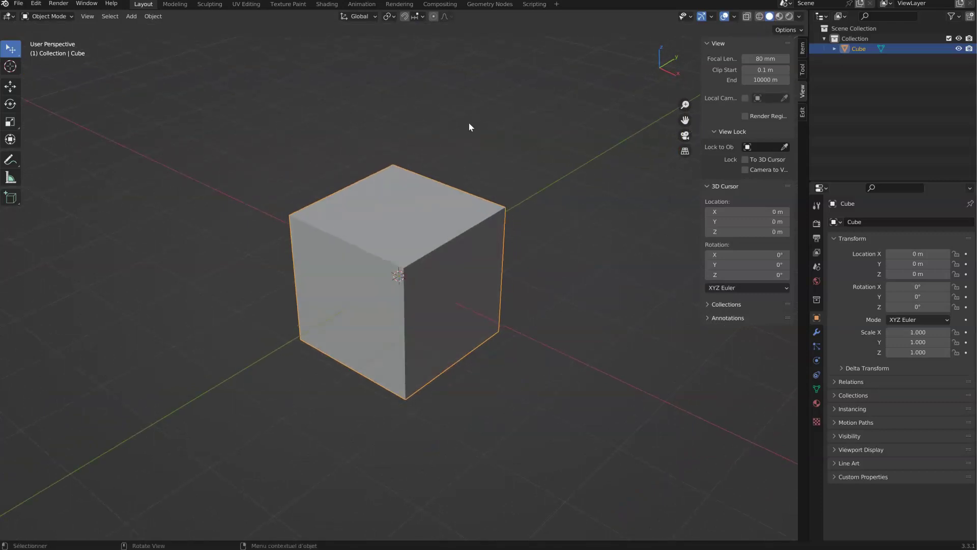
middle_drag(334, 255, 338, 256)
key(KP_5)
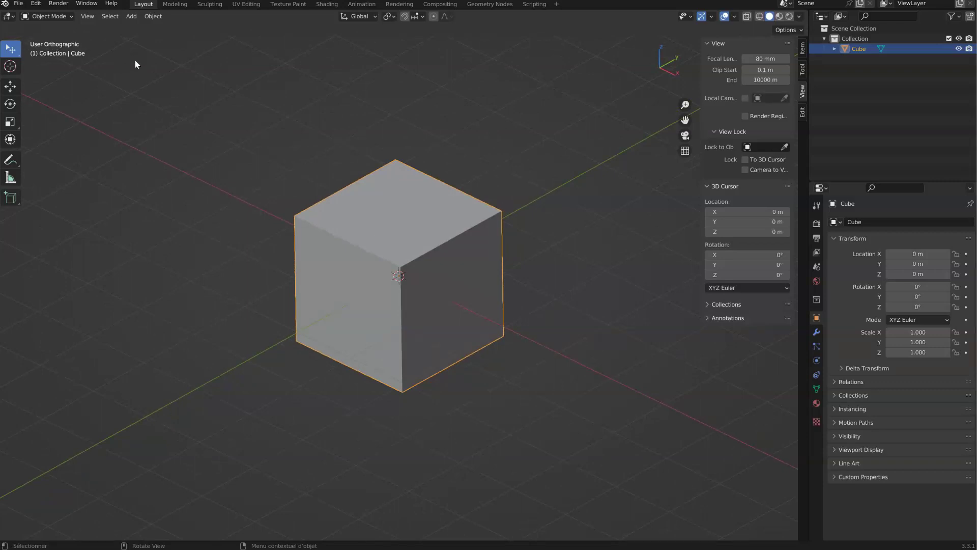
key(KP_5)
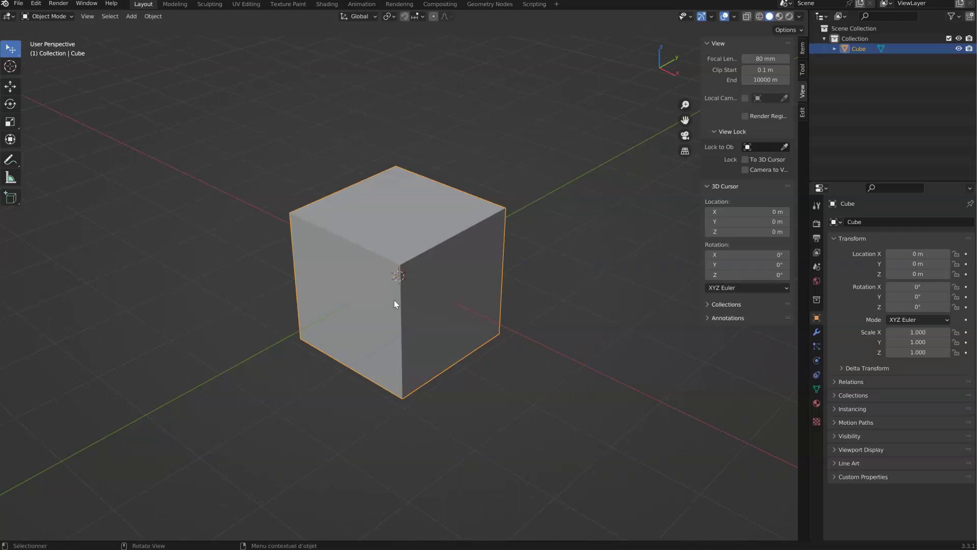
ctrl+middle_drag(379, 237, 368, 211)
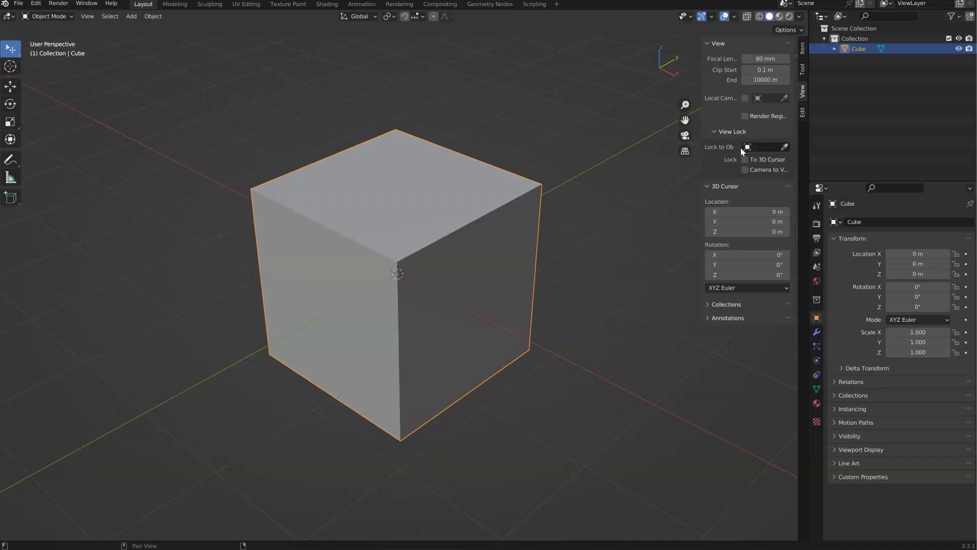
key(n)
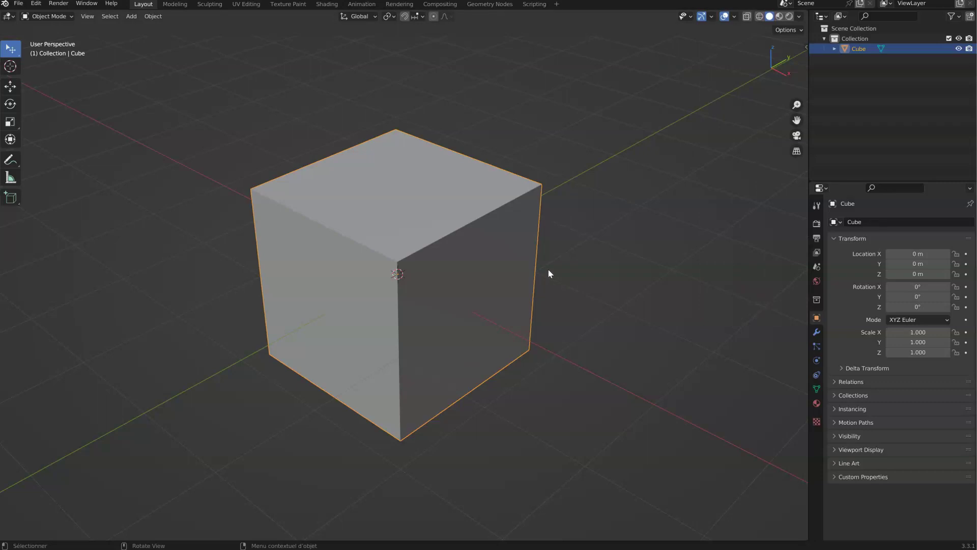
Save the current scene and layout as the default startup file
click(18, 3)
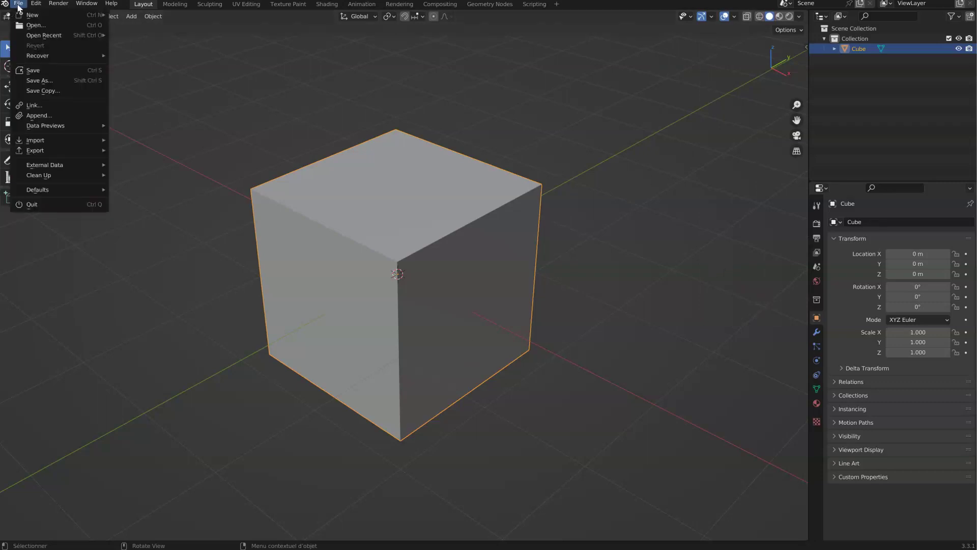
mouse_move(57, 192)
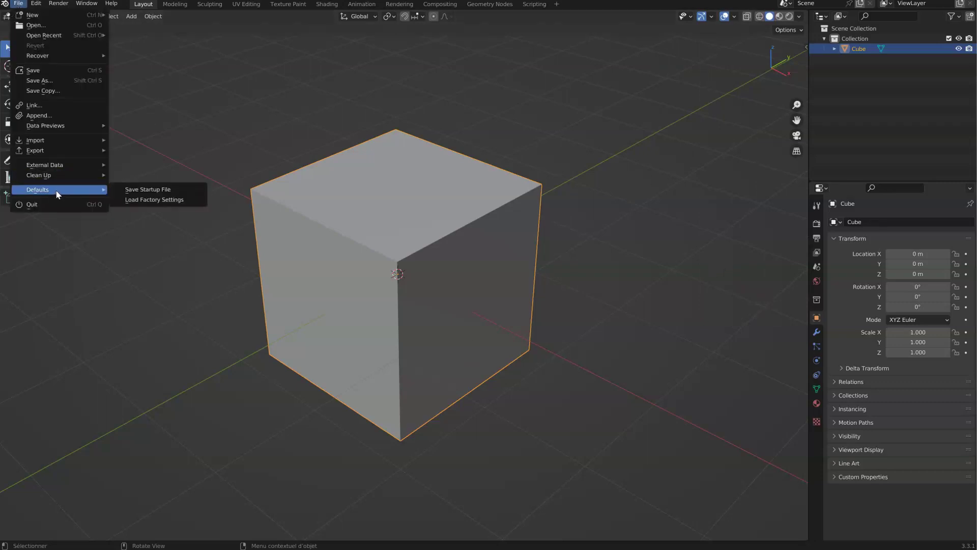
click(146, 190)
click(144, 191)
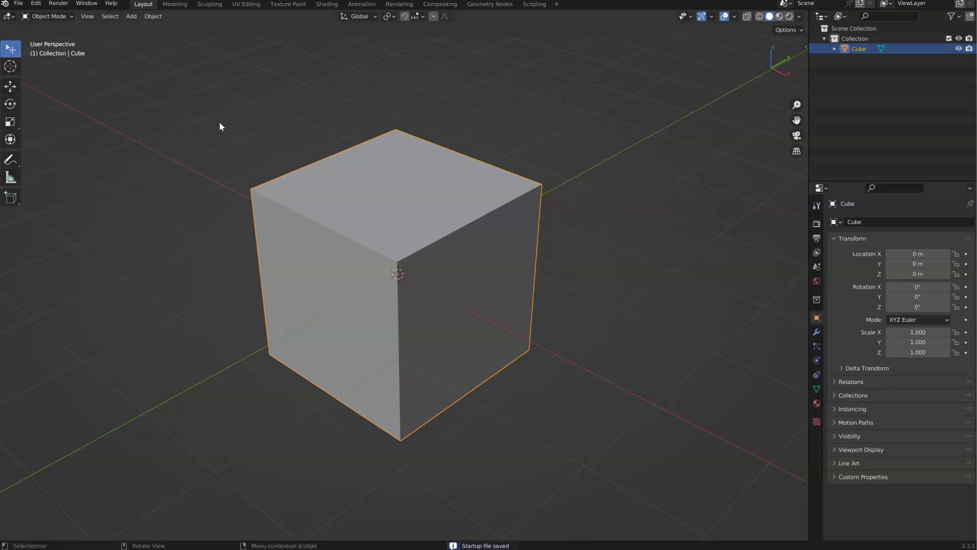
Start a new General file without saving the current one to check the startup file
click(18, 4)
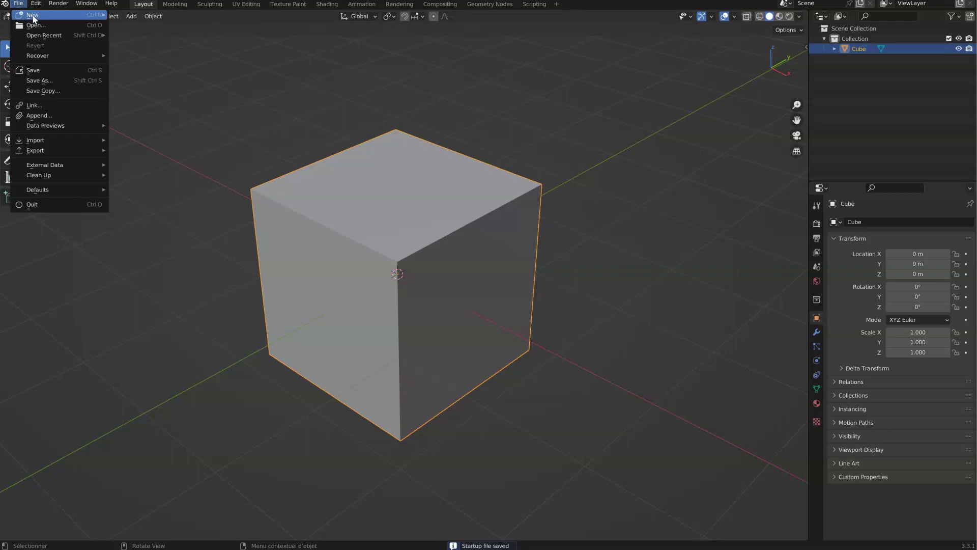
mouse_move(33, 14)
click(131, 16)
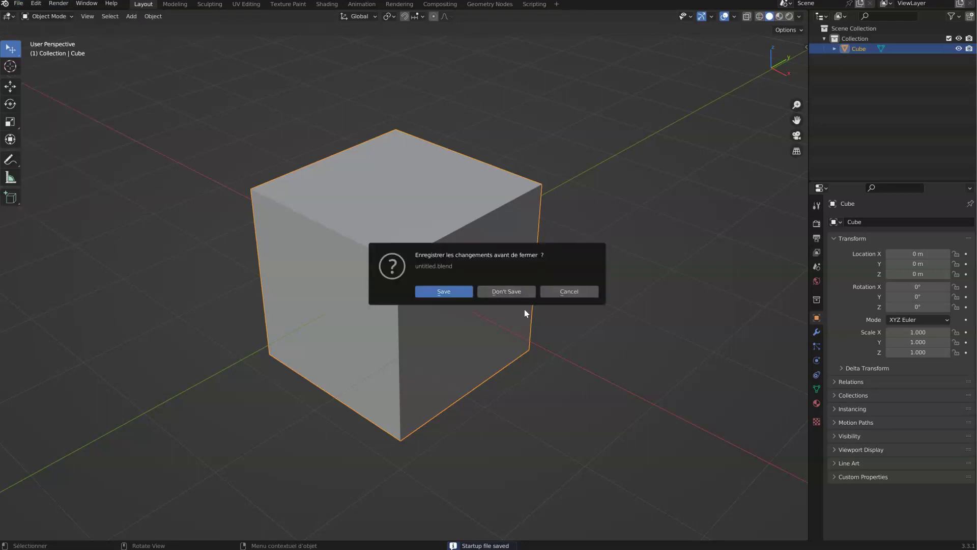
click(505, 290)
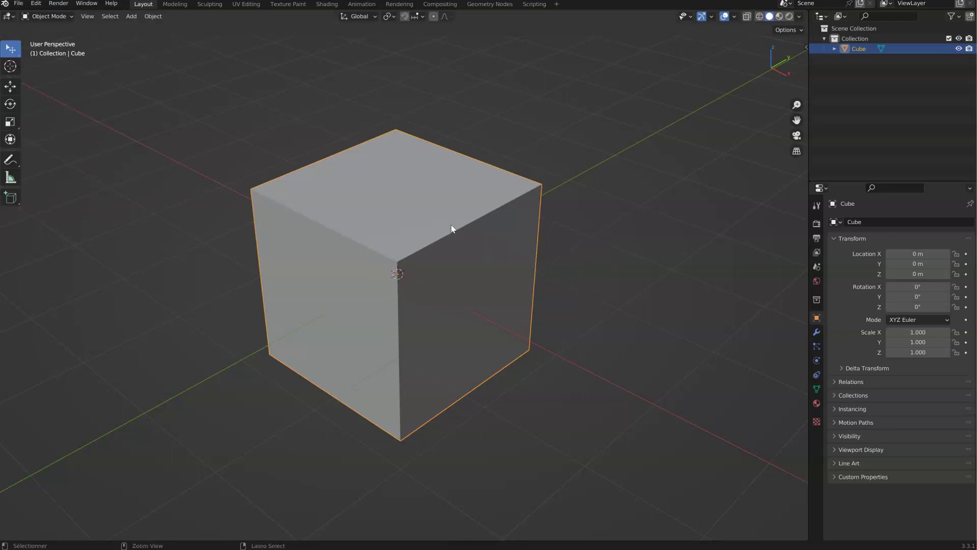
Duplicate the cube twice, placing one copy beside the original and the other behind and above it
scroll(452, 227, down, 3)
key(shift+d)
click(218, 221)
key(shift+d)
click(390, 114)
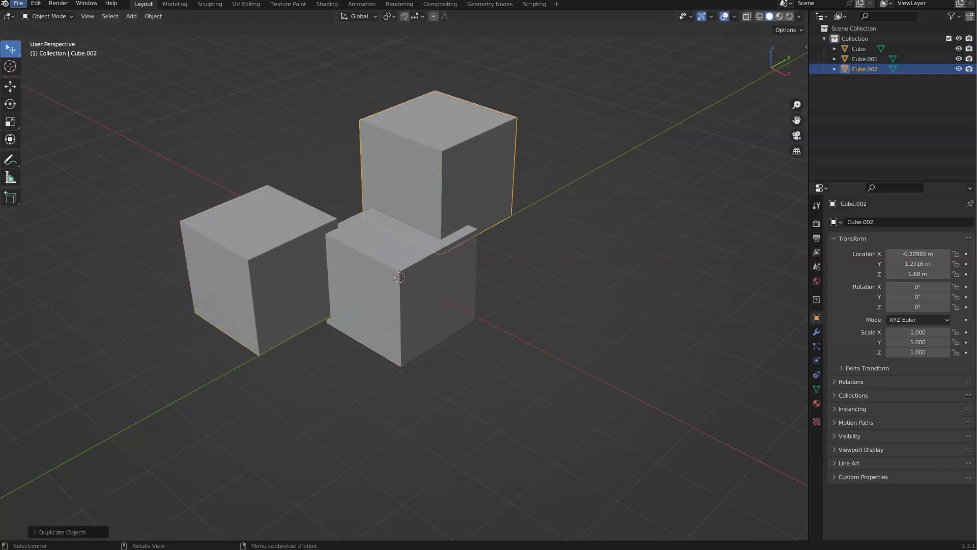
Start another new General file, discarding the duplicated cubes without saving
click(18, 4)
mouse_move(33, 15)
click(129, 17)
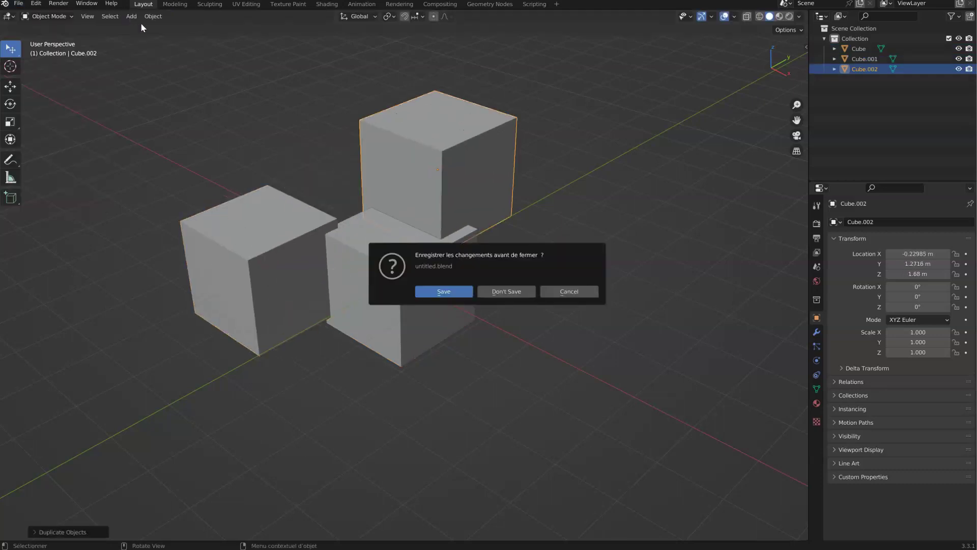
click(523, 293)
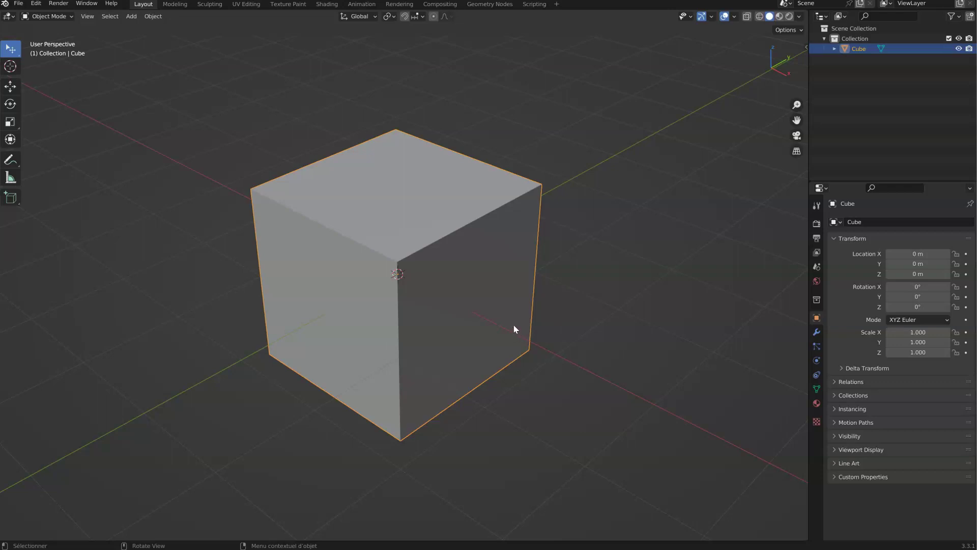
click(17, 5)
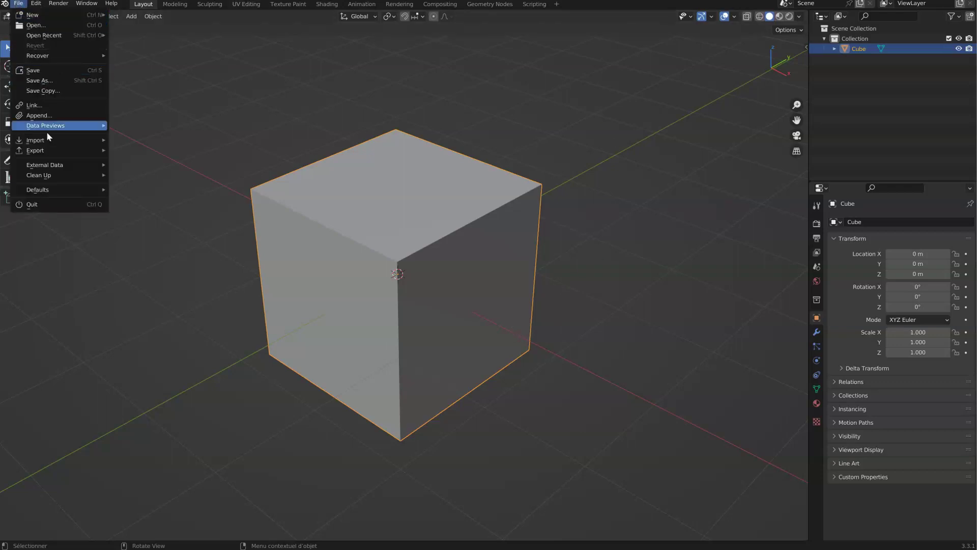
mouse_move(39, 5)
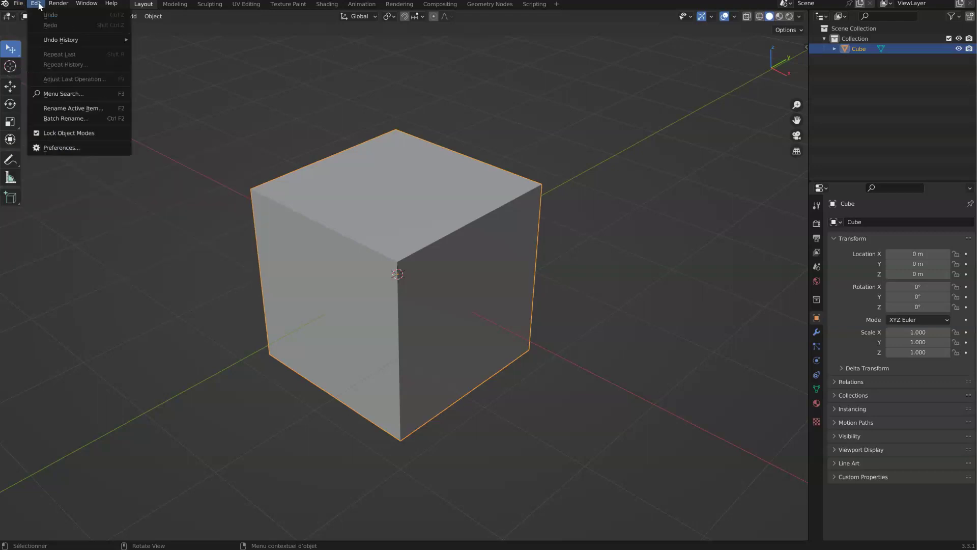
mouse_move(100, 41)
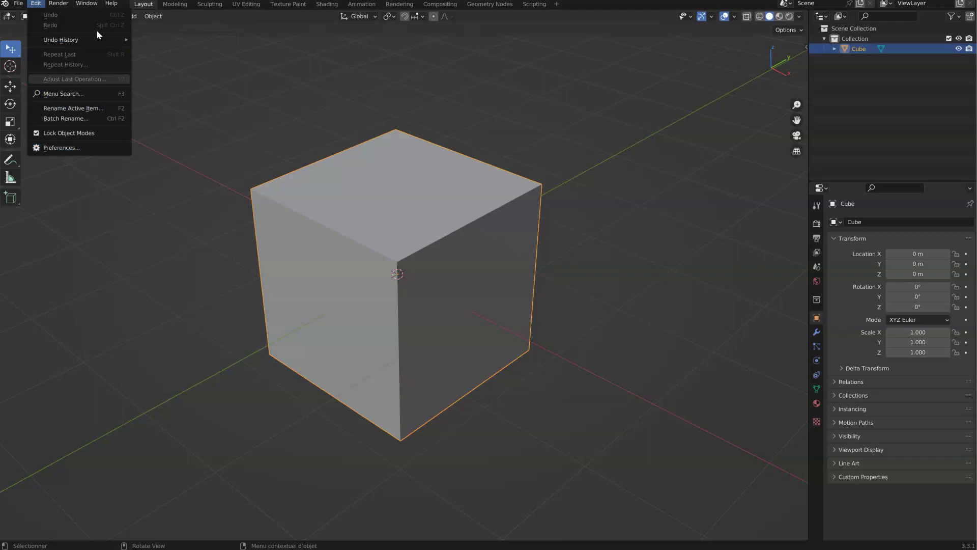
click(59, 4)
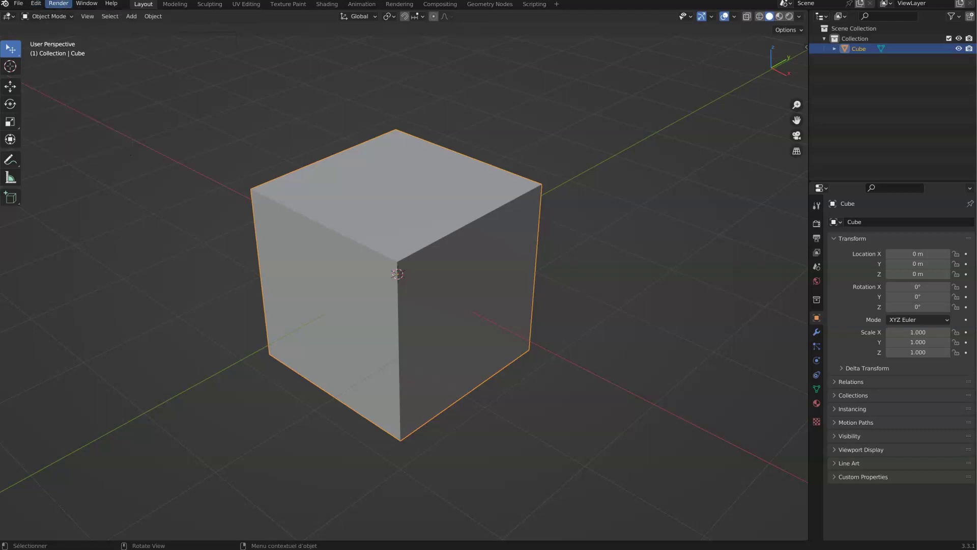
click(62, 4)
mouse_move(87, 3)
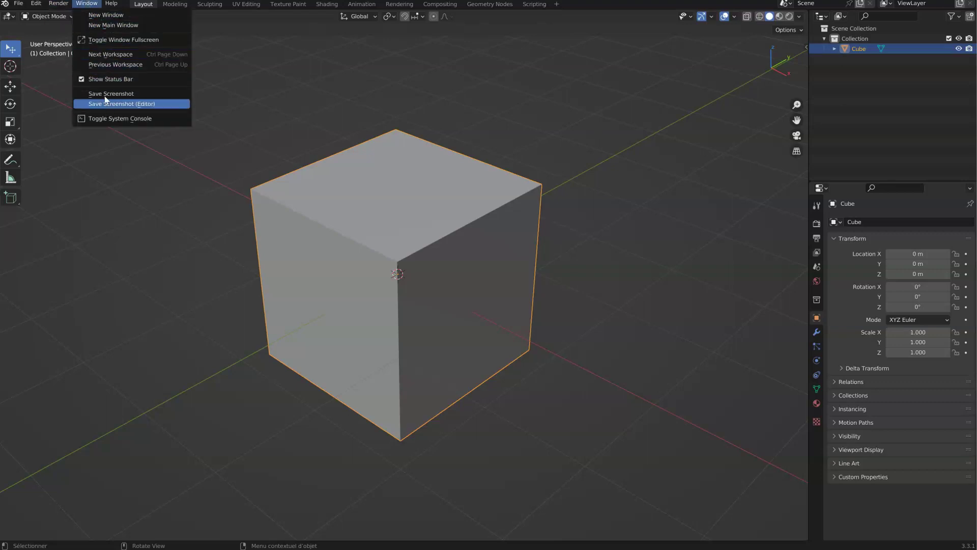
Open the system console window to view its log, and hide it again
click(116, 121)
drag(137, 0, 342, 104)
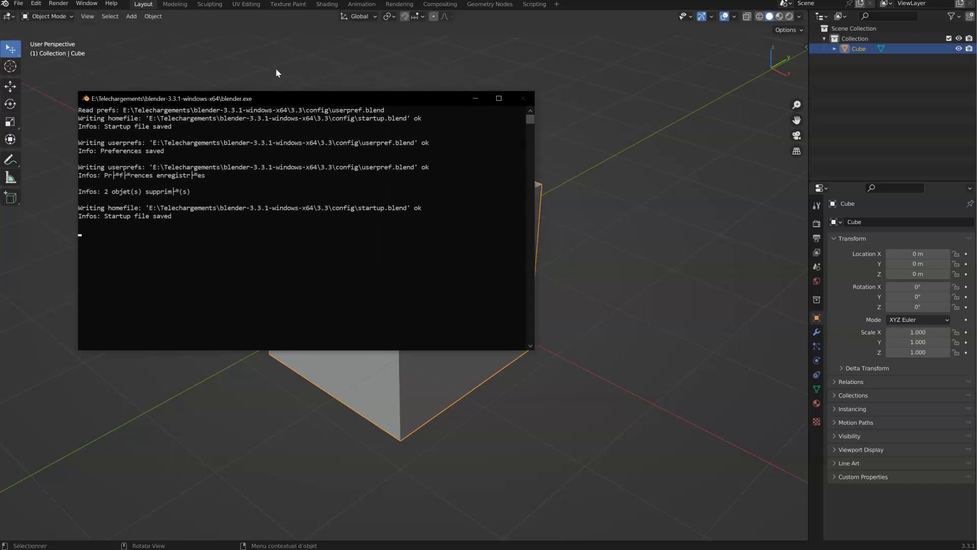
click(87, 3)
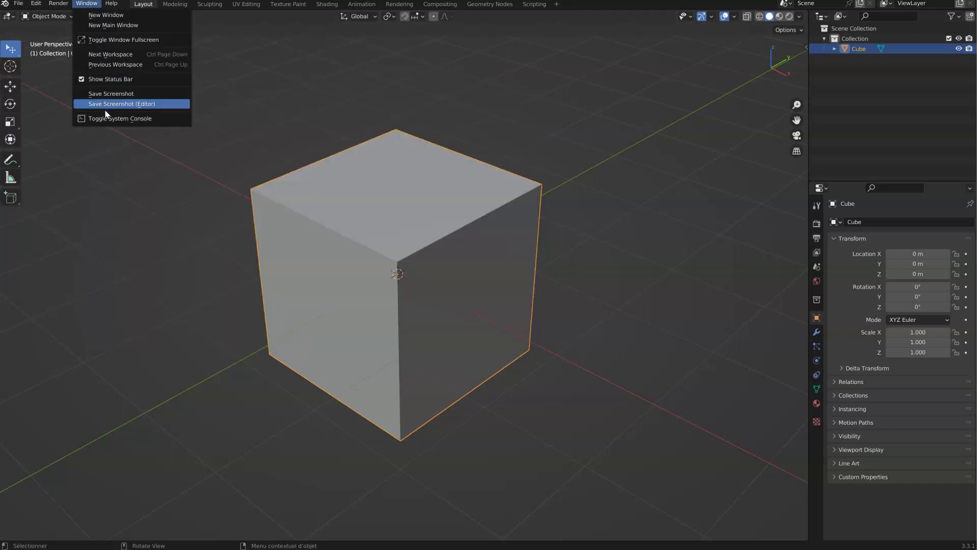
click(110, 120)
click(110, 3)
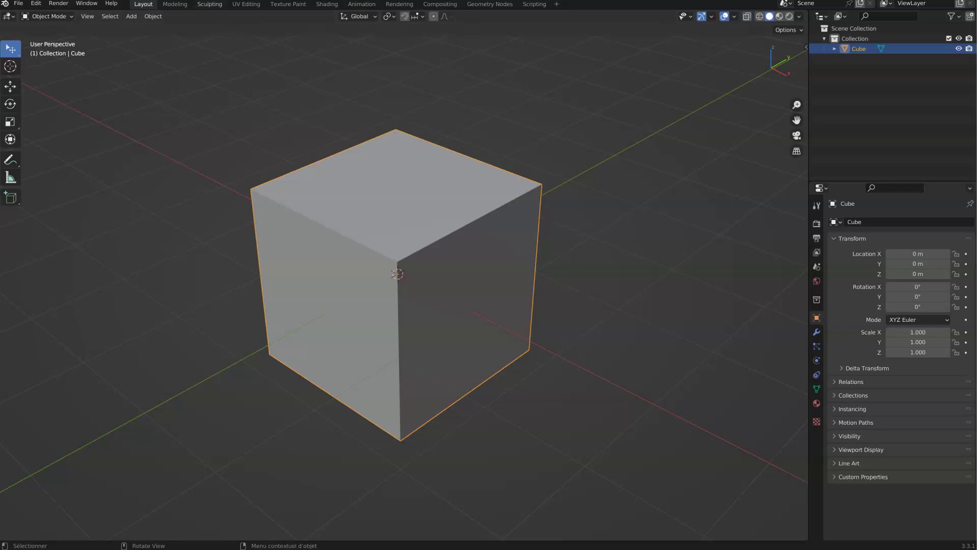
Look through the Modeling, Sculpting and UV Editing workspaces and return to the Layout workspace
click(175, 4)
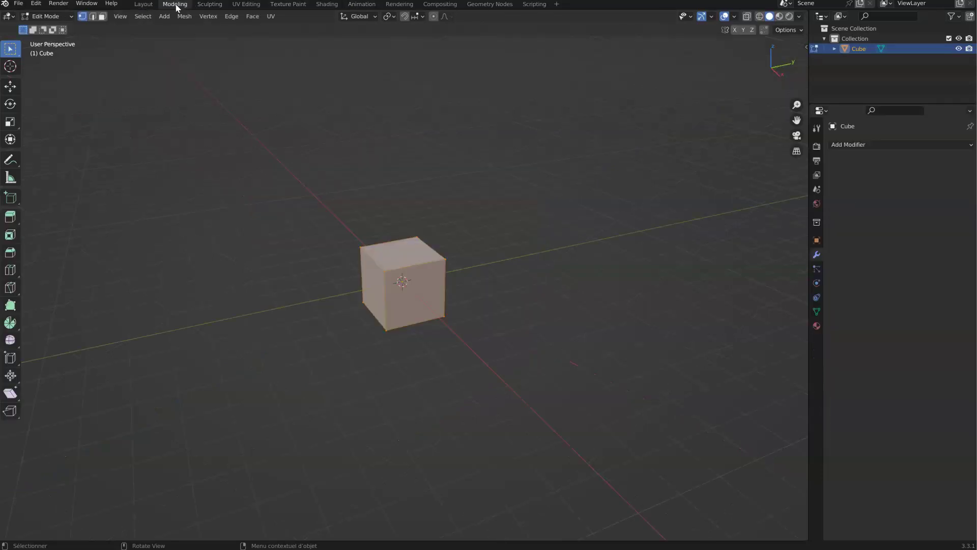
click(211, 5)
click(244, 5)
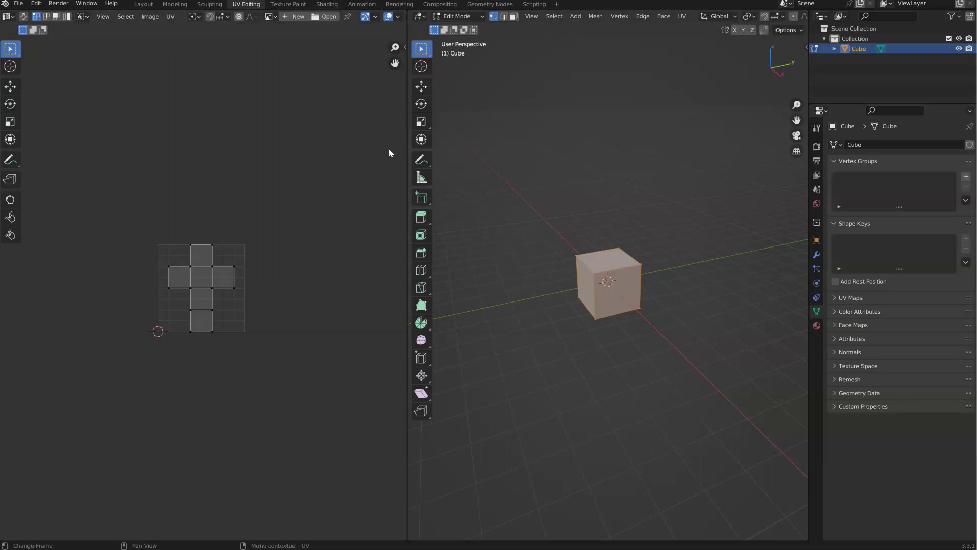
click(144, 4)
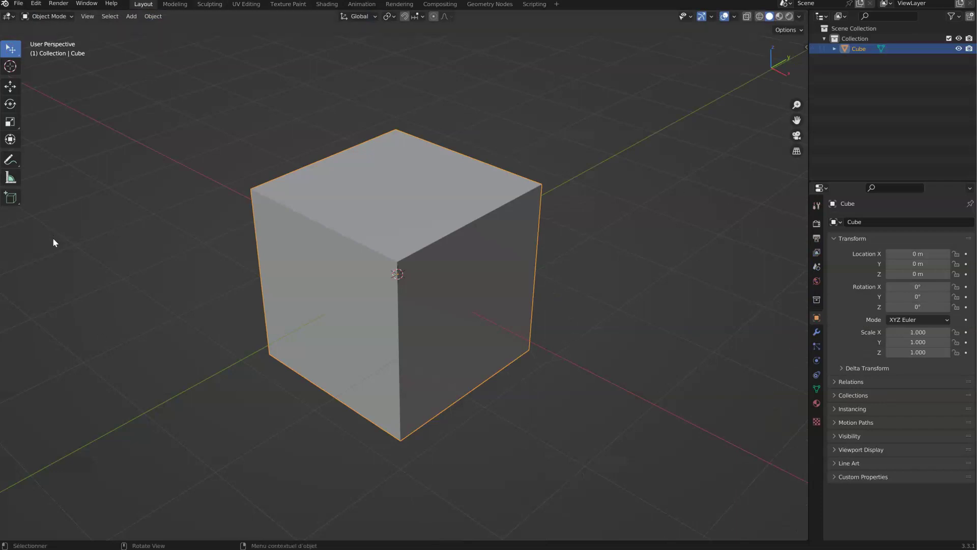
Preview the Image Editor, Compositor, Geometry Node Editor and Shader Editor in the main area
click(8, 18)
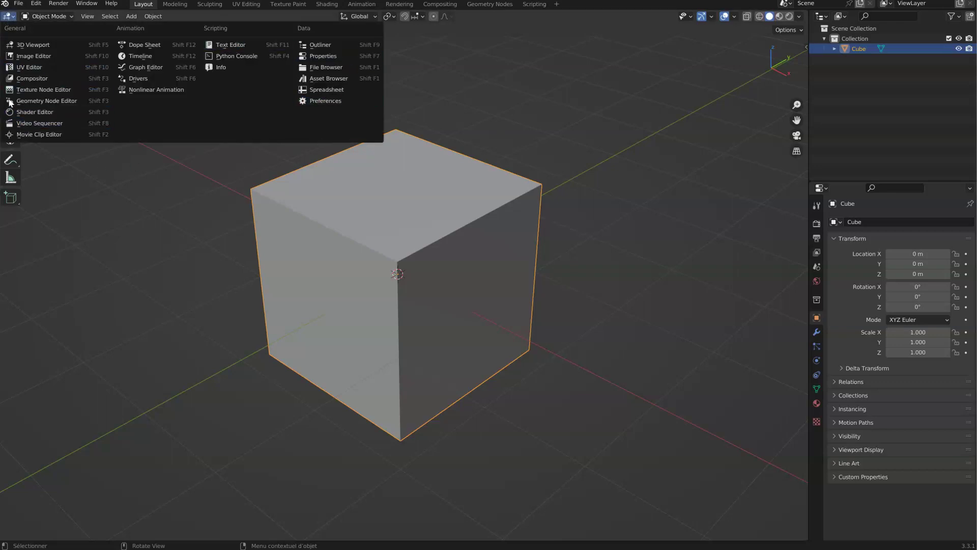
click(29, 56)
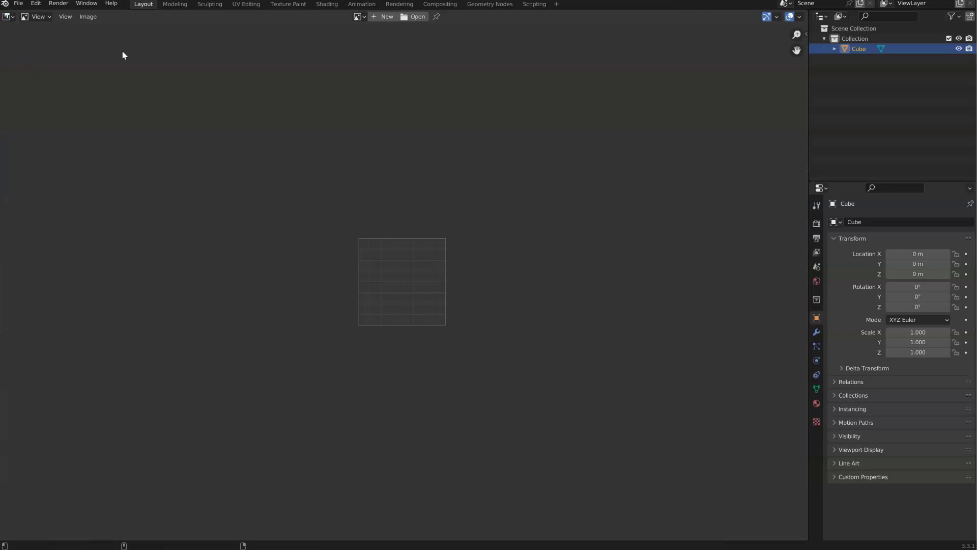
click(10, 18)
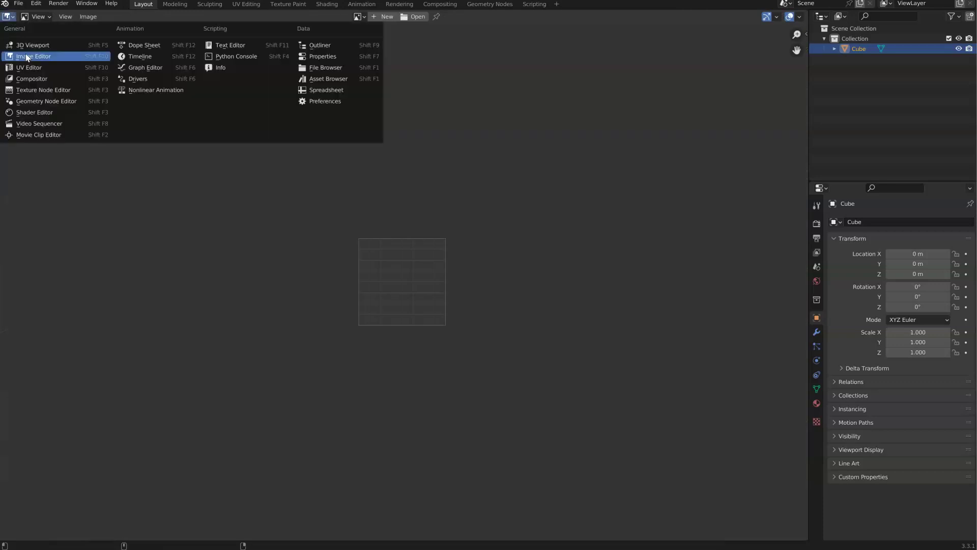
click(31, 80)
click(8, 18)
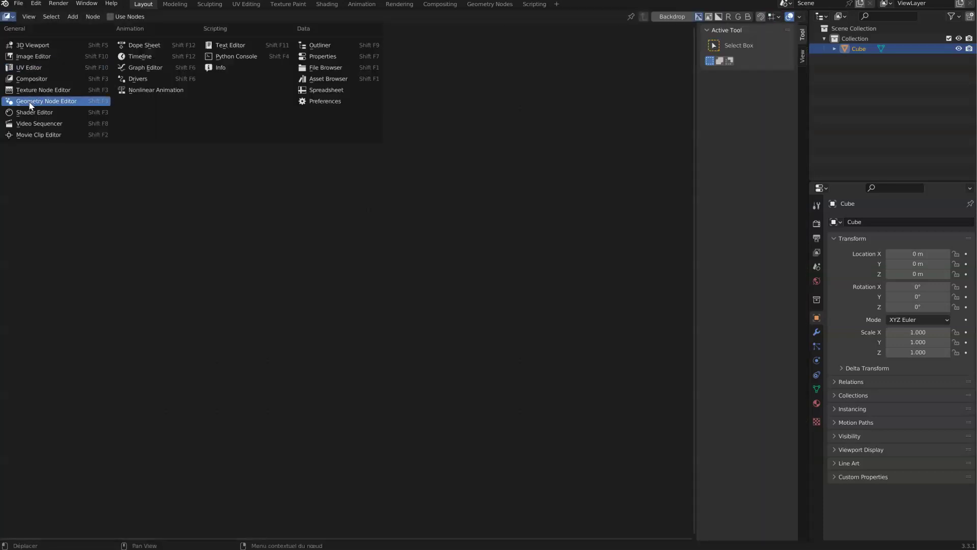
click(30, 101)
click(10, 17)
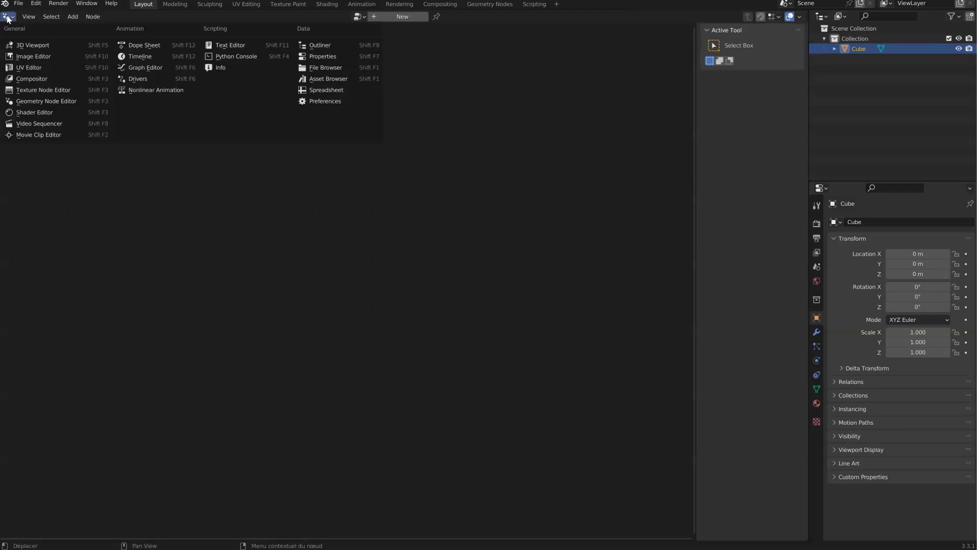
click(31, 112)
Show the Dope Sheet in the main area, and restore the 3D Viewport there
click(9, 17)
click(152, 46)
click(9, 17)
click(11, 18)
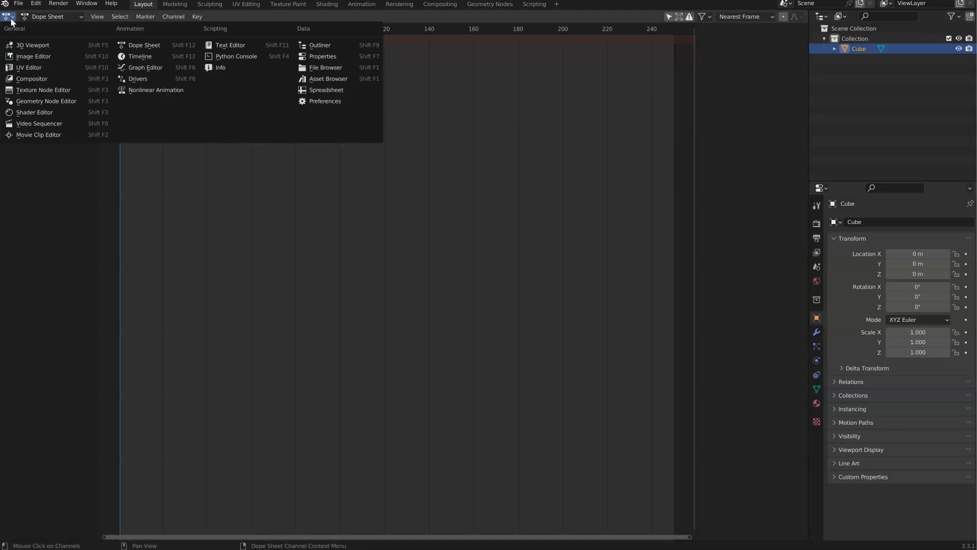
click(28, 47)
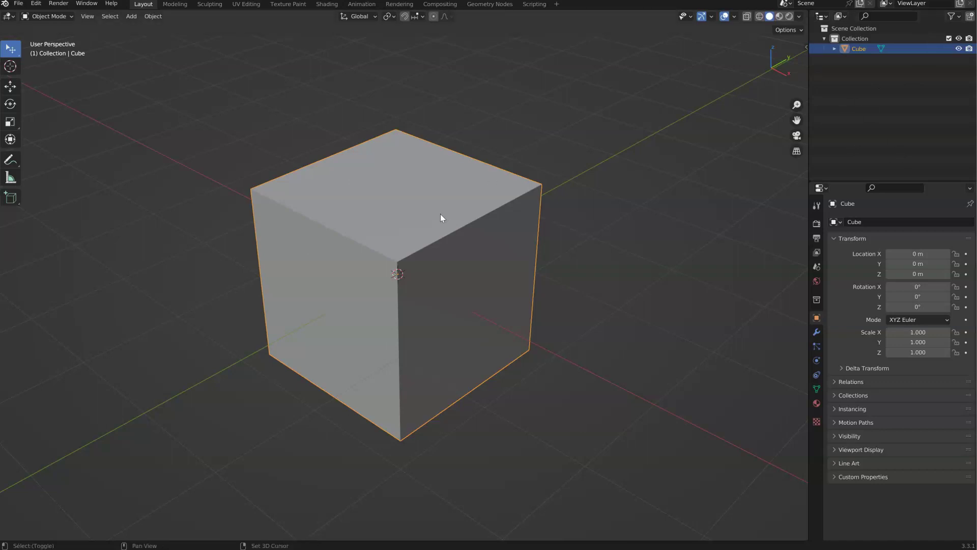
Duplicate the cube four times, placing the copies around the original: one beside it, two behind and above, one on the opposite side
key(shift+d)
click(614, 217)
key(shift+d)
click(497, 104)
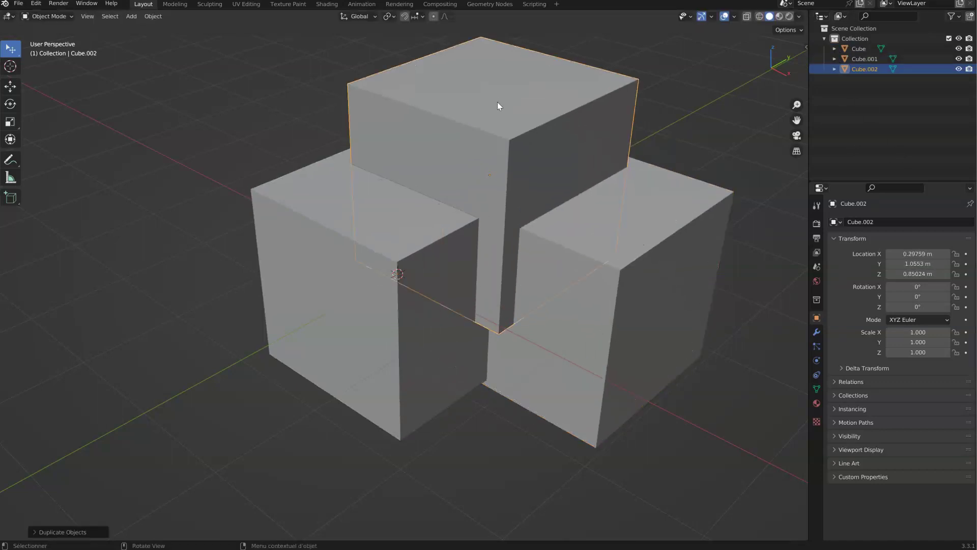
key(shift+d)
click(236, 91)
key(shift+d)
click(102, 235)
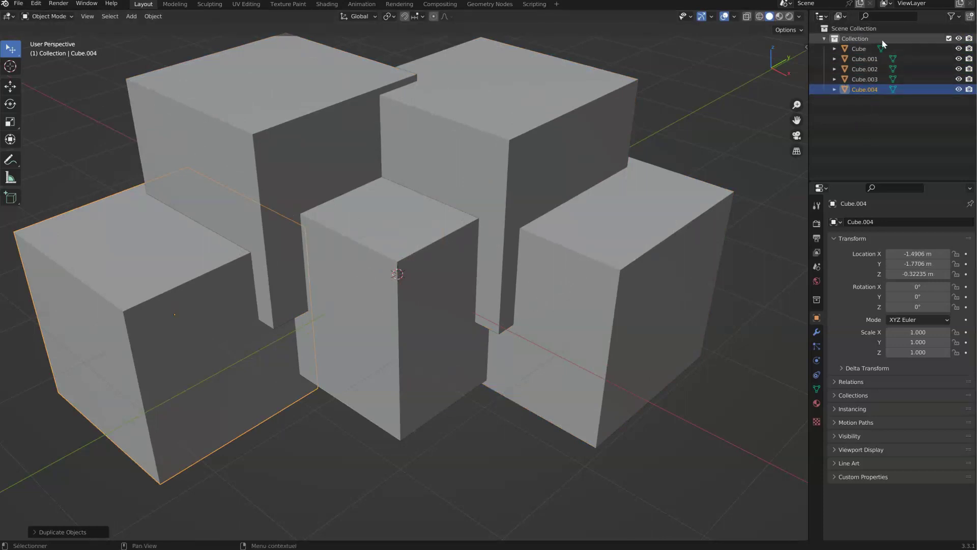
Select Cube.003, Cube.001 and Cube one after another from the Outliner's object list
click(861, 78)
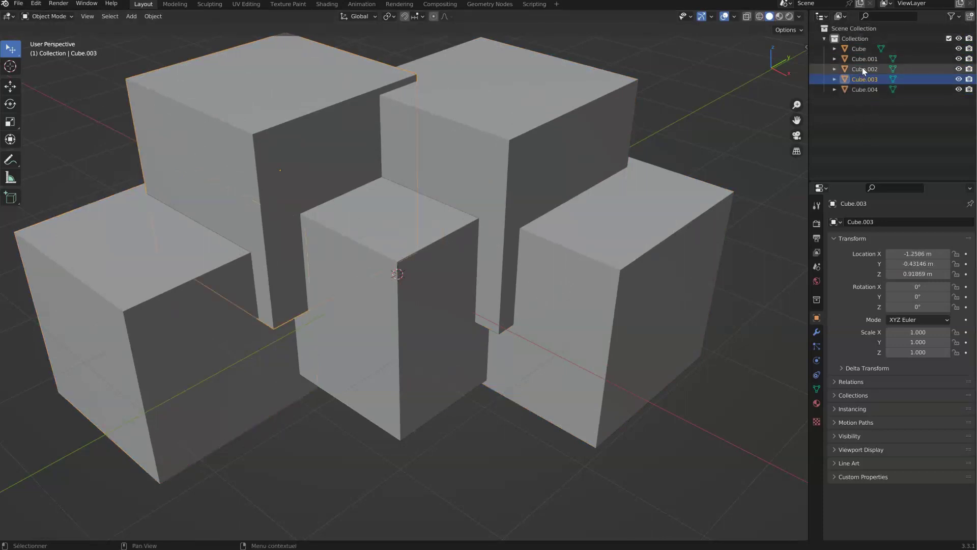
click(859, 59)
click(854, 48)
right_click(861, 48)
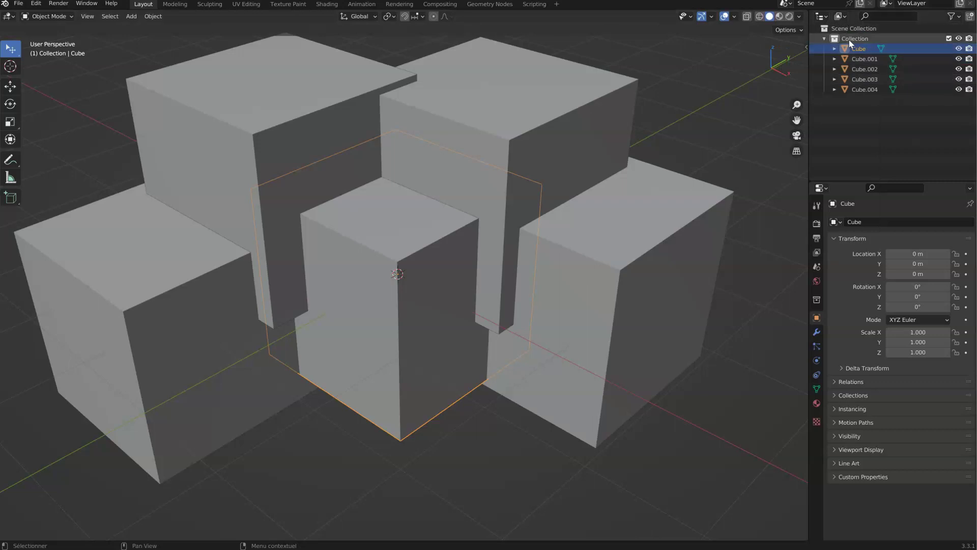
Move the two raised rear cubes, Cube.002 and Cube.003, into a new collection named toto
click(288, 102)
shift+click(471, 83)
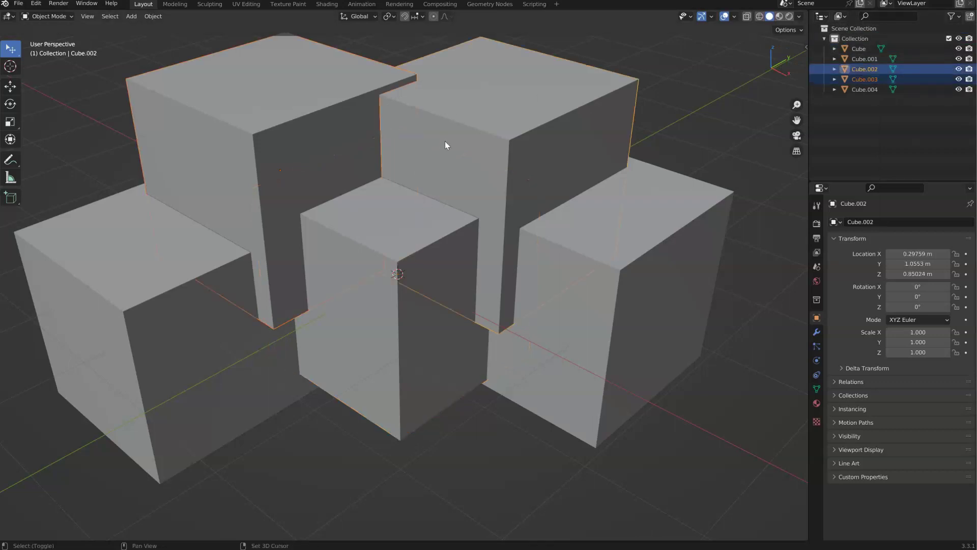
key(m)
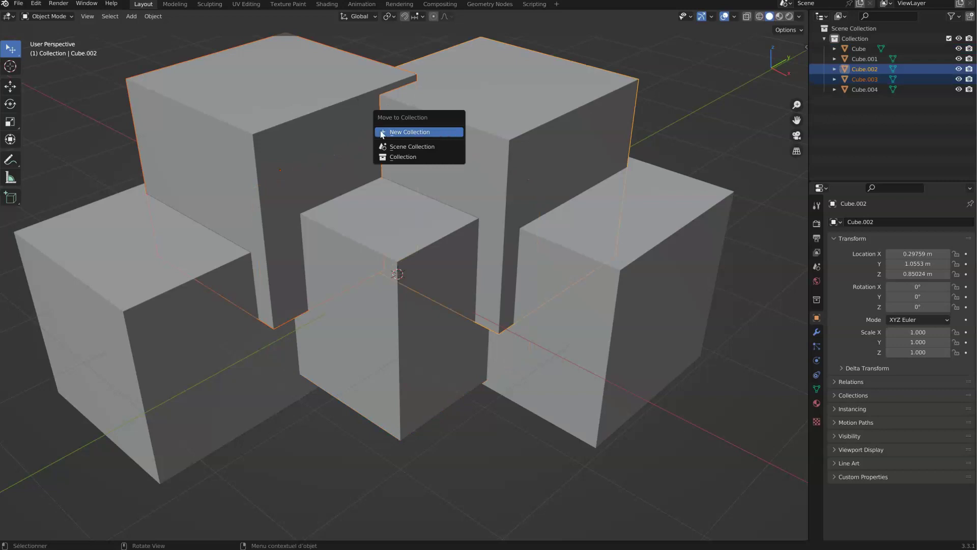
click(406, 132)
text(toto)
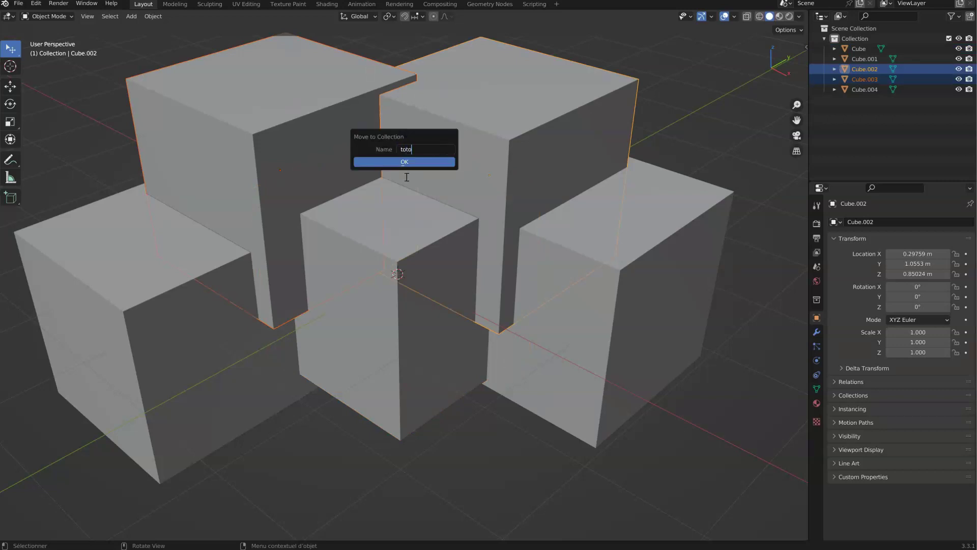
key(Return)
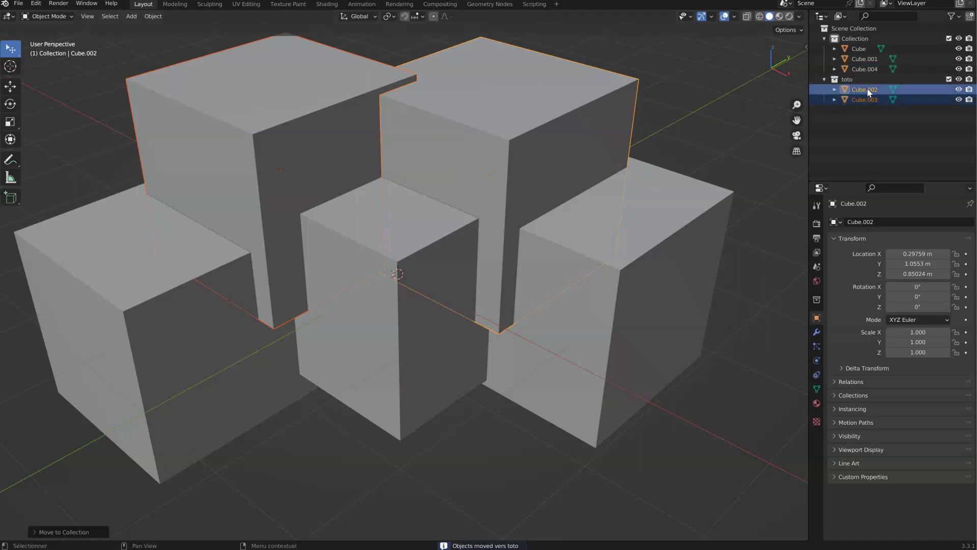
Exclude the toto collection from the view layer and include it again, and add Cube.004 to it
click(950, 80)
click(950, 80)
click(949, 81)
click(949, 81)
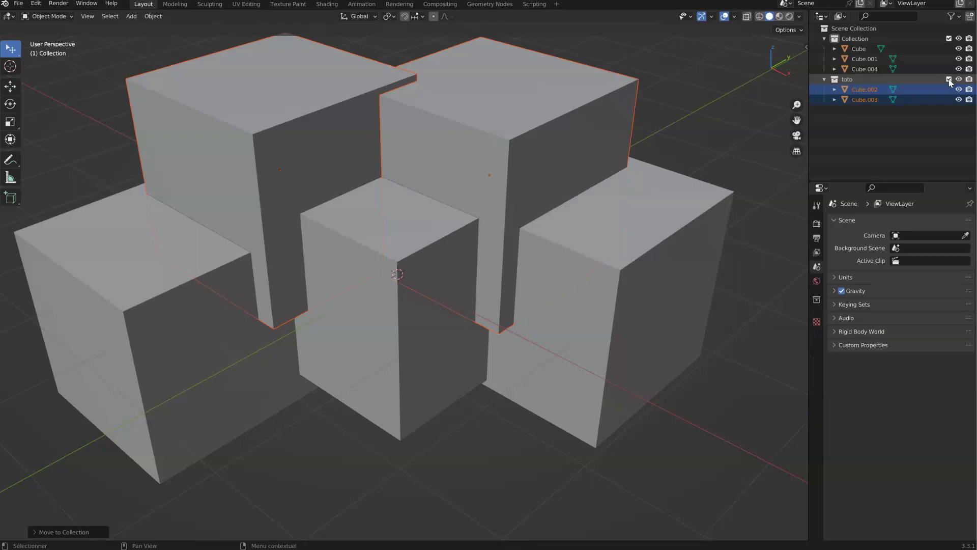
click(863, 89)
mouse_move(859, 88)
mouse_down()
mouse_move(851, 43)
mouse_move(861, 83)
mouse_move(863, 71)
mouse_move(847, 74)
mouse_move(856, 77)
mouse_up()
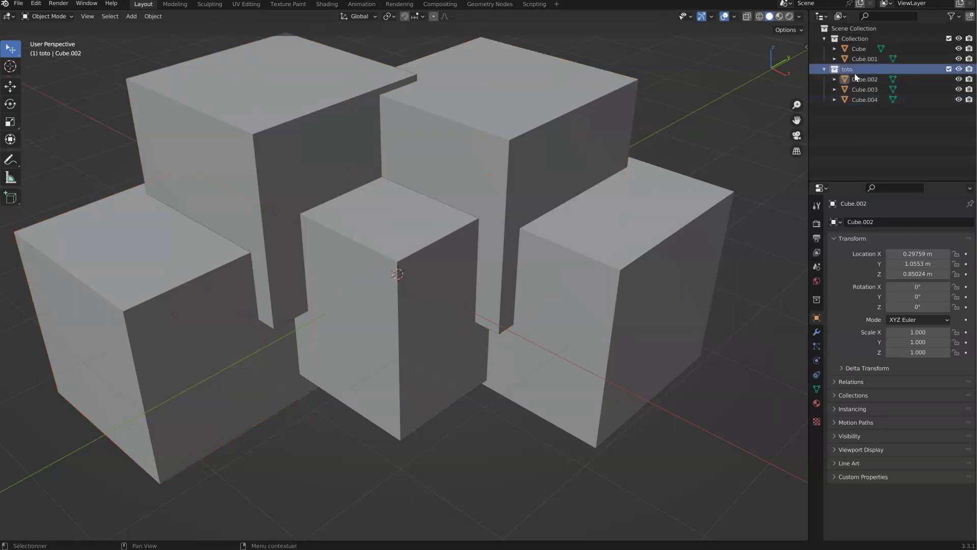
Delete the toto collection and put Cube.002, Cube.003 and Cube.004 back into Collection
key(x)
click(850, 71)
shift+click(854, 89)
drag(854, 77, 854, 41)
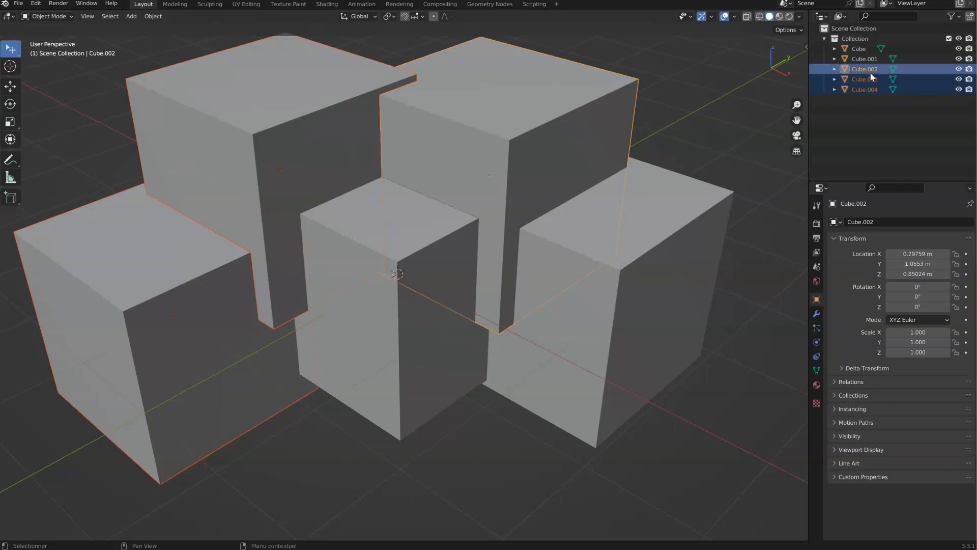
Compare the Outliner's Data API and Scenes display modes, and return it to View Layer
click(840, 16)
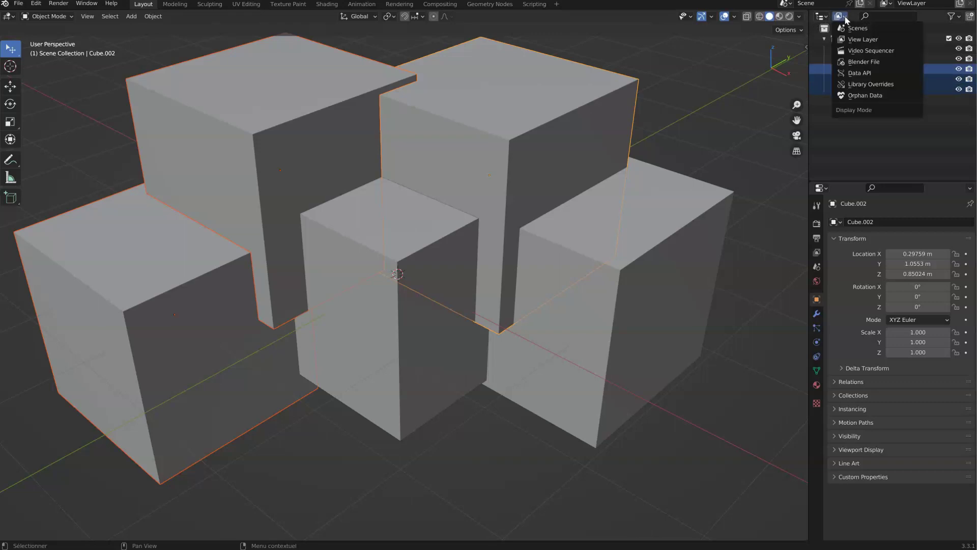
click(845, 19)
click(841, 17)
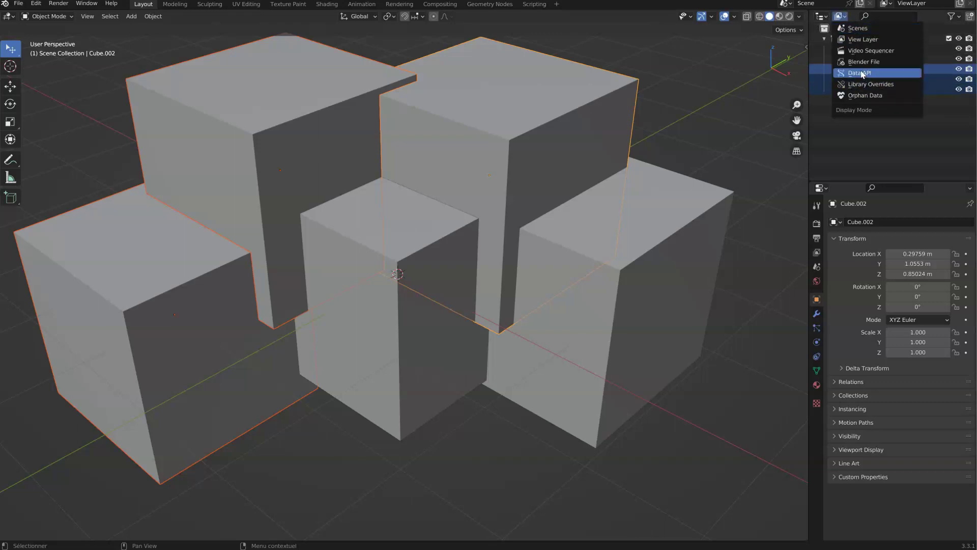
click(860, 74)
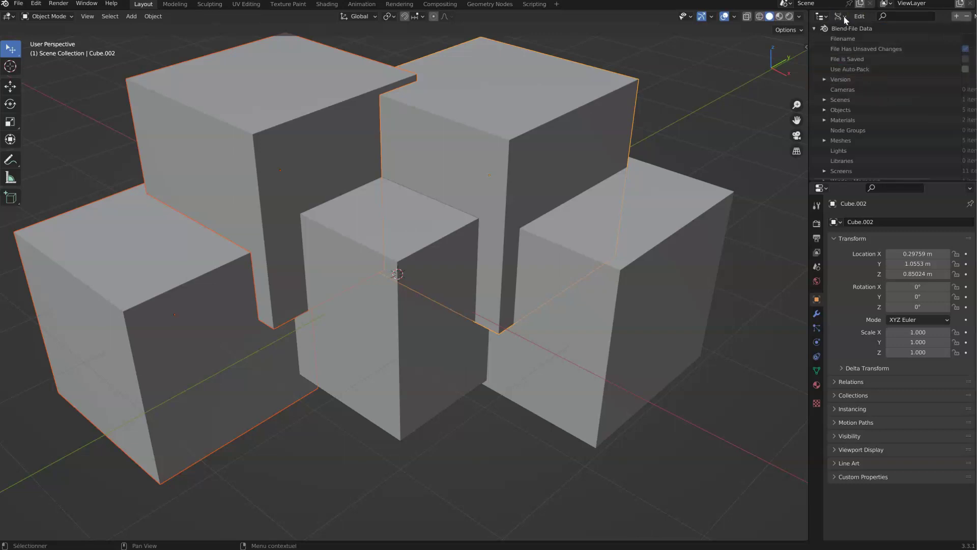
click(843, 17)
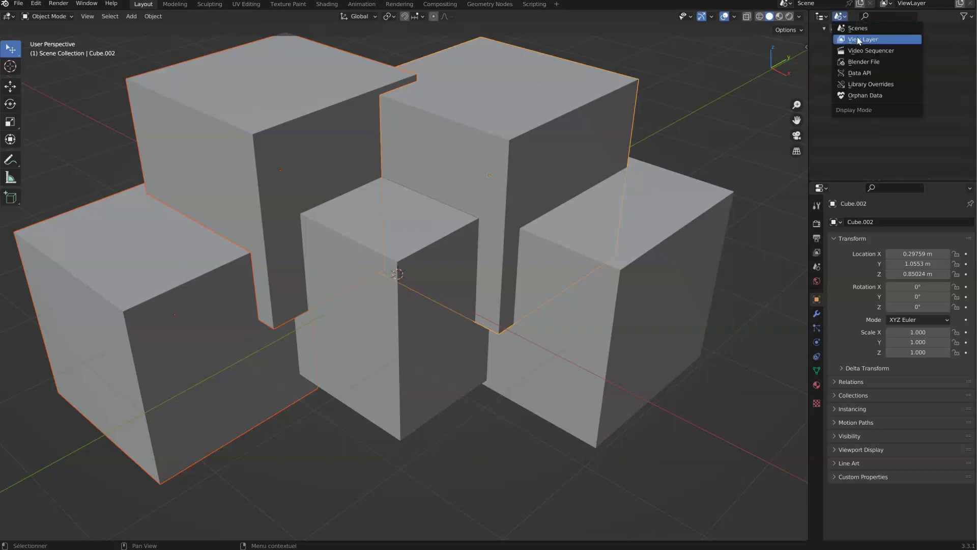
click(860, 40)
click(841, 16)
click(856, 28)
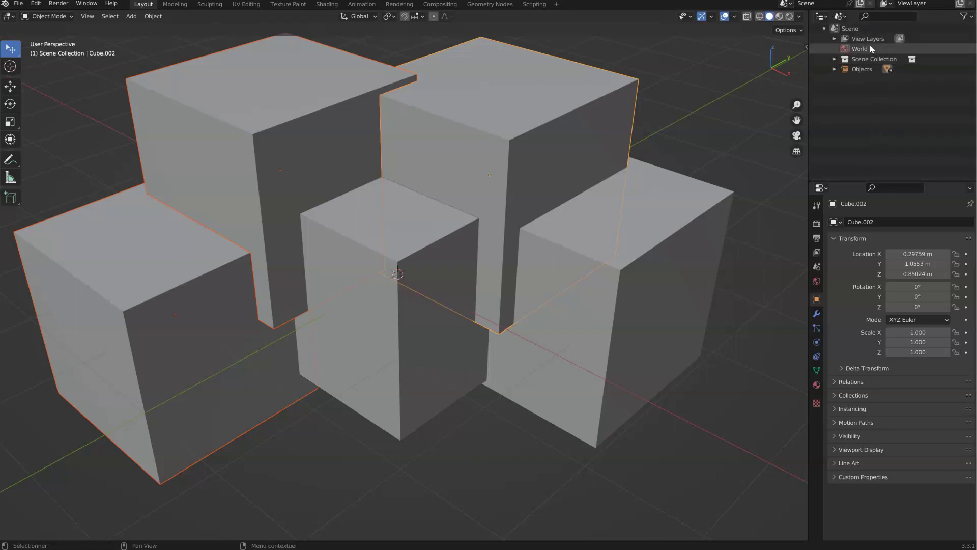
click(841, 17)
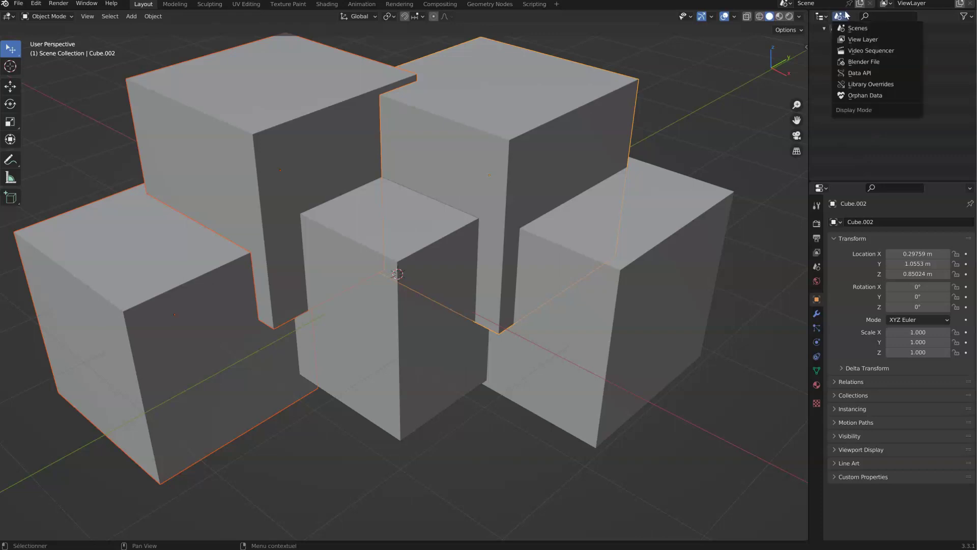
click(861, 40)
Search the Outliner for "cub" and clear the search text
click(881, 15)
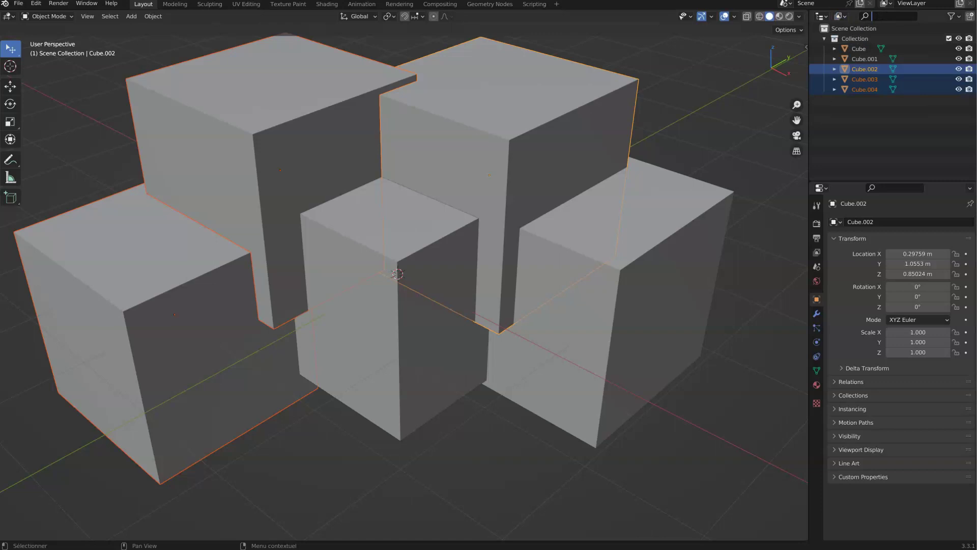
text(cub)
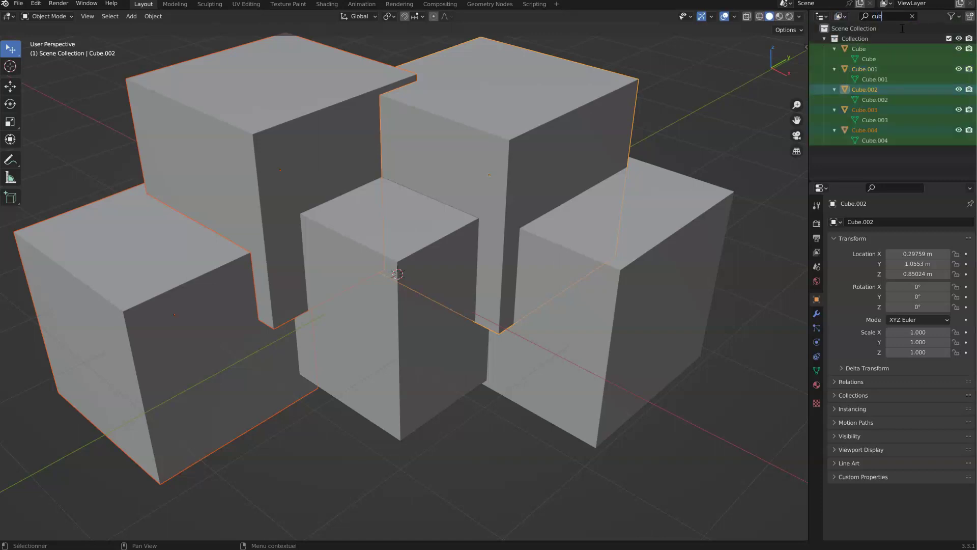
key(BackSpace)
key(BackSpace)
key(BackSpace)
Add the Selectable toggles to the Outliner, and switch selectability off and on again for Collection
click(951, 16)
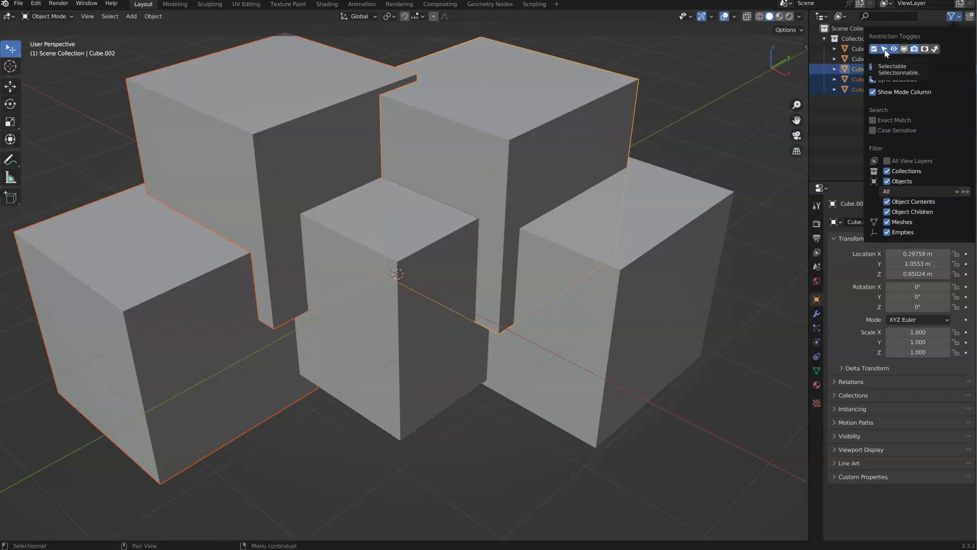
click(949, 69)
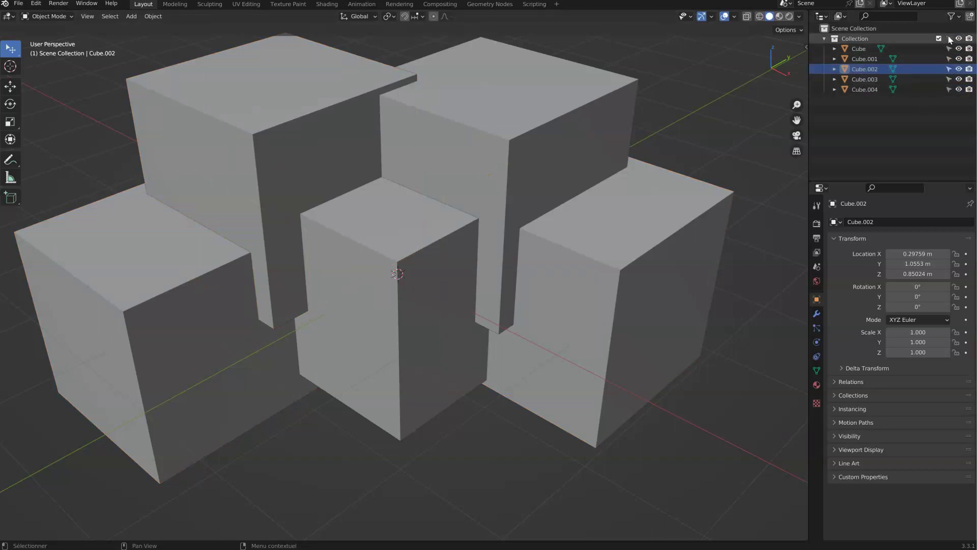
click(956, 17)
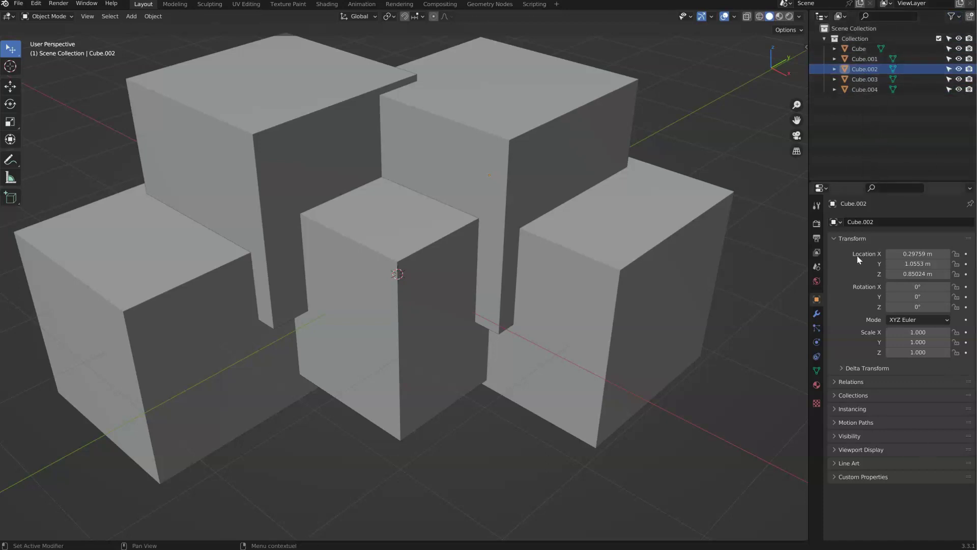
Widen the area holding the Outliner and Properties editors, and keep the lower editor's type set to Properties
drag(810, 255, 768, 254)
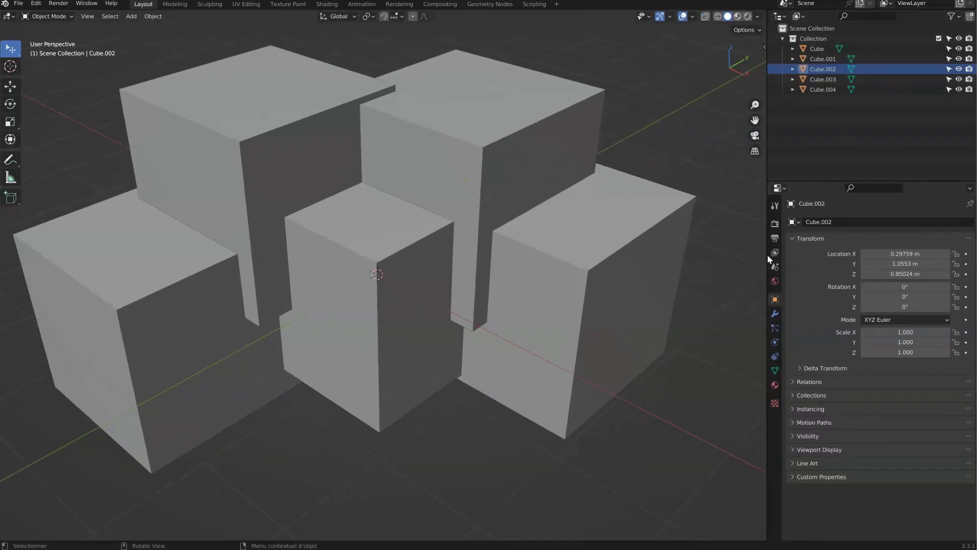
click(777, 189)
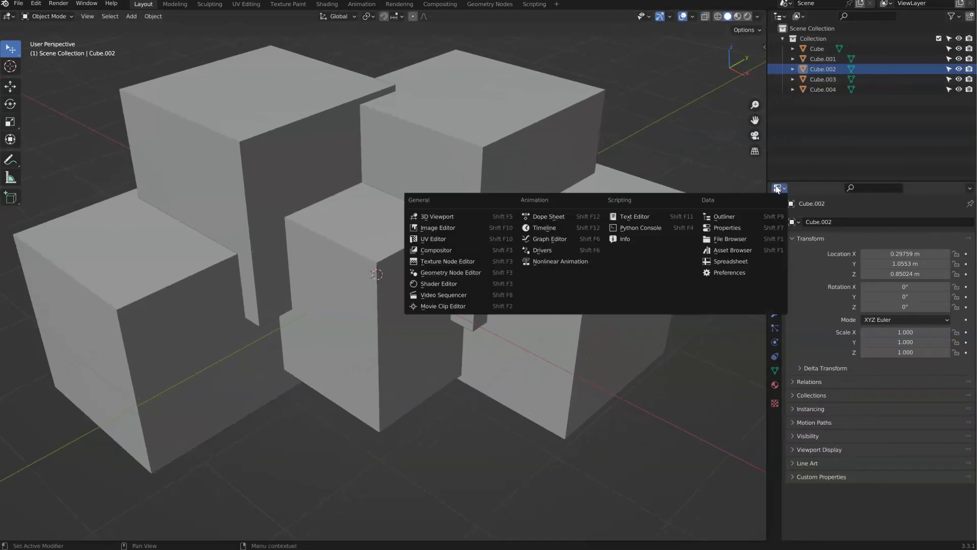
click(734, 229)
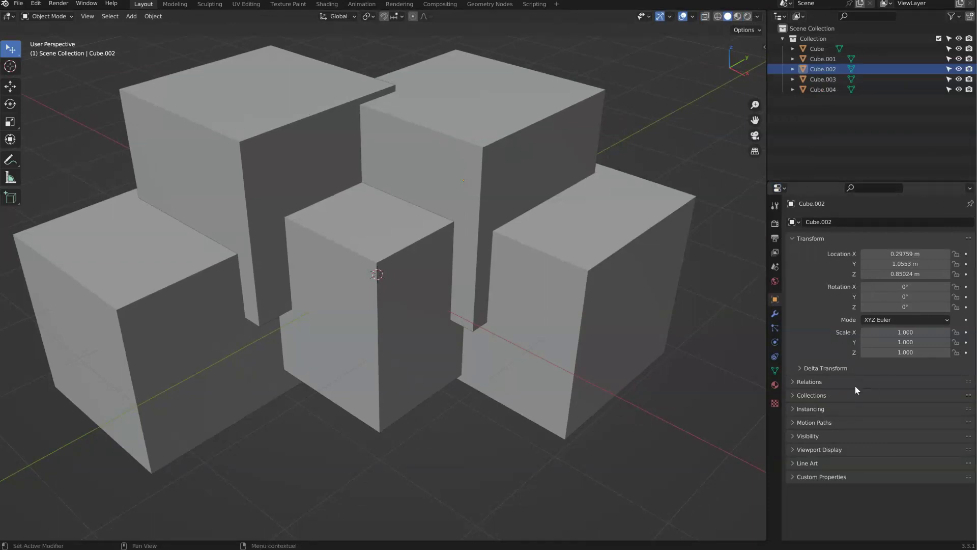
Show the active tool's settings in the Properties editor and switch the active tool to Move
click(773, 206)
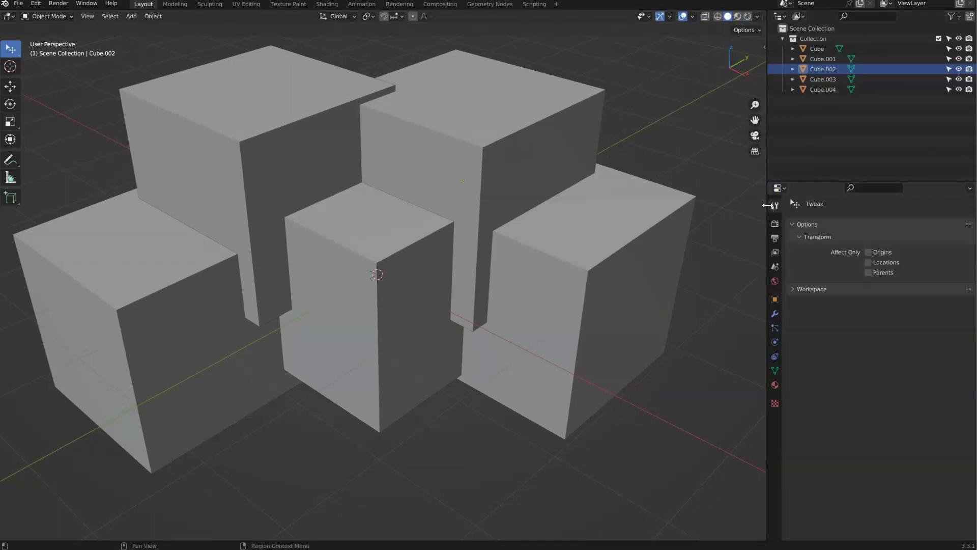
click(14, 88)
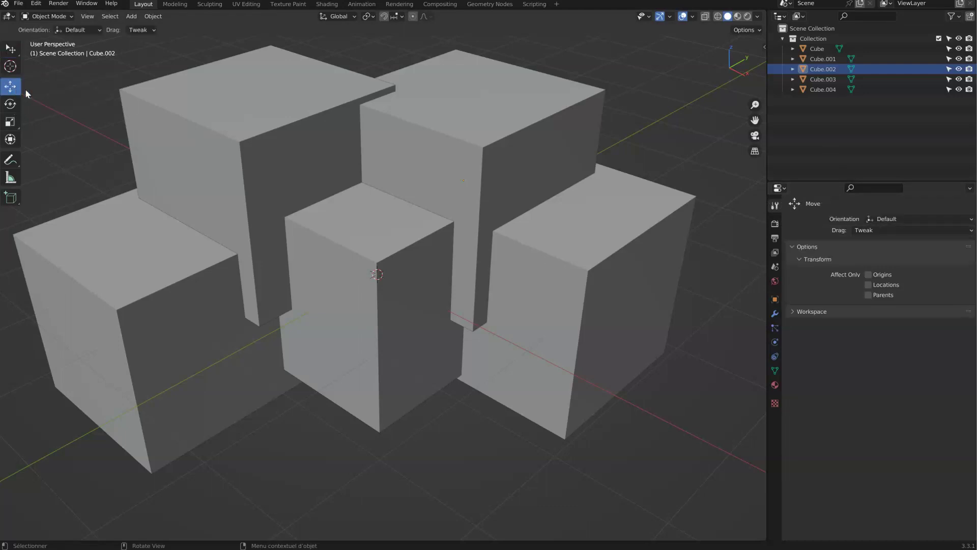
Review the render properties with their render engine choices, and the output and view layer properties
click(775, 224)
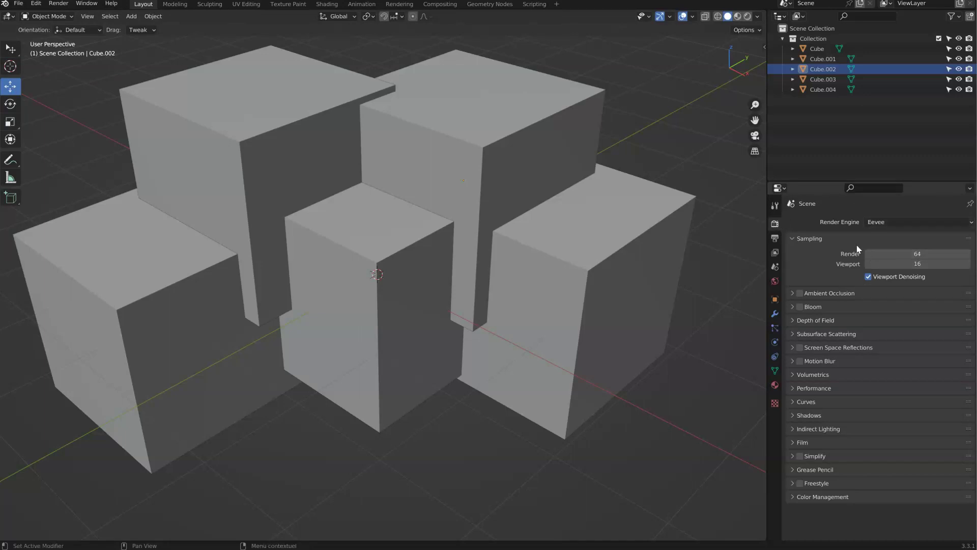
click(892, 223)
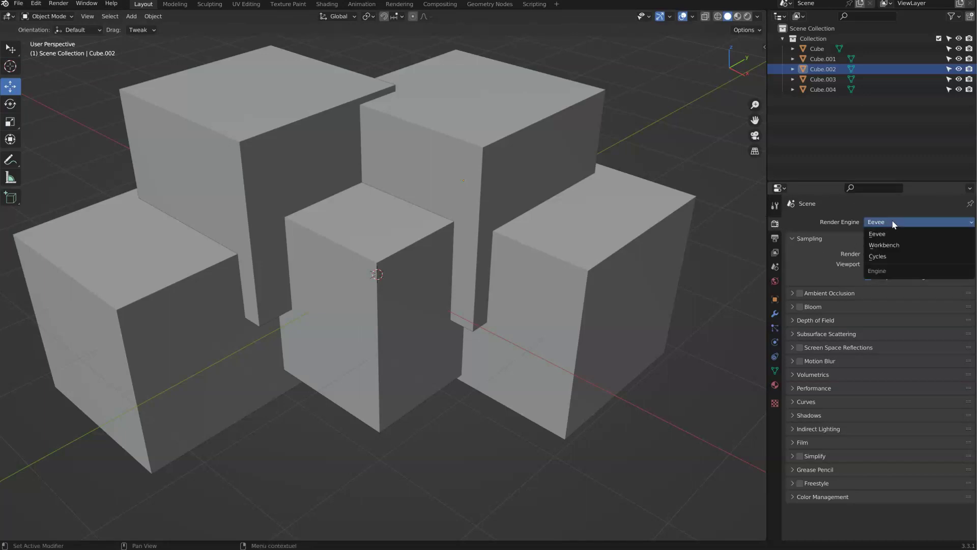
click(775, 238)
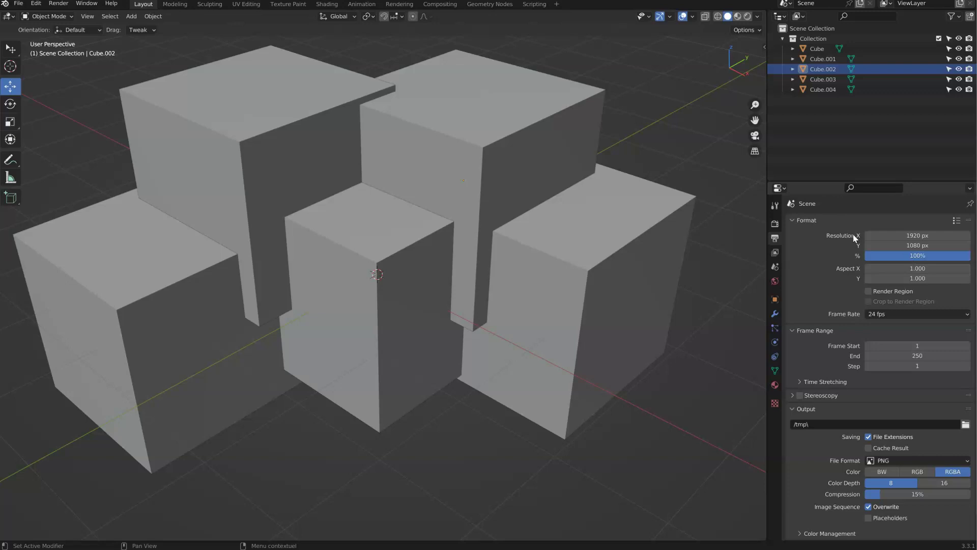
click(776, 252)
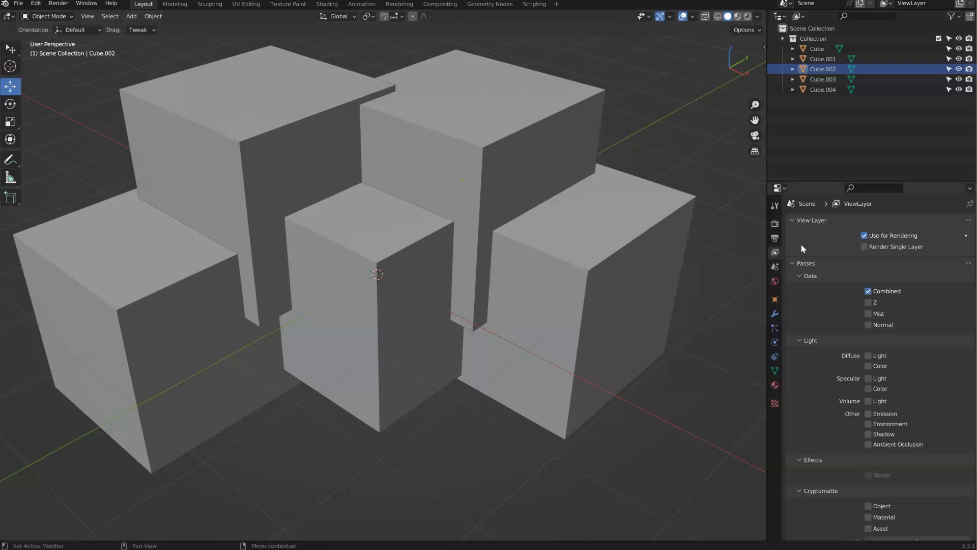
Expand the scene's Units settings and examine the available length units, including Centimeters
click(775, 268)
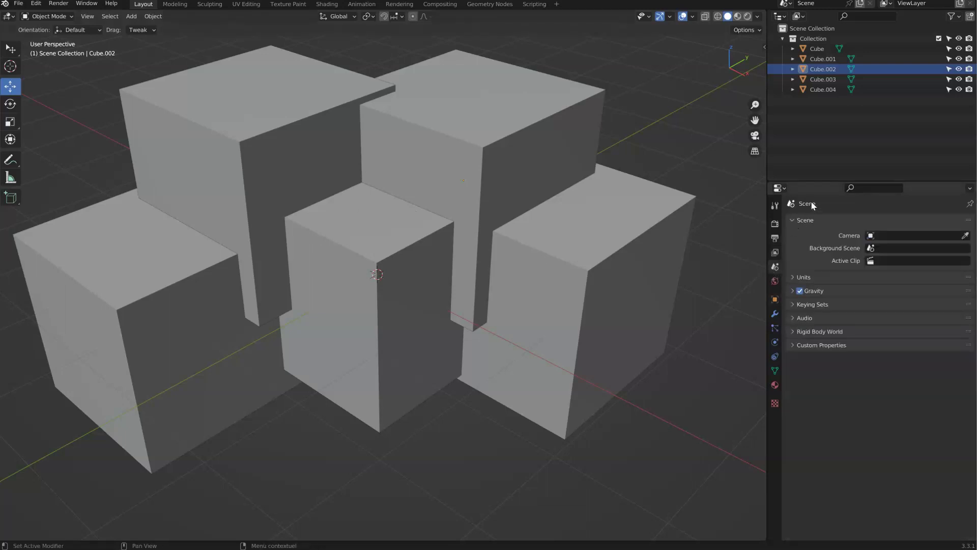
click(810, 278)
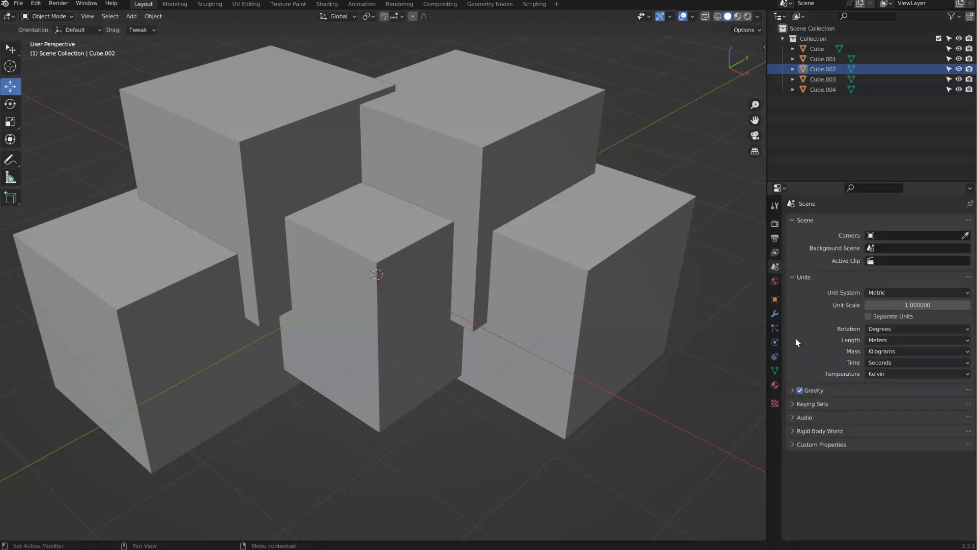
click(875, 344)
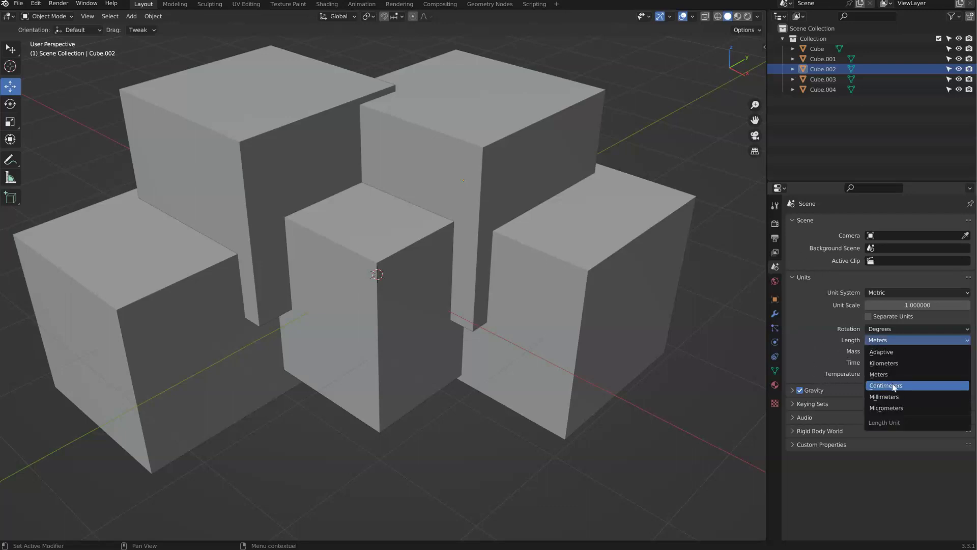
click(892, 388)
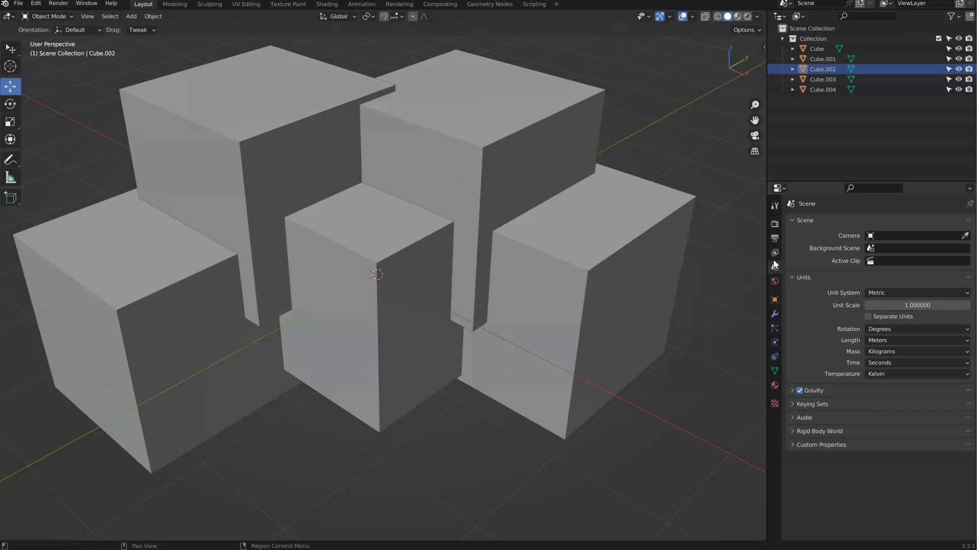
Use an Environment Texture as the colour source of the world's Background surface
click(775, 282)
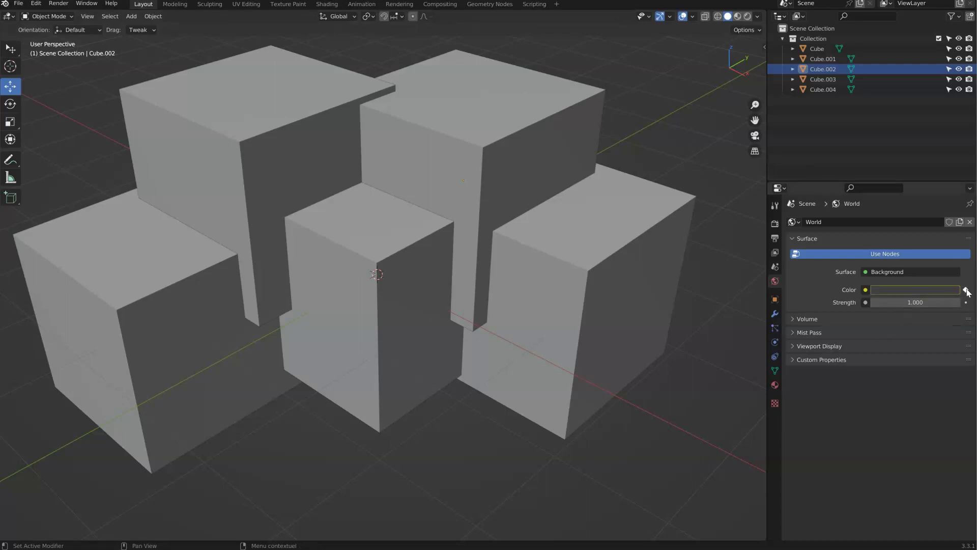
click(865, 290)
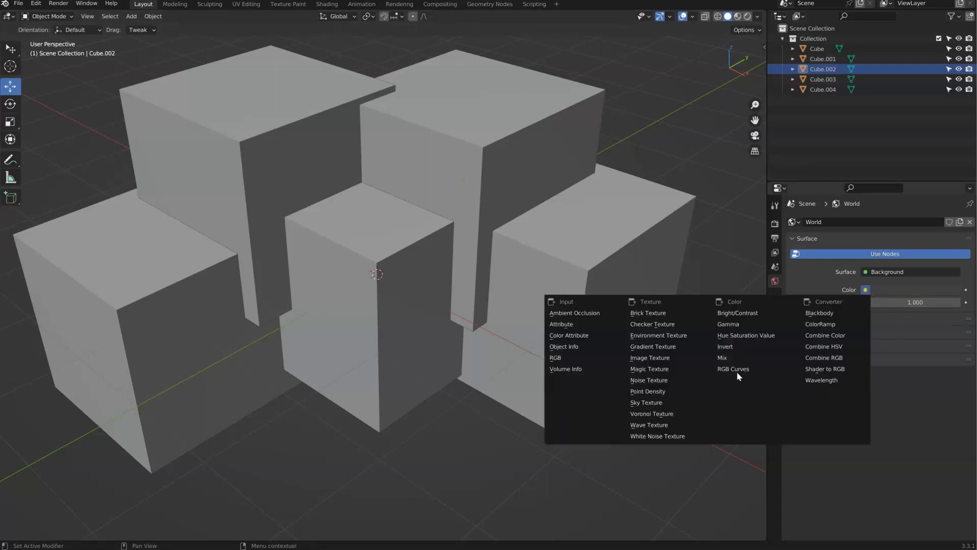
click(653, 337)
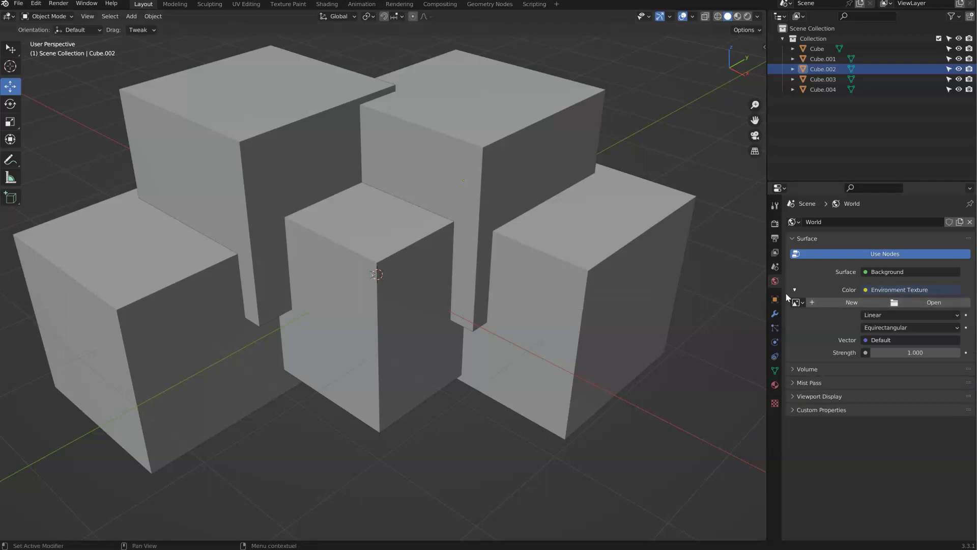
Display Cube.002's object properties, scale it down uniformly to about 0.409, and stretch it along X to about 1.168
click(775, 300)
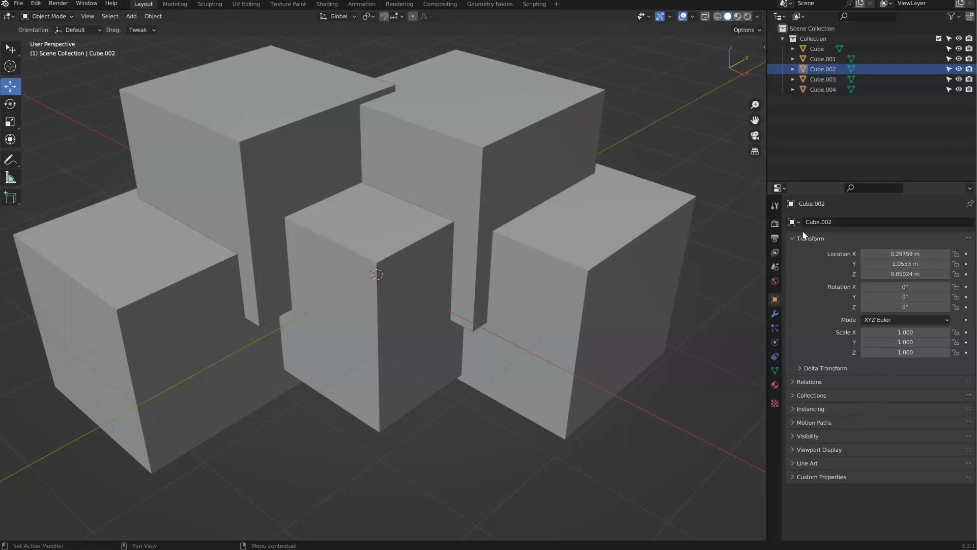
click(484, 131)
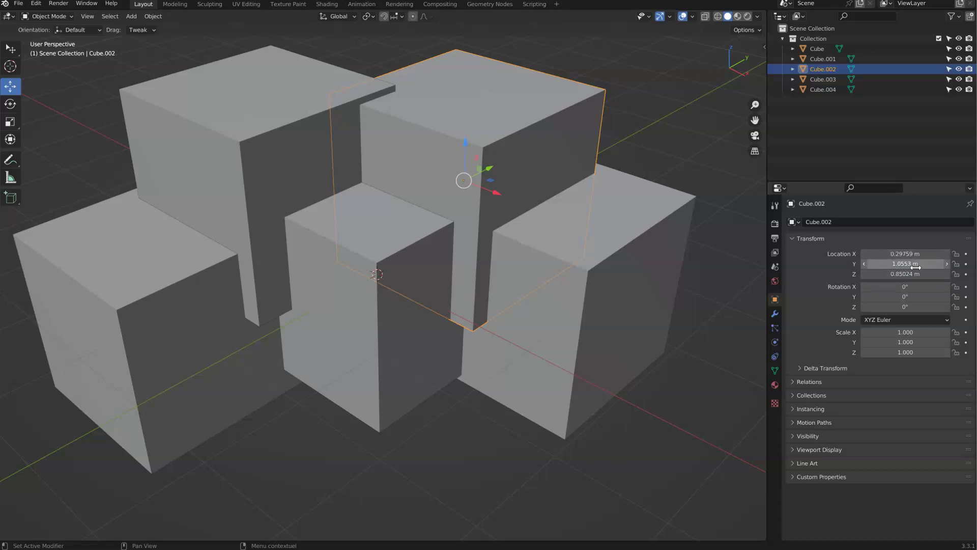
key(s)
click(529, 216)
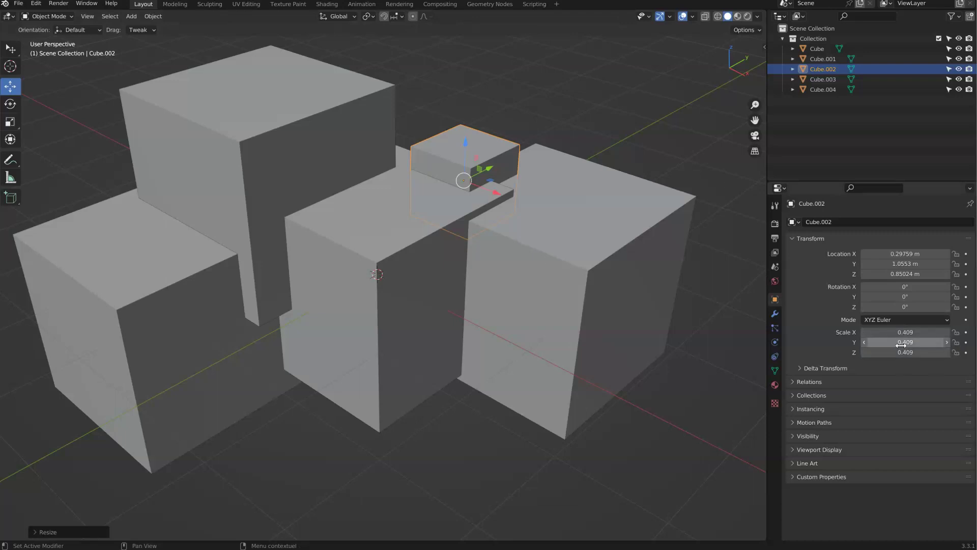
key(s)
key(x)
click(585, 264)
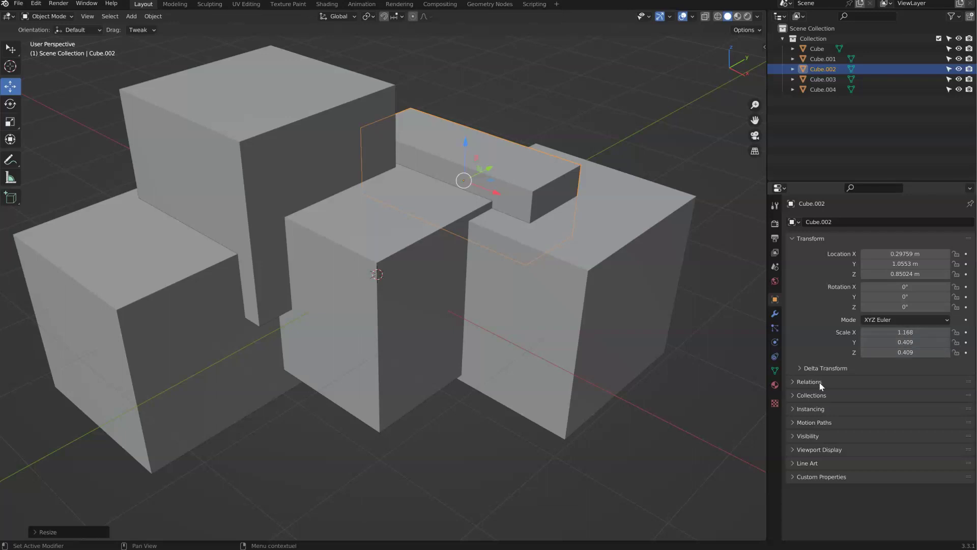
Check Cube.002's Collections settings and add a Bevel modifier to the object
click(807, 395)
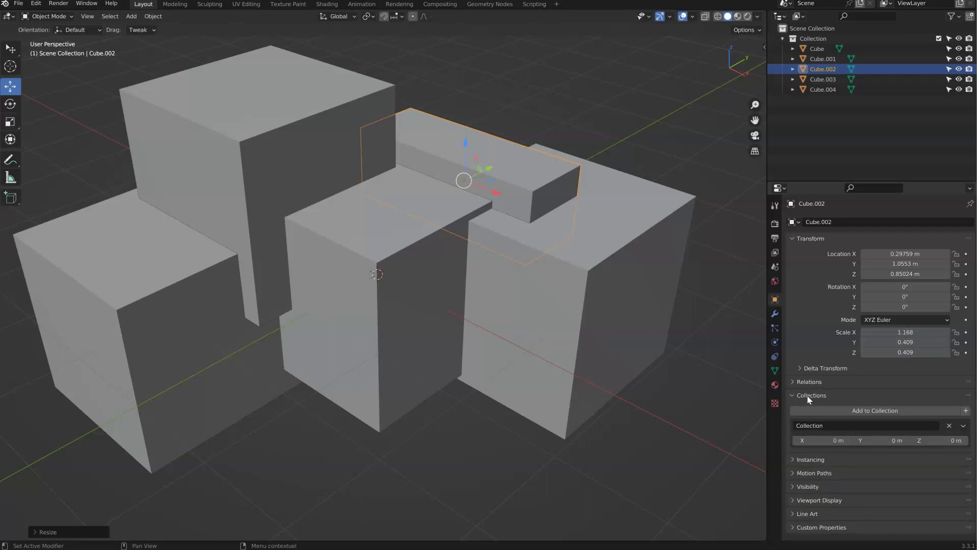
click(807, 395)
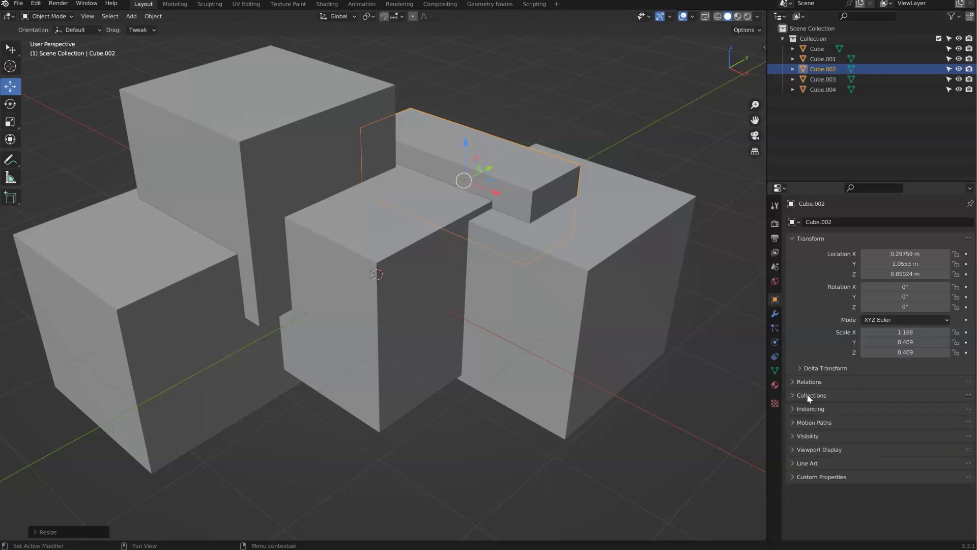
click(775, 313)
click(841, 222)
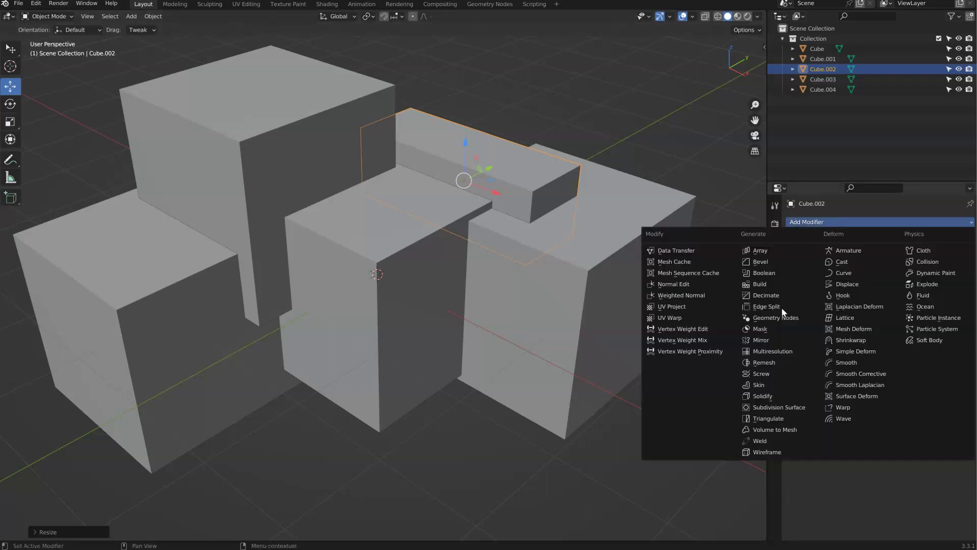
click(770, 263)
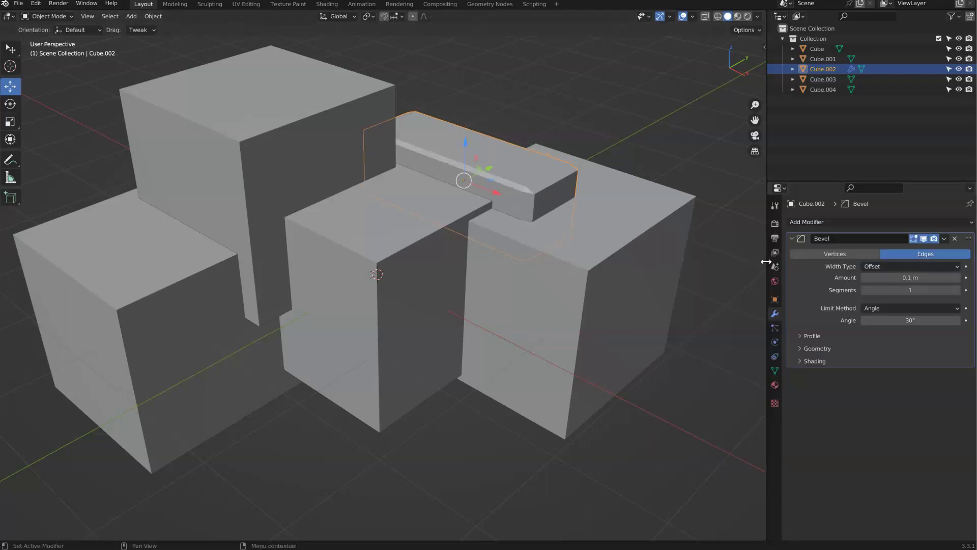
middle_drag(487, 194, 481, 197)
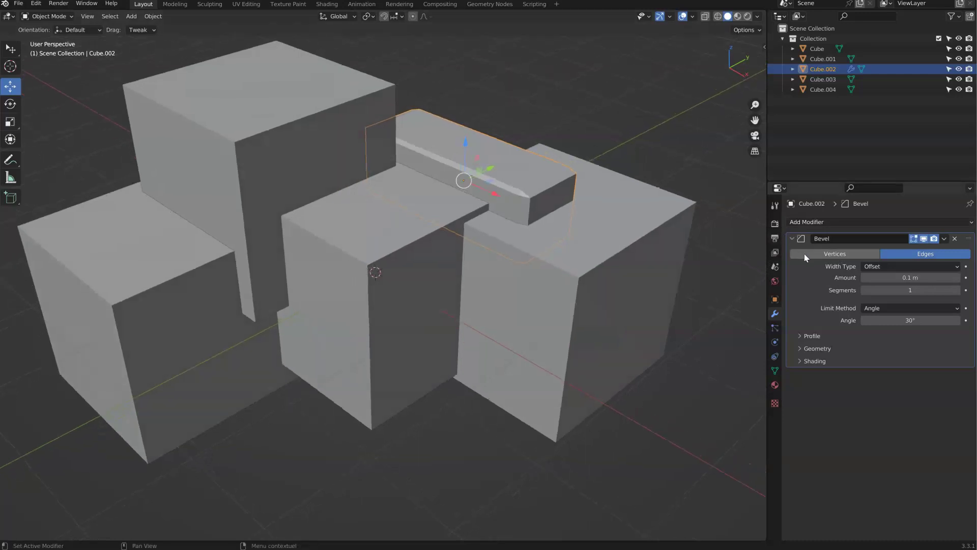
Add a particle system of the Emitter type to Cube.002
click(776, 328)
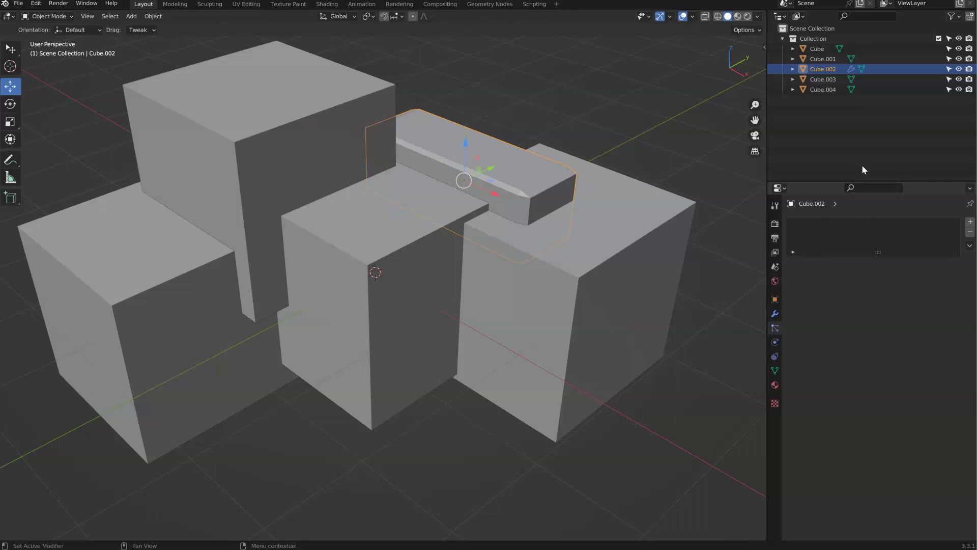
click(970, 222)
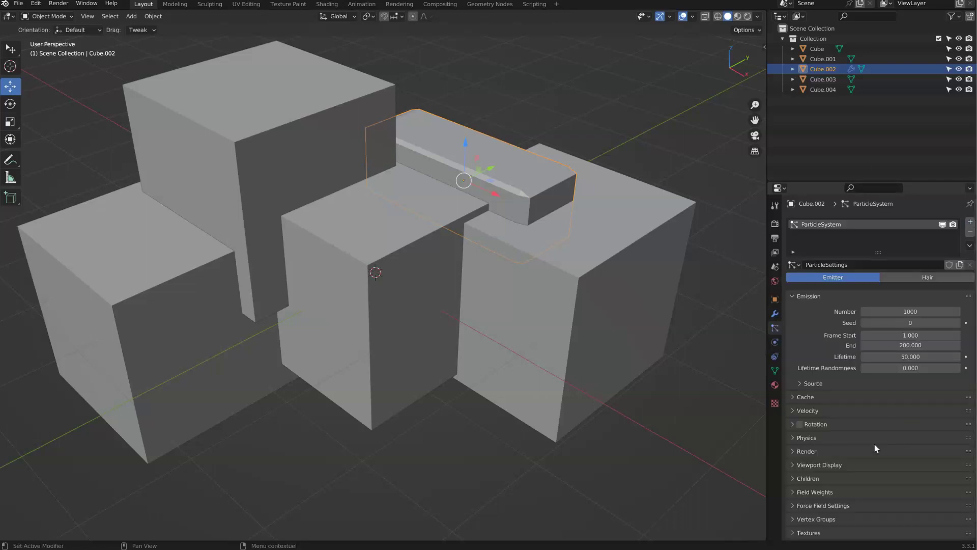
Look over the physics options and object constraint properties available for Cube.002
click(775, 342)
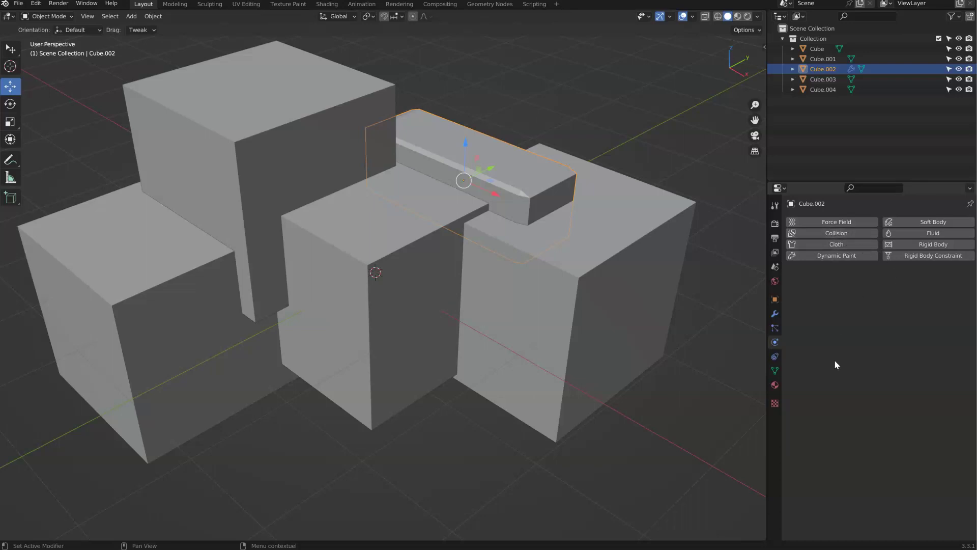
click(775, 357)
click(853, 230)
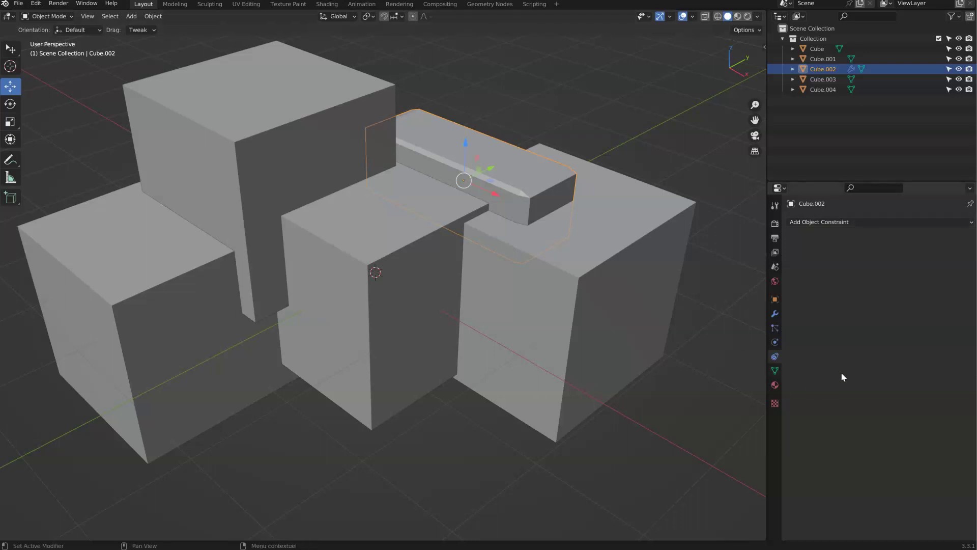
Examine Cube.002's mesh data properties, including the UV Maps, Normals and Geometry Data sections
click(776, 372)
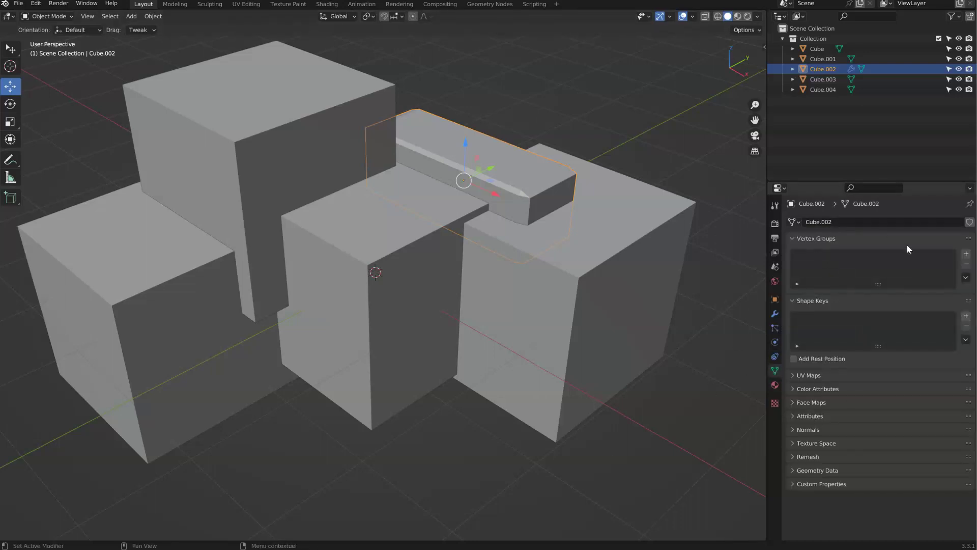
click(815, 376)
click(815, 377)
click(810, 468)
click(811, 468)
click(808, 430)
click(808, 430)
click(811, 469)
click(813, 471)
Look through the Principled BSDF surface settings of Cube.002's material
click(775, 385)
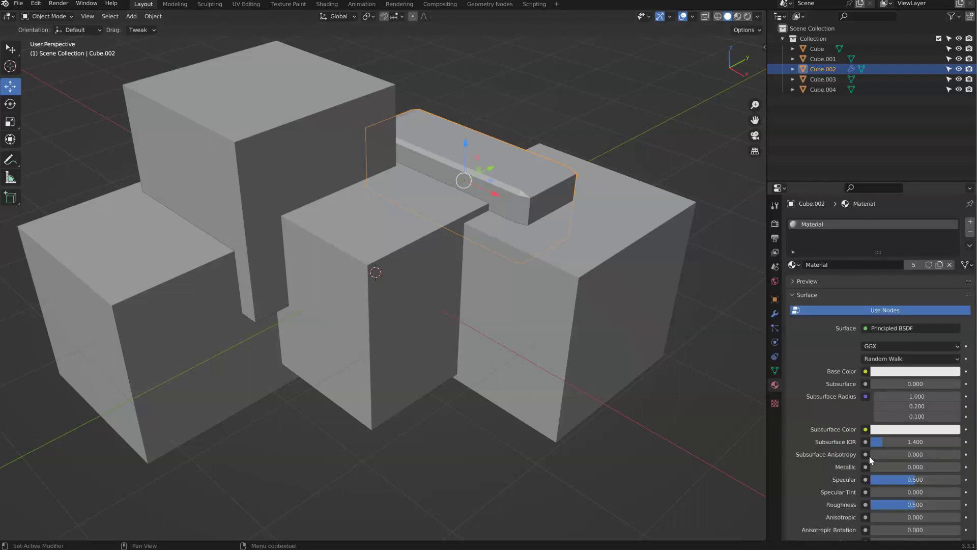
scroll(870, 460, down, 10)
scroll(861, 463, up, 12)
scroll(845, 338, down, 3)
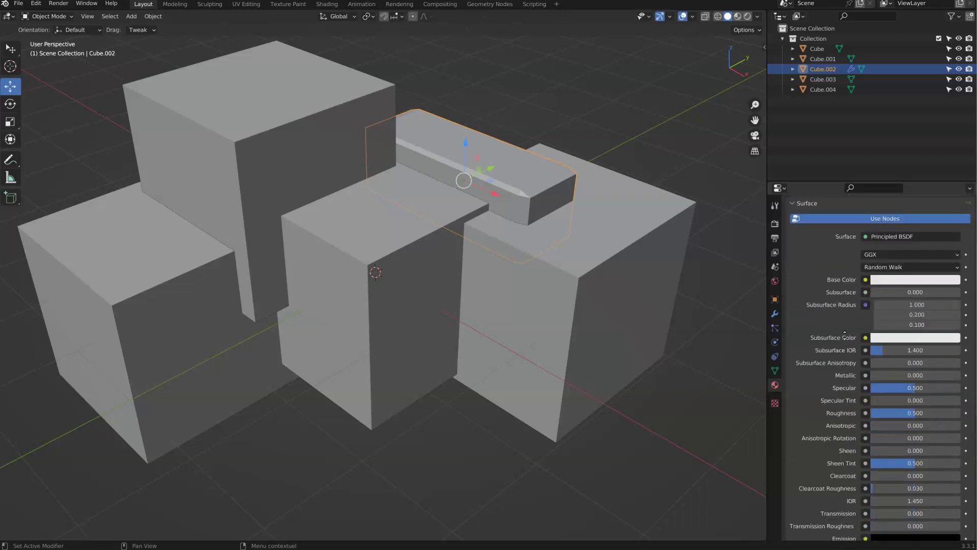
scroll(845, 334, down, 2)
View the texture properties, and revisit Cube.002's object and mesh data properties
click(774, 402)
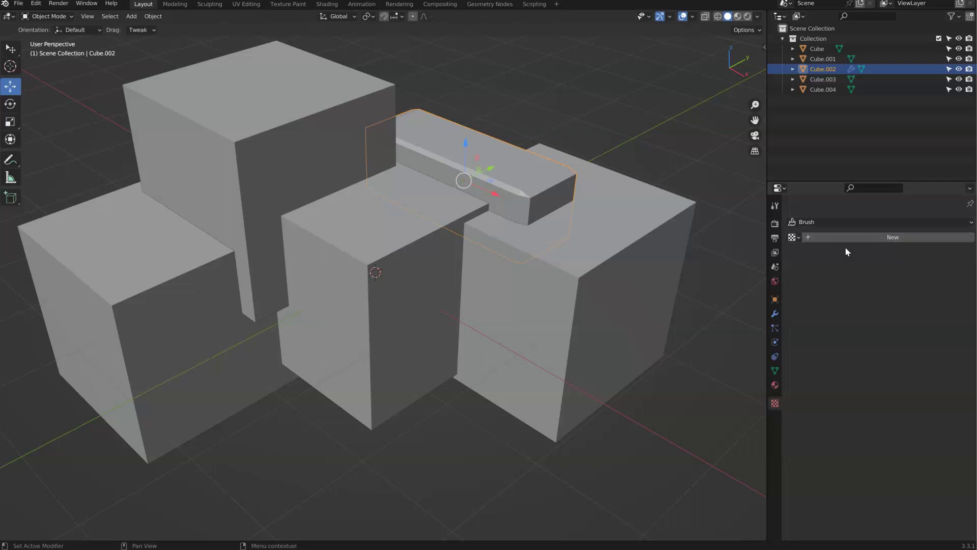
click(775, 300)
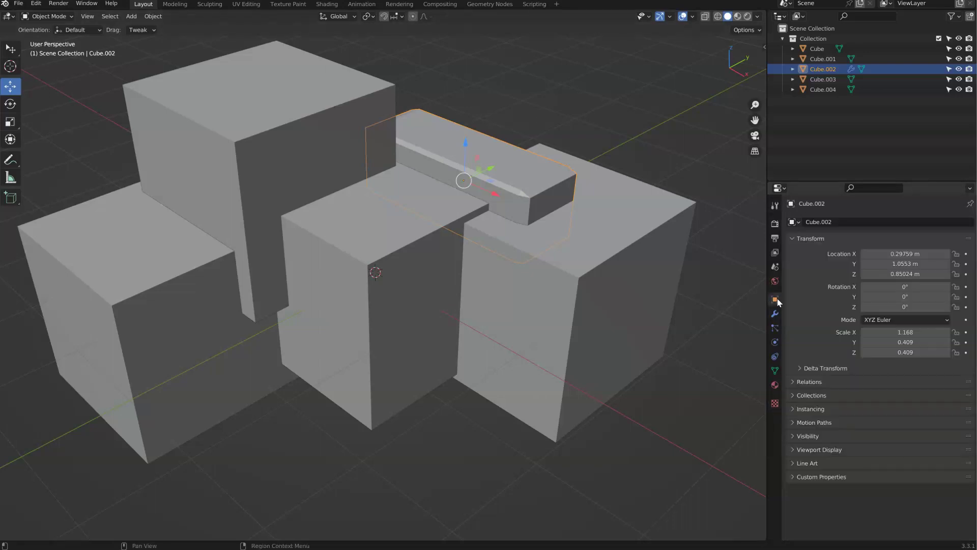
click(775, 374)
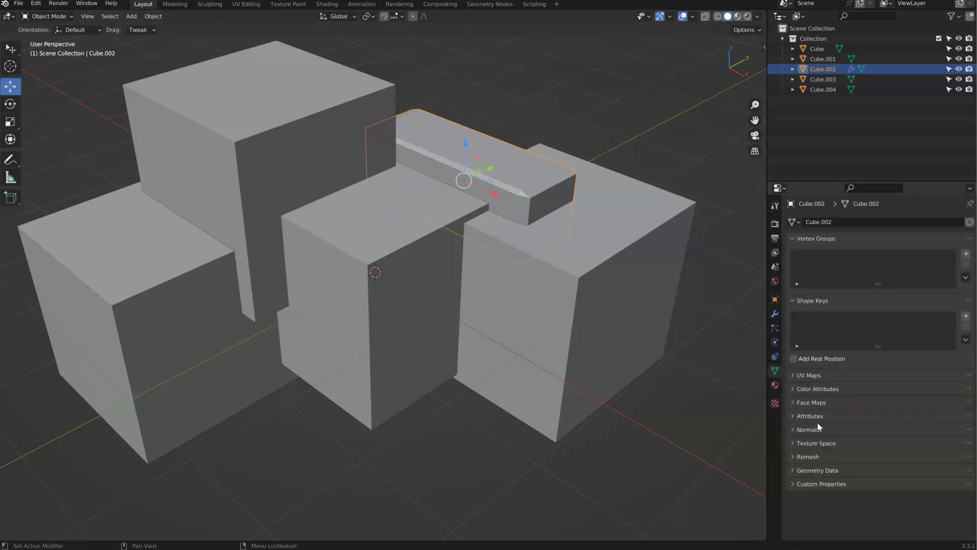
Compare Cube.002's material properties with its mesh data properties in the Properties editor
click(774, 386)
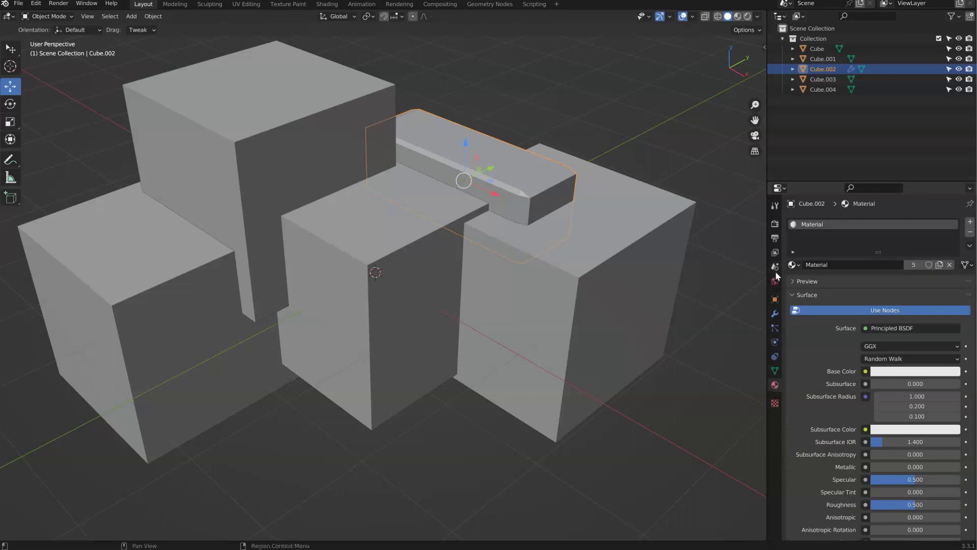
click(775, 371)
click(775, 385)
click(775, 371)
click(775, 385)
View the scene's output and render properties, hiding and restoring the Properties editor's column of categories in between
click(775, 224)
click(774, 238)
drag(783, 230, 770, 205)
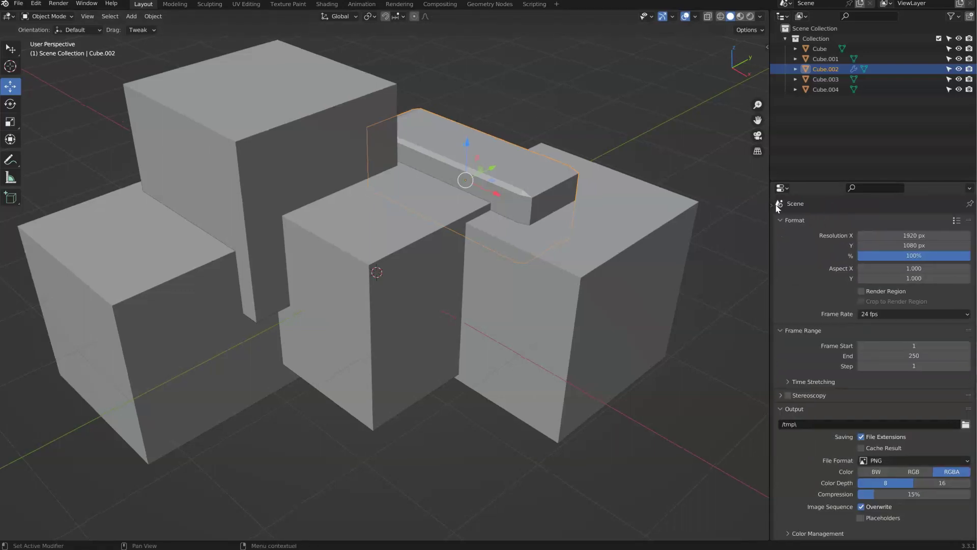
click(772, 205)
click(777, 224)
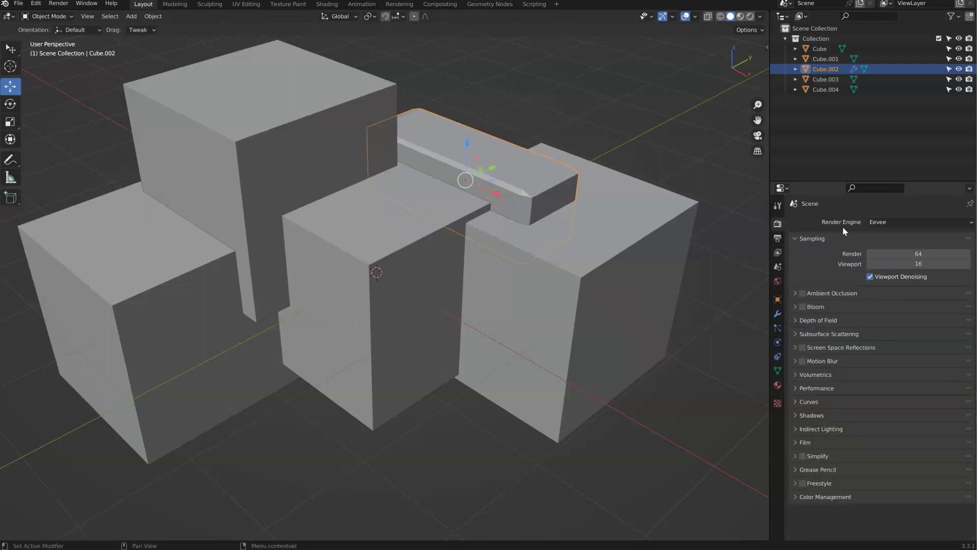
Turn on Quad View for the 3D viewport to see the cubes from four viewpoints
middle_drag(387, 214, 449, 161)
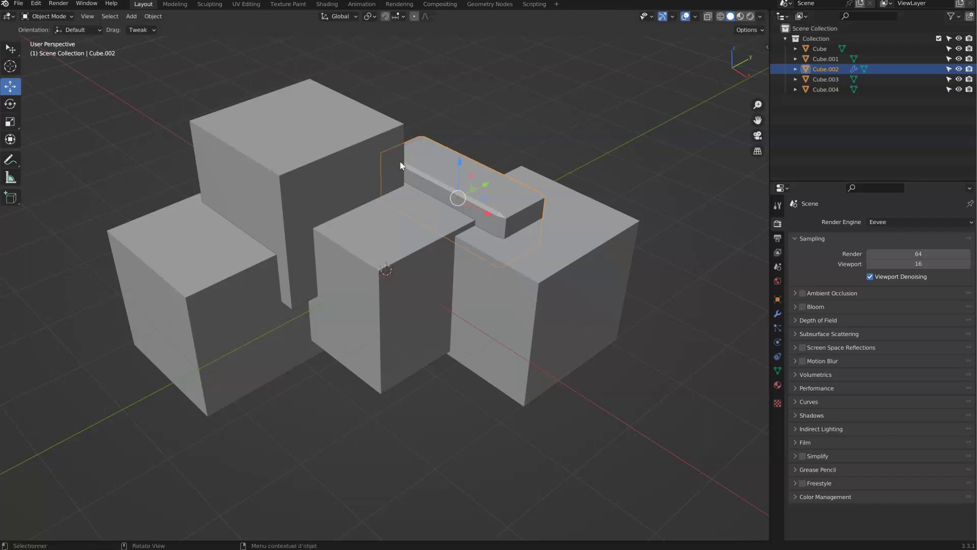
click(87, 16)
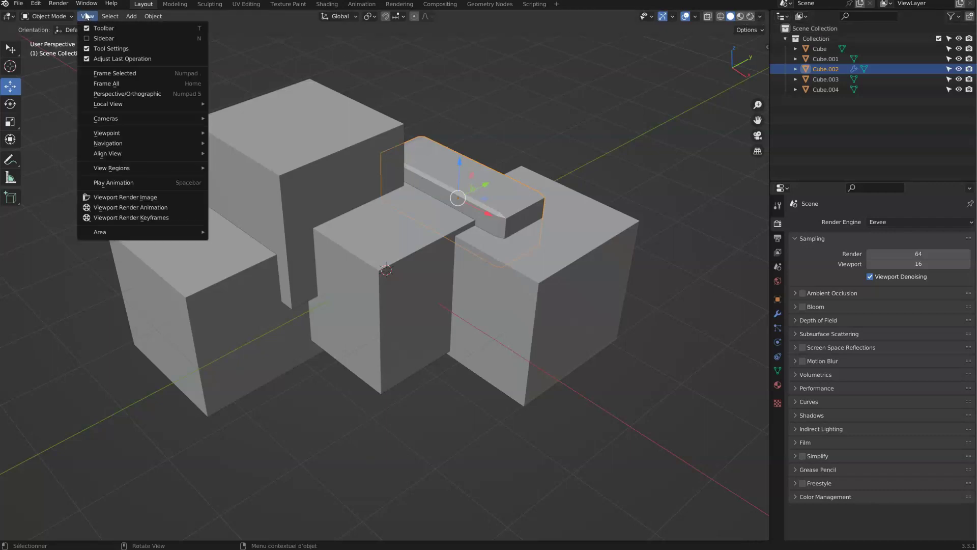
click(88, 15)
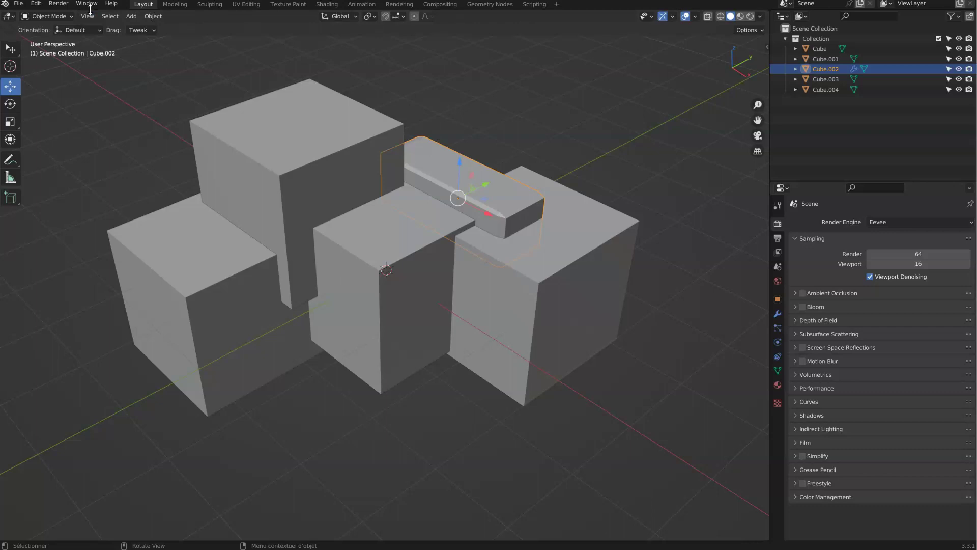
click(89, 15)
mouse_move(187, 231)
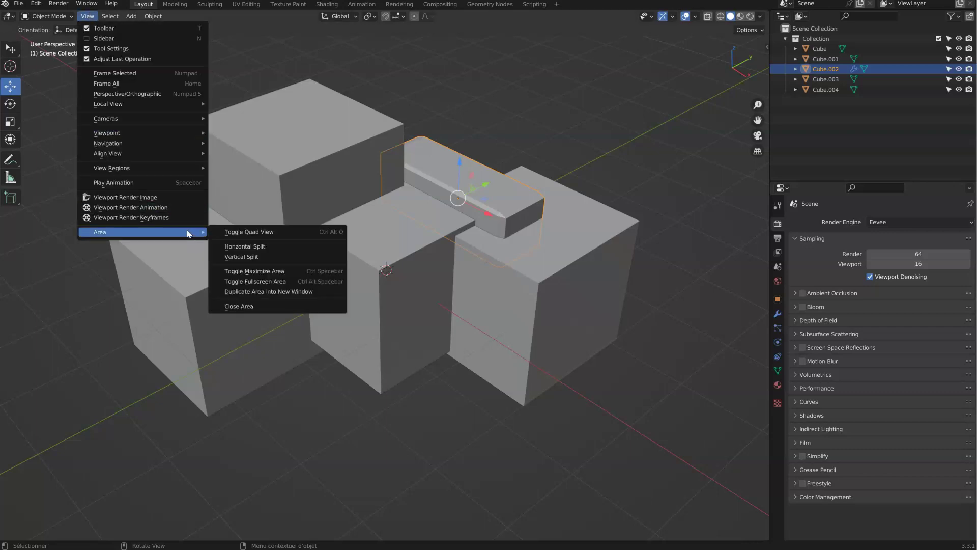
click(246, 233)
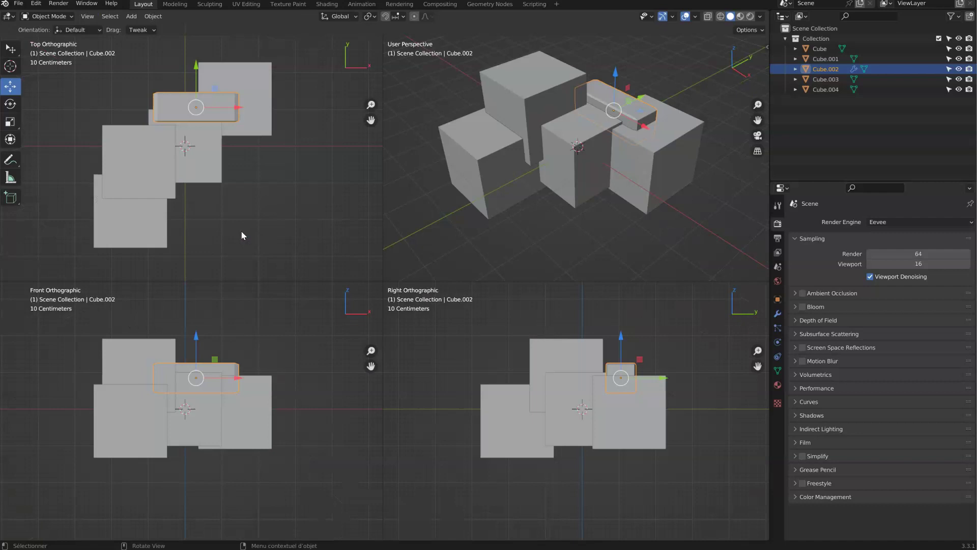
Turn off Quad View to return to a single perspective view of the cubes
click(88, 17)
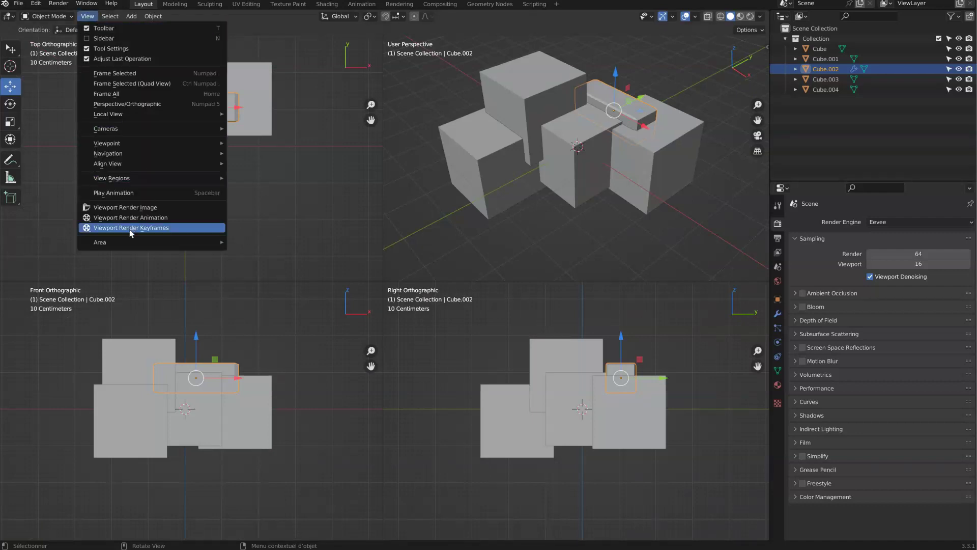
mouse_move(136, 240)
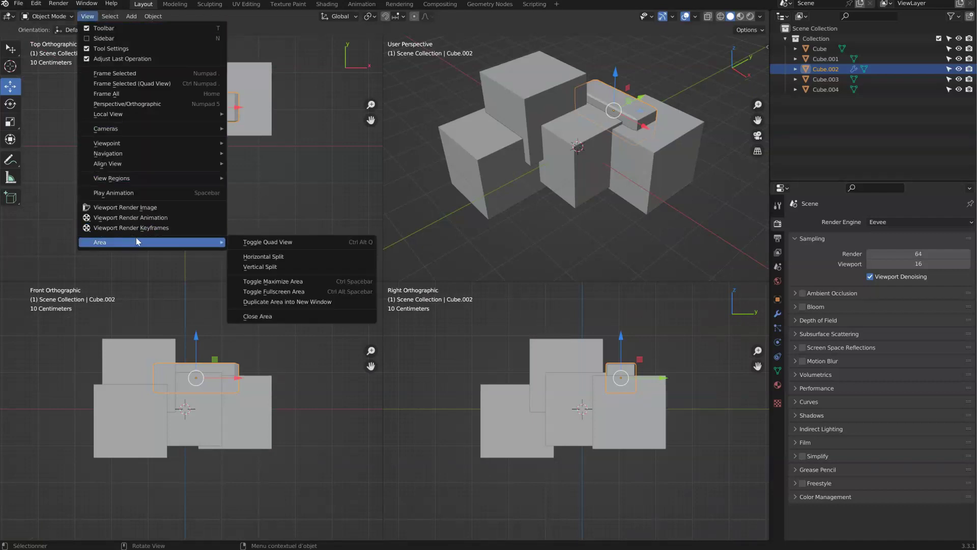
click(359, 242)
middle_drag(392, 181, 430, 152)
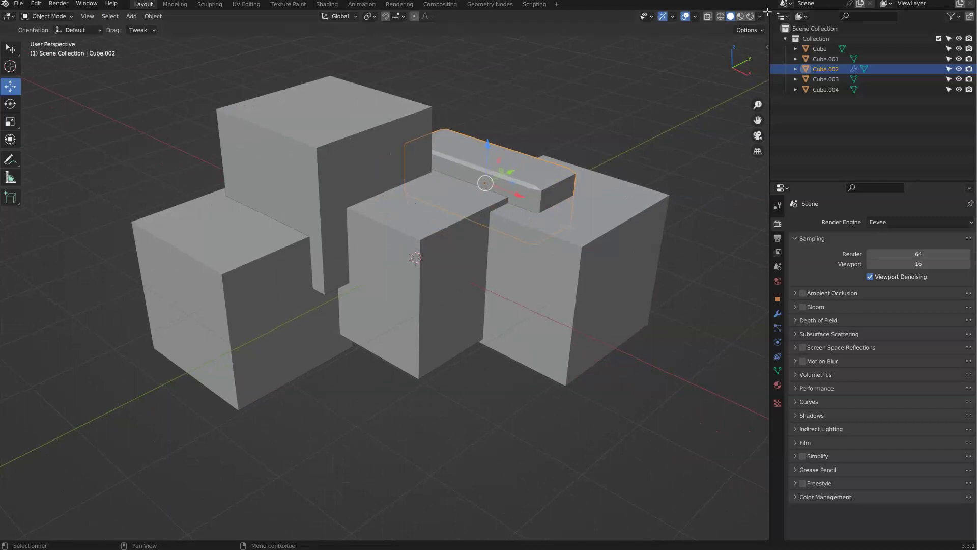
Divide the 3D viewport into five areas with alternating vertical and horizontal splits
drag(768, 10, 430, 72)
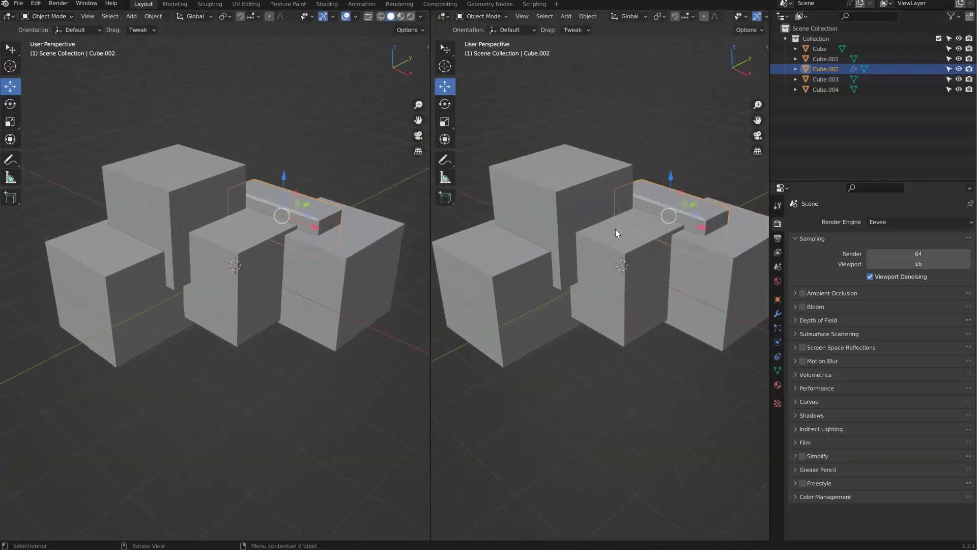
drag(429, 25, 511, 237)
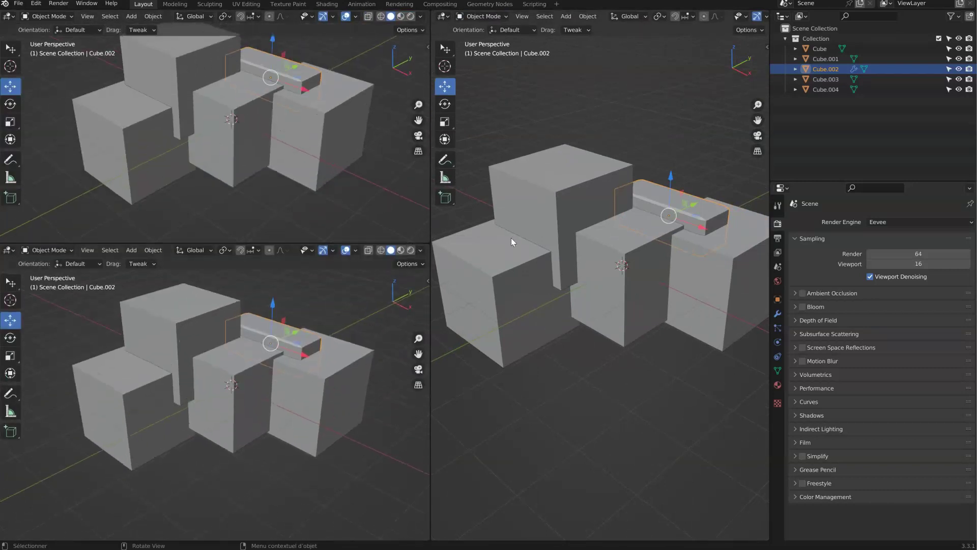
right_click(341, 243)
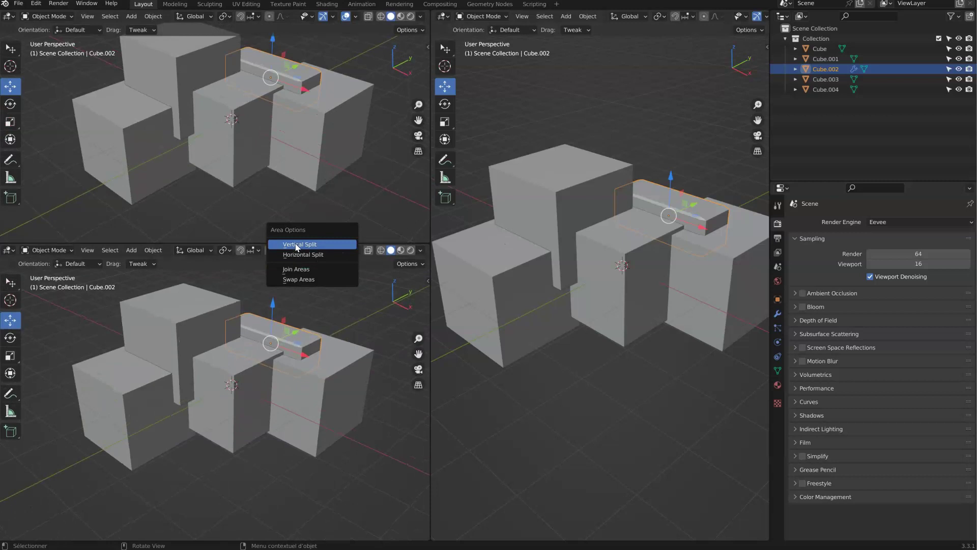
click(296, 245)
click(214, 189)
right_click(323, 242)
click(322, 253)
click(324, 153)
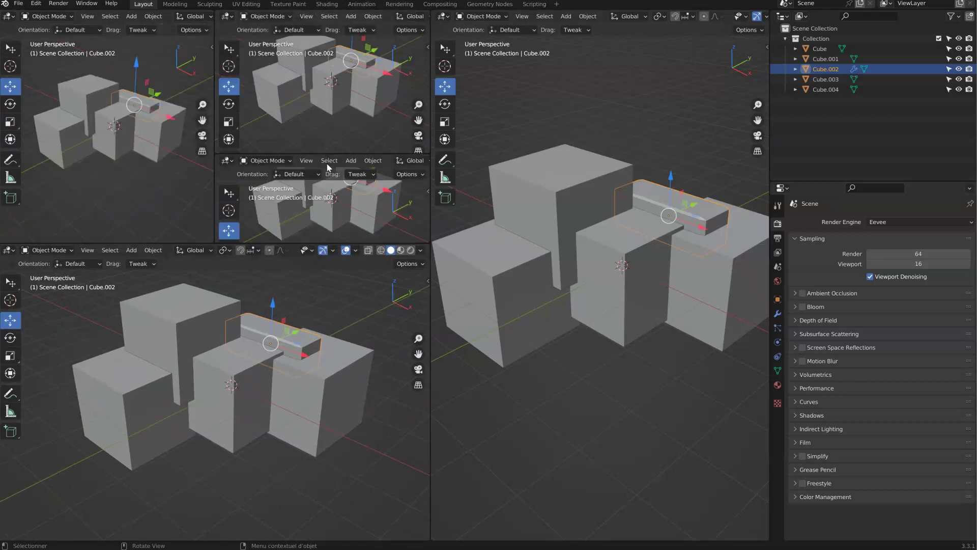
Join the two smallest stacked viewport areas, and merge the resulting side-by-side pair into one area
right_click(335, 154)
click(296, 168)
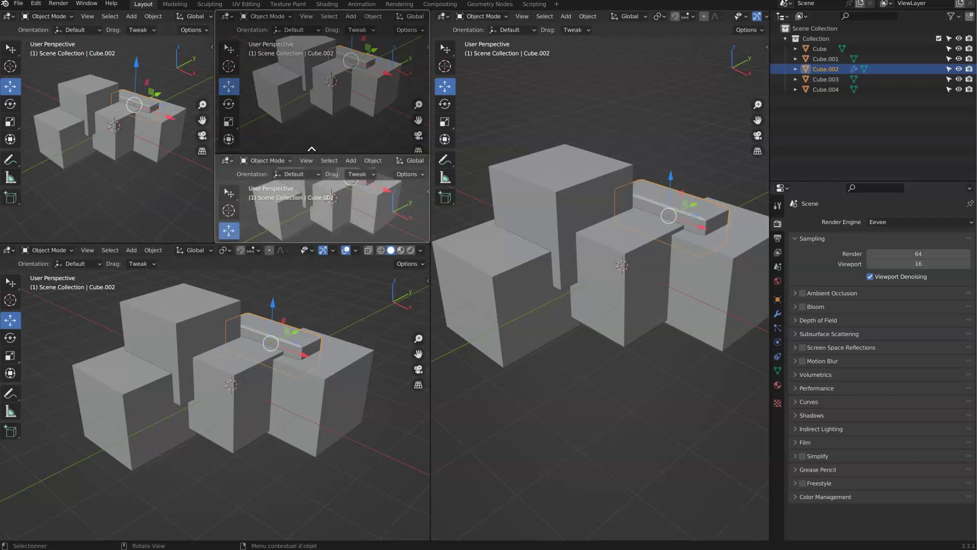
click(308, 203)
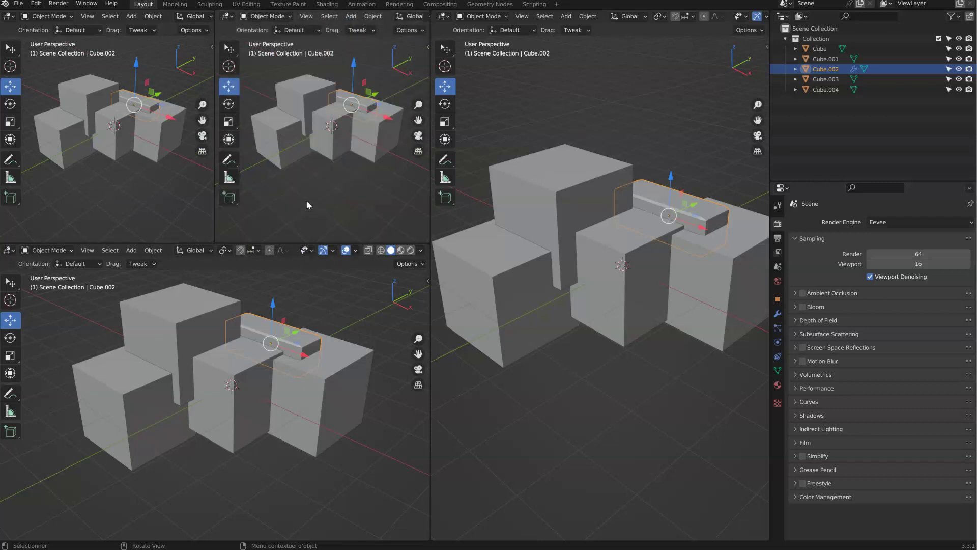
right_click(215, 189)
click(202, 189)
click(125, 181)
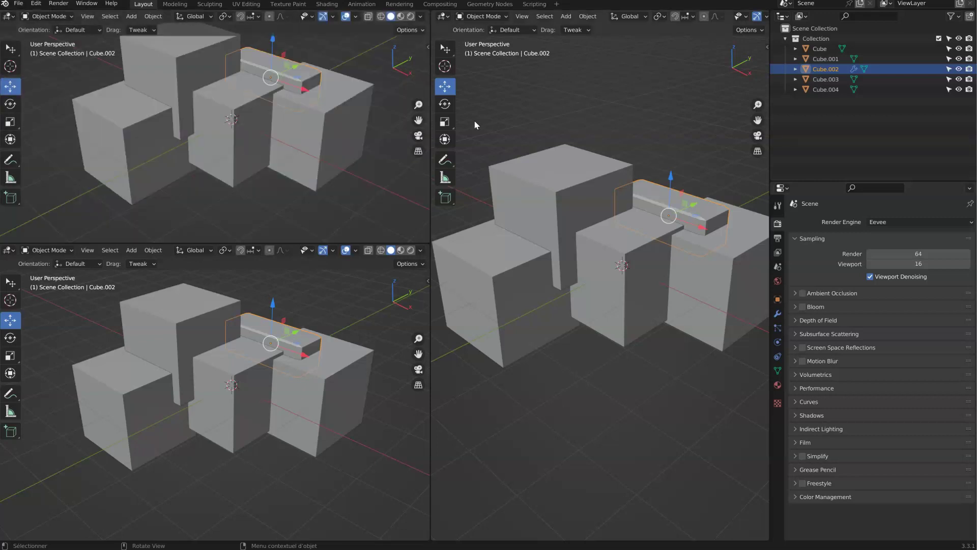
Change the lower small viewport to the Image Editor, and swap it with the viewport above and back again
click(11, 250)
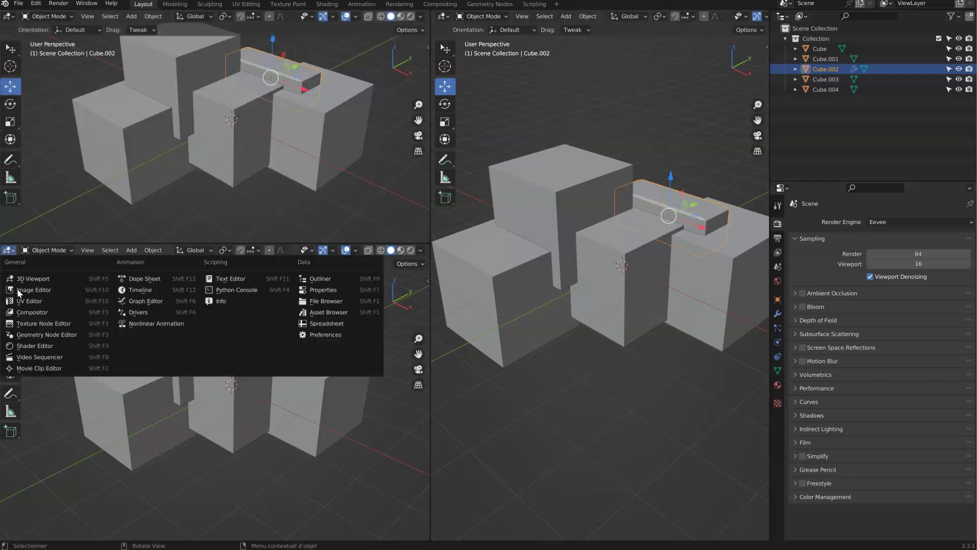
click(29, 290)
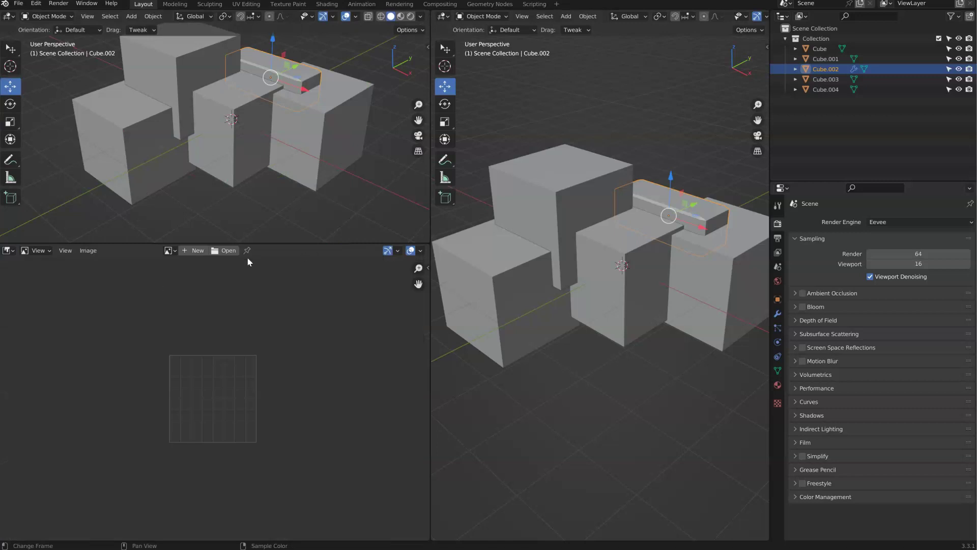
right_click(317, 246)
click(298, 254)
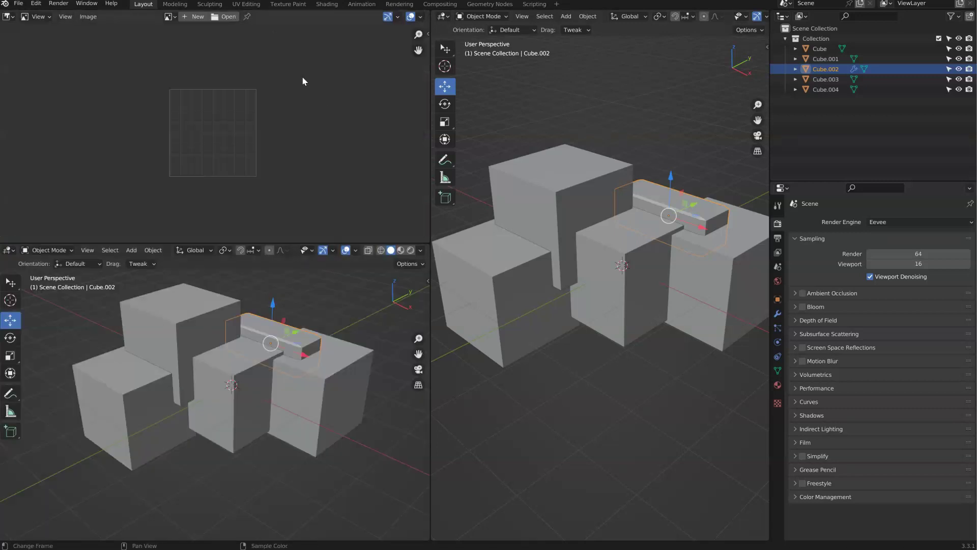
right_click(301, 245)
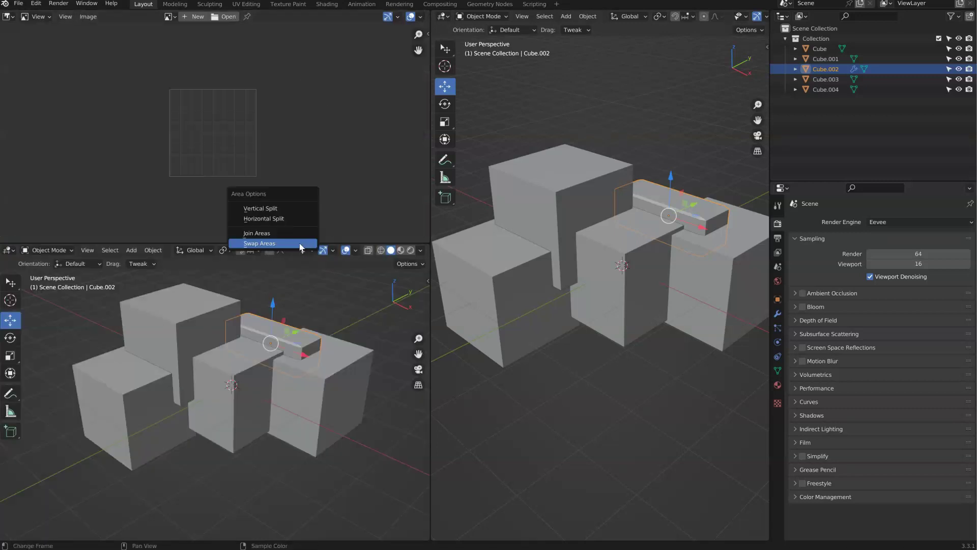
click(299, 245)
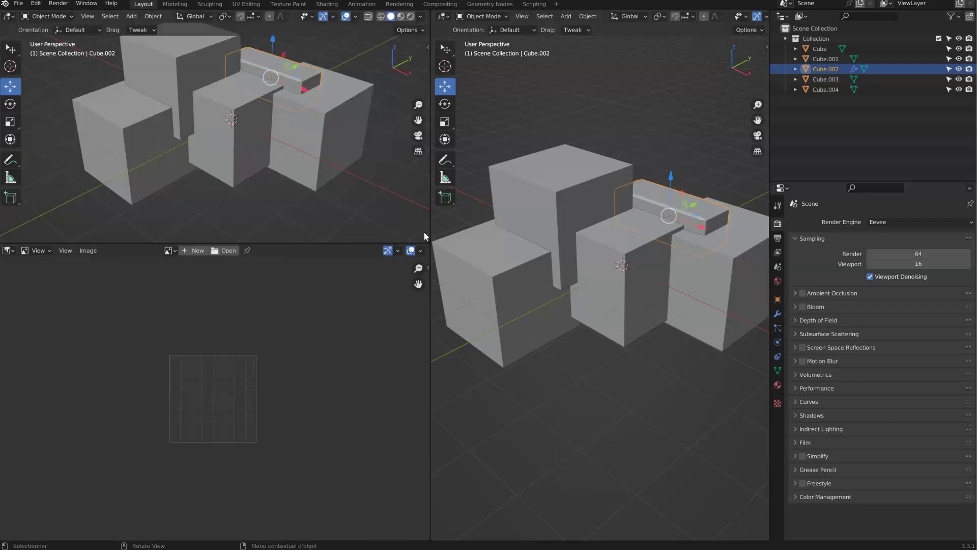
Join the Image Editor and the extra viewports back into one single 3D viewport
drag(428, 260, 415, 295)
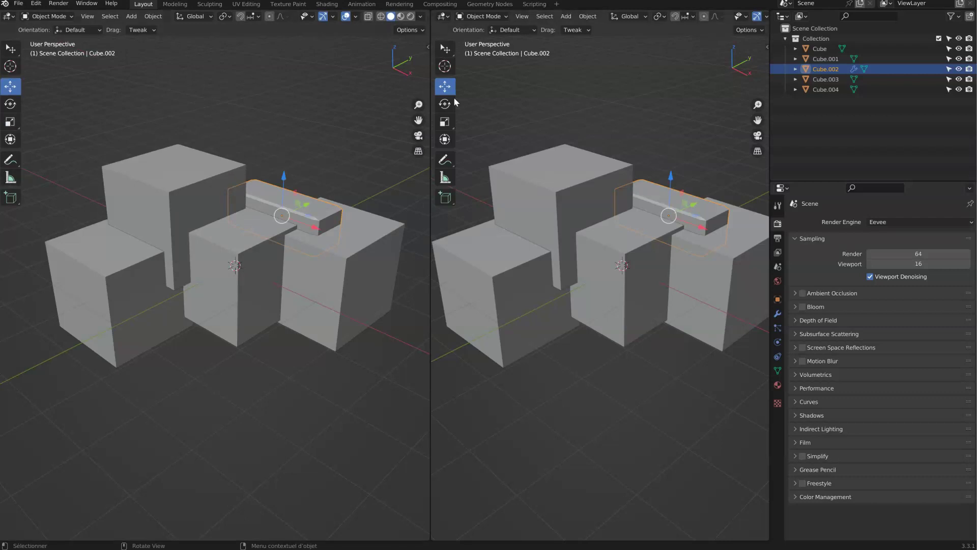
drag(429, 13, 469, 60)
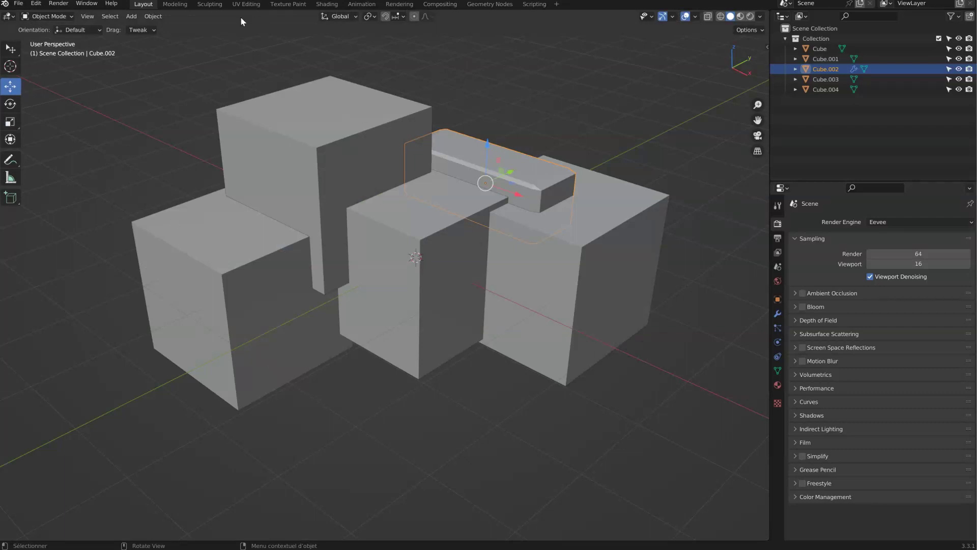
Look at the UV Editing and Sculpting workspaces, and return to the Layout workspace
click(246, 4)
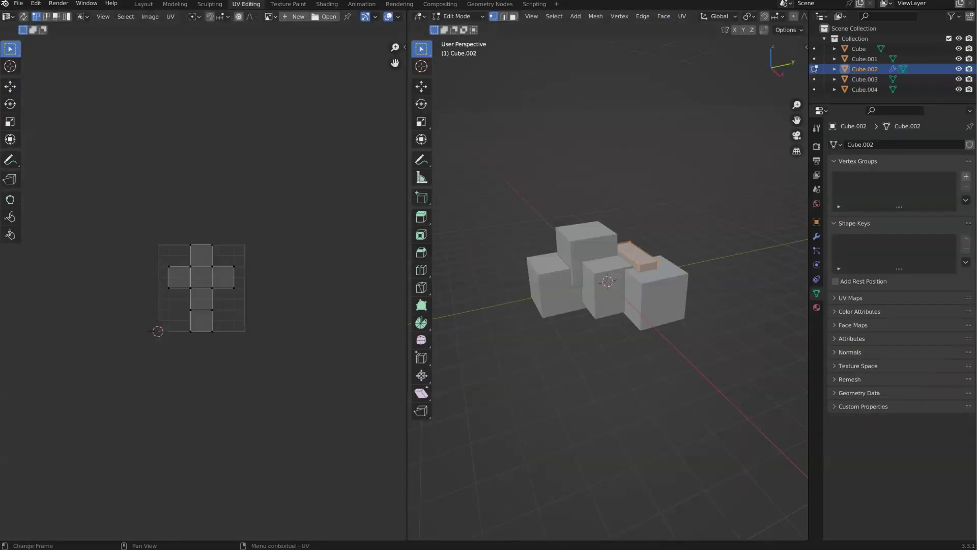
click(209, 4)
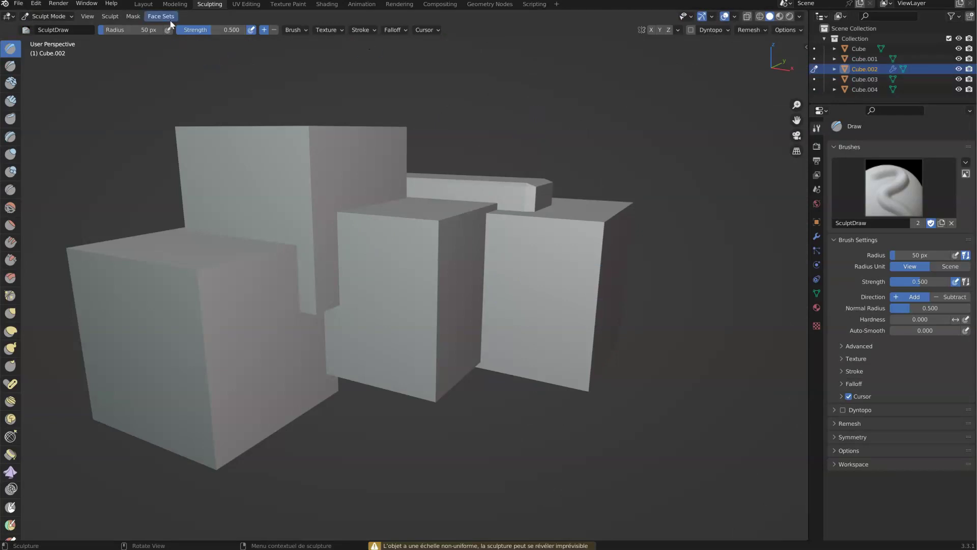
click(143, 4)
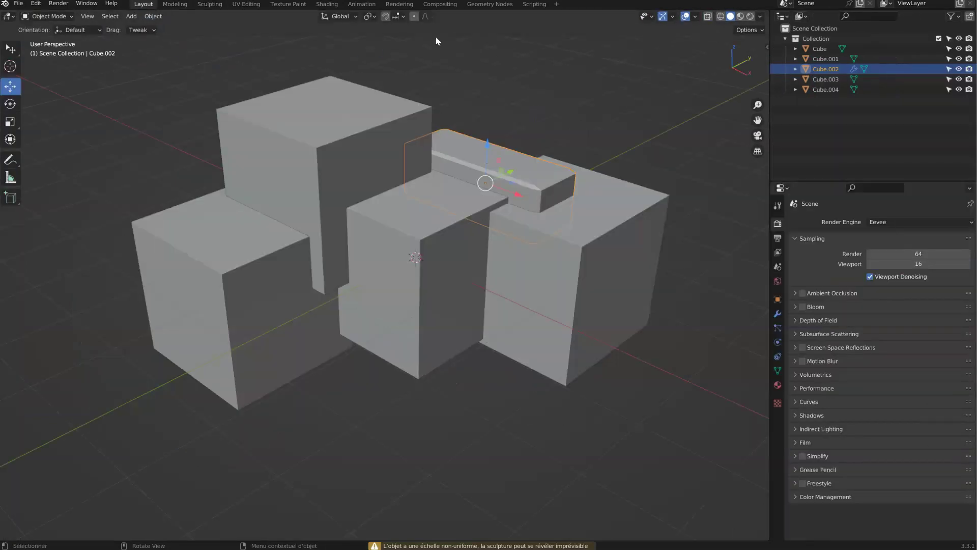
Review the Defaults commands for saving the startup file and loading the factory settings
click(18, 3)
mouse_move(51, 189)
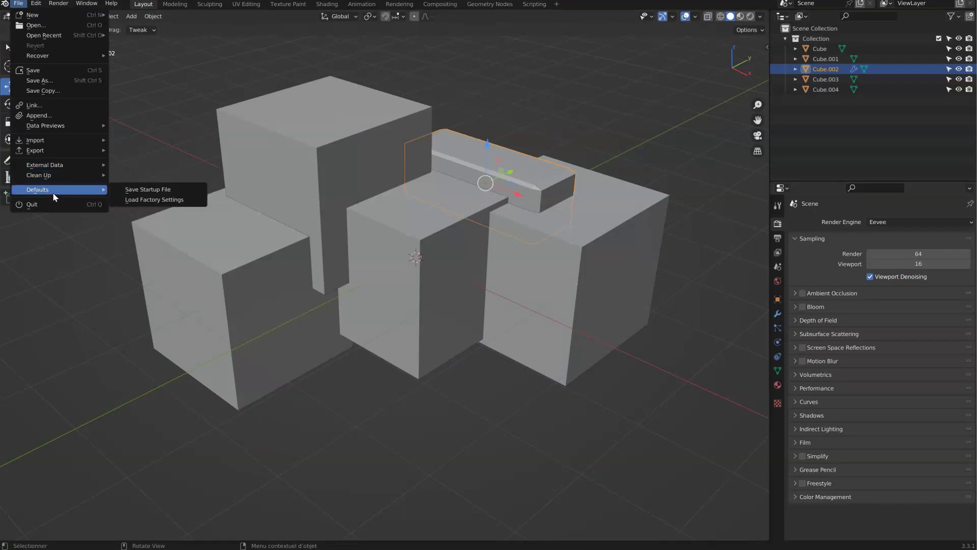
click(147, 190)
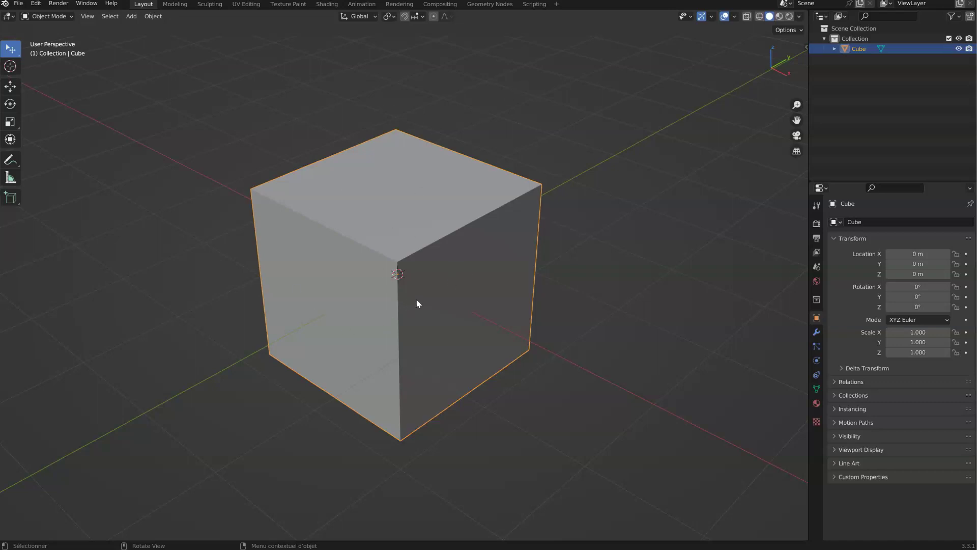
Practise orbiting around the default cube and zooming in and out on it
middle_drag(395, 286, 386, 233)
ctrl+middle_drag(471, 237, 399, 203)
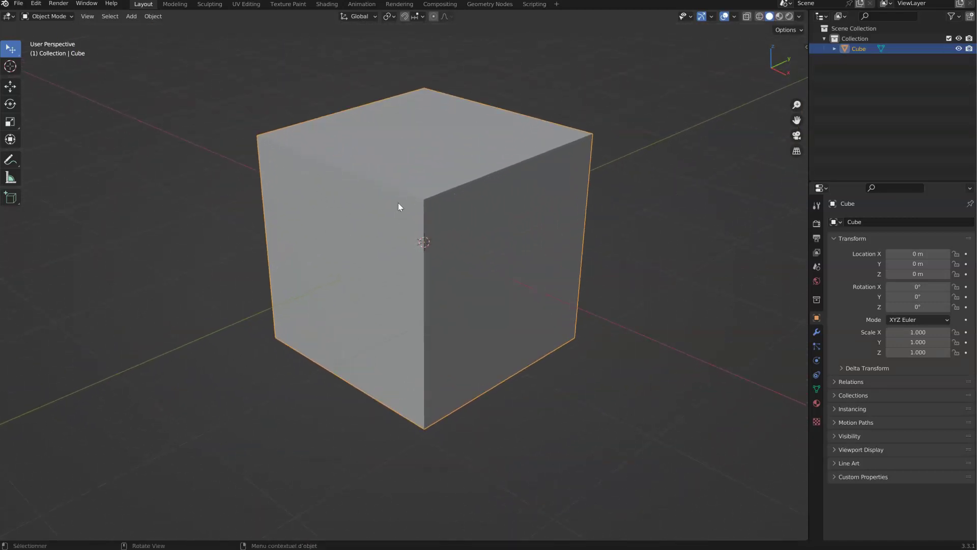
scroll(398, 202, down, 4)
scroll(397, 250, up, 5)
scroll(397, 250, down, 7)
scroll(398, 252, up, 6)
scroll(399, 251, down, 2)
scroll(399, 251, down, 1)
scroll(399, 249, up, 2)
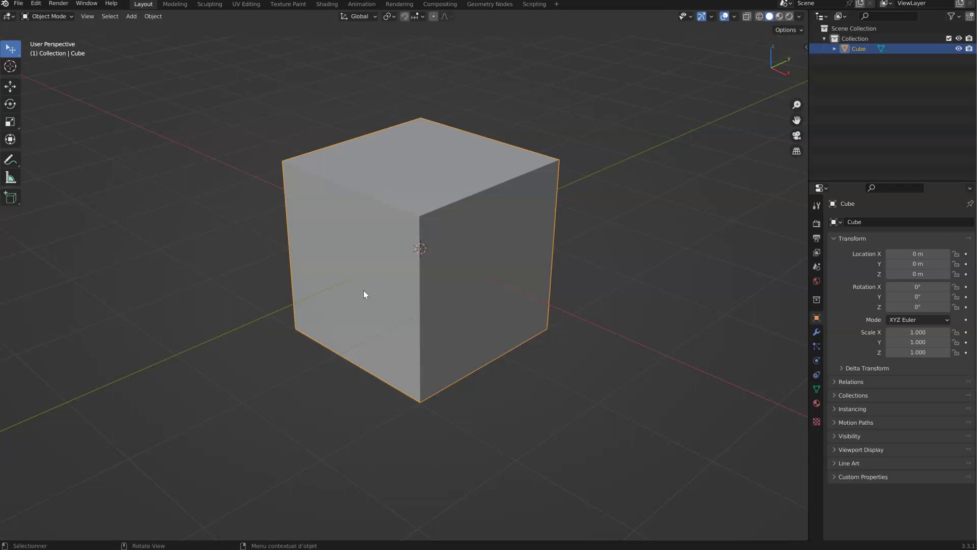
View the cube from the front, right, top, back, left and bottom orthographic viewpoints in turn
key(KP_1)
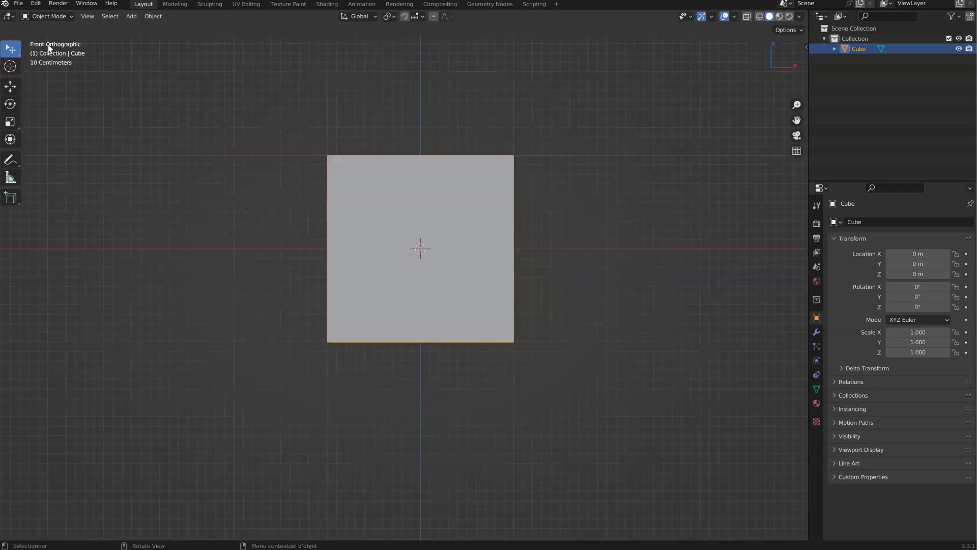
key(KP_3)
key(KP_7)
key(ctrl+KP_1)
key(ctrl+KP_3)
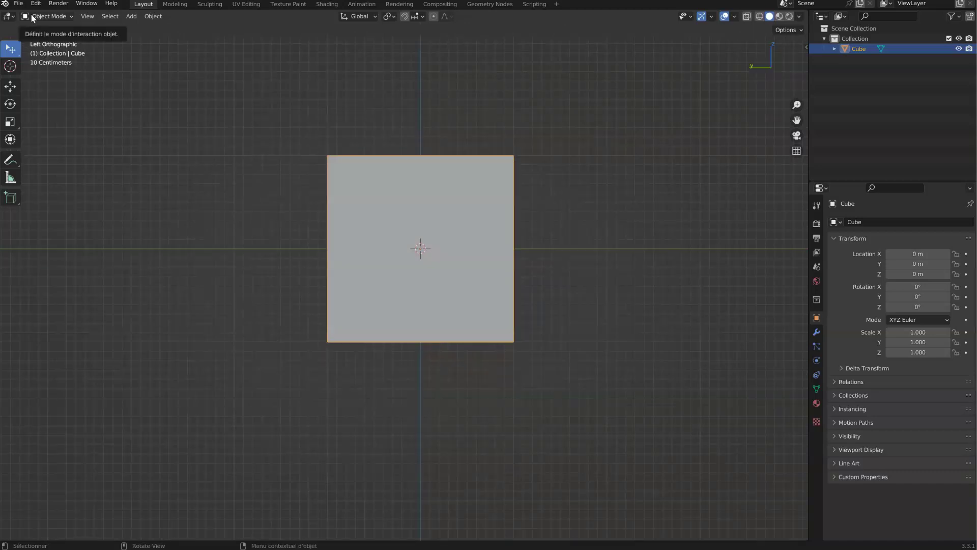
key(ctrl+KP_7)
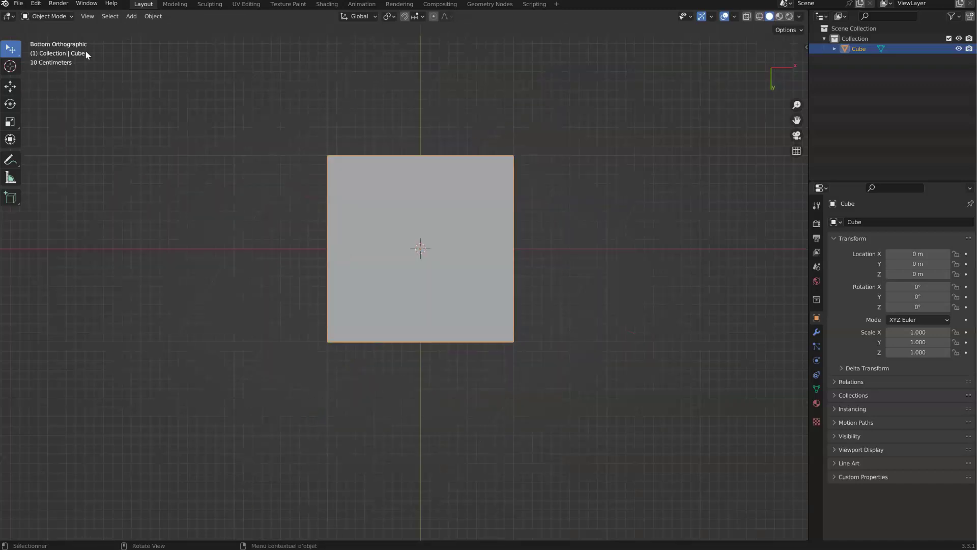
Orbit to an angled view of the cube and compare the orthographic and perspective projections
middle_drag(382, 159, 364, 291)
key(KP_5)
key(KP_5)
key(KP_5)
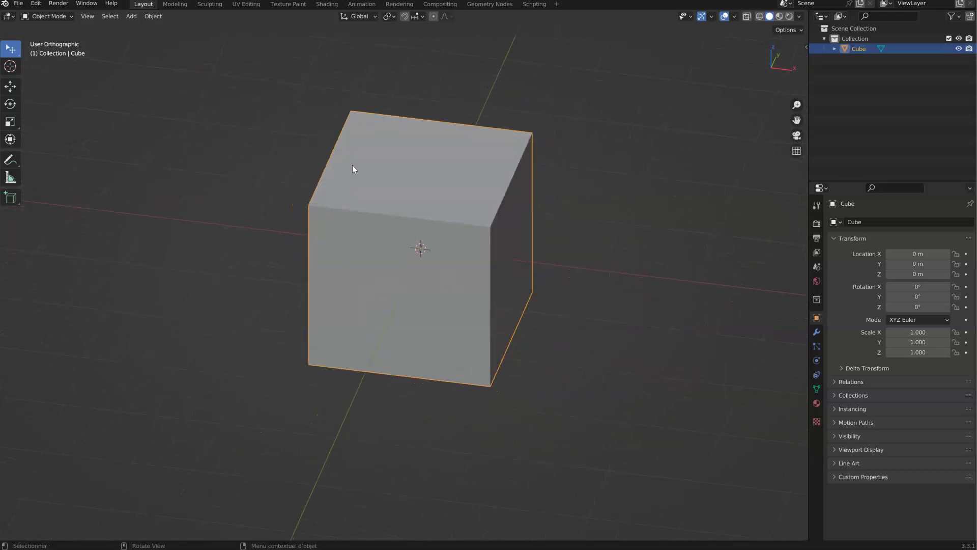
key(KP_5)
key(KP_5)
key(KP_5)
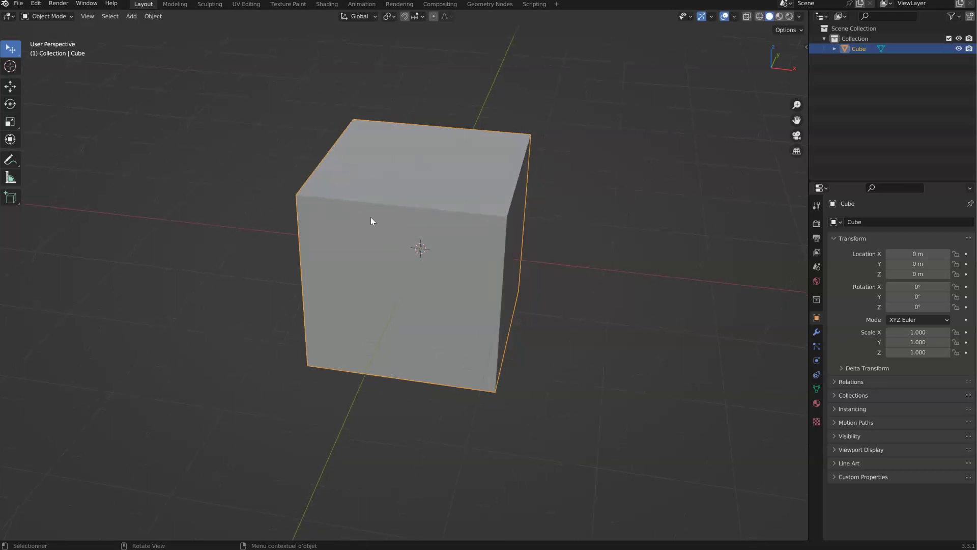
Try the Select Box, Select Circle and Select Lasso tools in the viewport around the cube
click(12, 51)
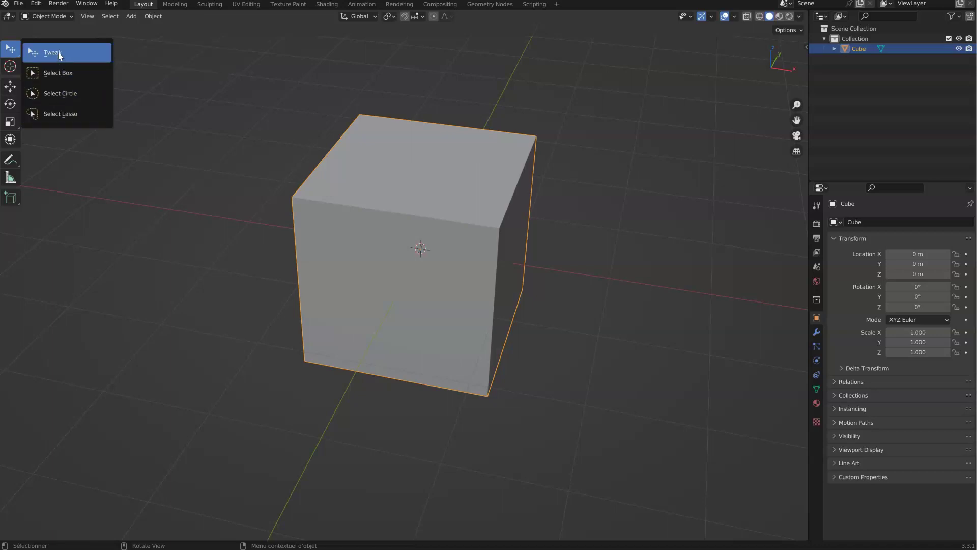
click(58, 73)
drag(96, 76, 248, 265)
click(51, 93)
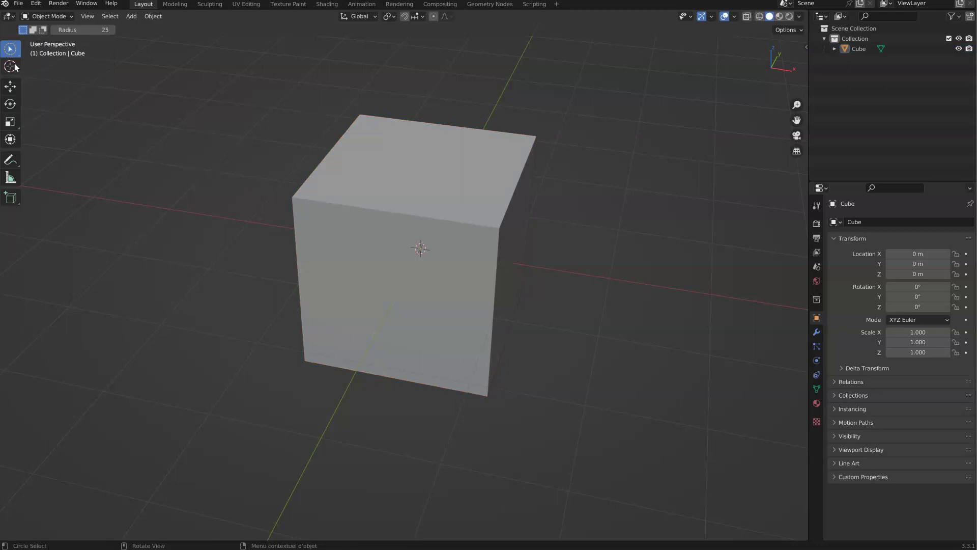
mouse_move(10, 49)
mouse_down()
mouse_move(45, 94)
mouse_move(46, 119)
mouse_up()
drag(243, 100, 310, 104)
Return to the Tweak selection tool and lasso-select the cube without changing the active tool
drag(11, 49, 55, 56)
mouse_move(213, 135)
ctrl+right_down()
mouse_move(469, 252)
mouse_move(404, 113)
ctrl+right_up()
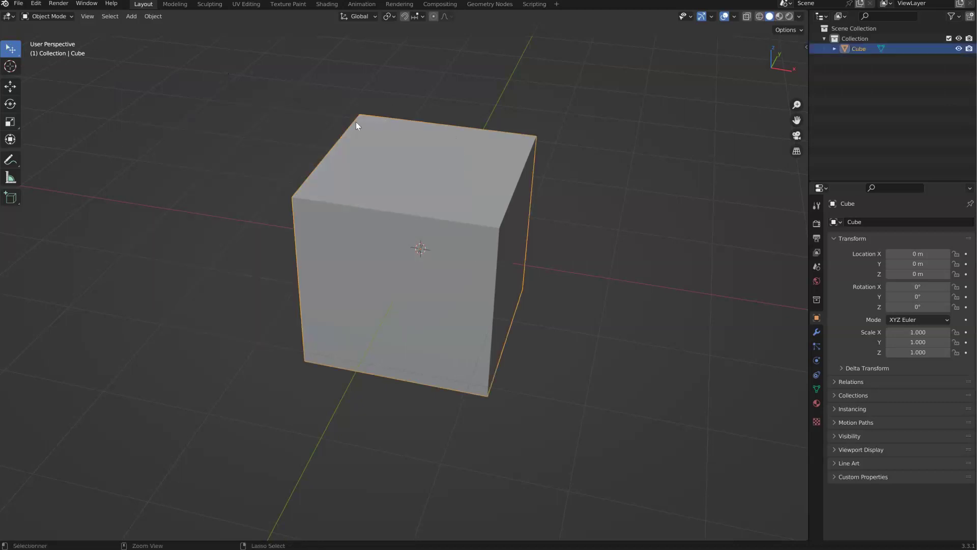
mouse_move(322, 113)
ctrl+right_down()
mouse_move(333, 282)
mouse_move(298, 127)
ctrl+right_up()
Place the 3D cursor on the grid to the left of the cube and add a mesh plane there
click(11, 67)
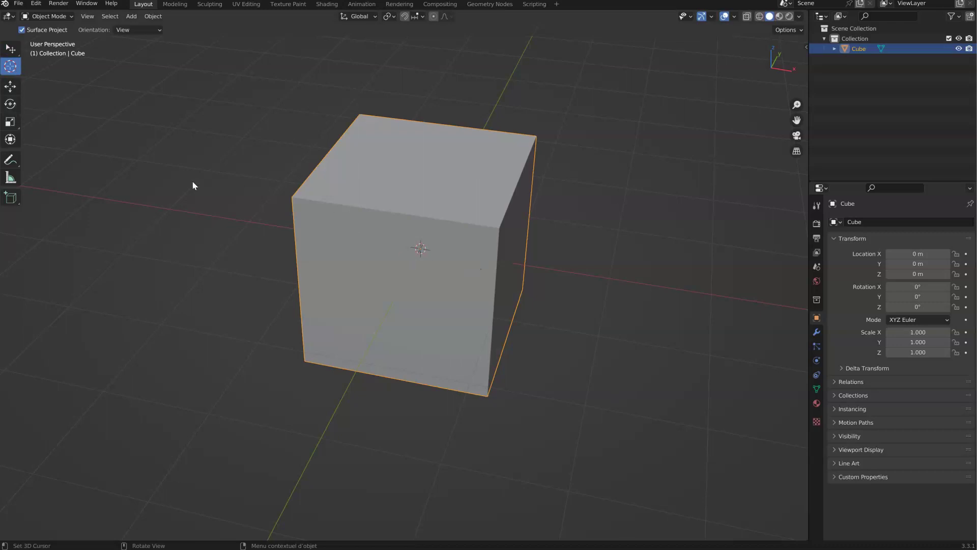
click(138, 164)
click(114, 210)
click(131, 17)
mouse_move(149, 29)
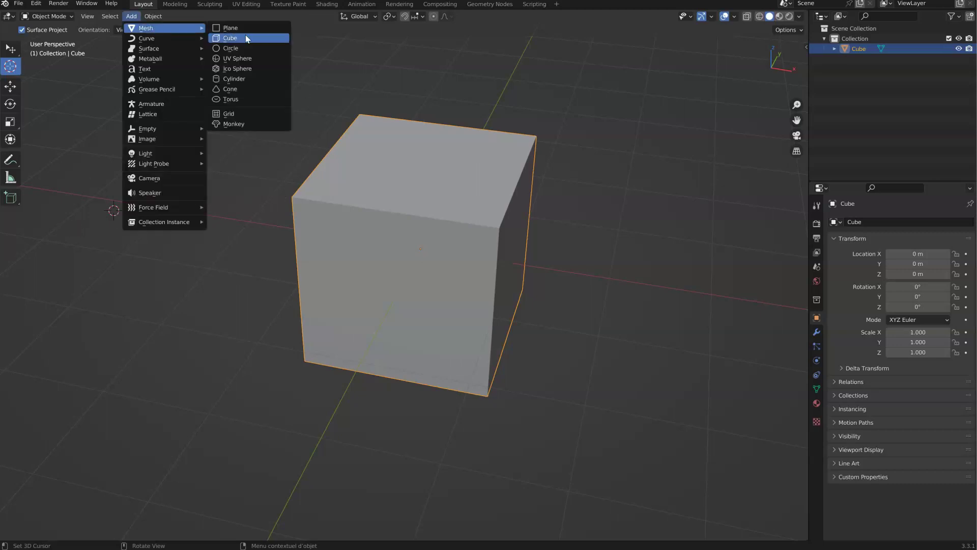
click(244, 29)
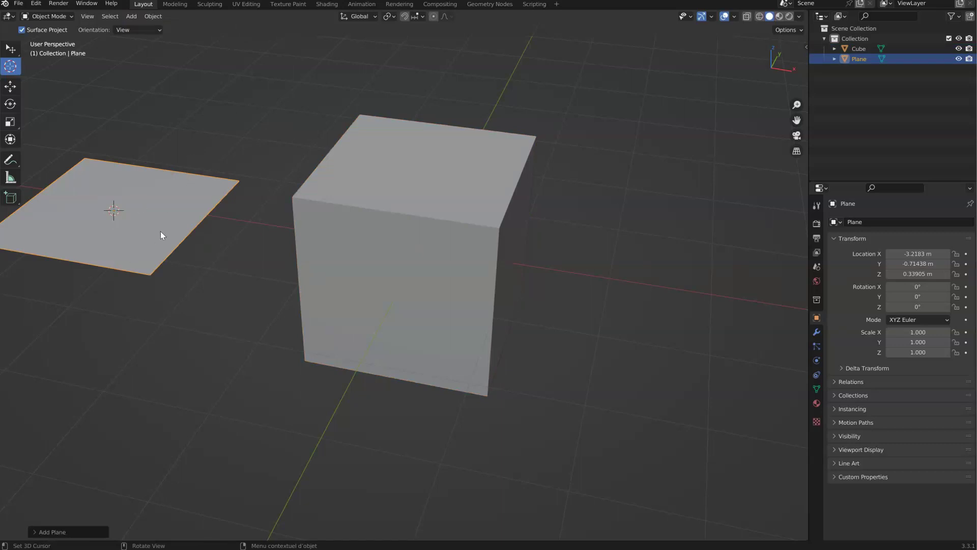
Delete the plane and reset the 3D cursor to the world origin
middle_drag(158, 220, 174, 223)
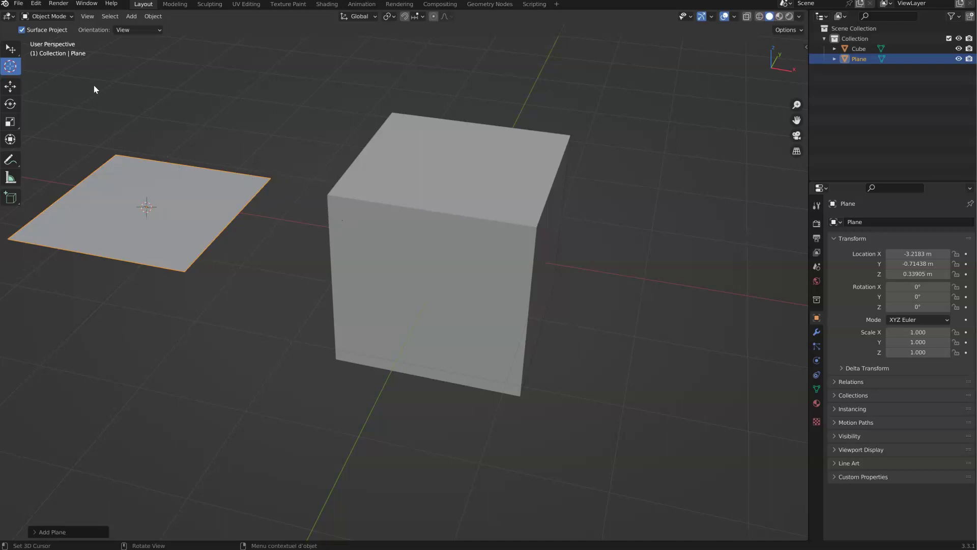
key(Delete)
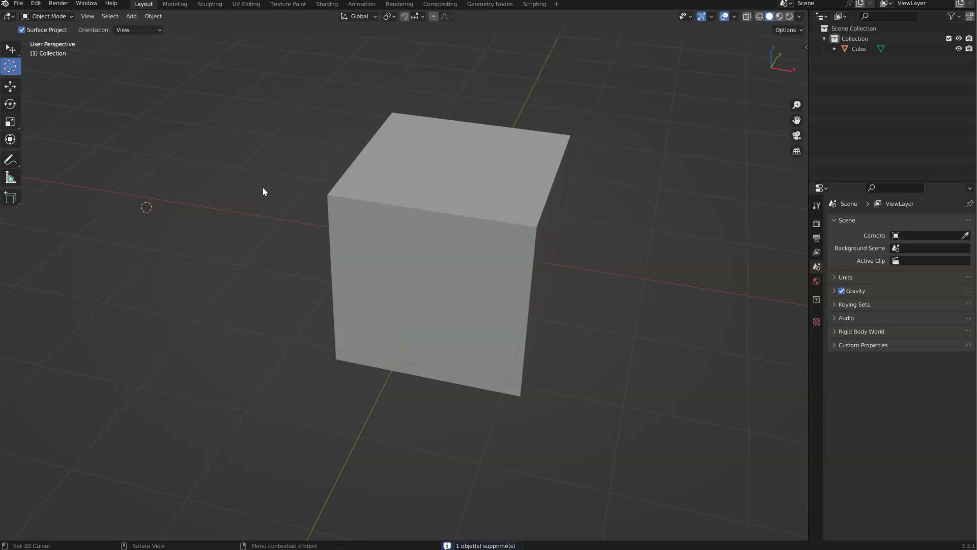
key(shift+c)
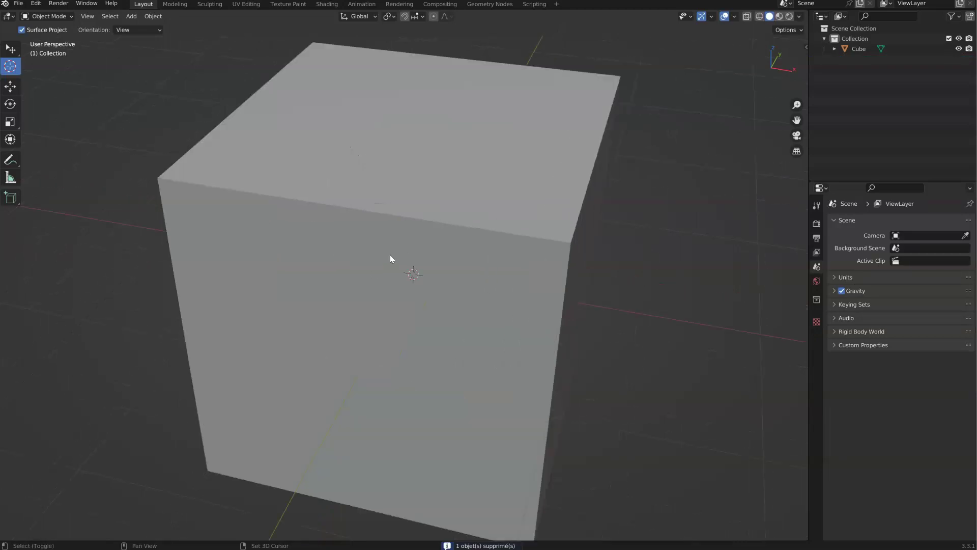
ctrl+middle_drag(463, 192, 427, 227)
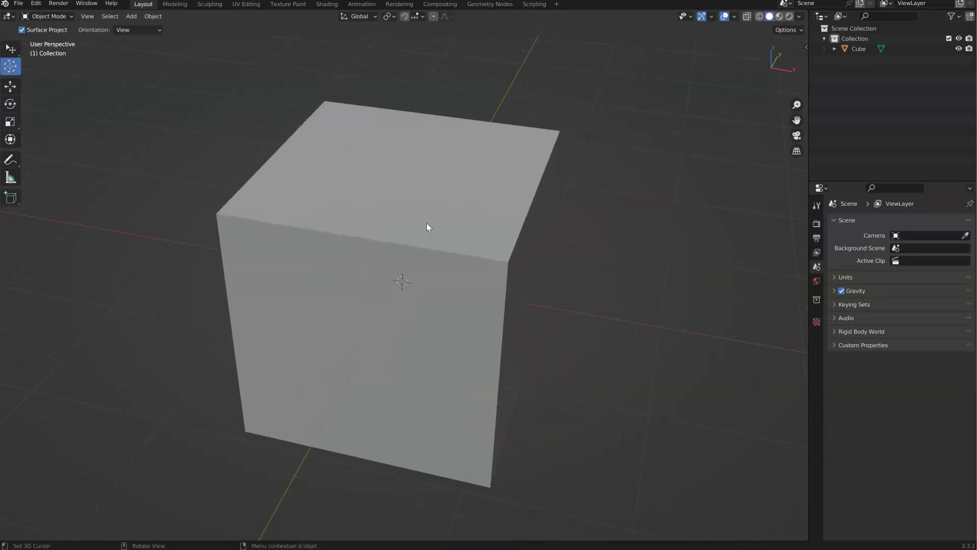
Display the 3D cursor's coordinates and set its X, Y and Z location to 0 m
key(n)
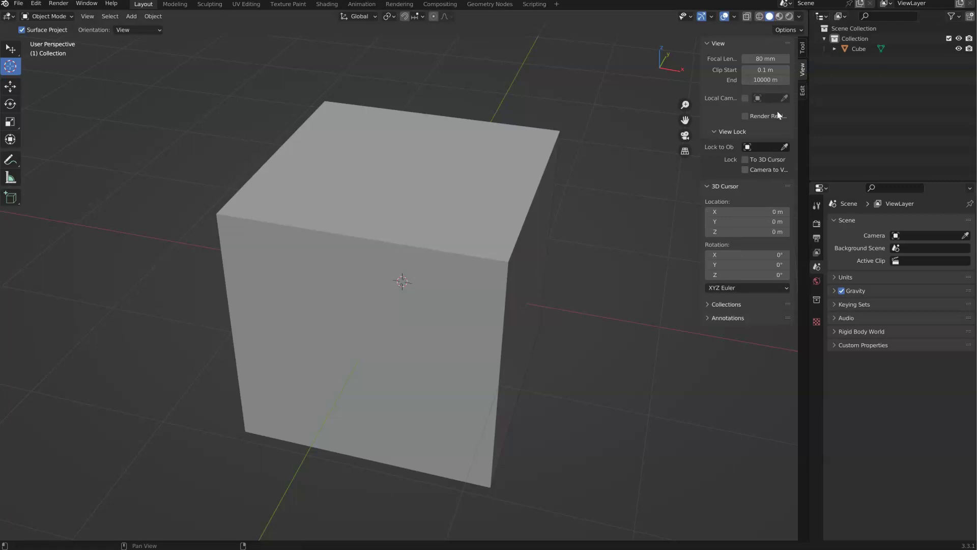
drag(734, 210, 746, 230)
text(0)
key(Return)
Place the 3D cursor near the cube's upper right edge, set its orientation to Geometry and place it on the cube's front face
shift+right_drag(521, 258, 520, 175)
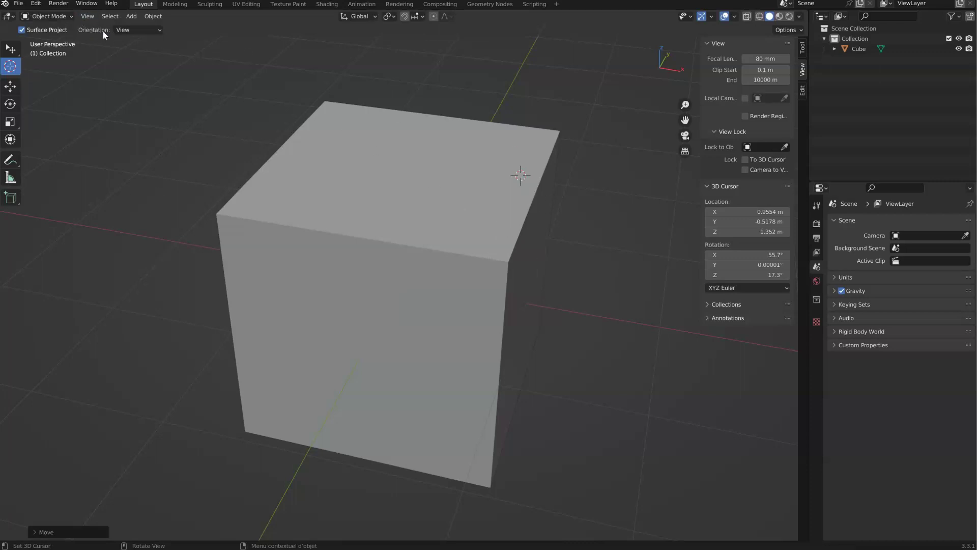
click(135, 31)
click(138, 77)
shift+right_click(364, 301)
scroll(478, 258, up, 3)
shift+right_click(329, 280)
Set the 3D cursor's X, Y and Z location to 0 m and its rotation to 0°
drag(737, 230, 749, 277)
text(0)
key(Return)
text(0)
key(Return)
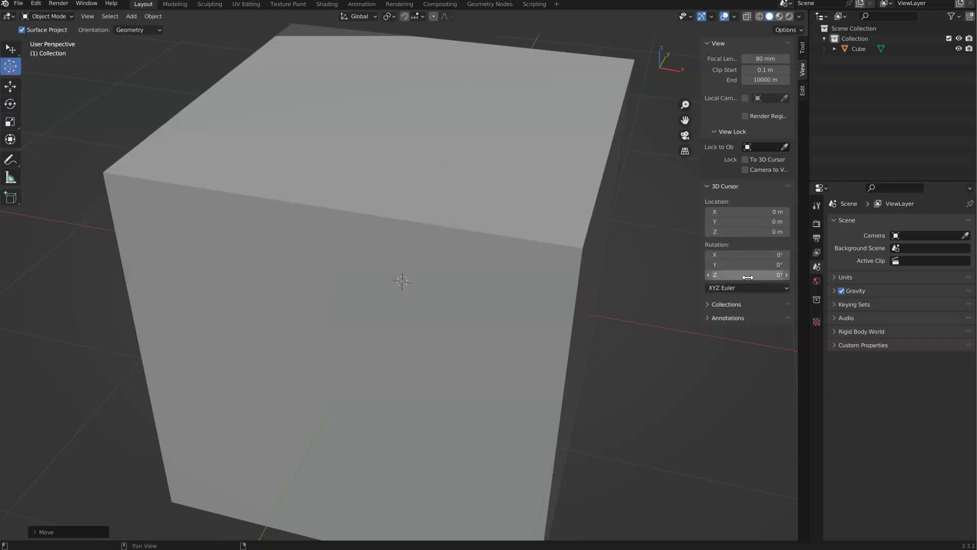
scroll(414, 246, down, 5)
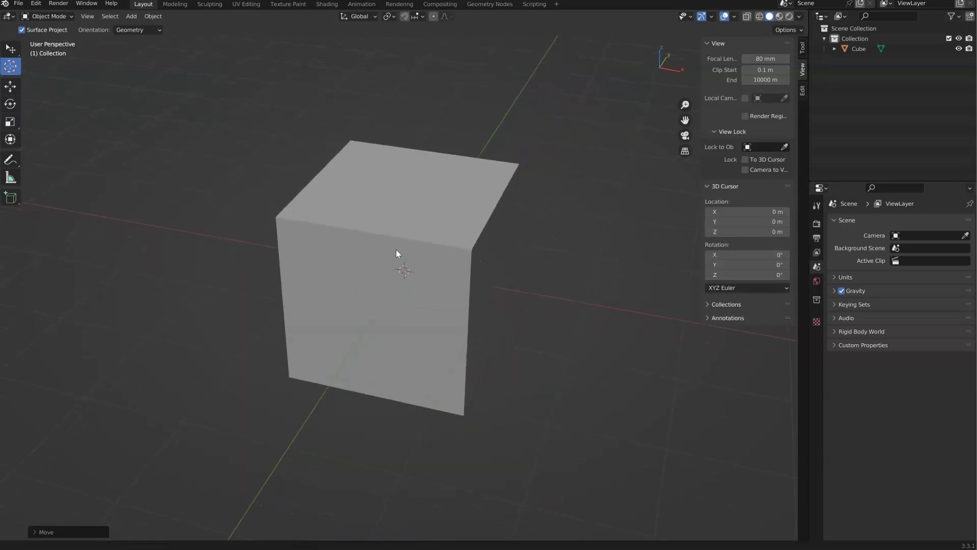
Move the cube freehand with the Move gizmo to about X 0.02 m, Y 0.18 m, Z 0.27 m
click(11, 86)
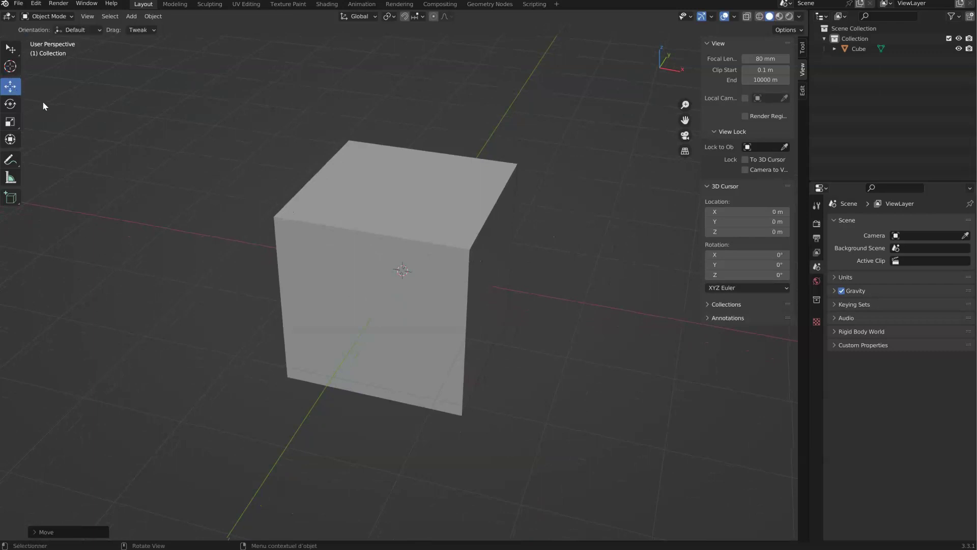
click(373, 239)
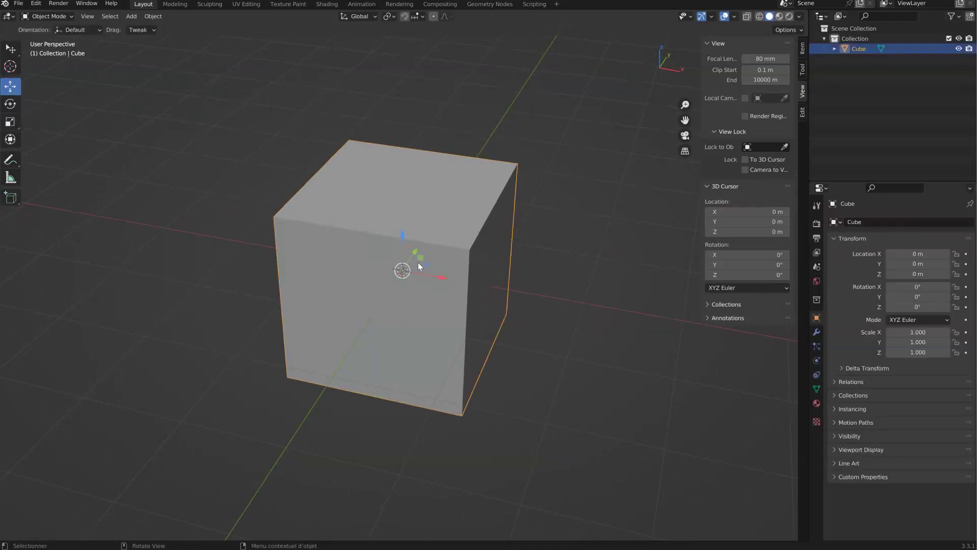
middle_drag(440, 269, 314, 273)
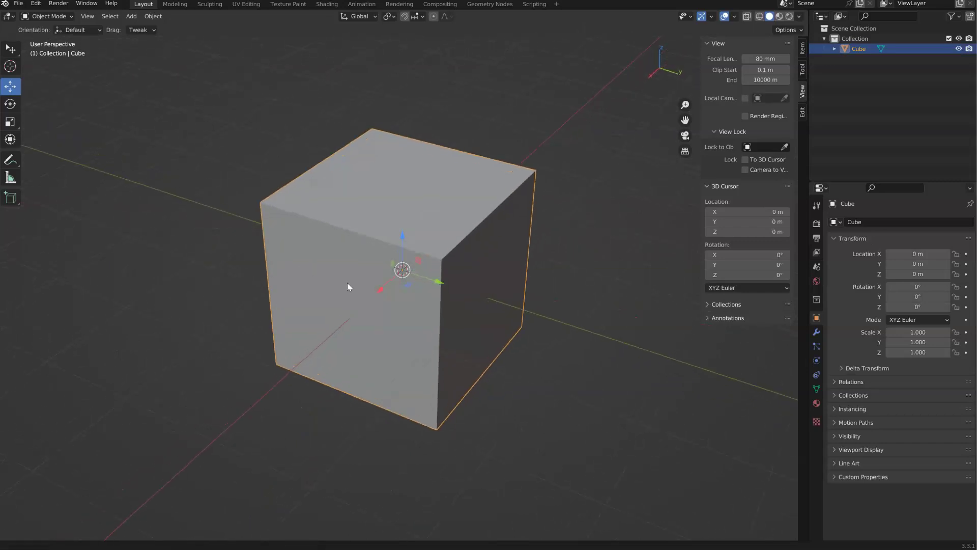
scroll(356, 283, up, 2)
drag(402, 229, 411, 194)
drag(438, 243, 404, 257)
Move the cube further with the gizmo's axis and plane handles to about X -0.18 m, Y 0.35 m, Z 0.13 m
key(KP_1)
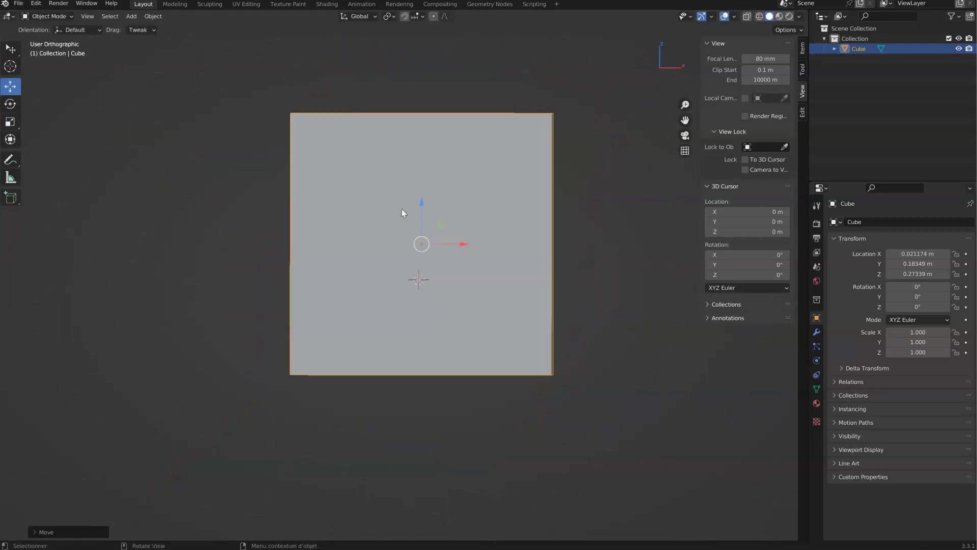
mouse_move(443, 259)
middle_down()
mouse_move(447, 276)
mouse_move(429, 267)
middle_up()
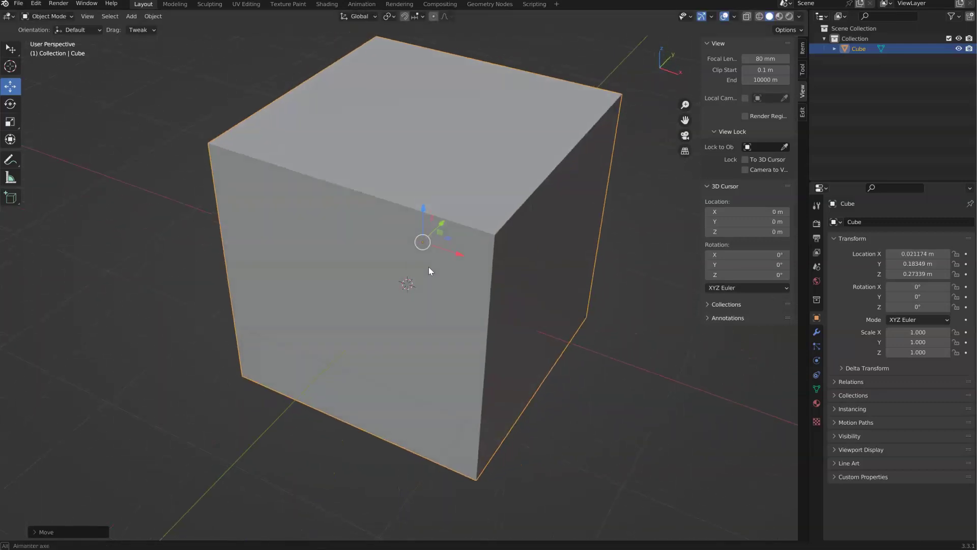
scroll(428, 264, down, 3)
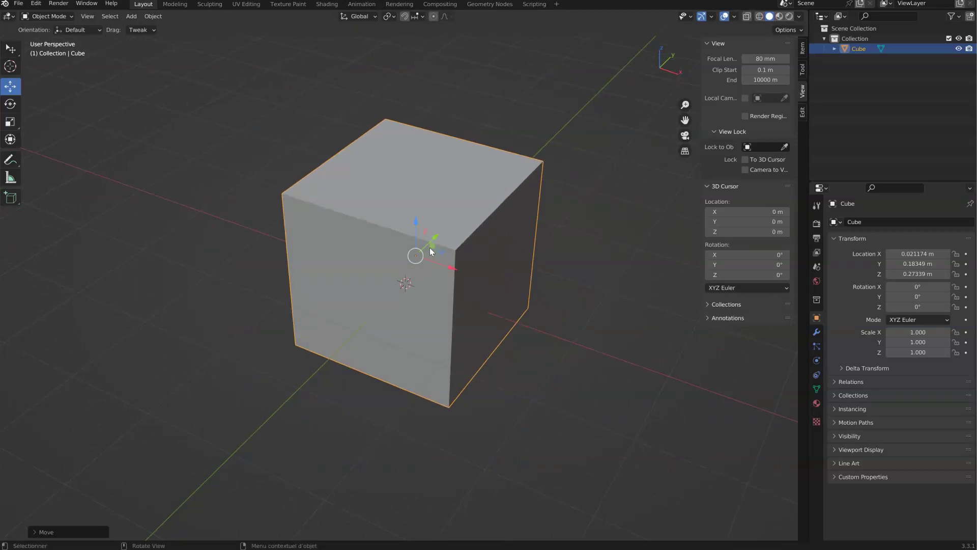
drag(453, 268, 469, 242)
middle_drag(469, 242, 349, 238)
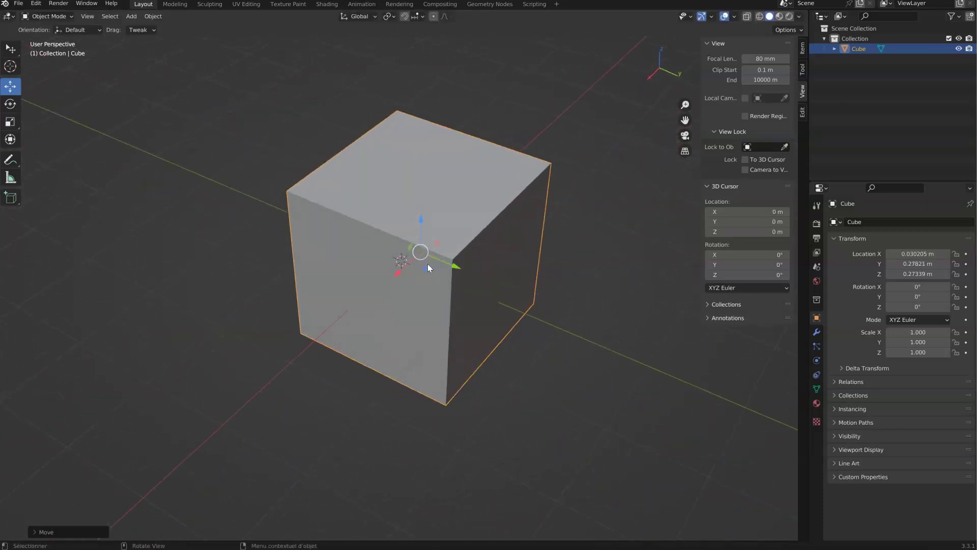
mouse_move(427, 271)
mouse_down()
mouse_move(467, 124)
mouse_move(550, 308)
mouse_move(515, 164)
mouse_move(610, 278)
mouse_move(534, 300)
mouse_move(402, 229)
mouse_move(405, 249)
mouse_move(436, 255)
mouse_up()
Rotate the cube freehand with the Rotate gizmo to about X 15.5°, Y 4.1°, Z 5°
click(9, 104)
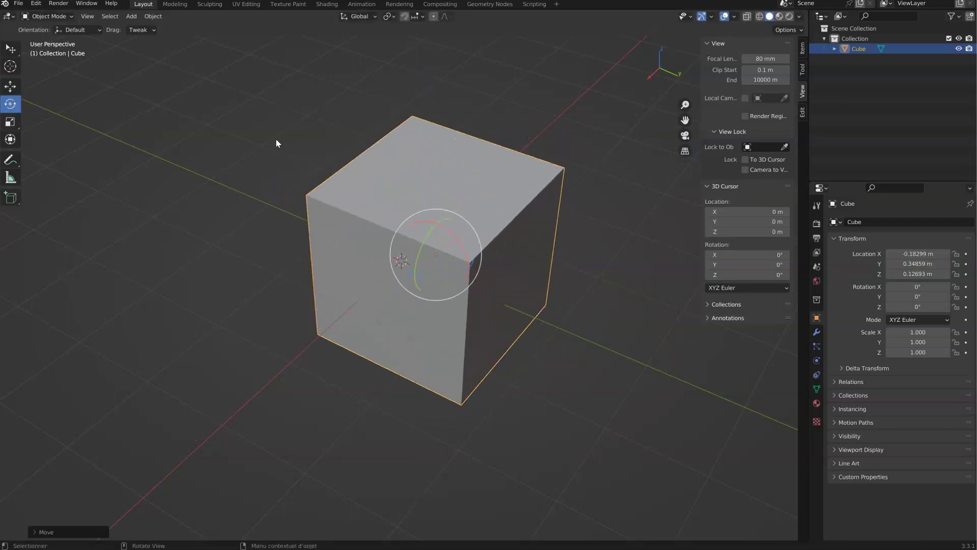
drag(457, 235, 423, 242)
drag(438, 283, 428, 260)
Scale the cube freehand to about X 1.92, Y 1.79, Z 1.33, then try the Transform tool and return to Tweak
click(18, 122)
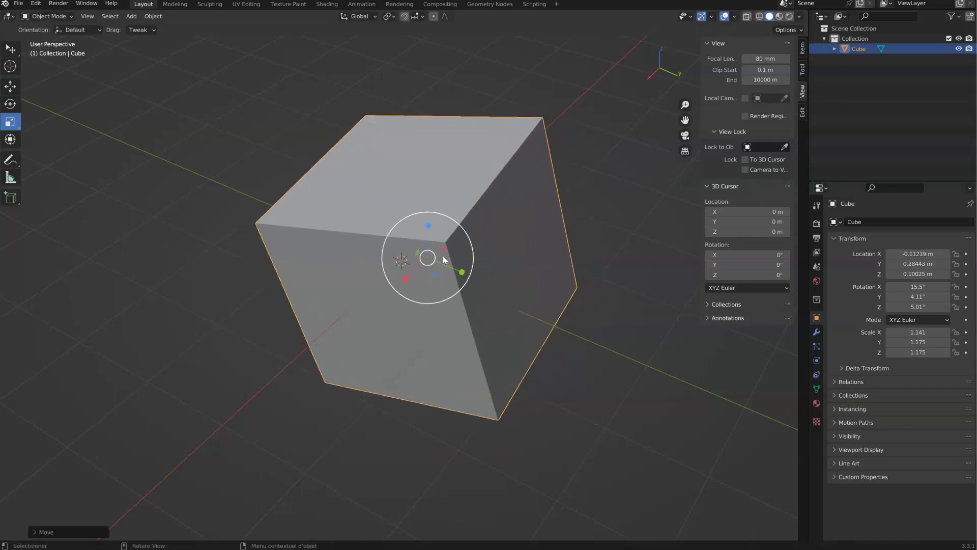
mouse_move(464, 226)
mouse_down()
mouse_move(476, 218)
mouse_move(468, 223)
mouse_up()
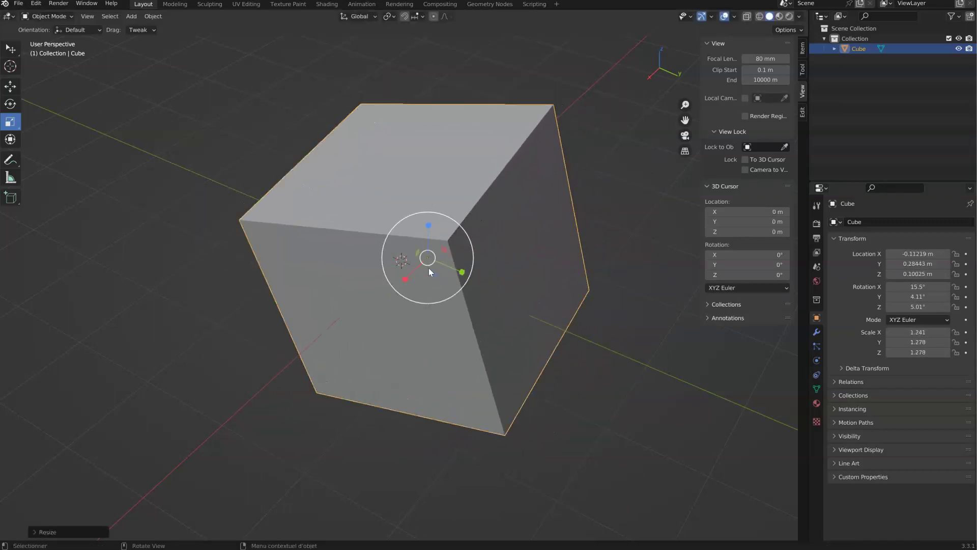
drag(434, 276, 397, 284)
click(6, 142)
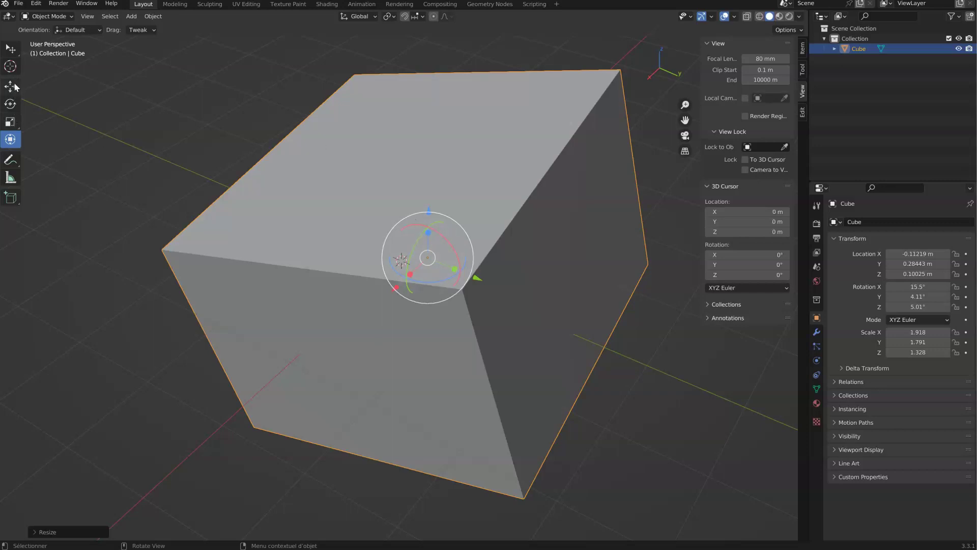
click(19, 51)
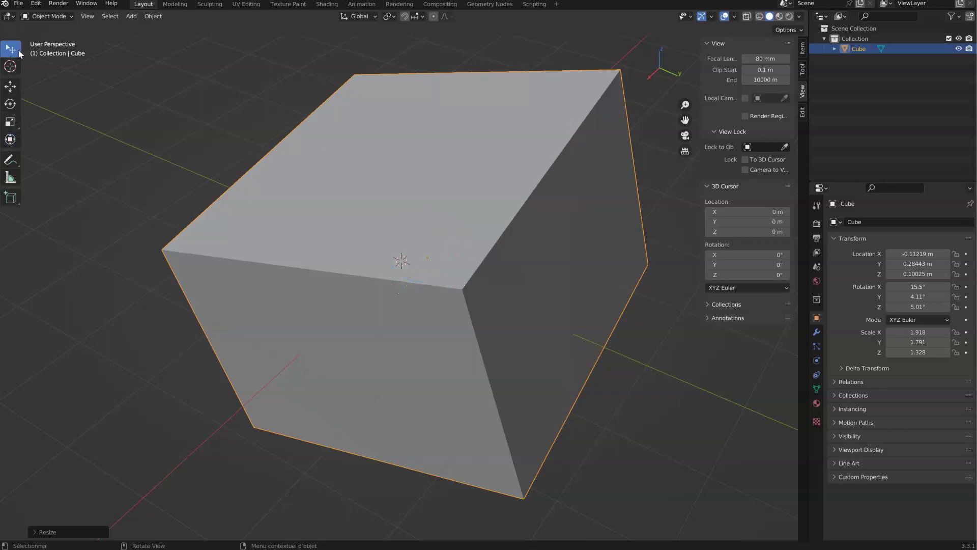
Draw two freehand wavy annotation strokes to the left of the cube, the second one while the Tweak tool is active
click(9, 162)
drag(146, 98, 316, 102)
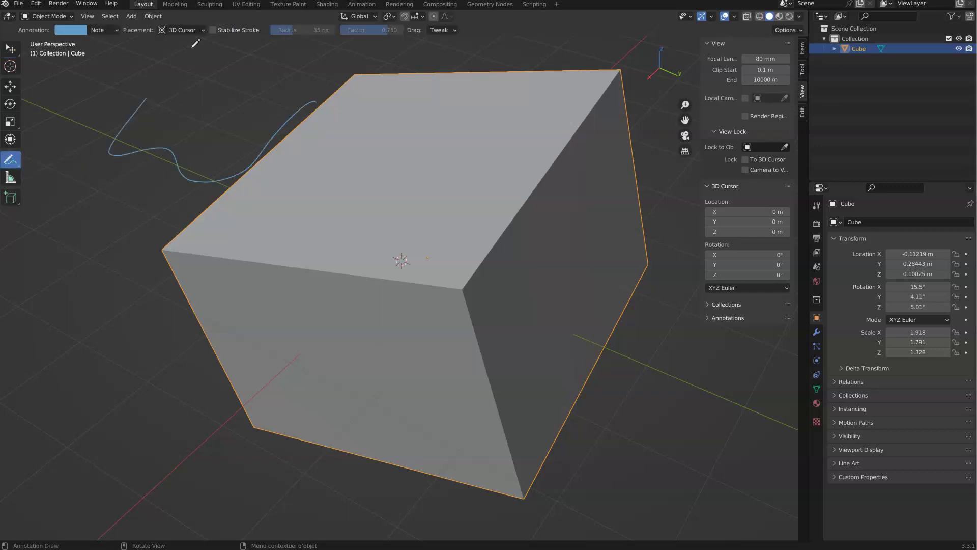
click(11, 51)
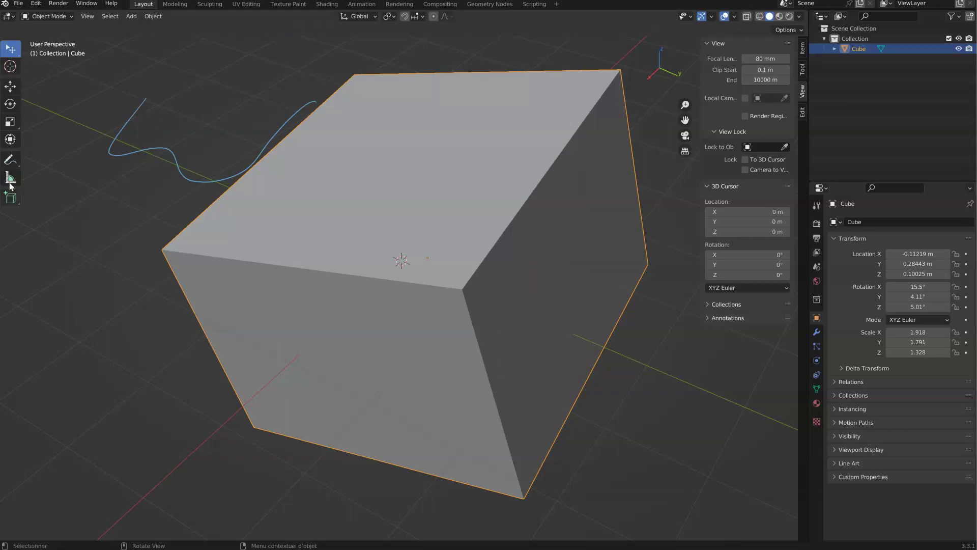
mouse_move(69, 180)
mouse_down()
mouse_move(89, 232)
mouse_move(158, 249)
mouse_up()
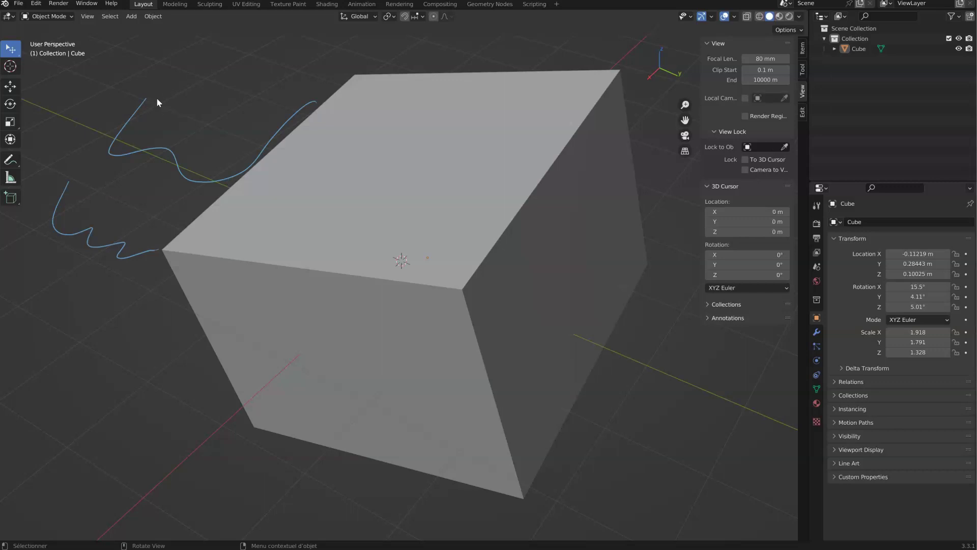
Erase the upper annotation stroke and remove the Note annotation layer
mouse_move(154, 97)
right_down()
mouse_move(115, 148)
mouse_move(173, 140)
mouse_move(220, 176)
mouse_move(320, 97)
right_up()
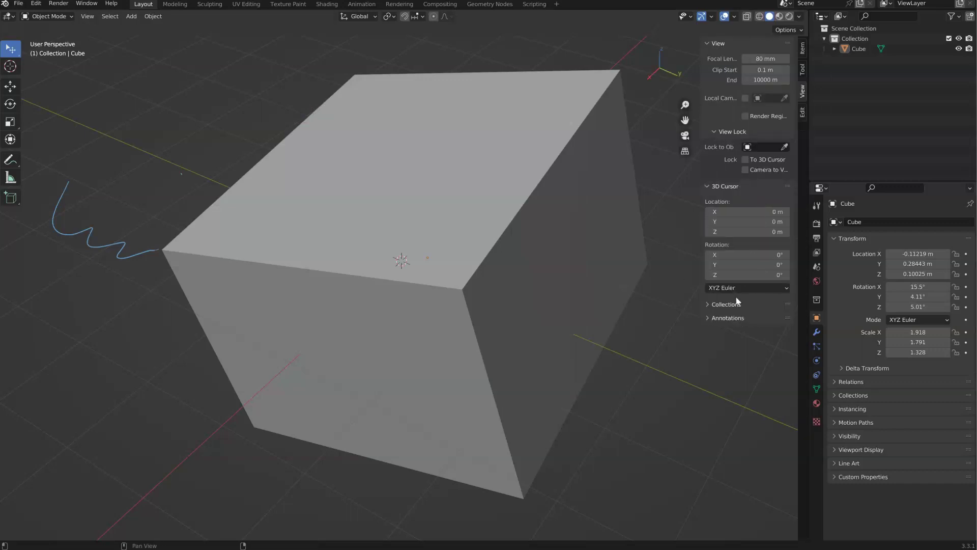
click(729, 318)
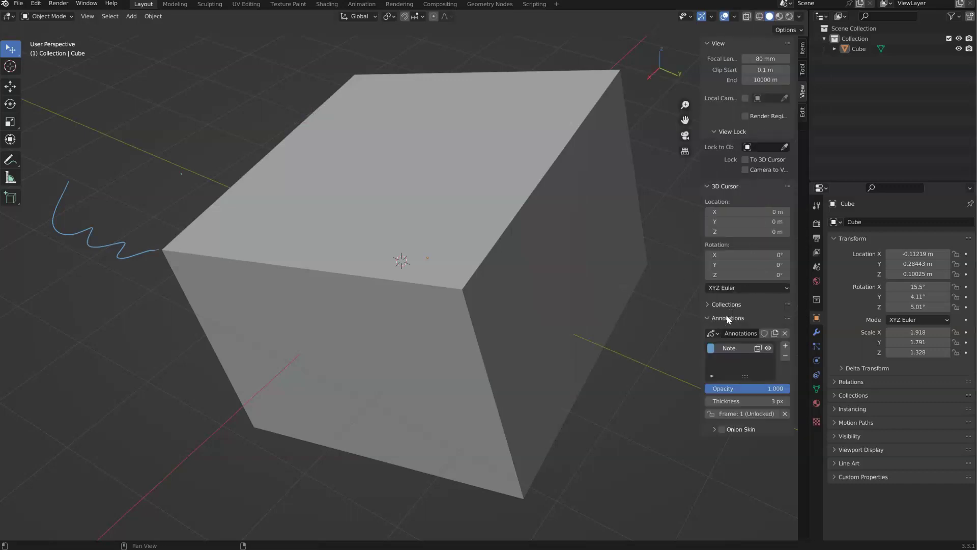
click(786, 356)
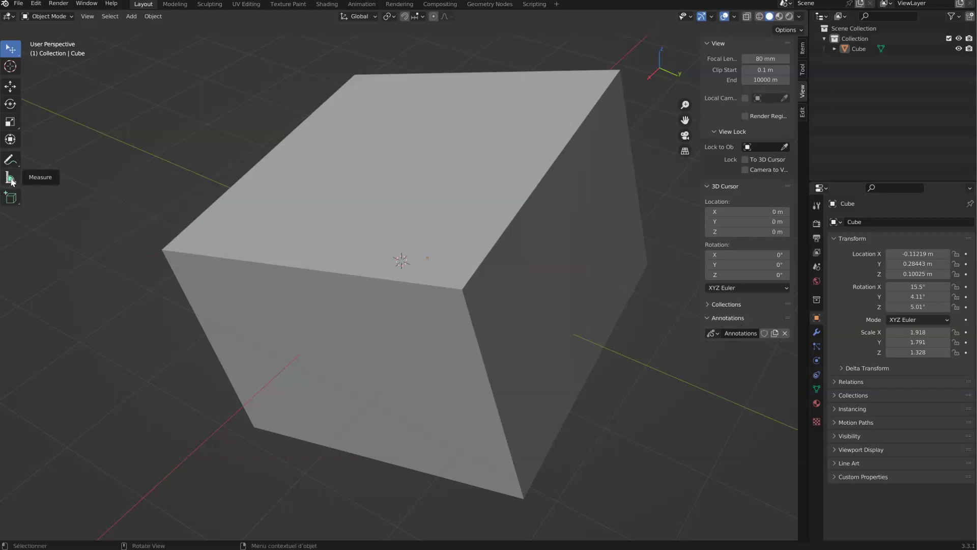
Draw two new cubes with the Add Cube tool, one beside the large cube and one on its upper face
click(11, 200)
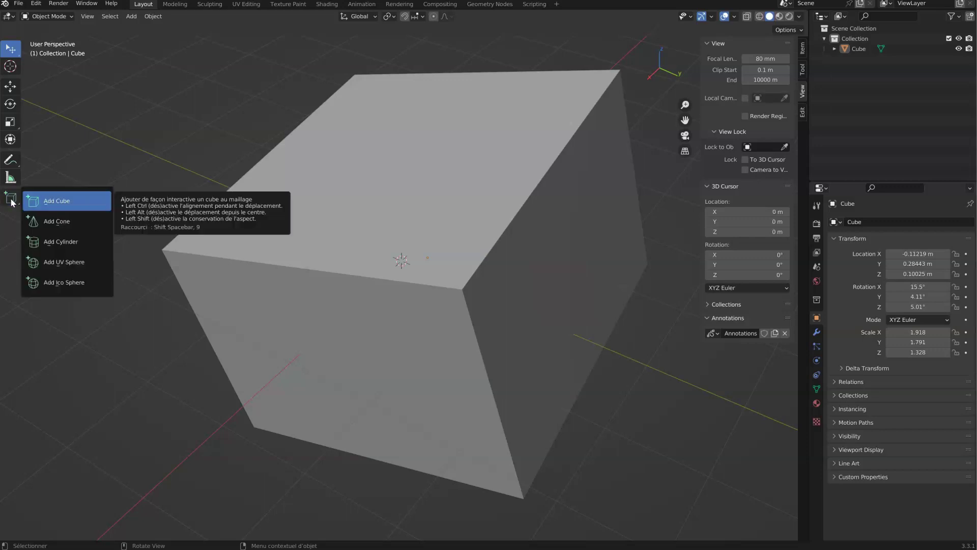
key(Escape)
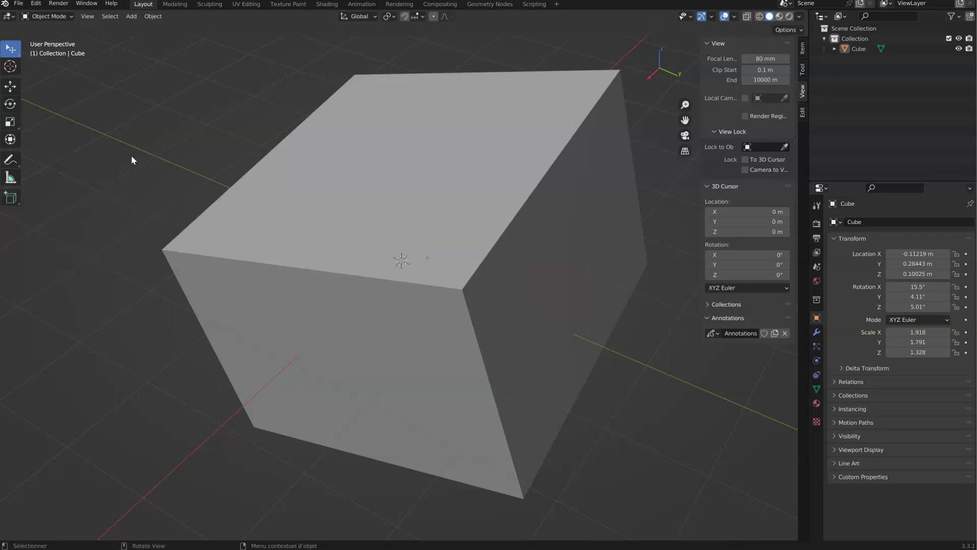
click(11, 200)
drag(150, 155, 128, 231)
click(145, 142)
drag(323, 184, 447, 229)
click(375, 136)
Draw two more cubes freehand on the large cube's side faces, a thick block and a thin slab
middle_drag(375, 136, 499, 300)
drag(498, 300, 602, 369)
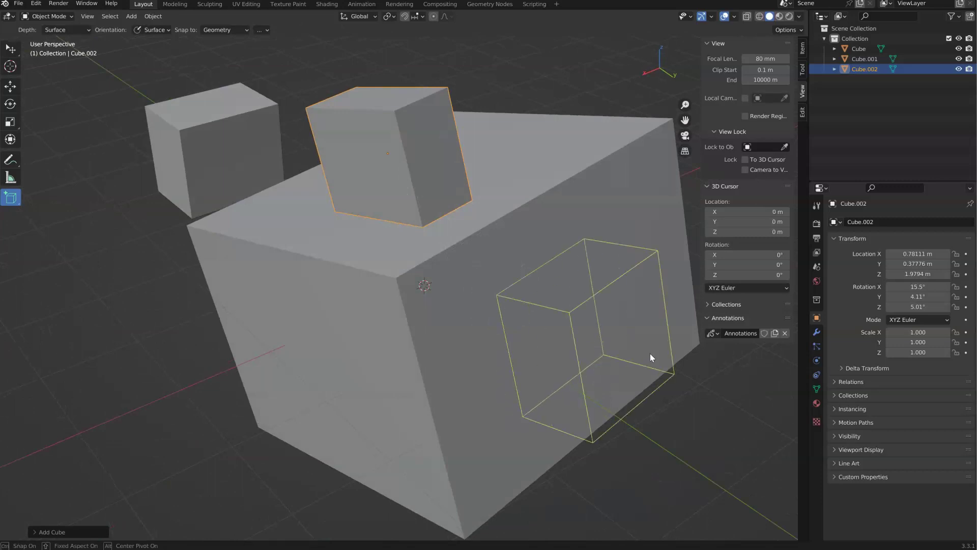
click(682, 360)
drag(322, 371, 233, 452)
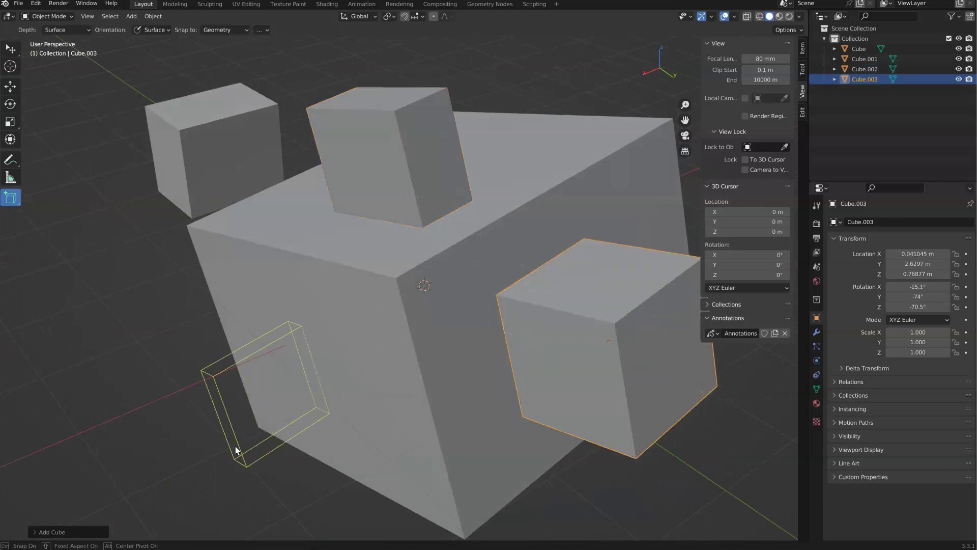
click(227, 310)
Draw a small cone on the large cube's side face between the thin slab and the corner edge
drag(18, 203, 53, 222)
drag(404, 383, 405, 385)
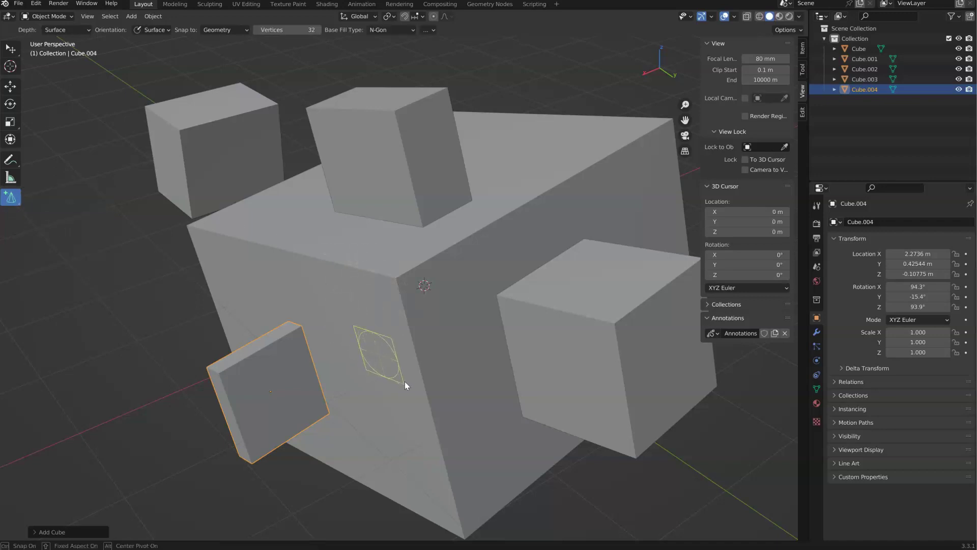
click(340, 408)
Draw two cylinders on the thick block attached to the large cube, one on its side face and one standing on its top face
drag(9, 199, 59, 241)
drag(528, 335, 599, 421)
click(437, 468)
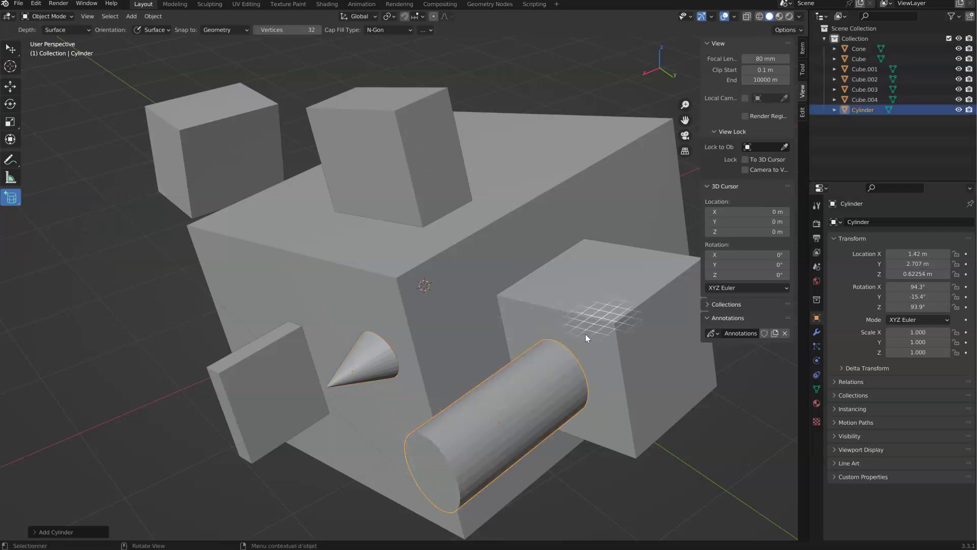
drag(600, 274, 609, 294)
click(539, 132)
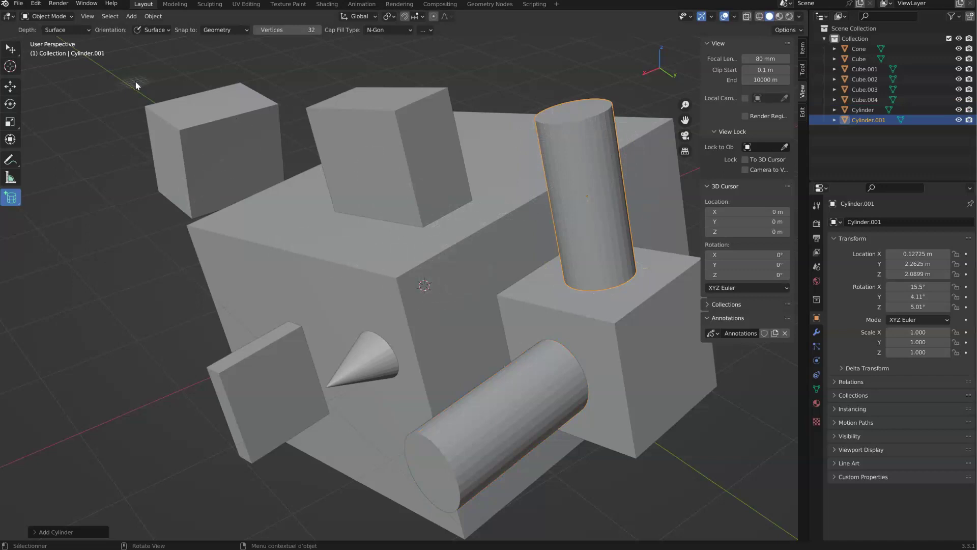
Return to the Tweak tool, select all objects and delete them
click(10, 48)
scroll(433, 221, down, 2)
shift+middle_drag(433, 221, 377, 214)
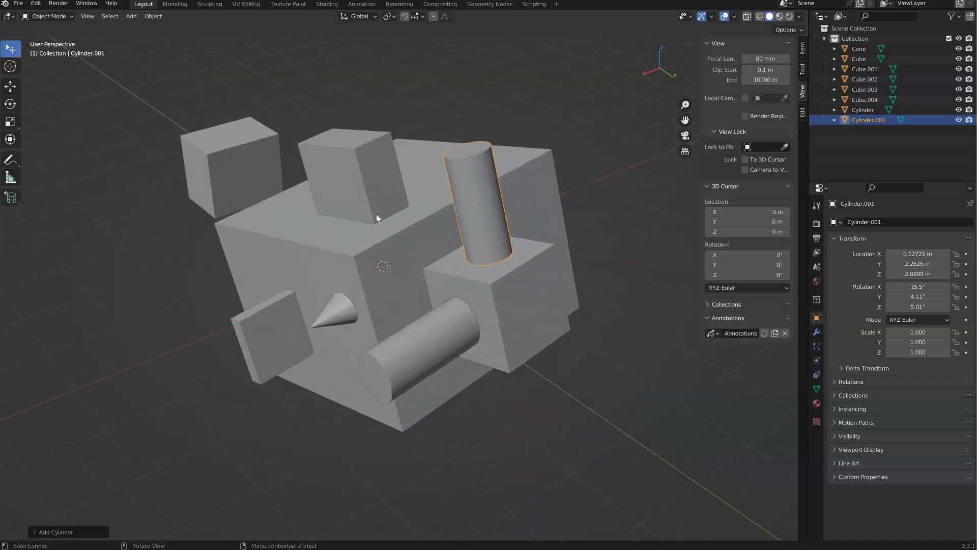
key(a)
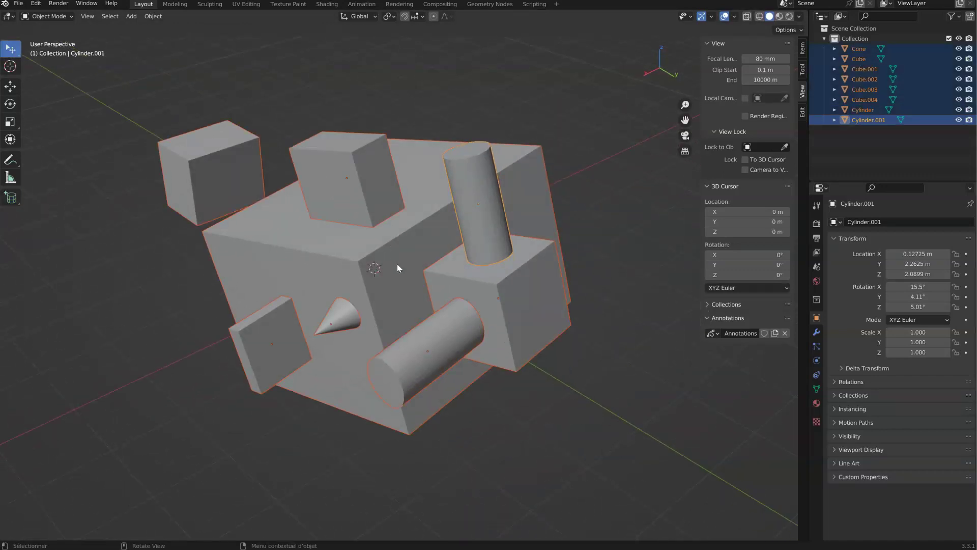
key(Delete)
middle_drag(327, 233, 348, 230)
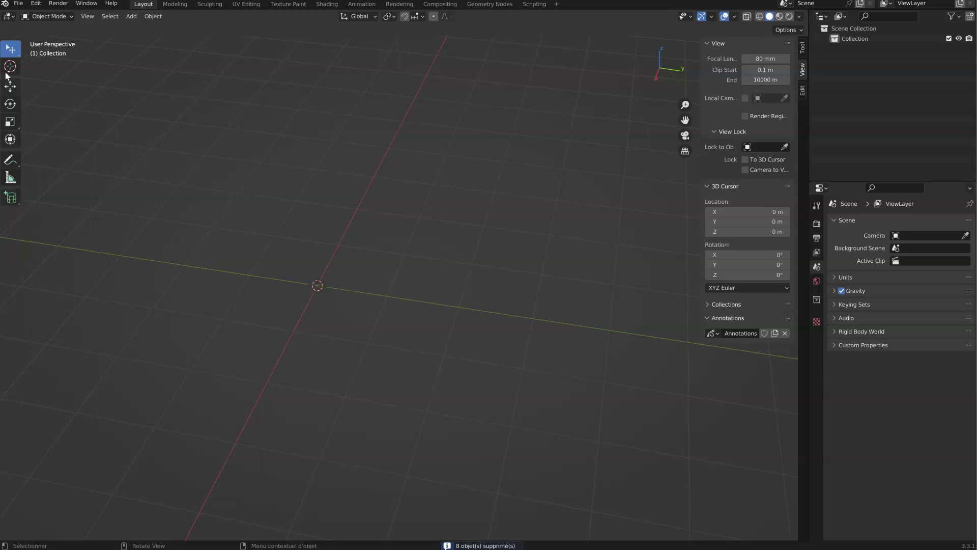
middle_drag(243, 263, 351, 234)
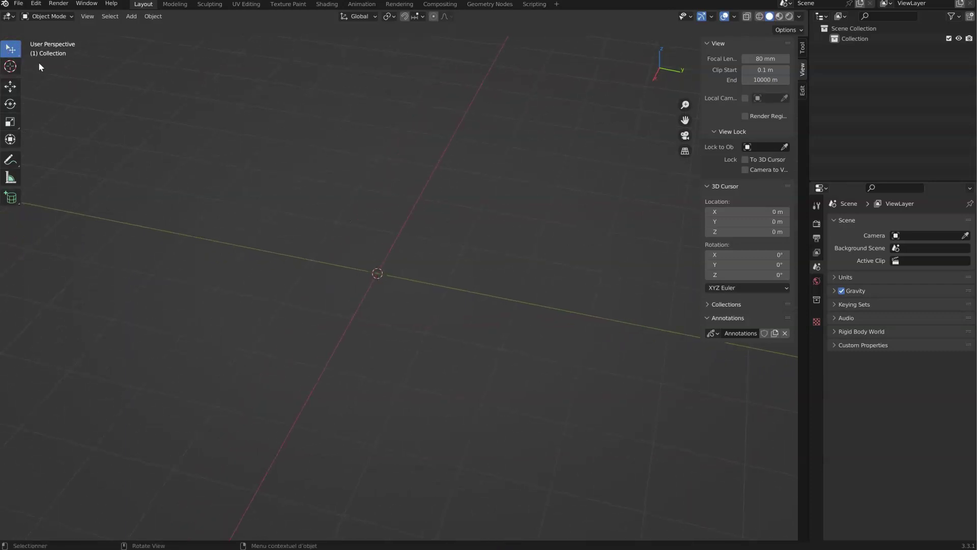
Add a UV Sphere mesh at the origin and open the list of interaction modes
click(57, 18)
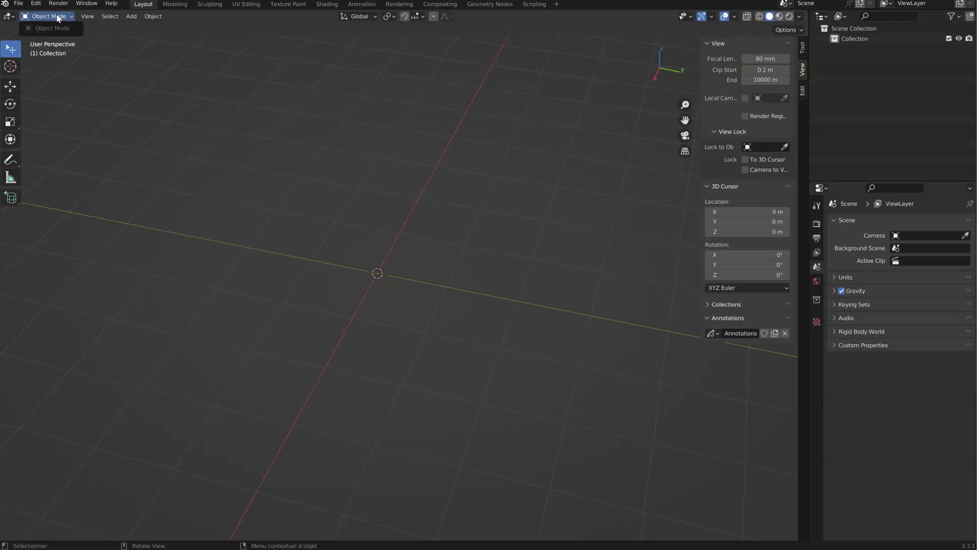
click(132, 17)
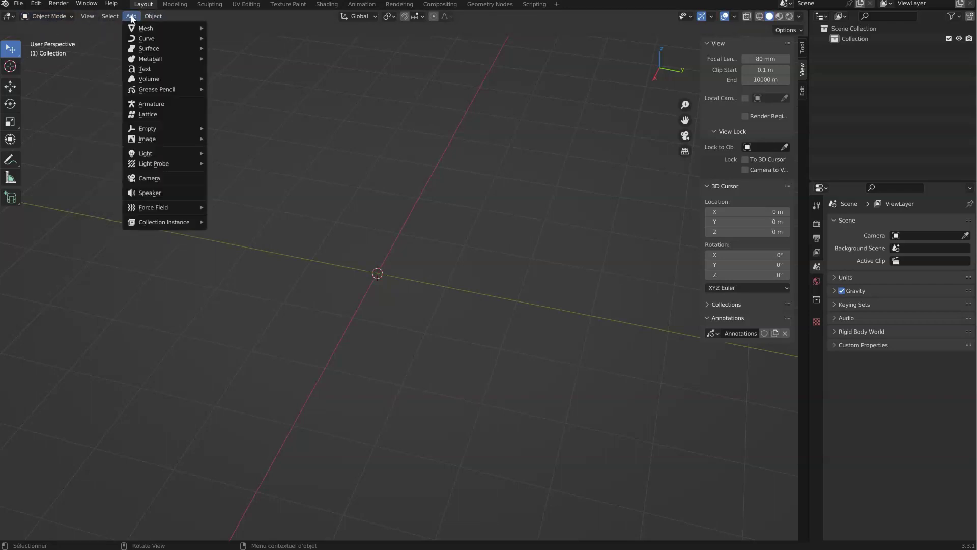
mouse_move(160, 28)
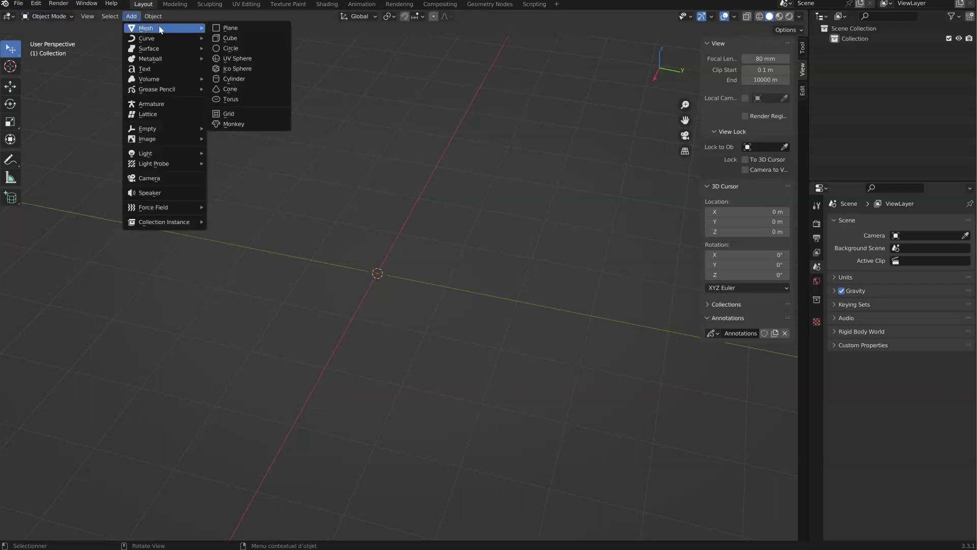
click(238, 60)
click(46, 17)
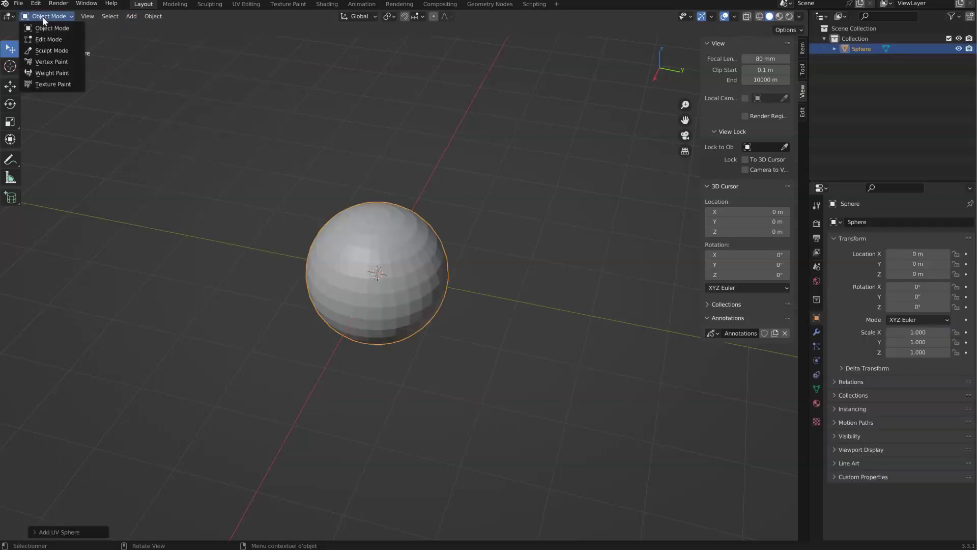
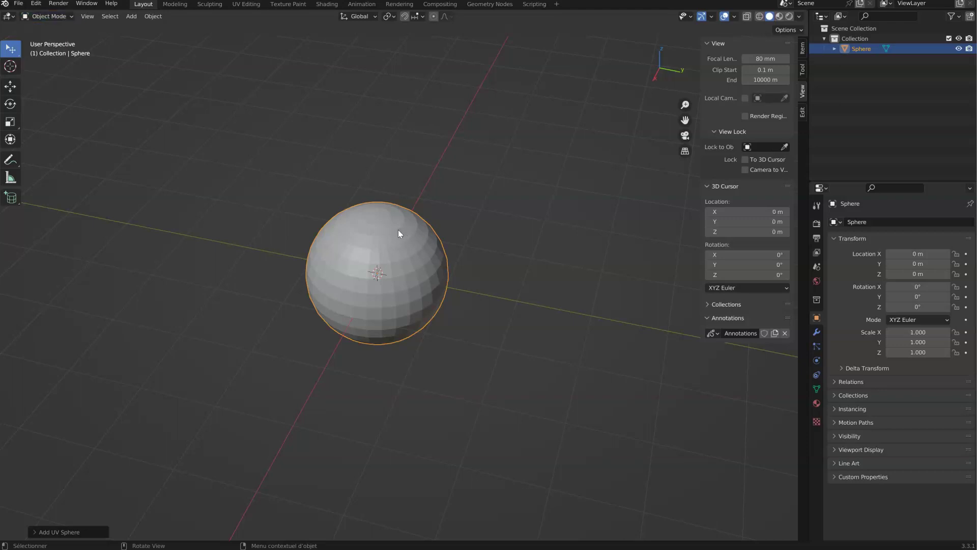
Duplicate the sphere and place the copy to its left, then switch the selection between both, ending on the original
key(shift+d)
click(162, 173)
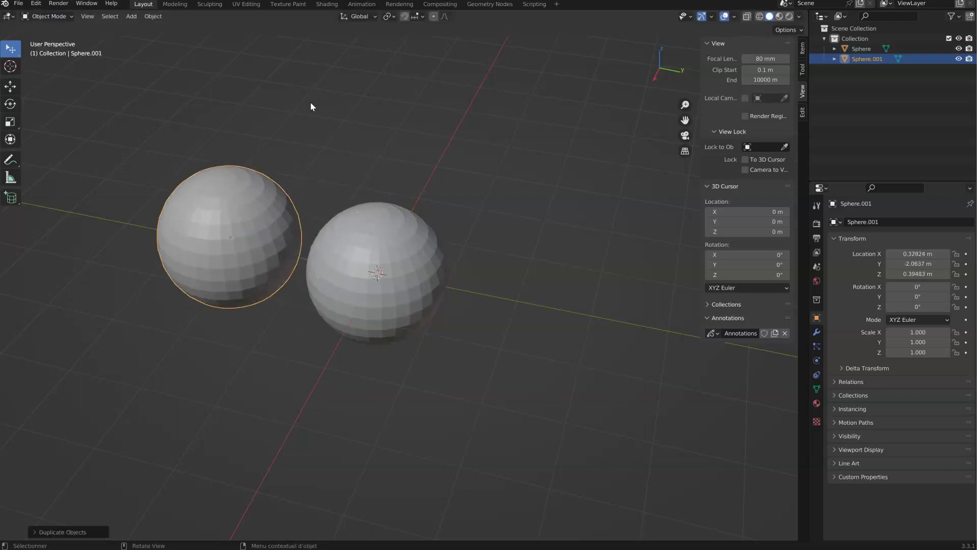
click(375, 255)
click(239, 225)
click(346, 254)
click(245, 234)
click(335, 254)
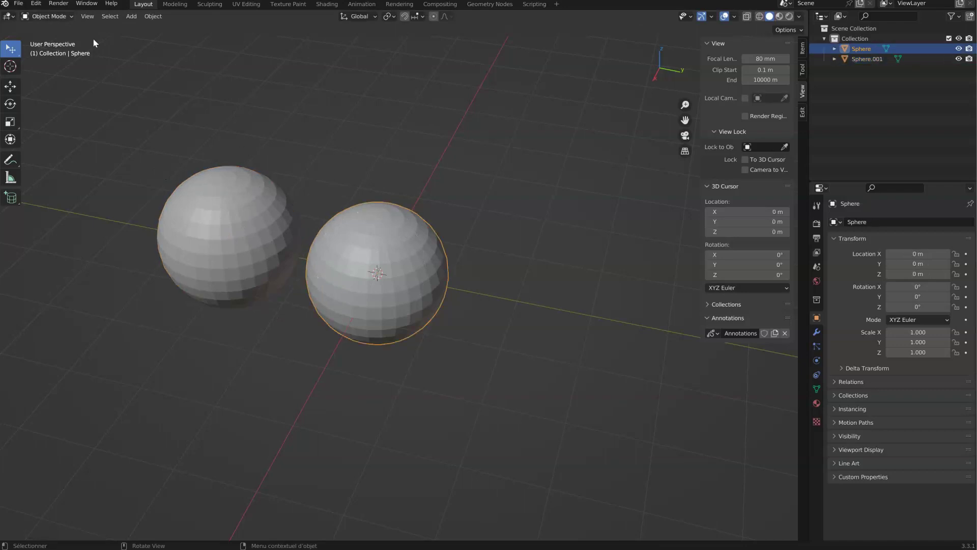
Enter Edit Mode on the original sphere and deselect its whole mesh
click(48, 15)
click(51, 40)
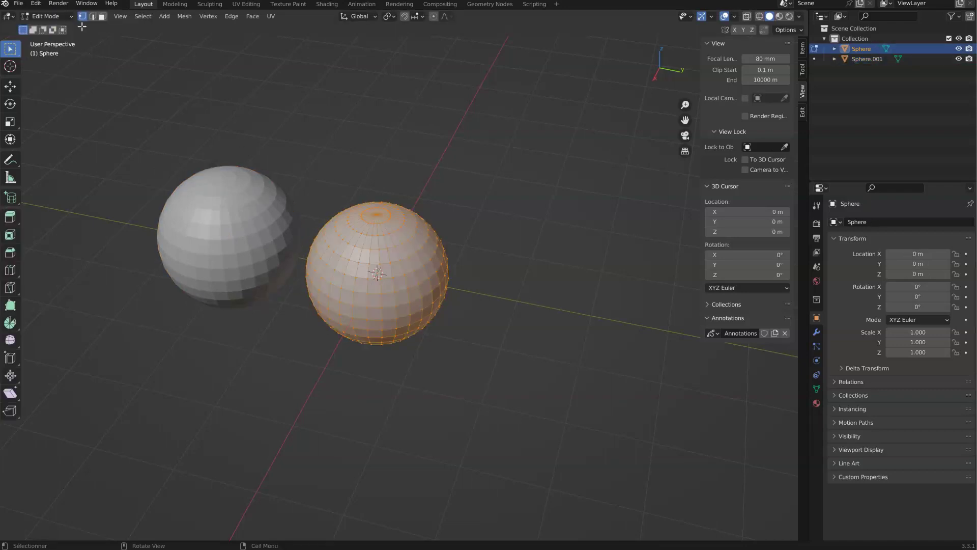
scroll(441, 173, up, 5)
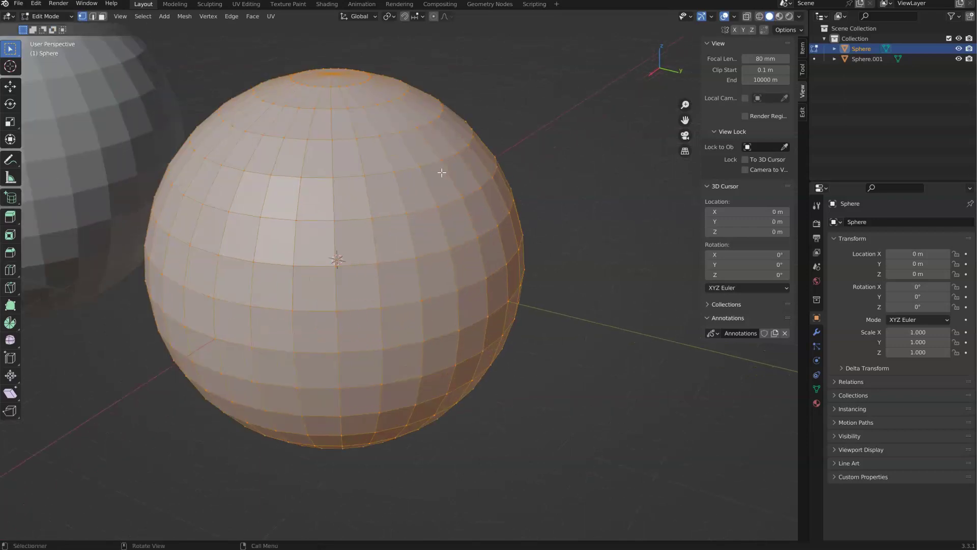
click(438, 204)
Try edge and face selection, return to vertex selection and move one vertex on the sphere's upper right freehand
click(93, 19)
click(103, 18)
click(83, 17)
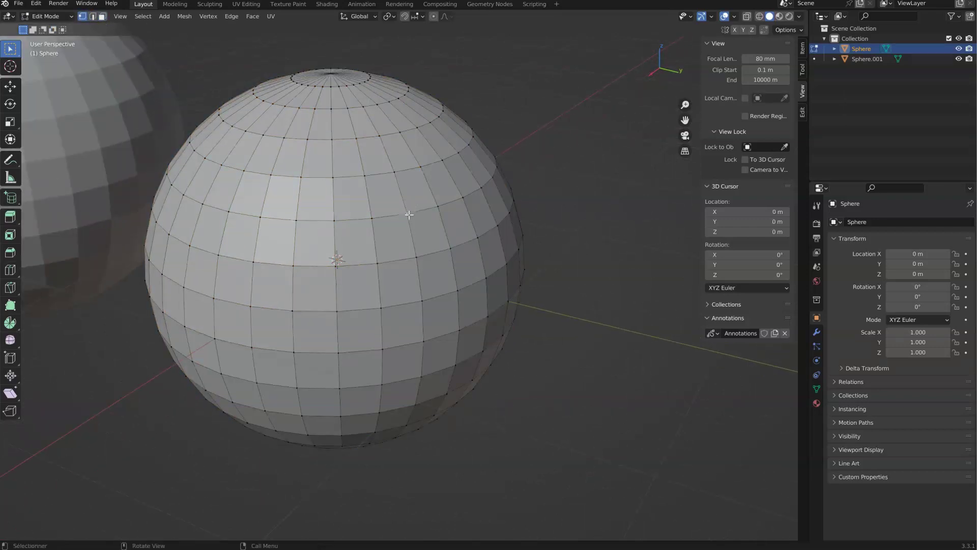
click(11, 89)
mouse_move(419, 222)
mouse_down()
mouse_move(458, 236)
mouse_move(422, 227)
mouse_up()
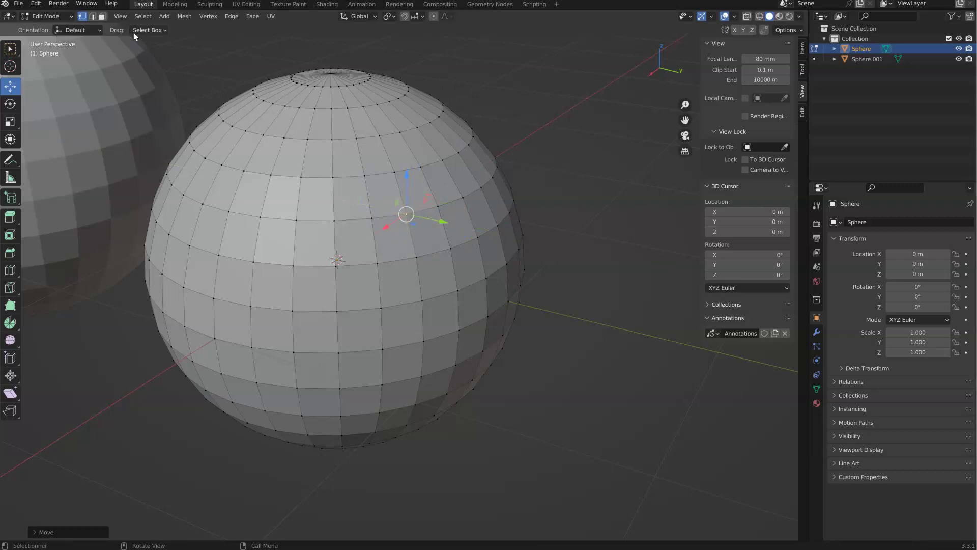
Enter Sculpt Mode, set the Draw brush radius to 202 px and sculpt a stroke down the sphere's upper right side
click(49, 16)
click(54, 52)
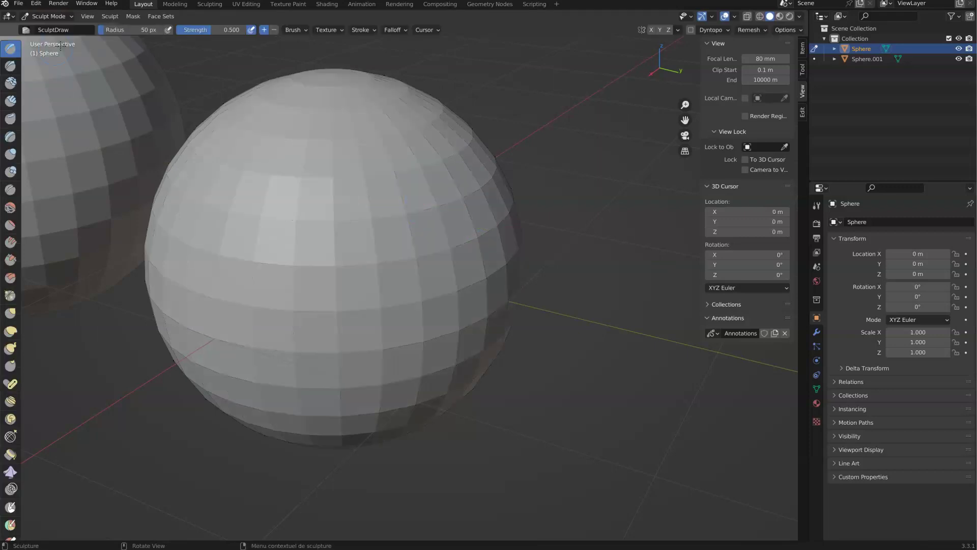
key(f)
mouse_move(444, 158)
mouse_down()
mouse_move(461, 193)
mouse_move(429, 225)
mouse_up()
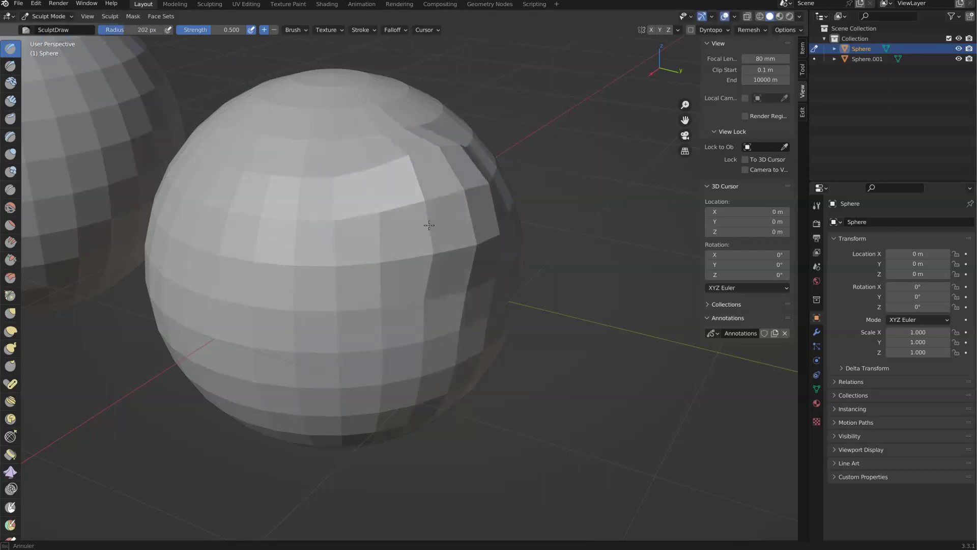
Switch to the Grab brush and pull the sphere's upper right area in three freehand strokes
key(g)
drag(436, 151, 404, 149)
drag(407, 174, 399, 185)
mouse_move(480, 193)
mouse_down()
mouse_move(491, 178)
mouse_move(447, 218)
mouse_up()
mouse_move(448, 219)
middle_down()
mouse_move(458, 230)
mouse_move(514, 210)
middle_up()
scroll(399, 201, down, 3)
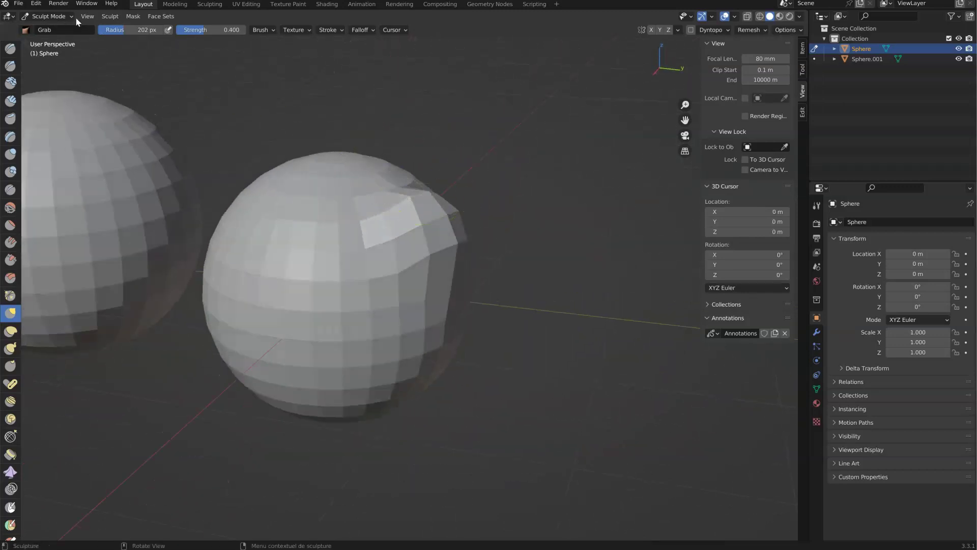
Enter Vertex Paint mode, try the Texture option for the viewport shading color and set it to Object
click(51, 17)
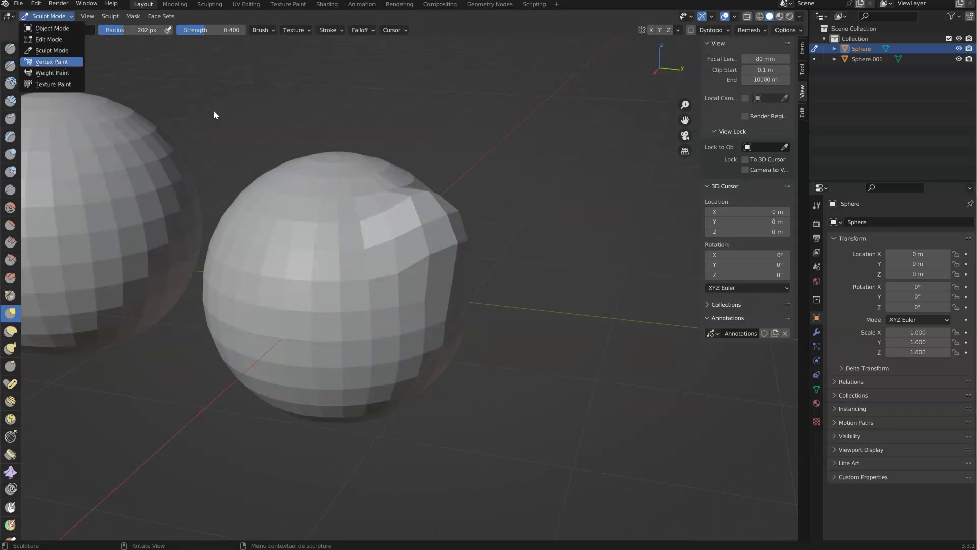
key(Return)
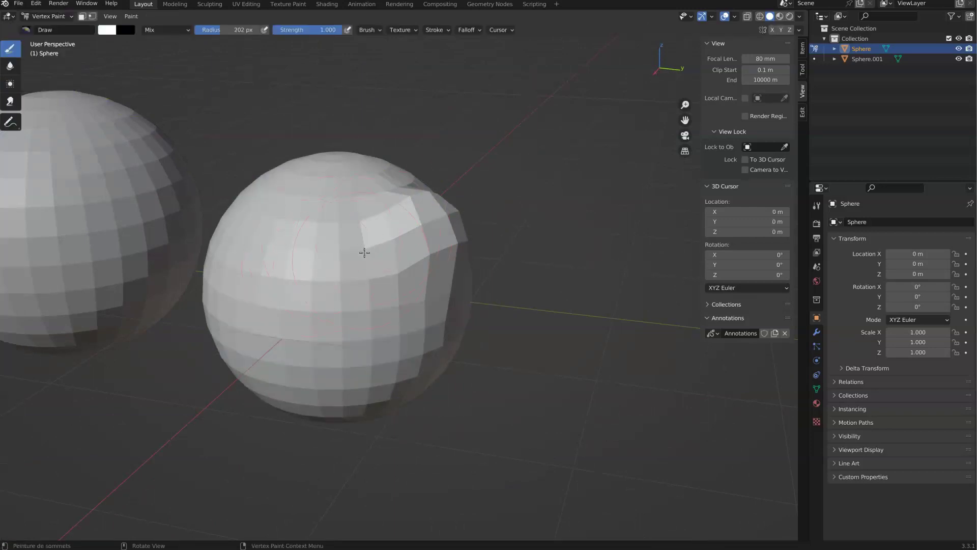
click(800, 16)
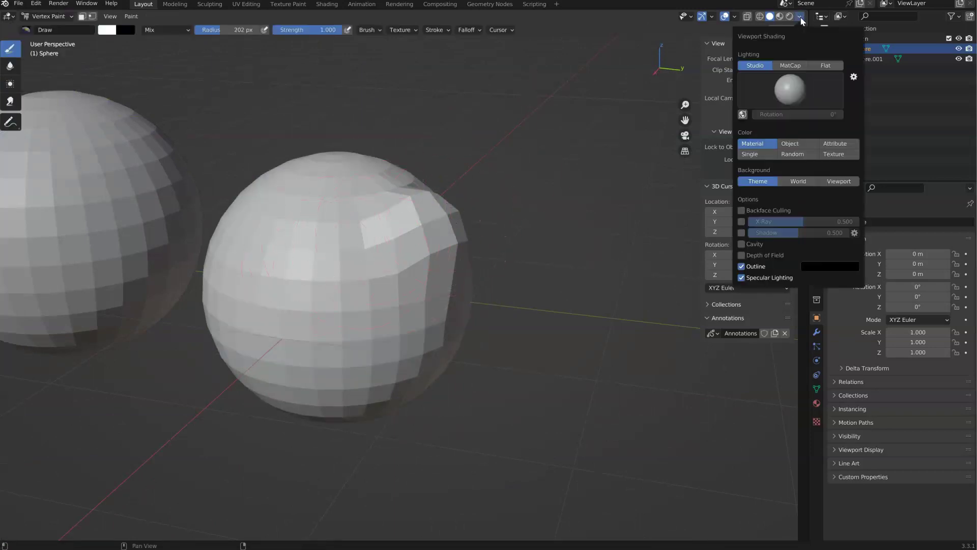
click(837, 155)
click(795, 144)
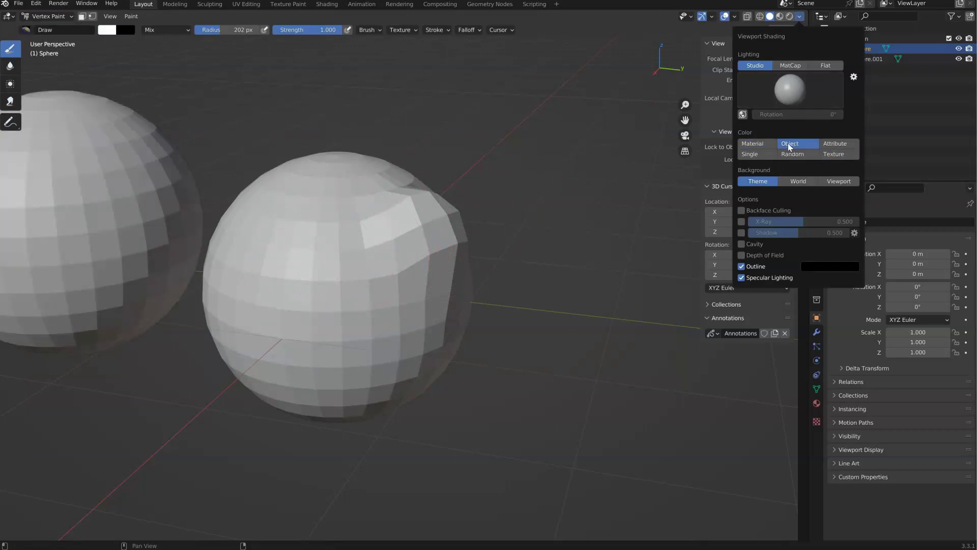
Switch the sphere to Texture Paint mode
click(50, 16)
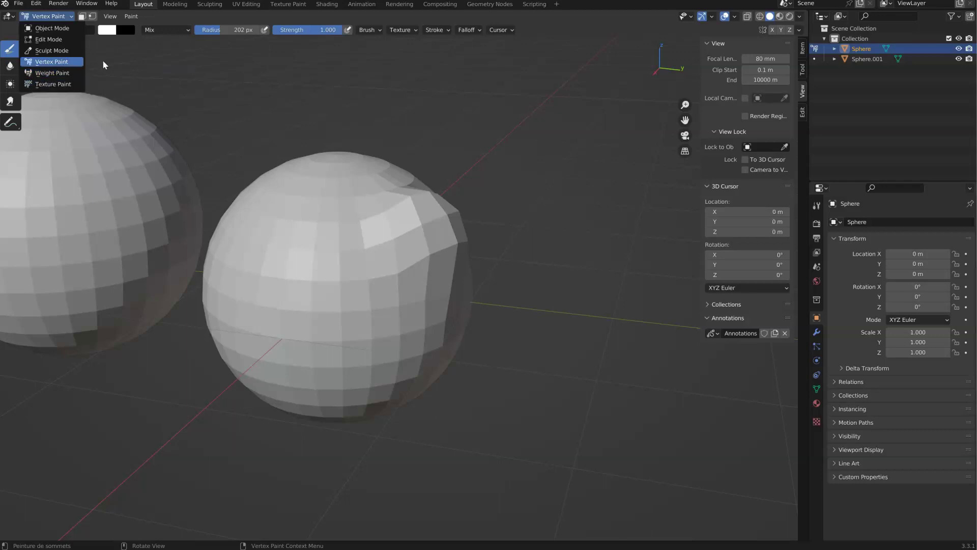
click(49, 16)
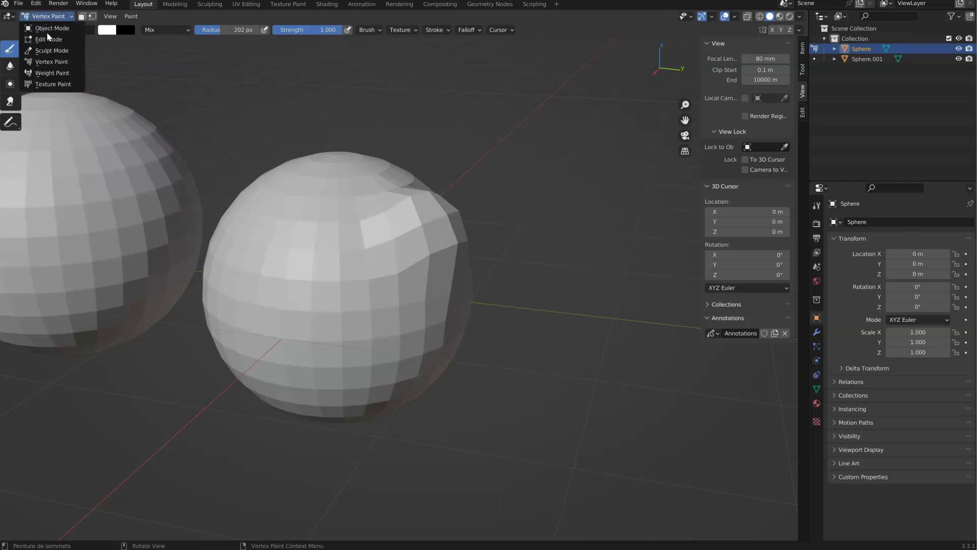
click(54, 84)
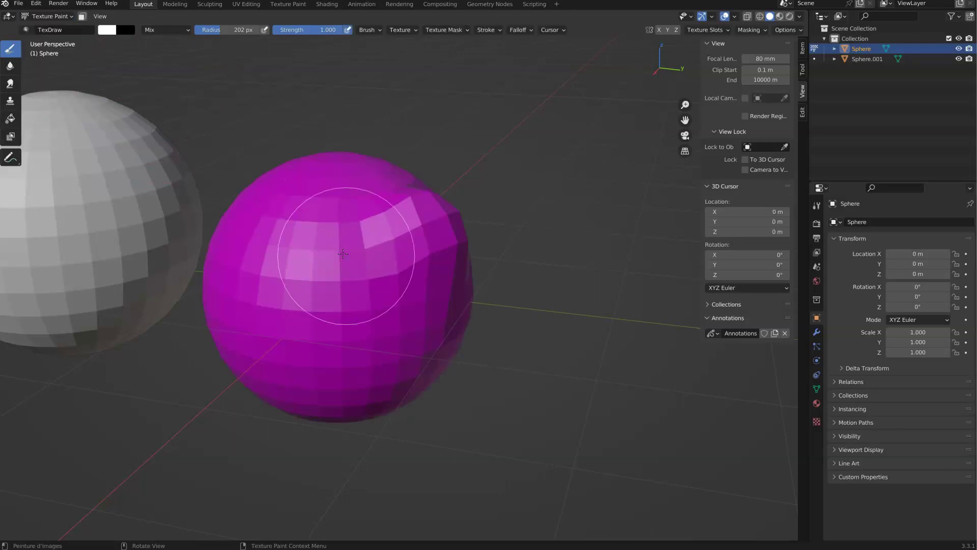
Add a new material to the sphere and feed its Base Color from a new blank 1024 × 1024 px image texture named Untitled
click(817, 403)
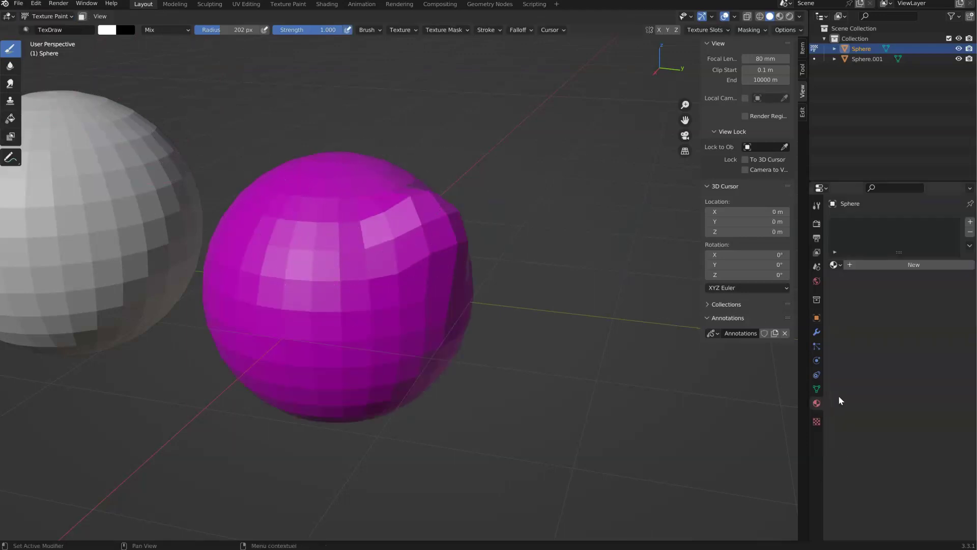
click(875, 265)
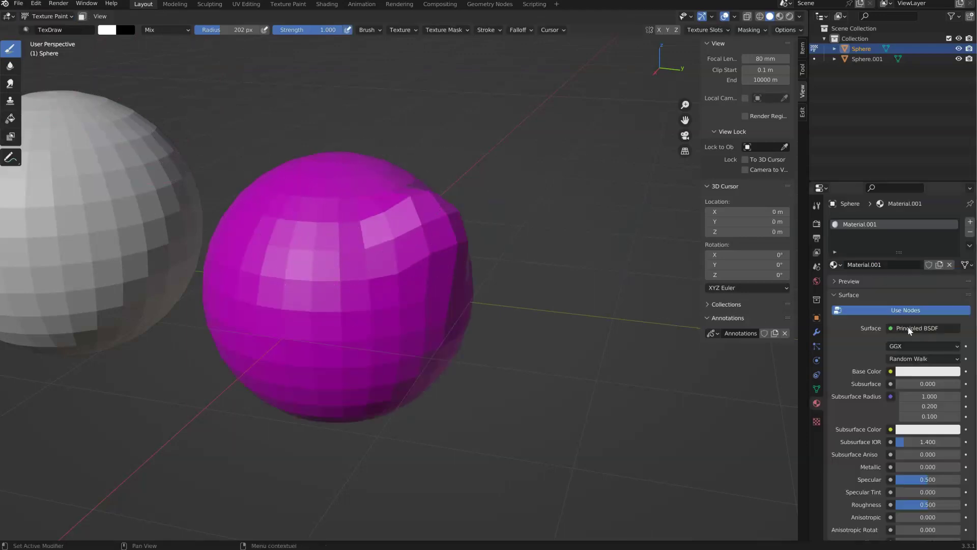
click(890, 372)
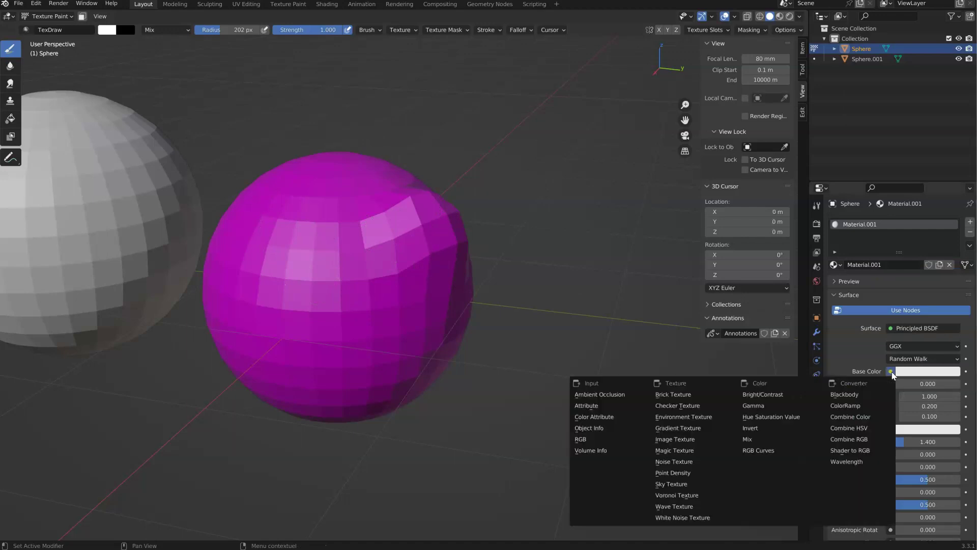
click(676, 441)
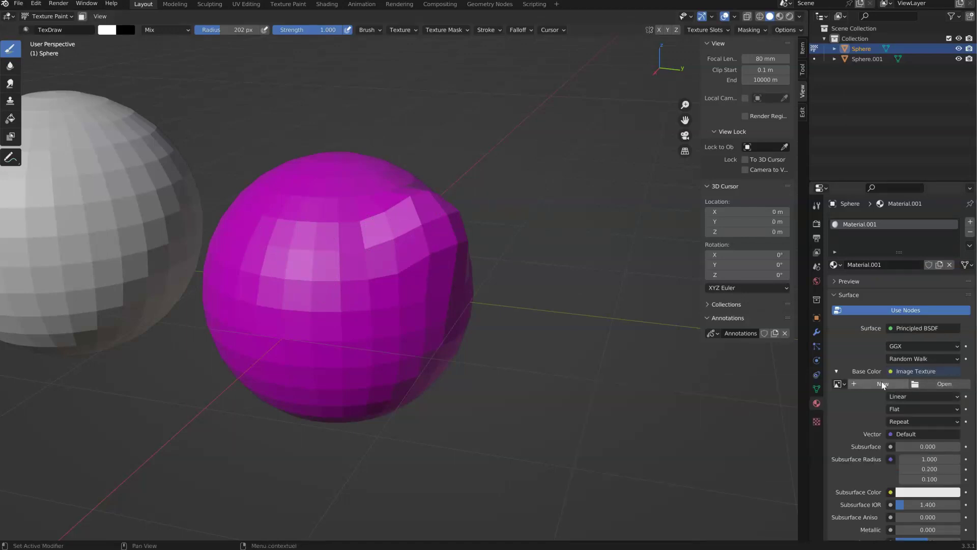
click(888, 387)
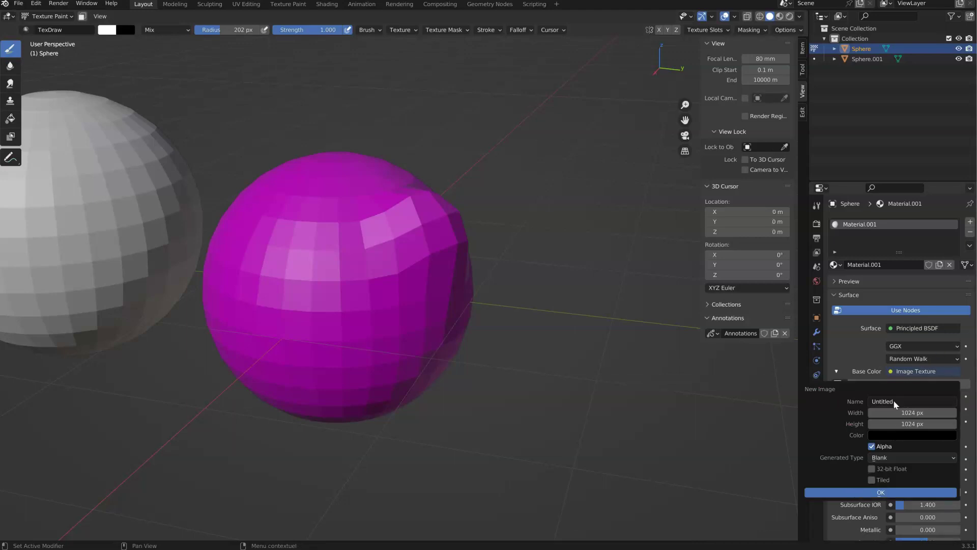
key(Return)
Paint three freehand white strokes on different sides of the sphere with the 202 px TexDraw brush
mouse_move(346, 237)
mouse_down()
mouse_move(360, 251)
mouse_move(404, 229)
mouse_up()
middle_drag(480, 257, 454, 281)
mouse_move(454, 285)
mouse_down()
mouse_move(495, 338)
mouse_move(514, 330)
mouse_up()
middle_drag(549, 308, 473, 340)
mouse_move(483, 334)
mouse_down()
mouse_move(534, 279)
mouse_move(540, 327)
mouse_up()
mouse_move(496, 316)
middle_down()
mouse_move(461, 297)
mouse_move(502, 272)
middle_up()
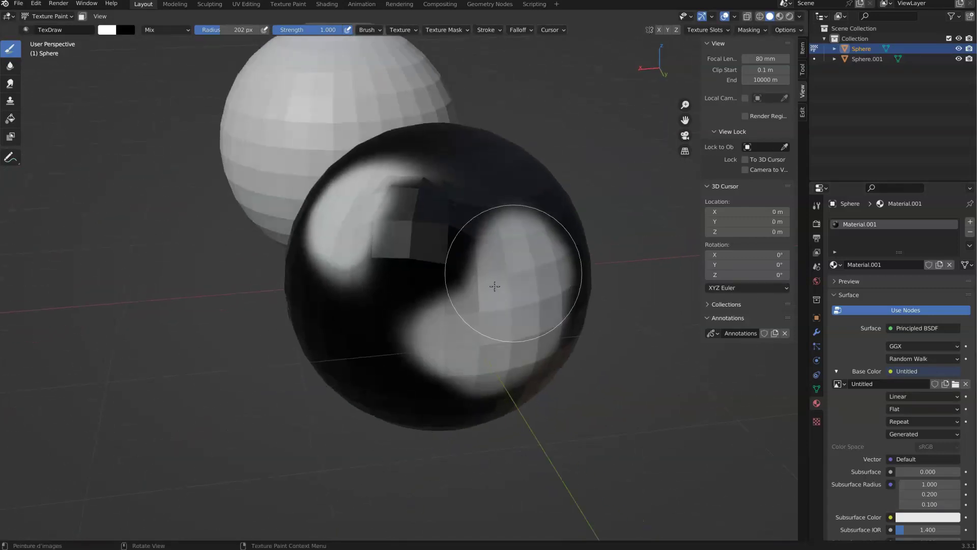
Set the brush color to pink and paint a stroke over the deformed upper area of the sphere
click(817, 206)
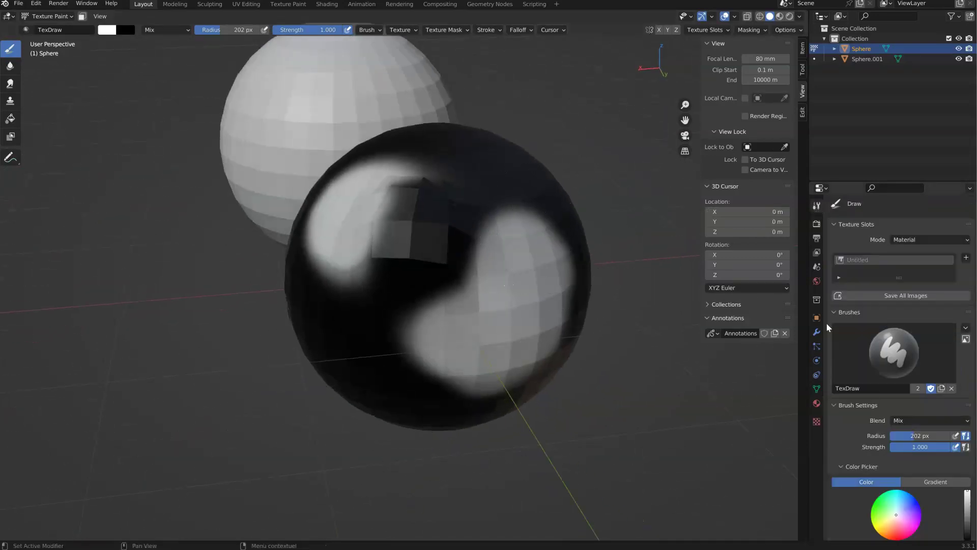
scroll(886, 480, down, 6)
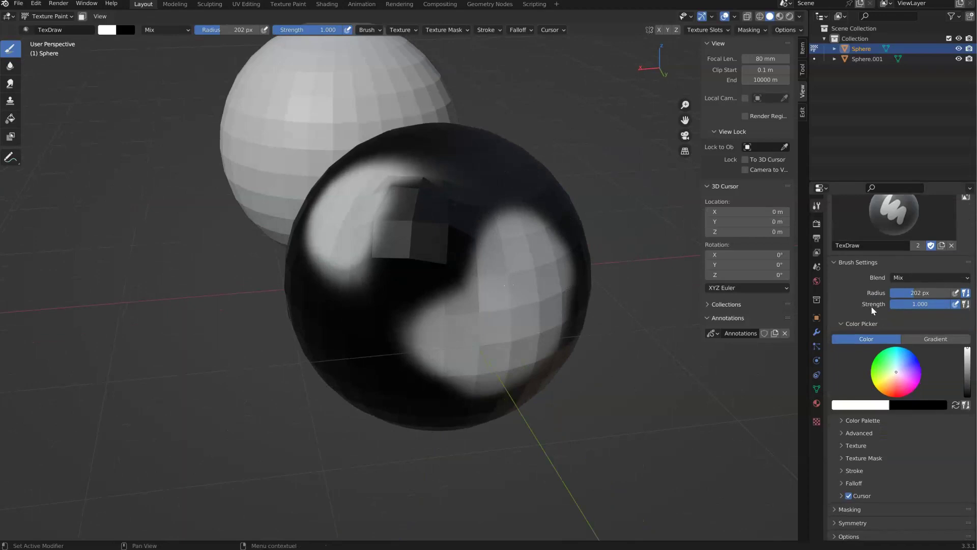
click(871, 404)
drag(851, 311, 841, 330)
mouse_move(413, 236)
mouse_down()
mouse_move(477, 246)
mouse_move(448, 240)
mouse_up()
mouse_move(448, 240)
middle_down()
mouse_move(469, 170)
mouse_move(427, 219)
mouse_move(415, 199)
middle_up()
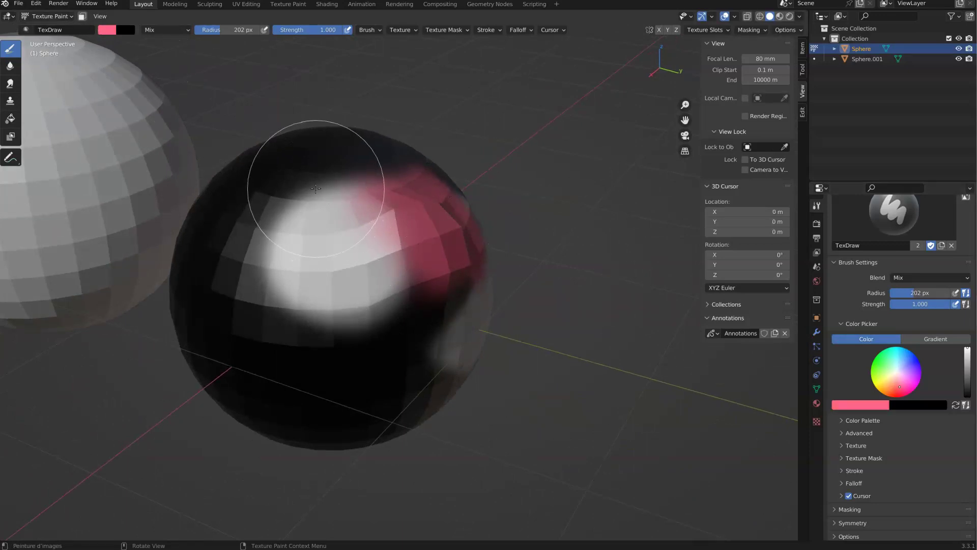
Return the sphere to Object Mode
key(ctrl+Tab)
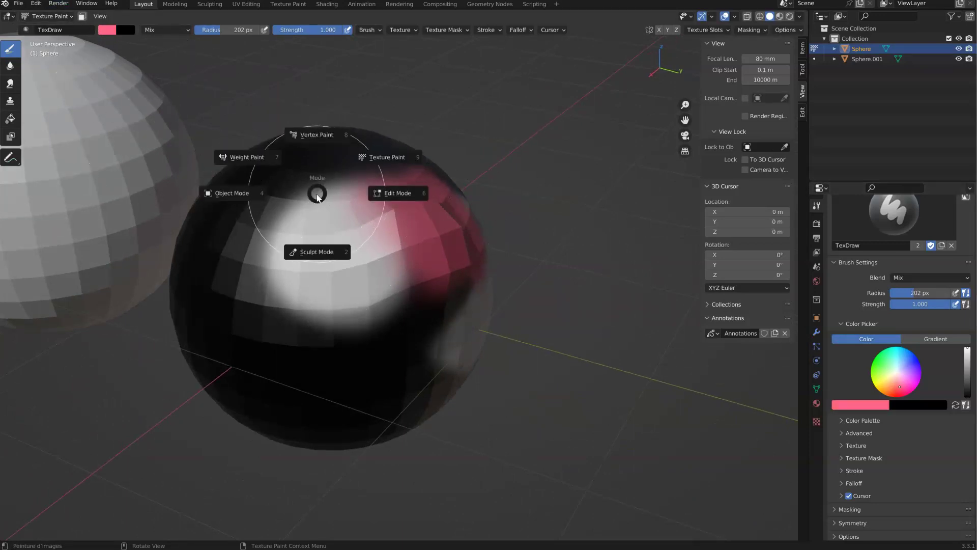
click(227, 194)
shift+middle_drag(316, 222, 415, 225)
key(ctrl+Tab)
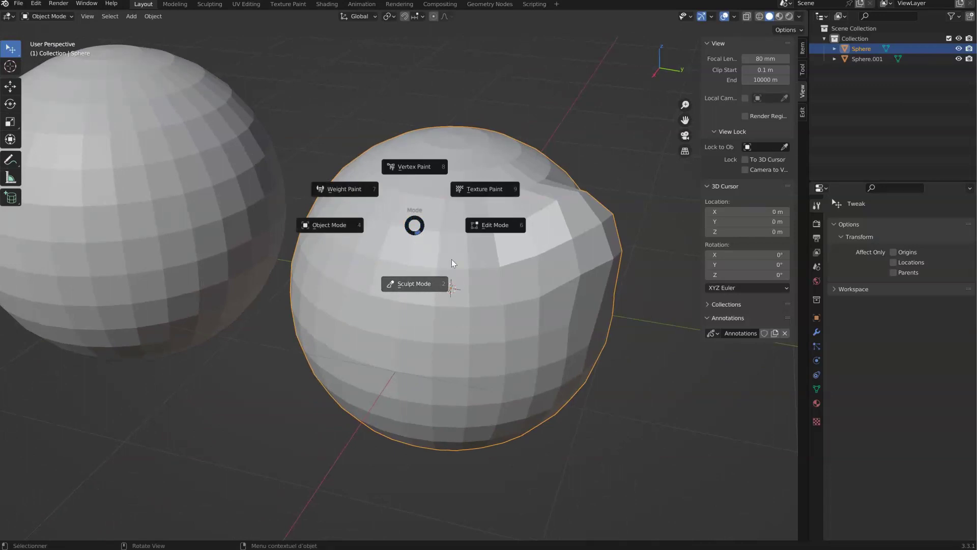
key(Escape)
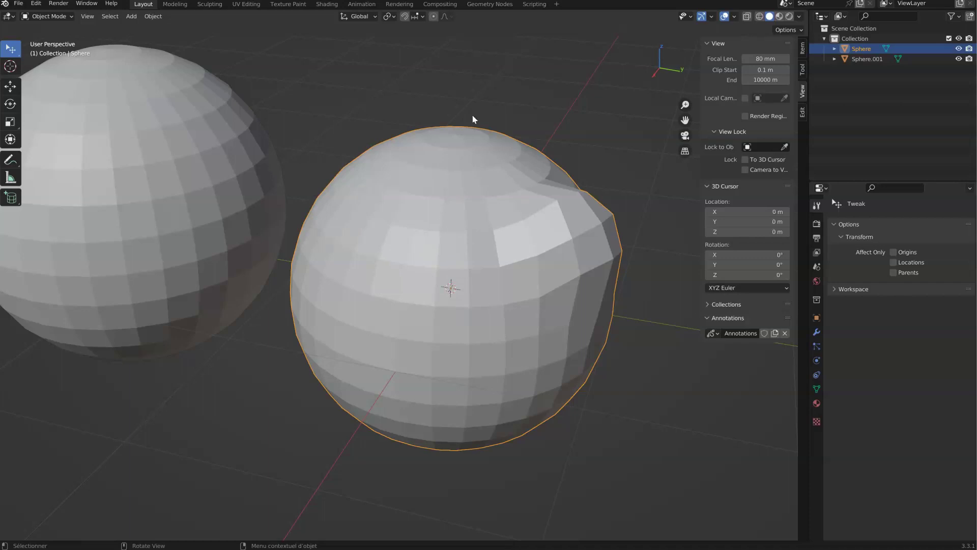
Frame the selected sphere in the viewport, and frame all objects
click(88, 16)
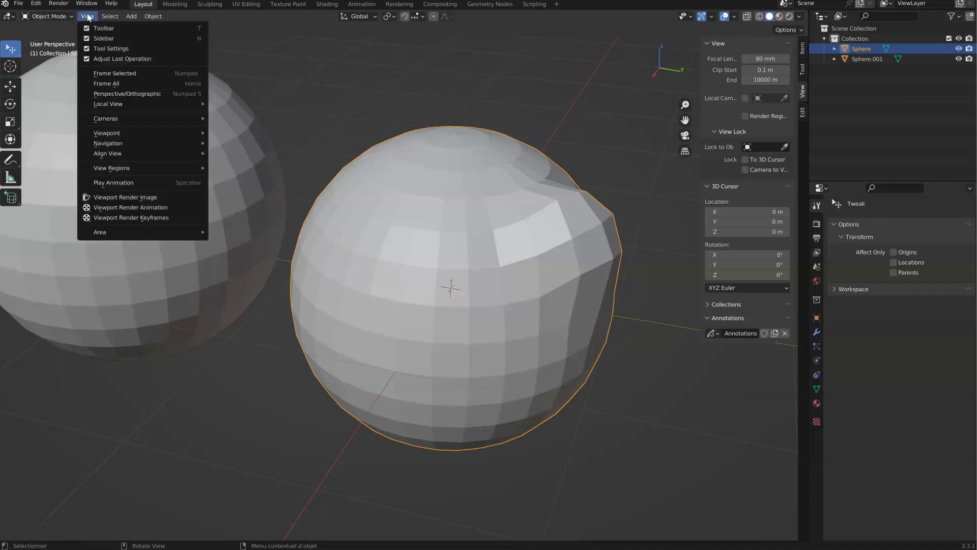
click(115, 73)
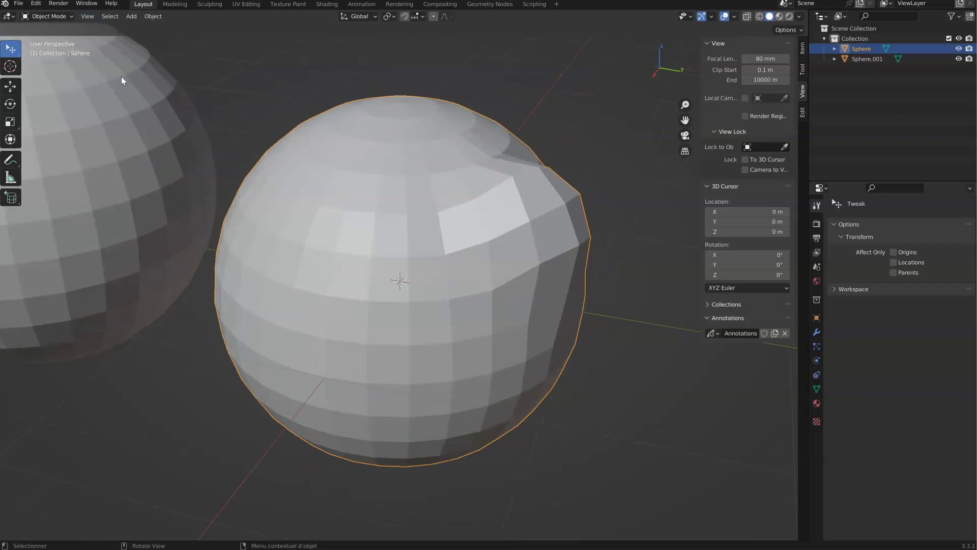
click(89, 16)
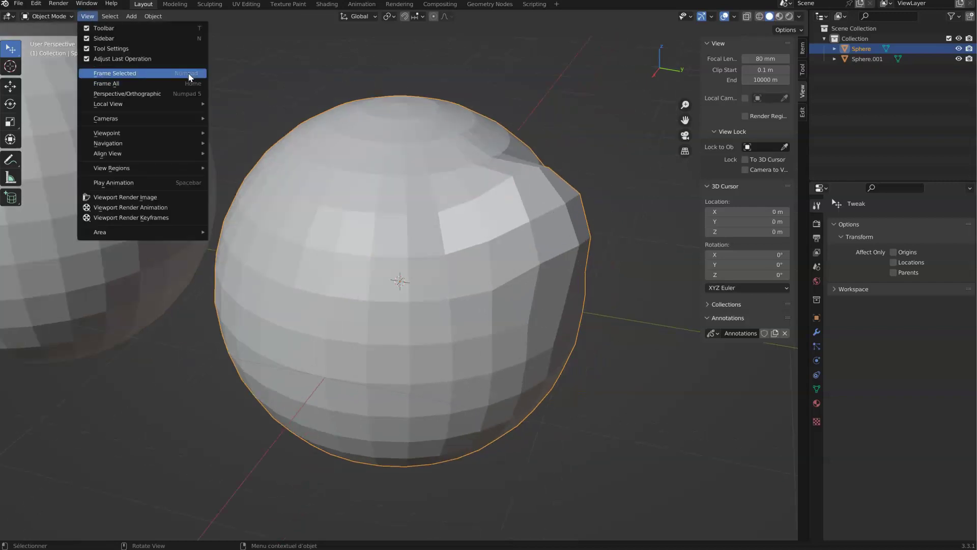
click(110, 84)
Isolate the selected sphere in Local View
click(90, 16)
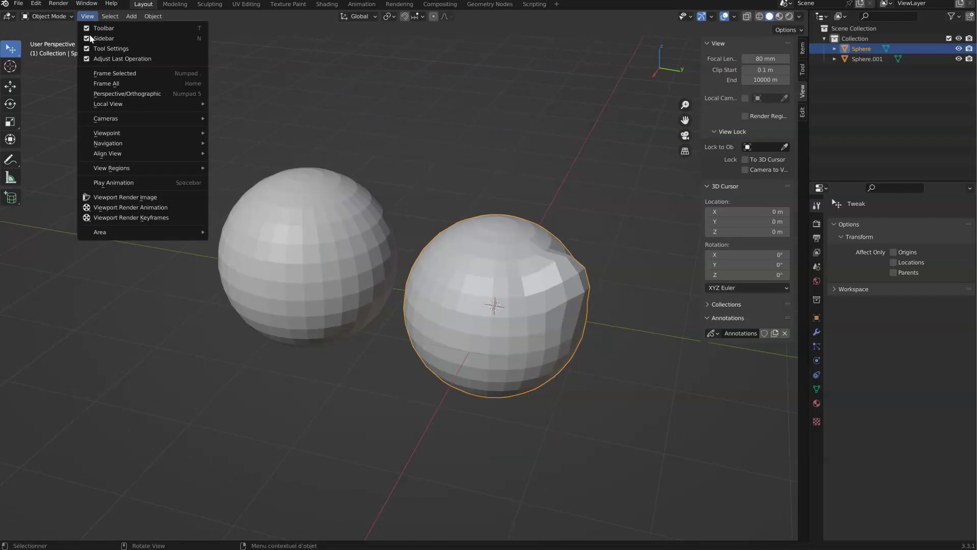
mouse_move(103, 106)
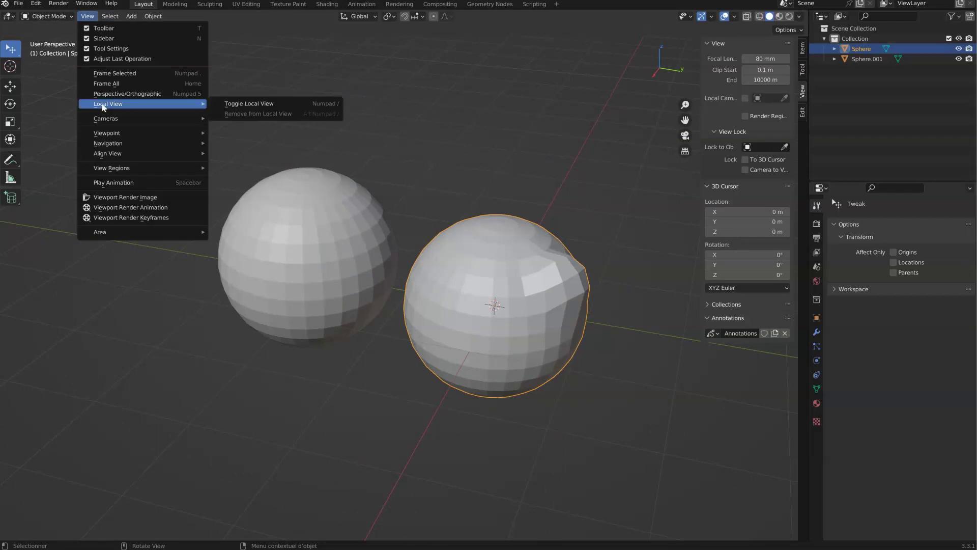
click(240, 104)
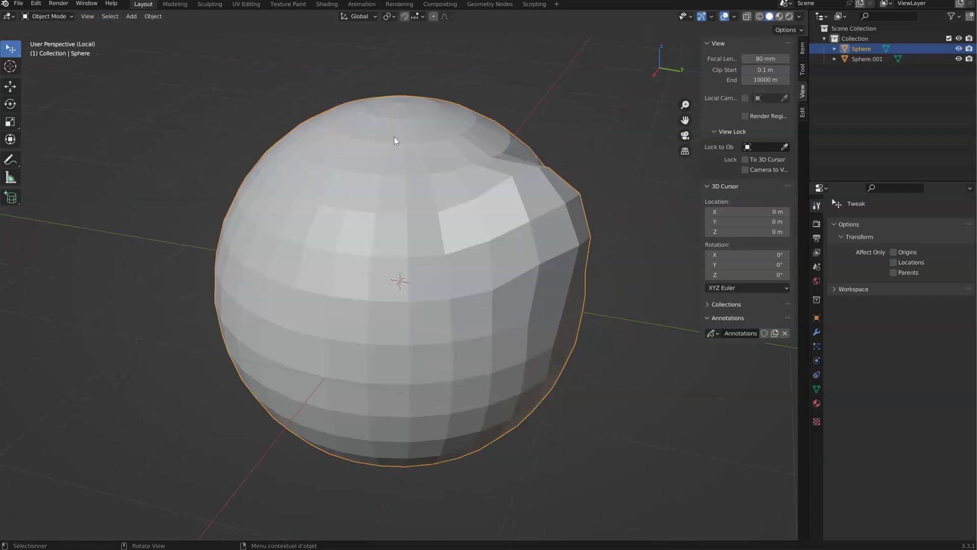
Try to remove the sphere from Local View, and toggle Local View off
click(87, 16)
mouse_move(112, 107)
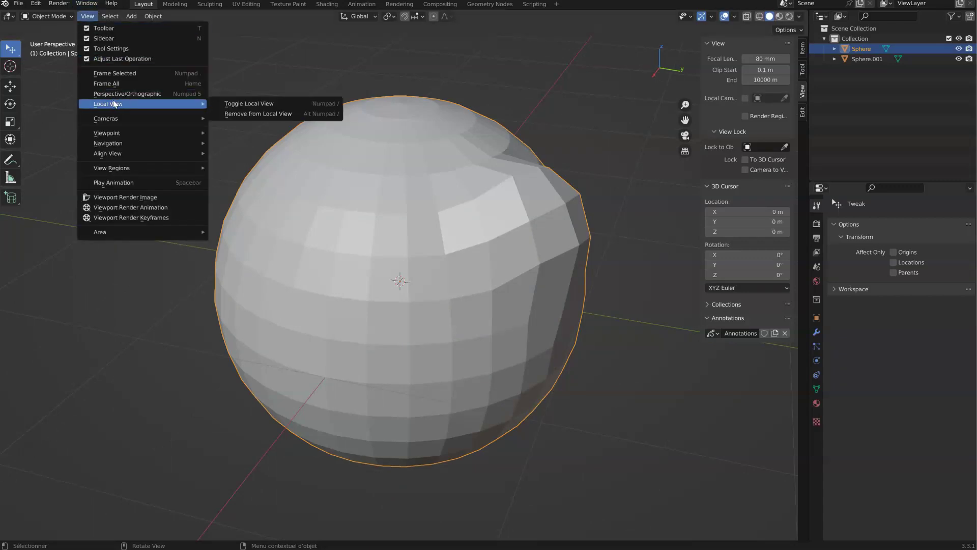
click(245, 114)
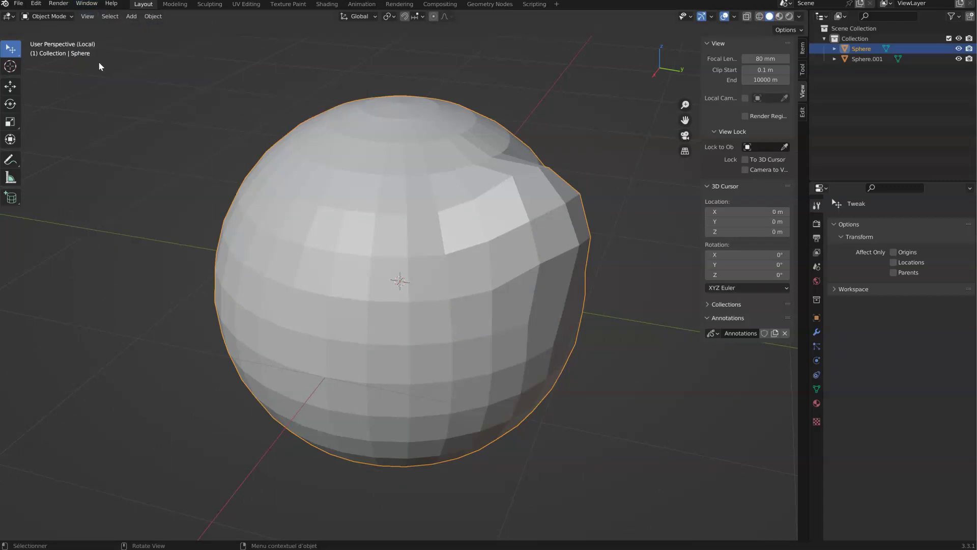
click(87, 17)
mouse_move(113, 104)
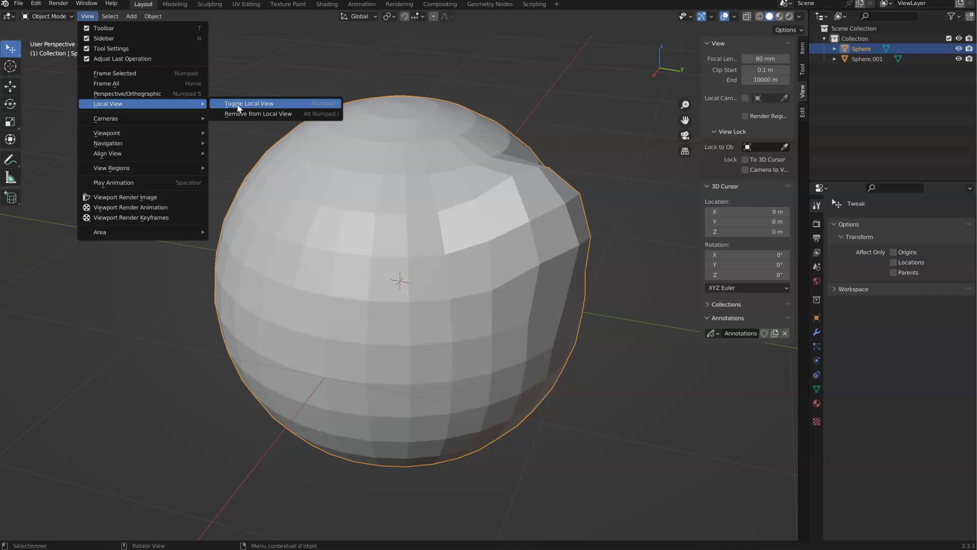
click(238, 106)
Align the view to the top of the active sphere
click(89, 17)
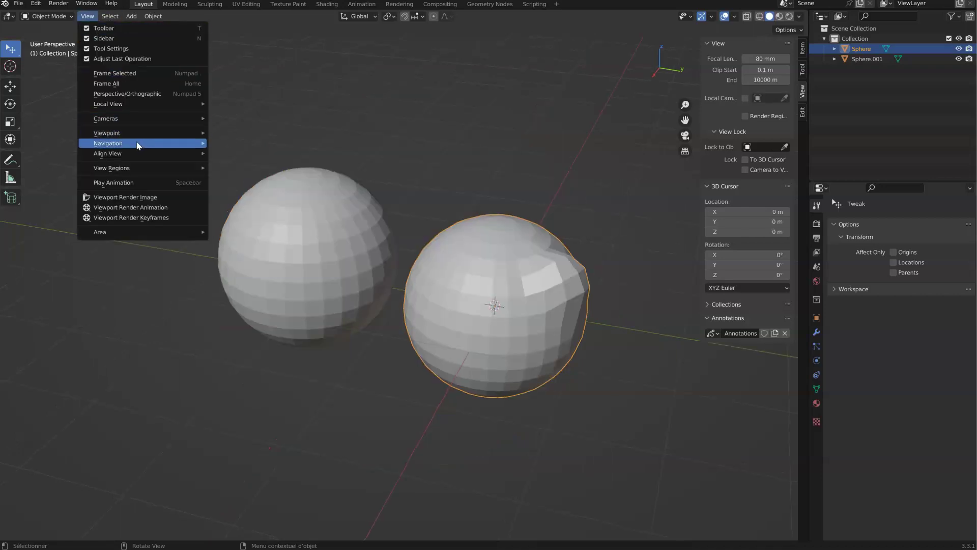
mouse_move(127, 121)
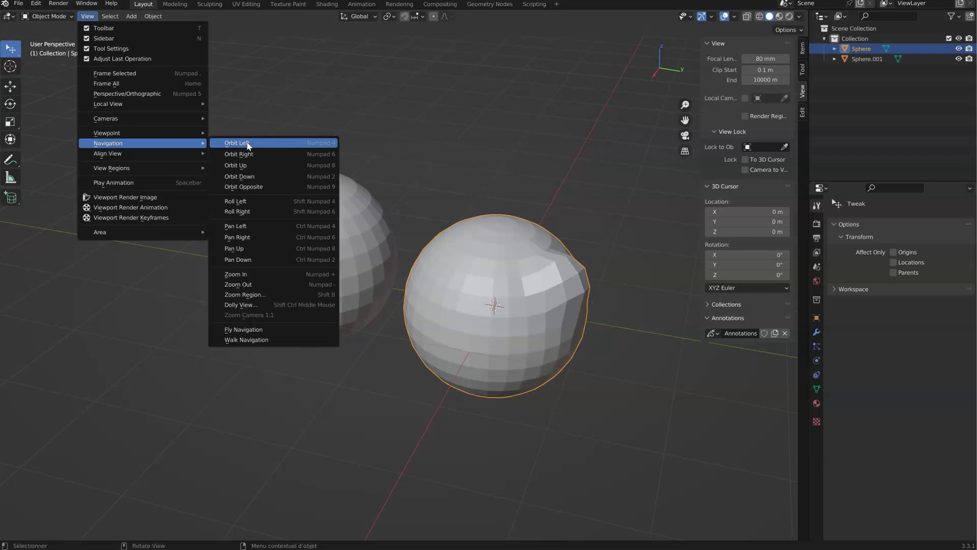
mouse_move(243, 153)
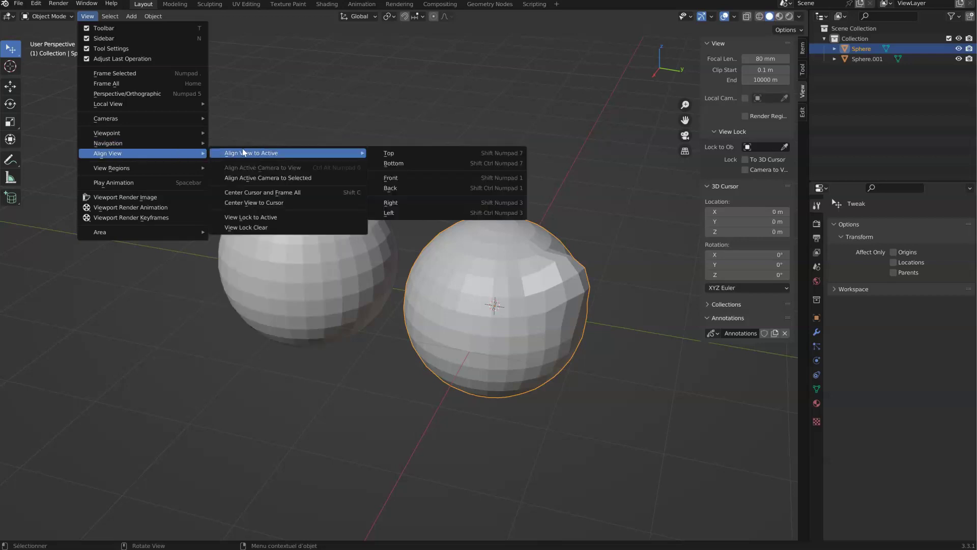
click(388, 156)
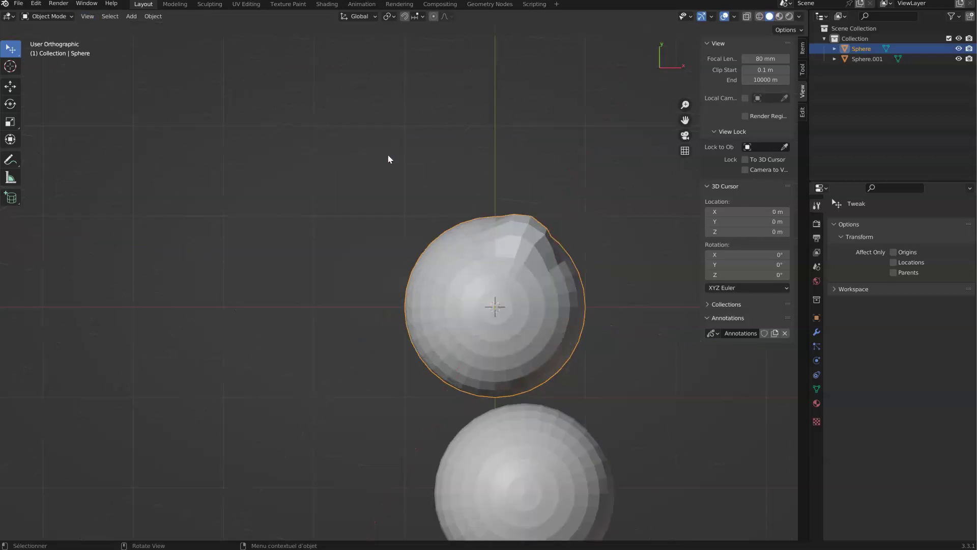
Select all objects in the scene, and deselect everything
click(87, 16)
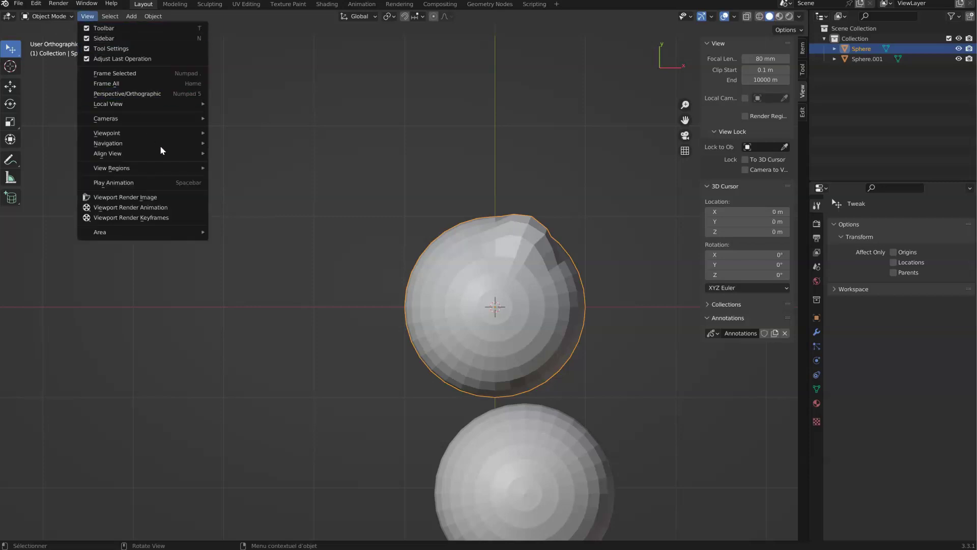
mouse_move(117, 16)
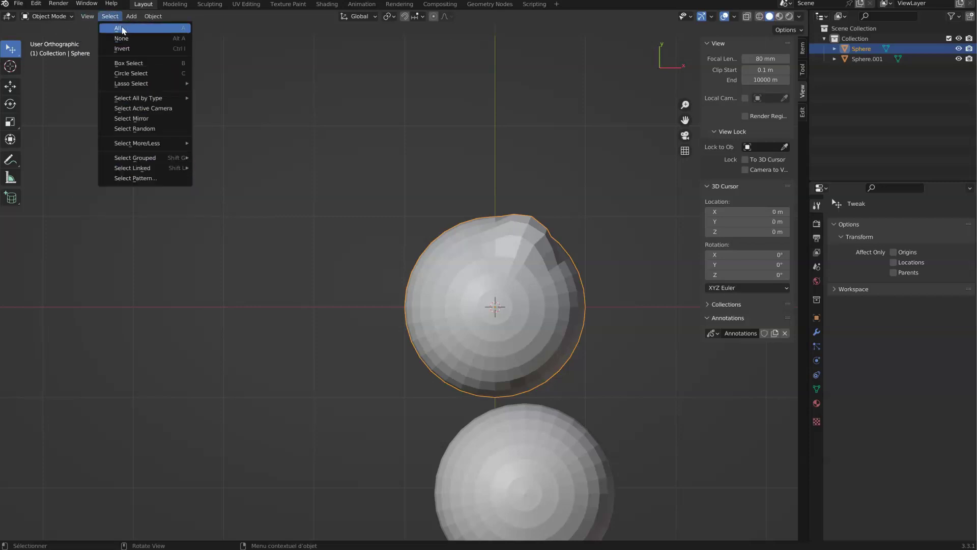
click(122, 29)
middle_drag(414, 168, 326, 179)
click(105, 16)
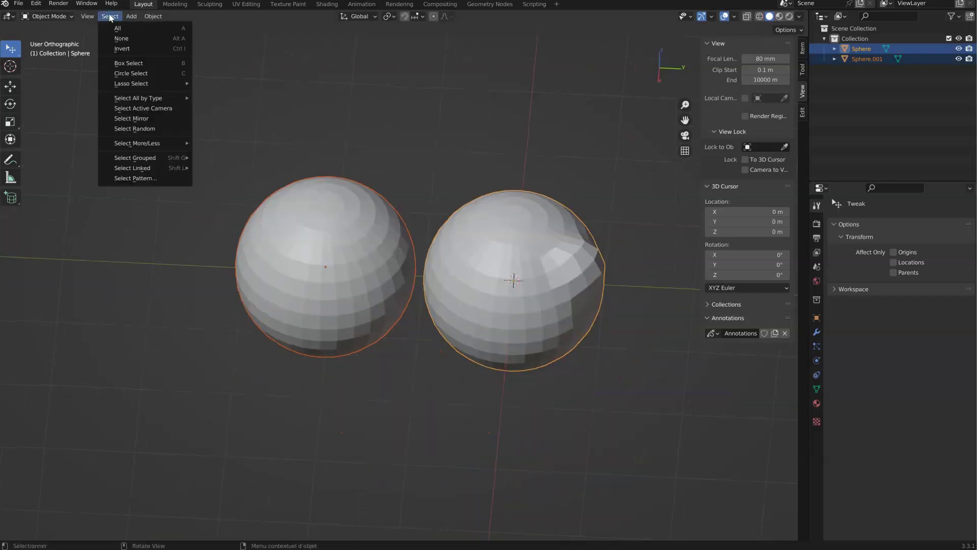
click(139, 42)
click(110, 15)
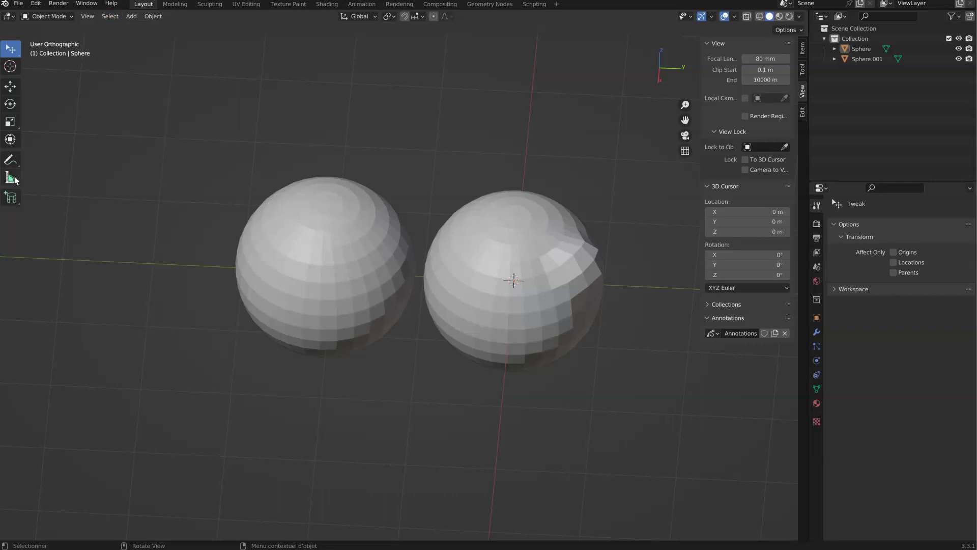
click(8, 55)
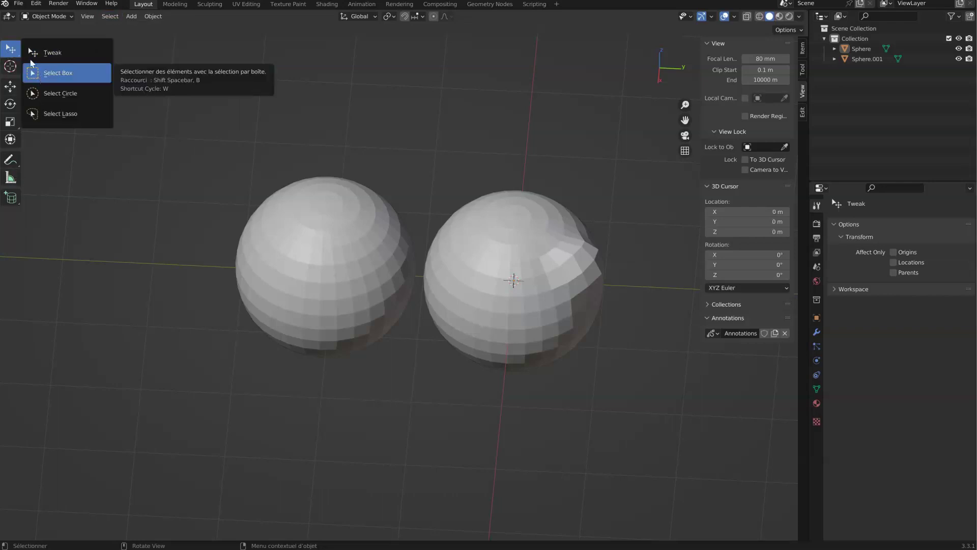
click(110, 16)
mouse_move(139, 99)
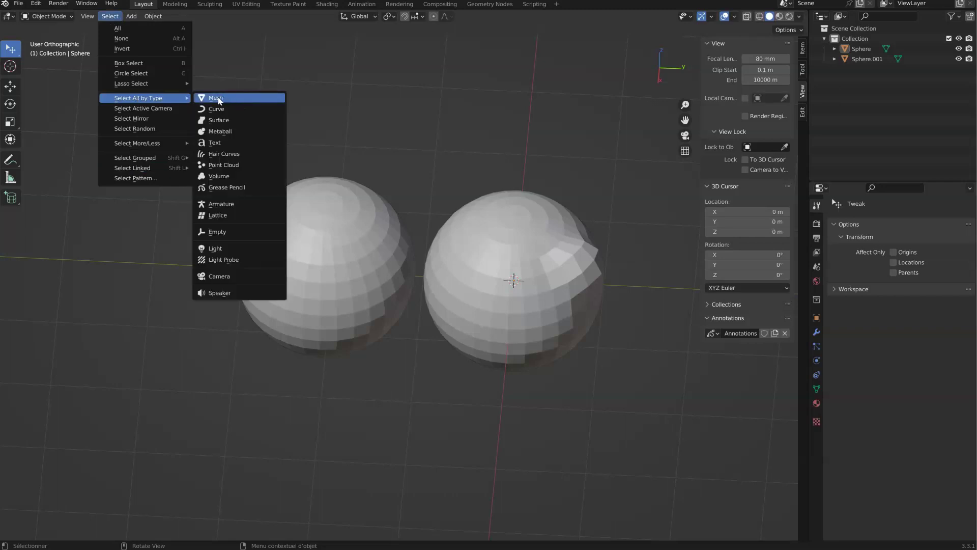
mouse_move(168, 145)
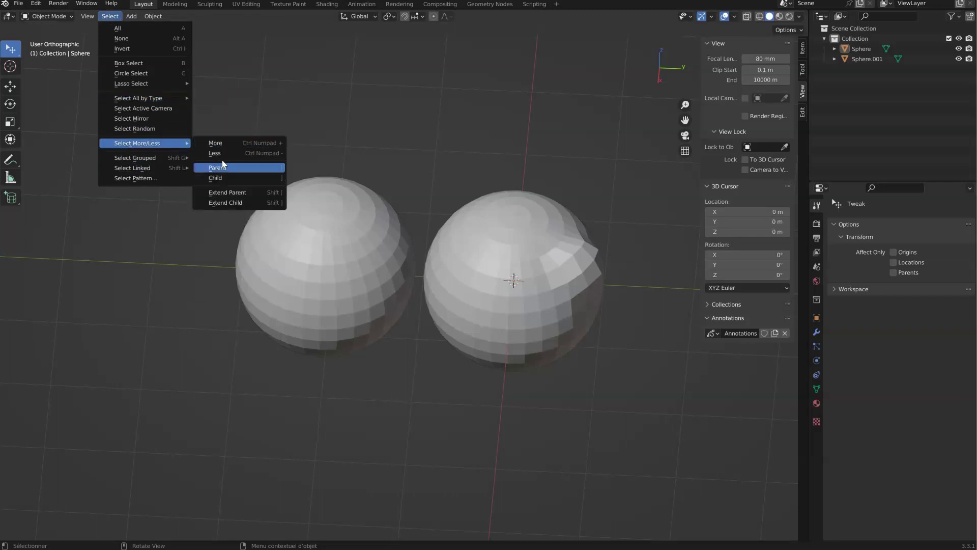
Select the deformed sphere, enter Edit Mode and select neighbouring vertices on its upper front
click(511, 214)
middle_drag(511, 214, 332, 196)
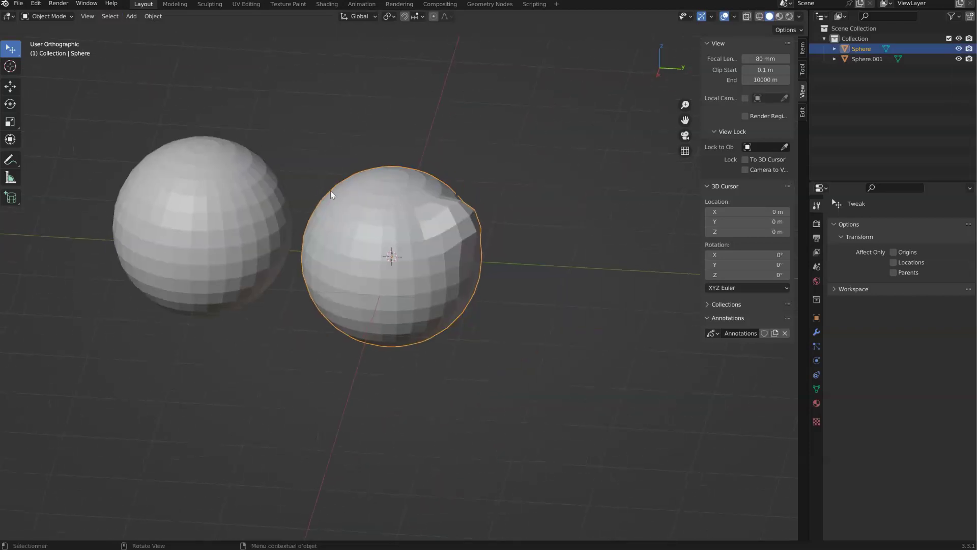
key(ctrl+Tab)
click(431, 219)
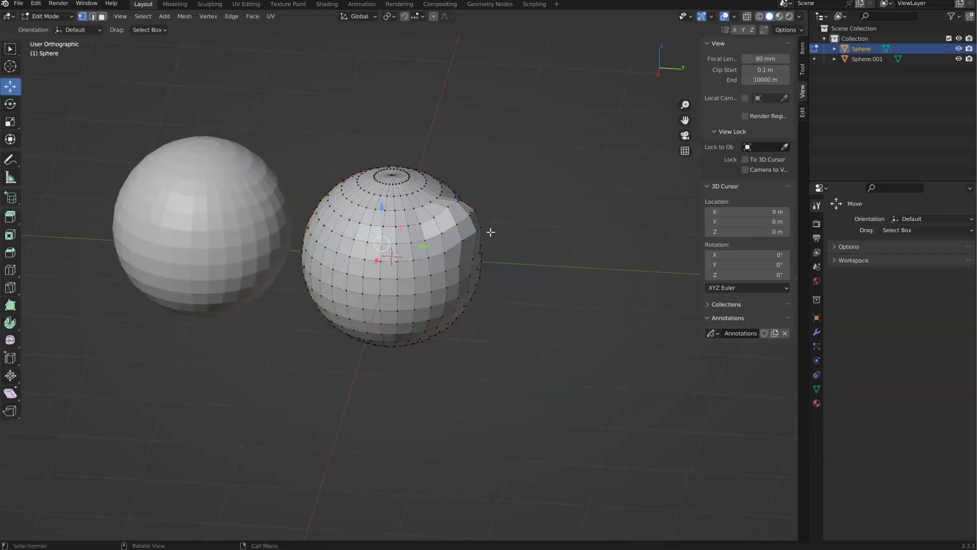
scroll(351, 214, up, 4)
shift+click(322, 195)
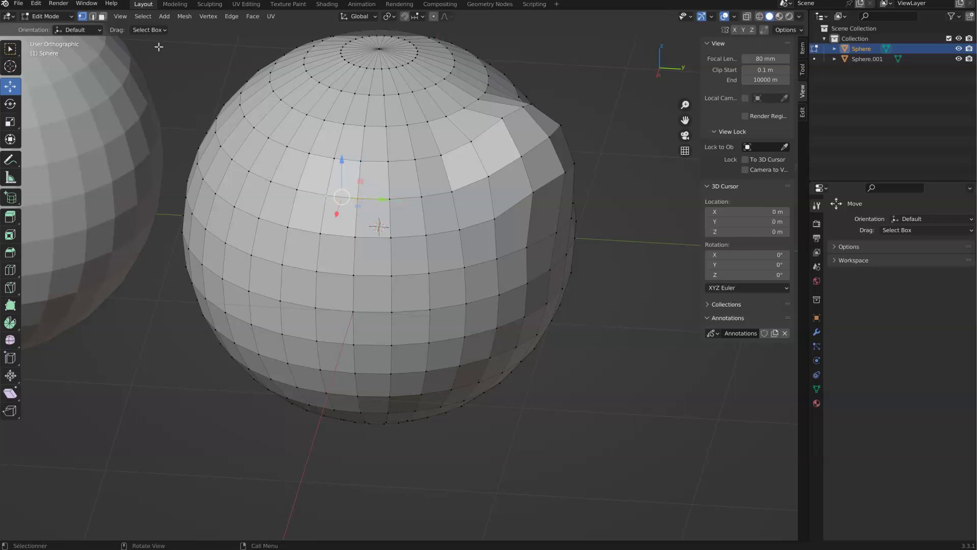
Grow the vertex selection on the sphere's front several times with Select More, and shrink it again with Select Less
click(143, 16)
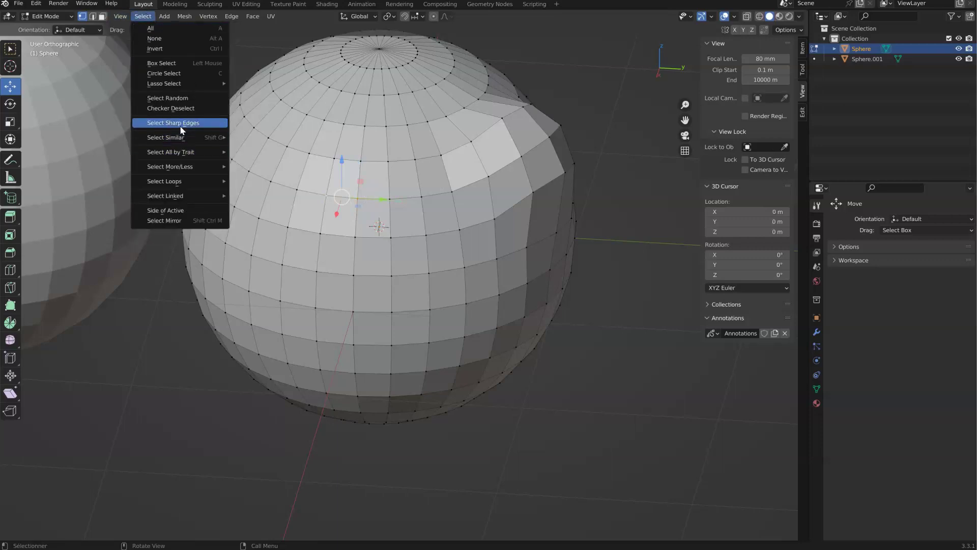
mouse_move(192, 172)
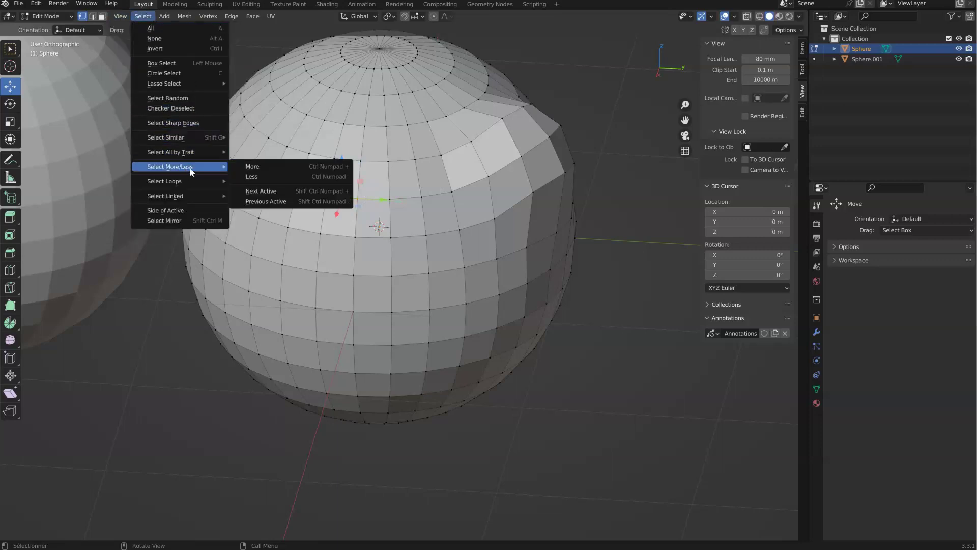
click(263, 166)
key(ctrl+KP_Add)
key(ctrl+KP_Add)
key(ctrl+KP_Add)
key(ctrl+KP_Subtract)
key(ctrl+KP_Subtract)
key(ctrl+KP_Subtract)
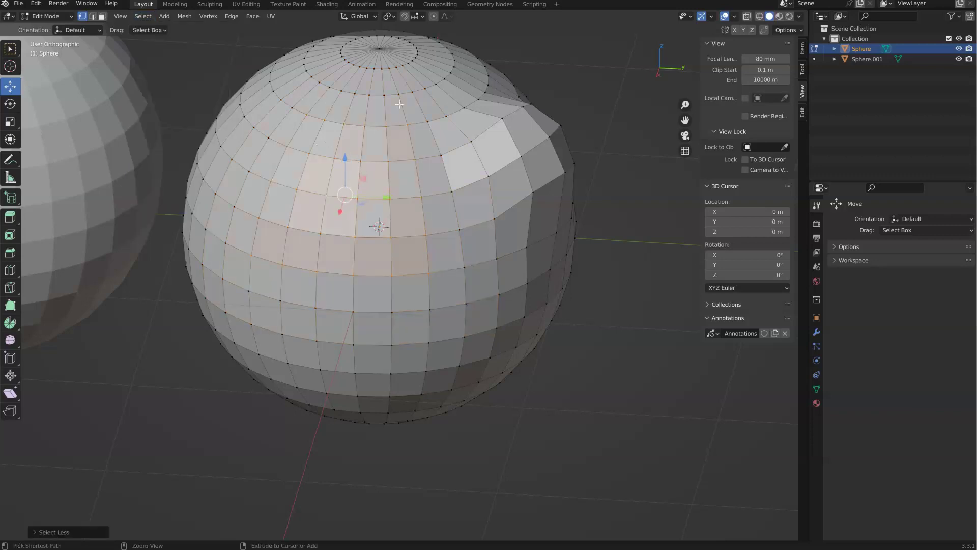
Switch the deformed sphere back to Object Mode
key(ctrl+Tab)
click(235, 173)
key(ctrl+Tab)
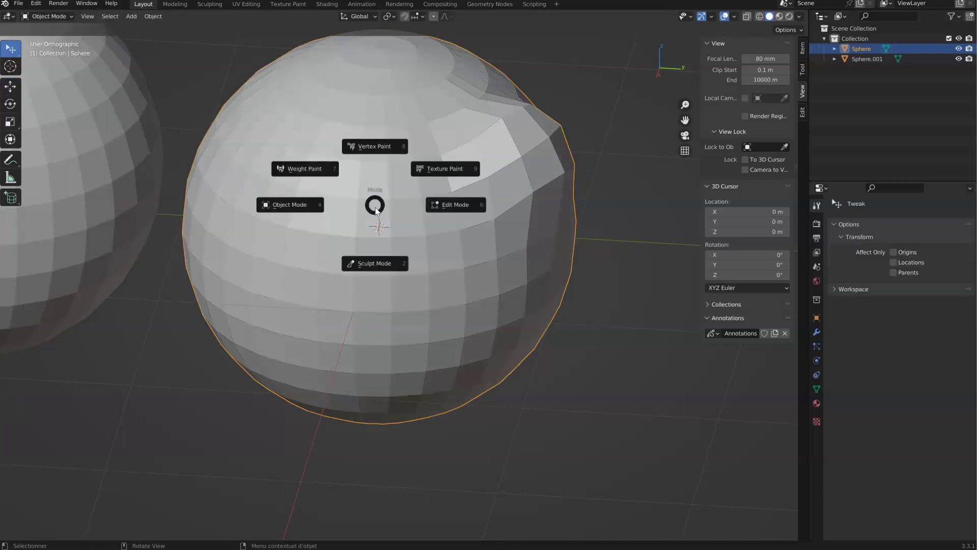
click(276, 205)
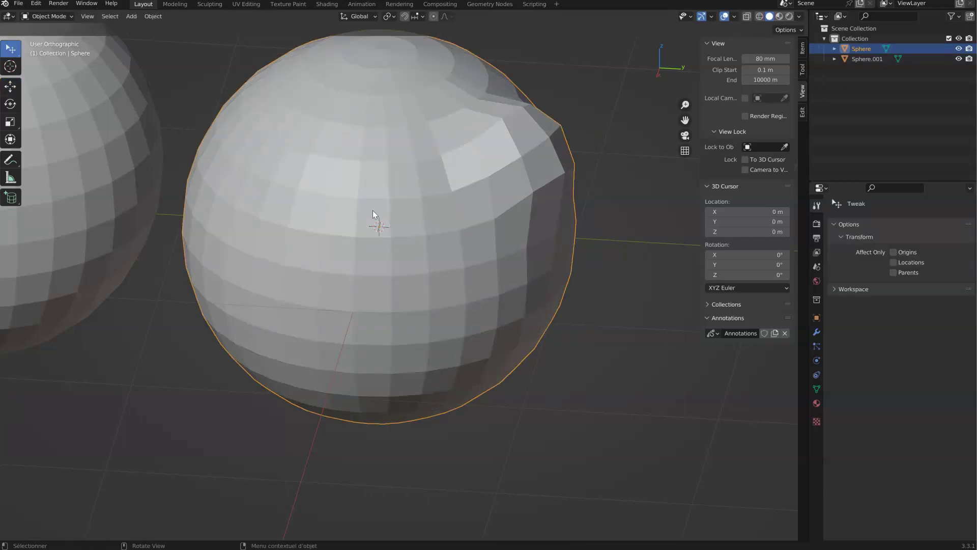
click(110, 17)
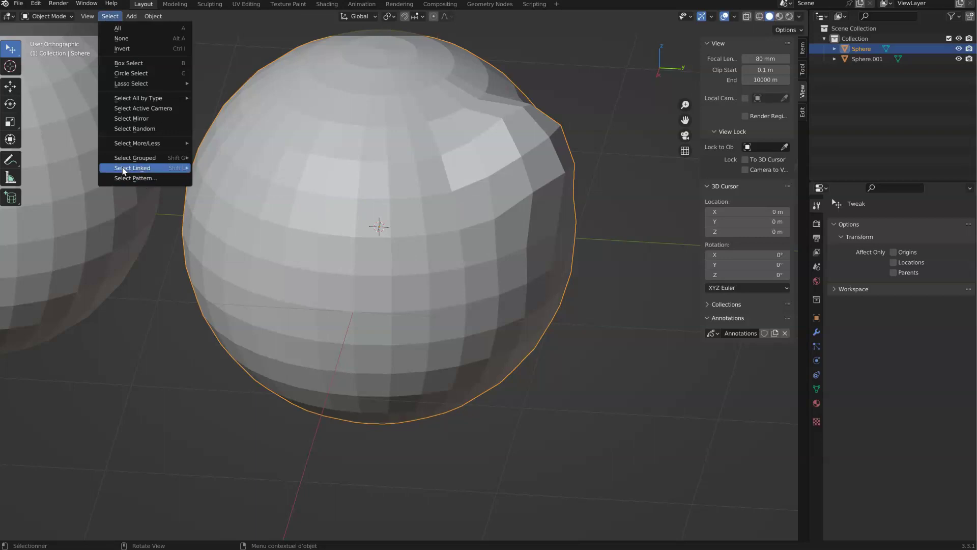
mouse_move(127, 160)
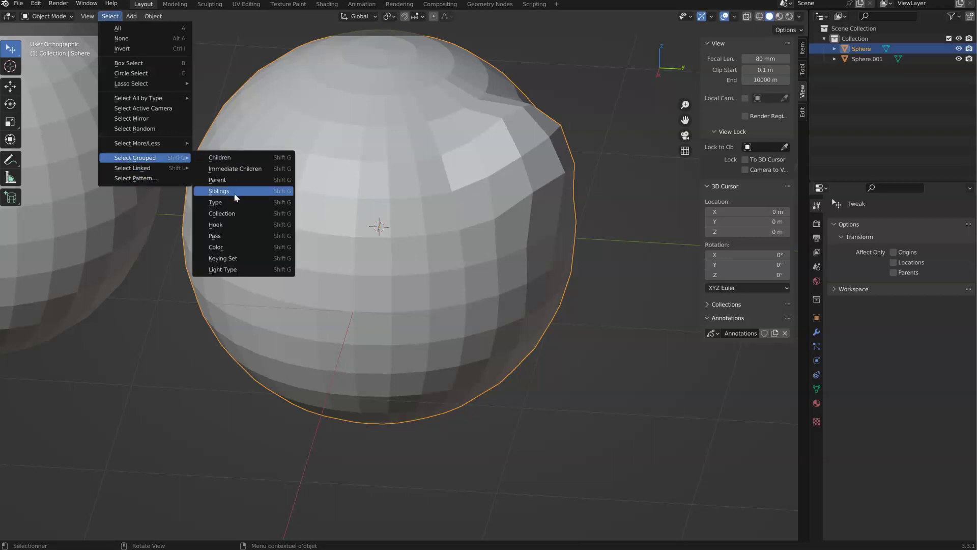
click(135, 17)
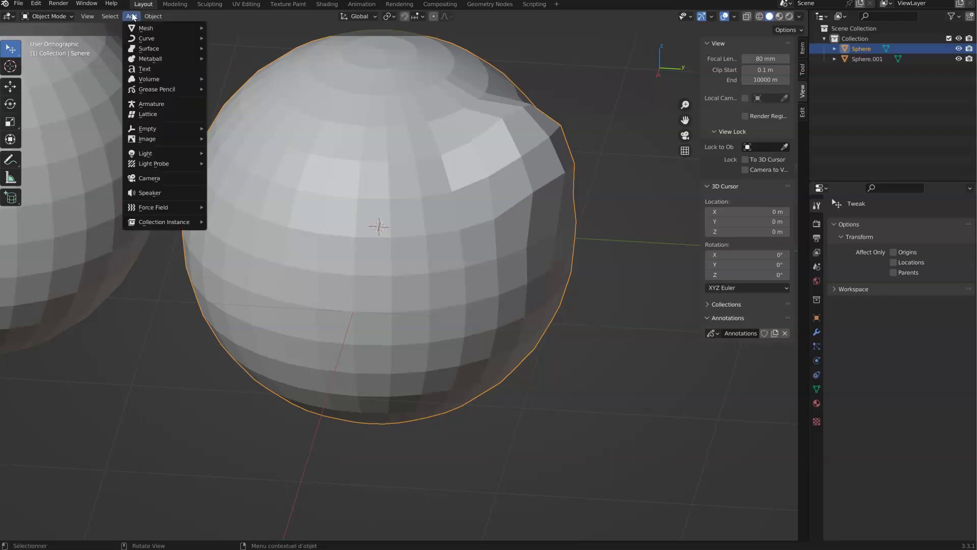
mouse_move(154, 40)
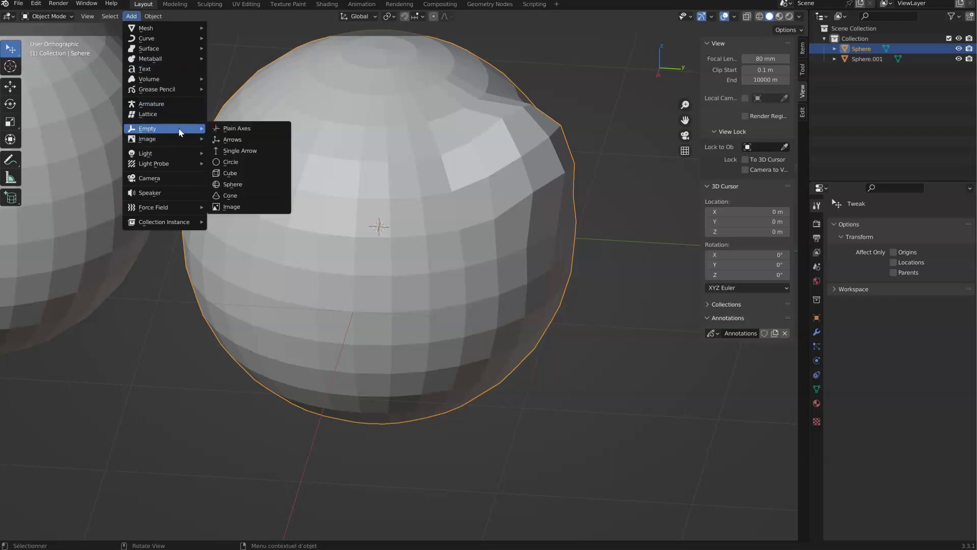
mouse_move(149, 156)
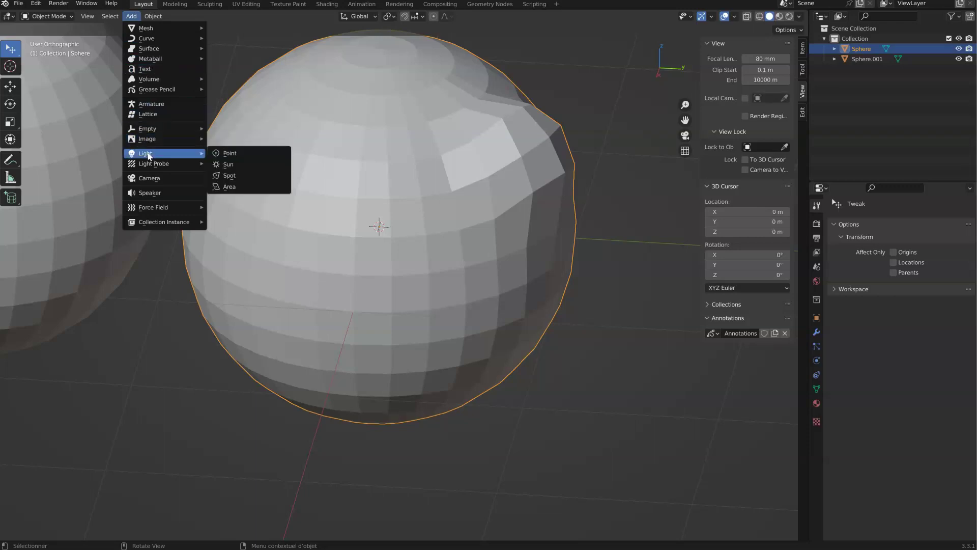
mouse_move(153, 17)
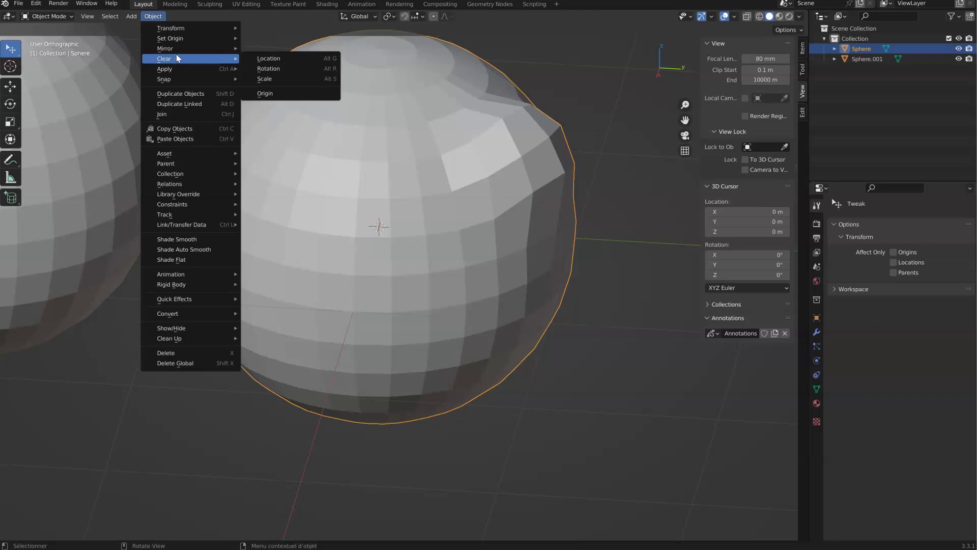
Select the undeformed sphere, show its Transform properties and scale it uniformly to about 0.517
click(104, 183)
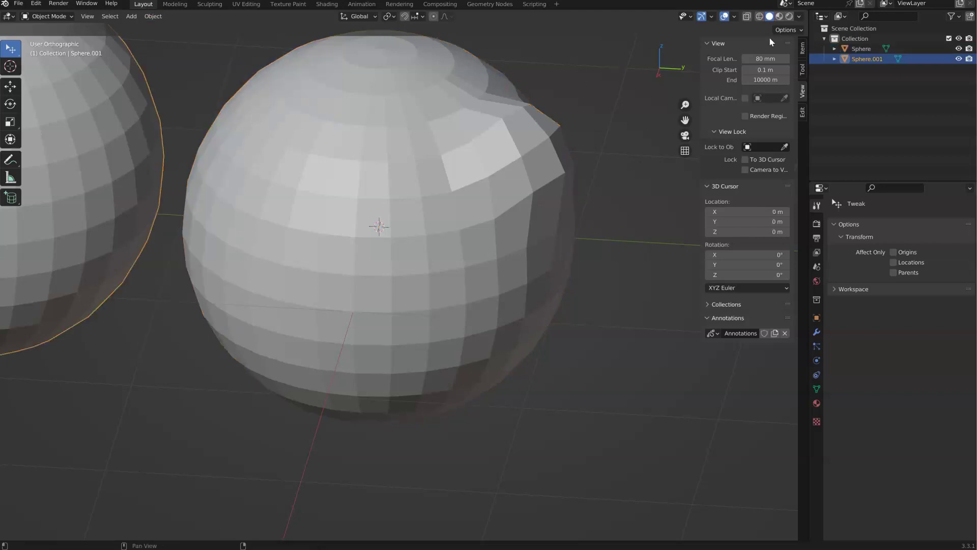
click(802, 49)
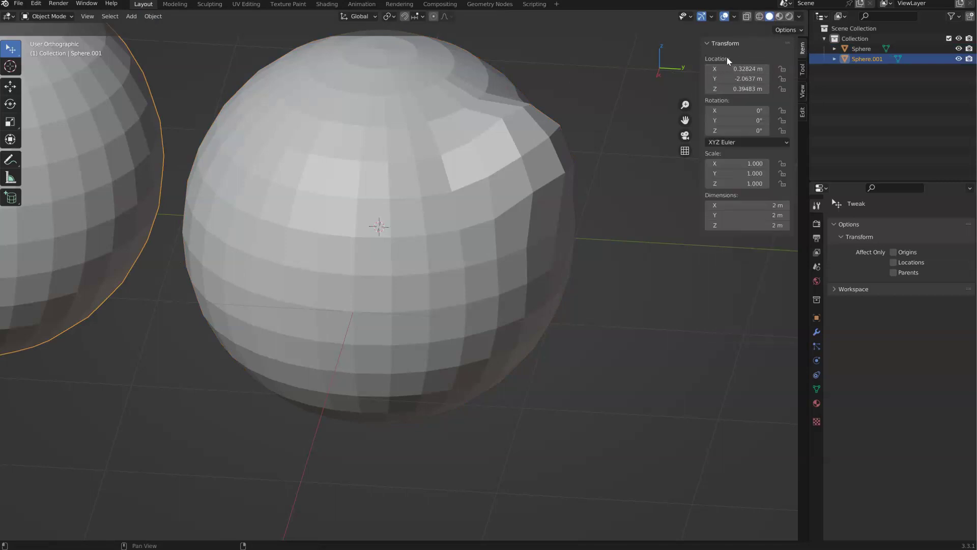
scroll(427, 181, down, 3)
key(s)
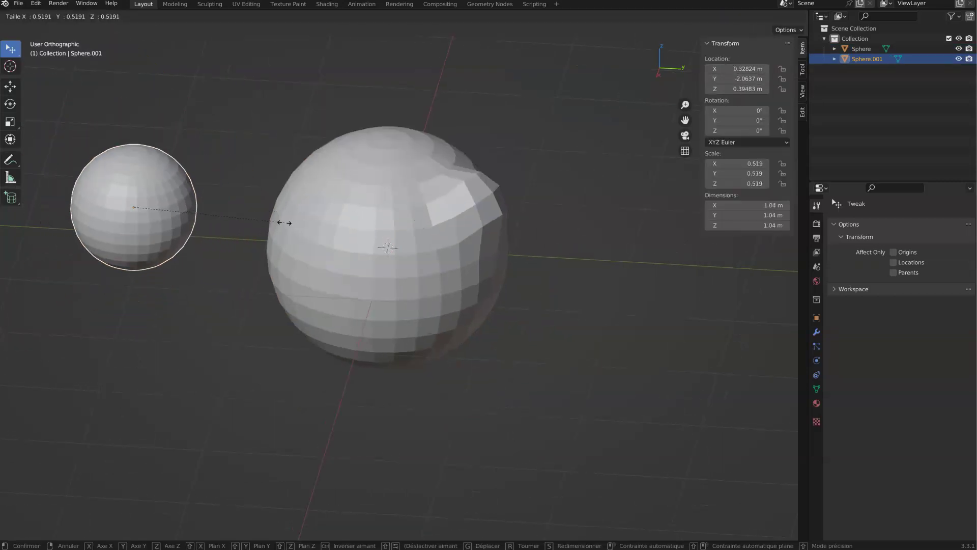
click(284, 222)
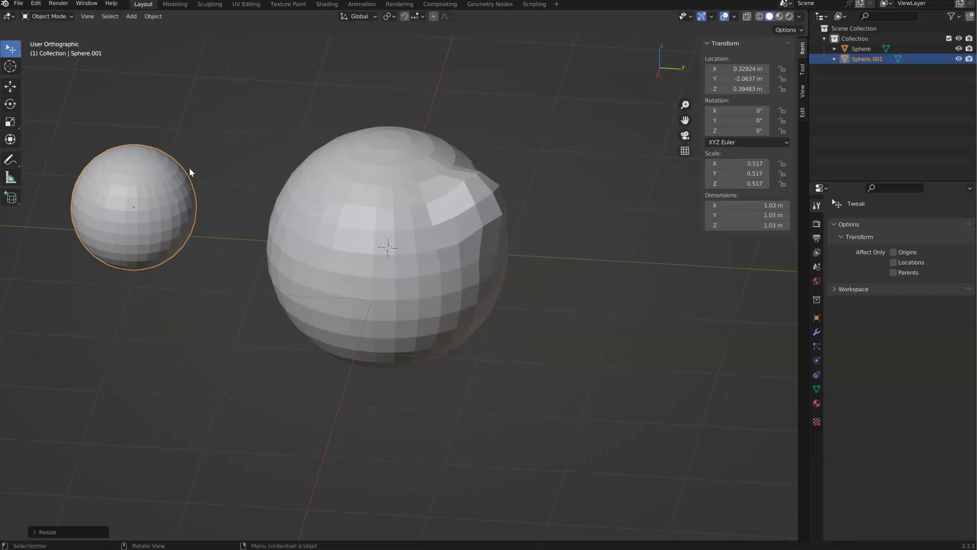
Rotate the small sphere freely with three trackball rotations, to about X 176°, Y 129° and Z 198°
key(r)
key(r)
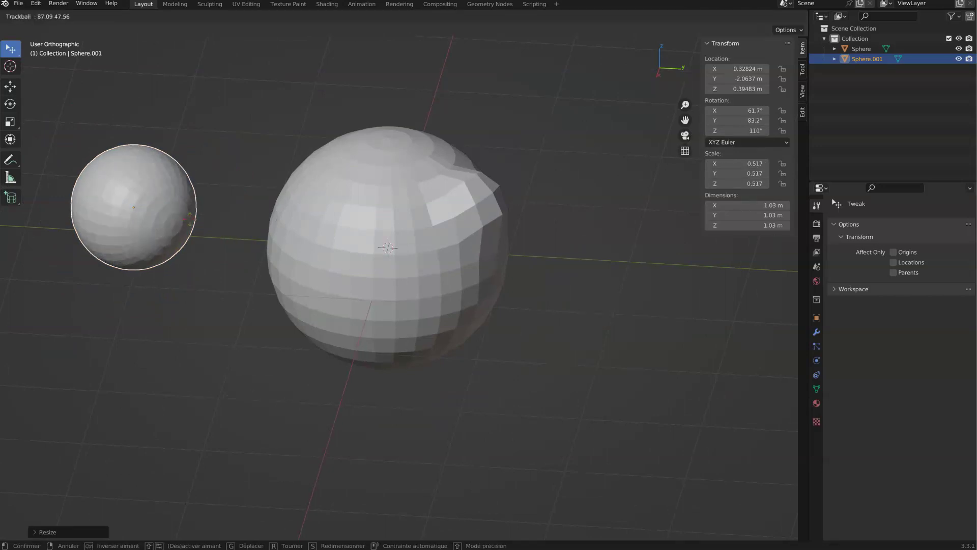
click(175, 210)
key(r)
key(r)
click(156, 188)
key(r)
key(r)
click(189, 170)
Clear the small sphere's location so it sits at the world origin
click(152, 16)
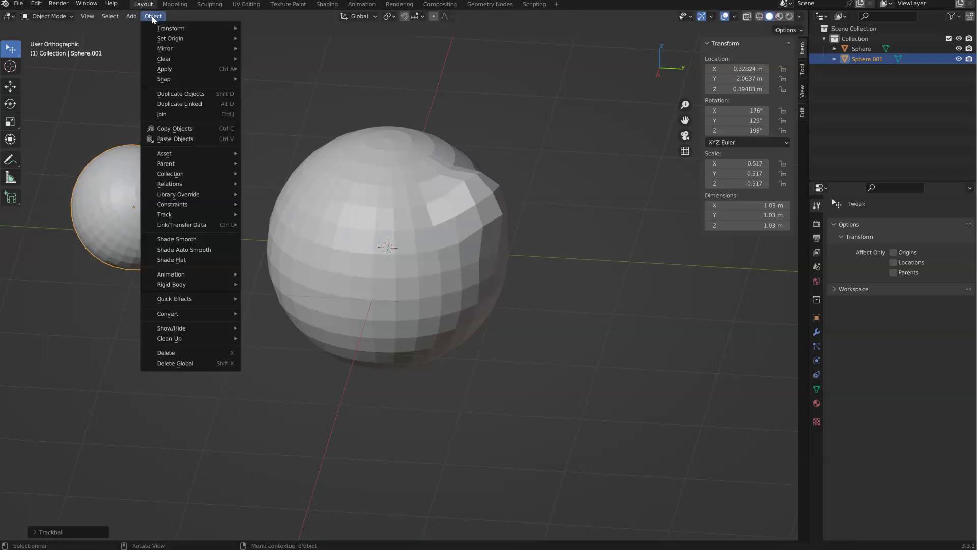
mouse_move(185, 62)
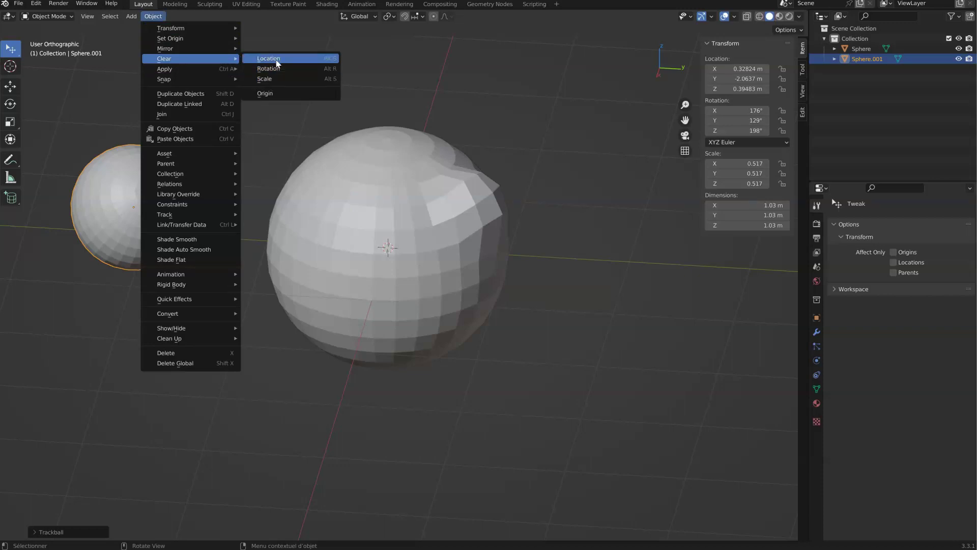
click(300, 63)
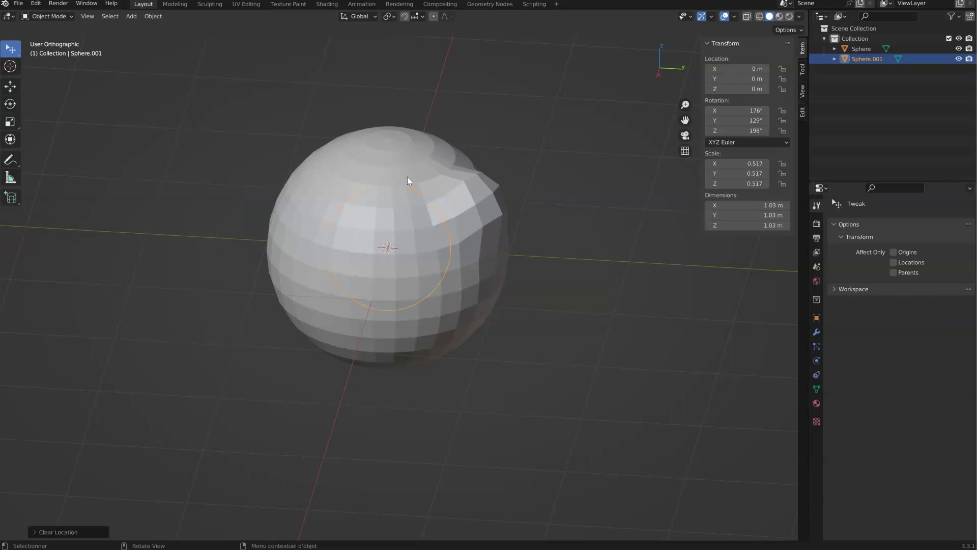
Delete the large deformed sphere that surrounds the small one
click(488, 208)
key(x)
click(454, 230)
Select the remaining sphere and clear its rotation and scale
click(402, 236)
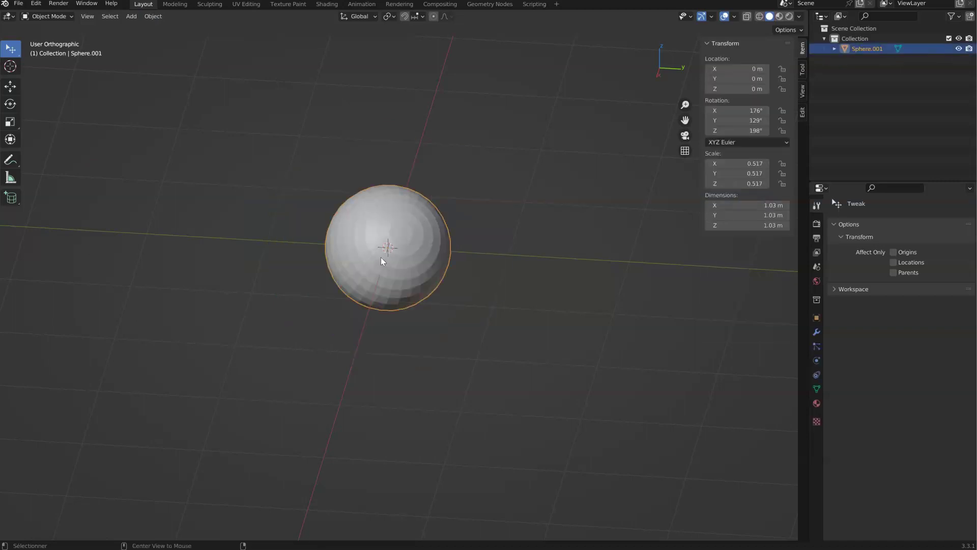
key(alt+r)
key(alt+s)
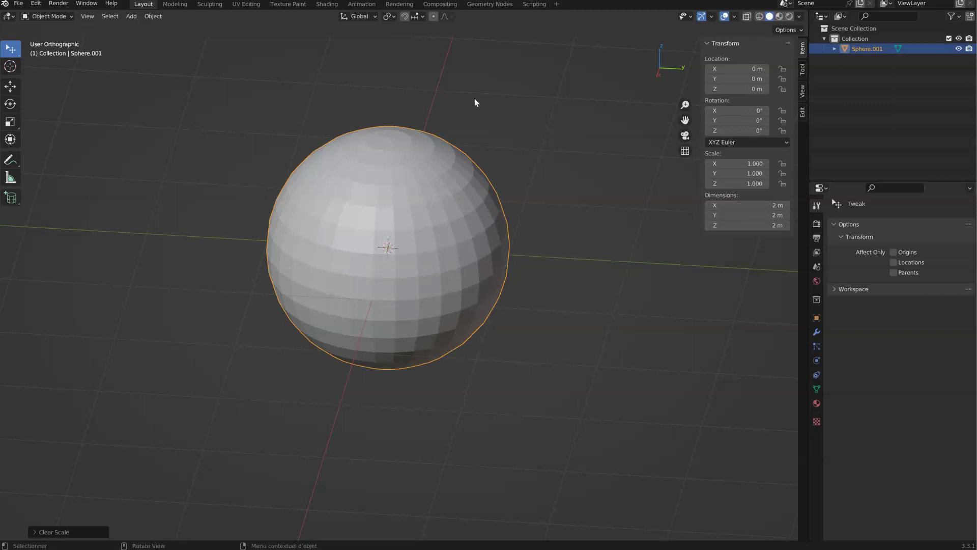
Rotate the sphere freely with a trackball rotation to about X -13.7°, Y 65.2° and Z 1.68°
key(r)
key(r)
click(470, 275)
Scale the sphere uniformly to about 0.571 and move it to about X -0.01 m, Y -1.25 m, Z 0.36 m
key(s)
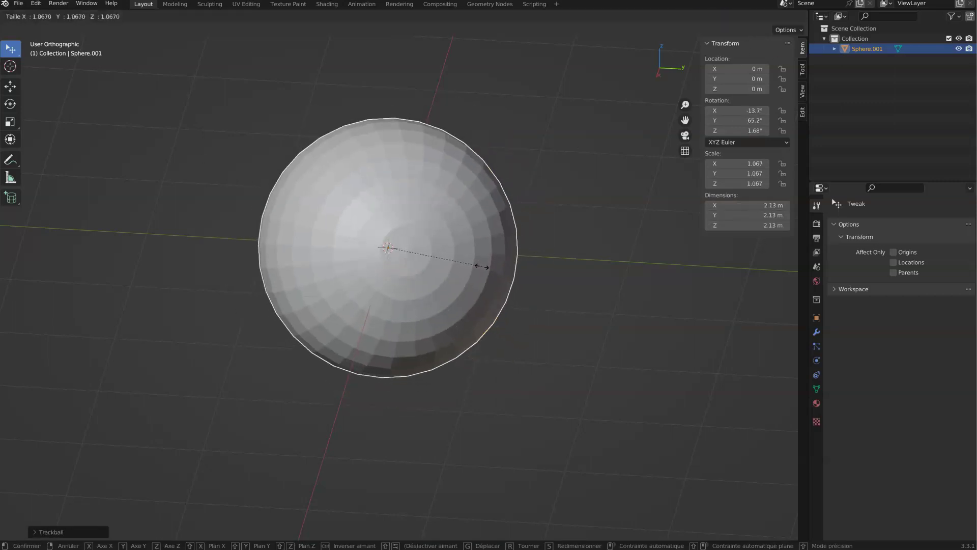
click(434, 273)
key(g)
click(254, 203)
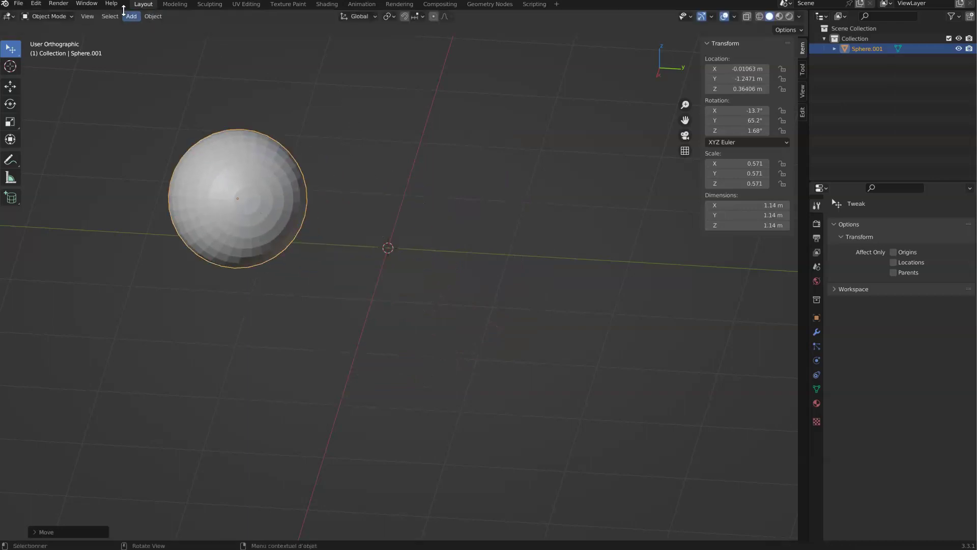
Apply all transforms to the sphere and activate the Move tool to show its origin
click(154, 16)
mouse_move(178, 72)
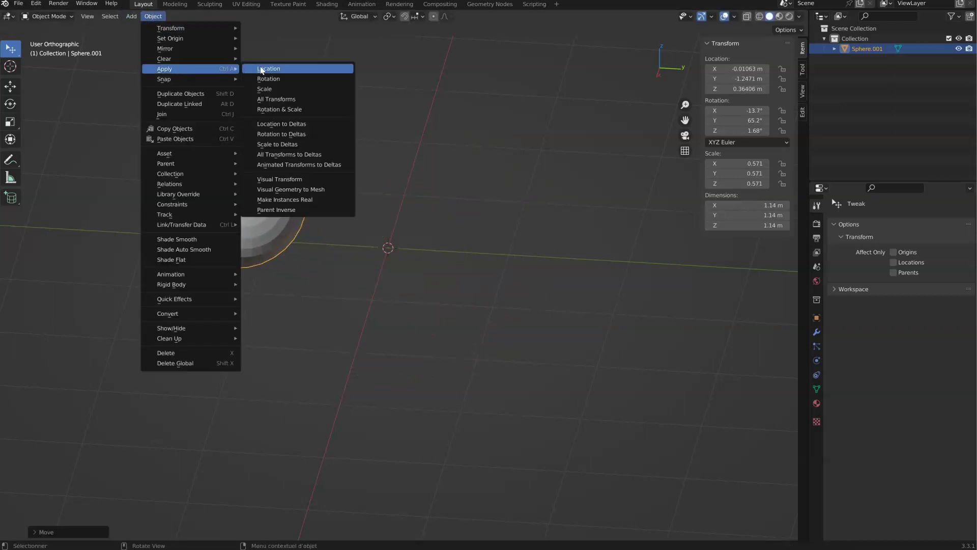
click(281, 100)
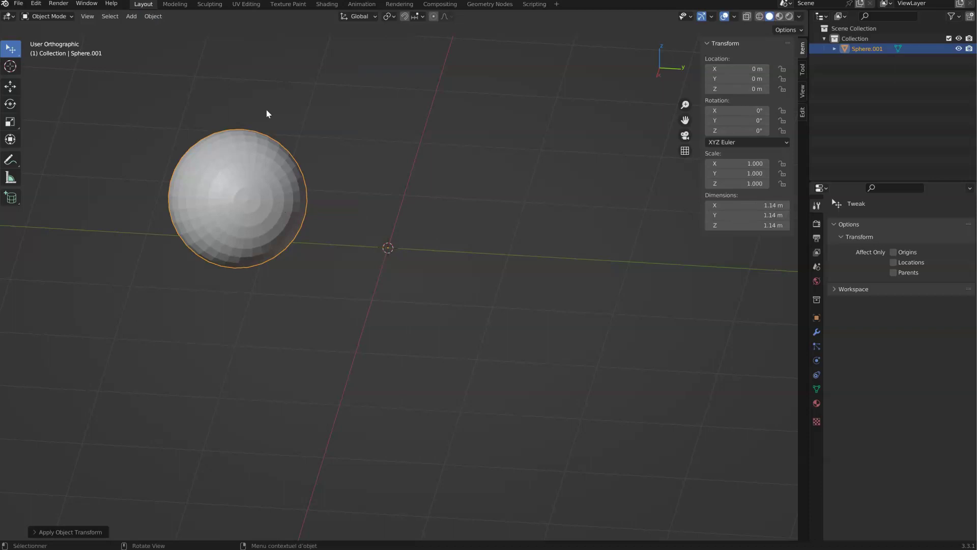
click(10, 86)
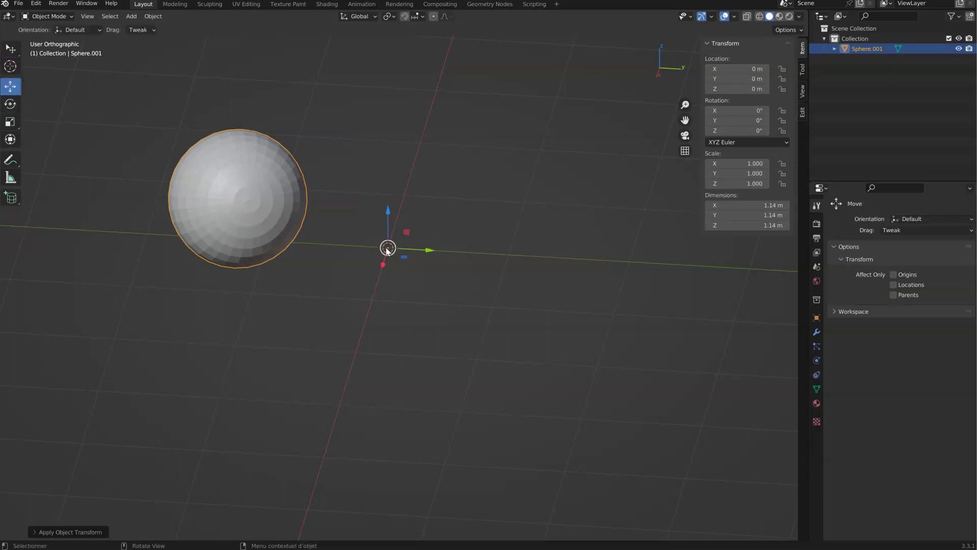
Enter Edit Mode on the sphere
click(158, 14)
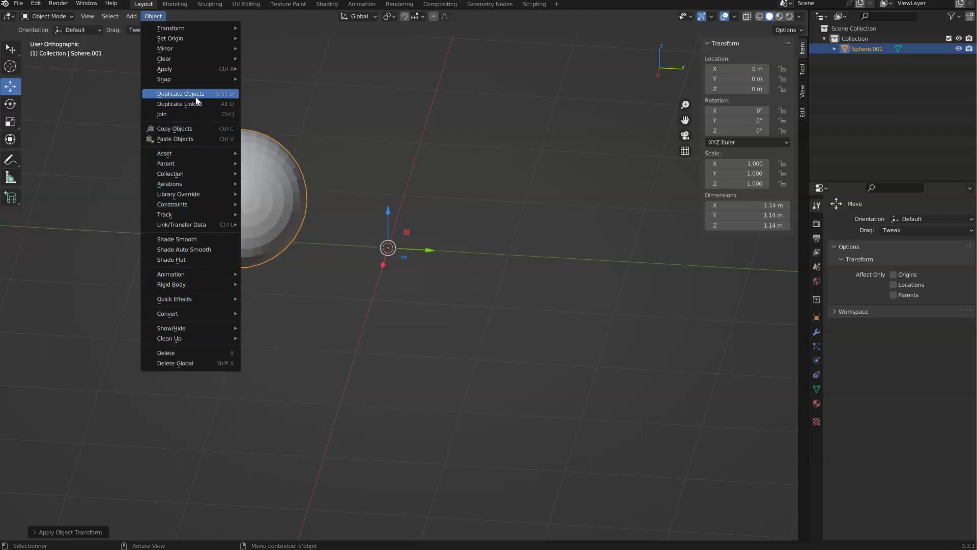
middle_drag(228, 170, 309, 185)
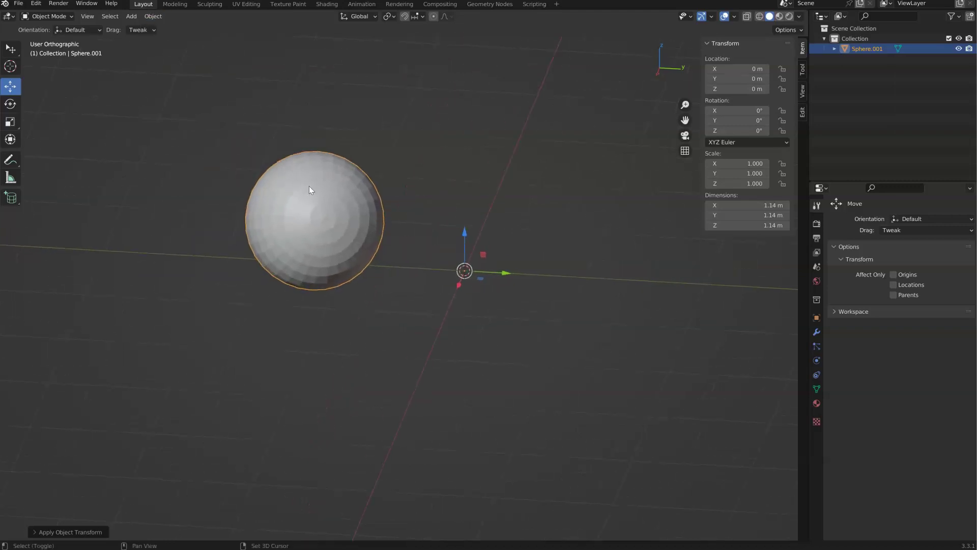
click(47, 16)
click(40, 37)
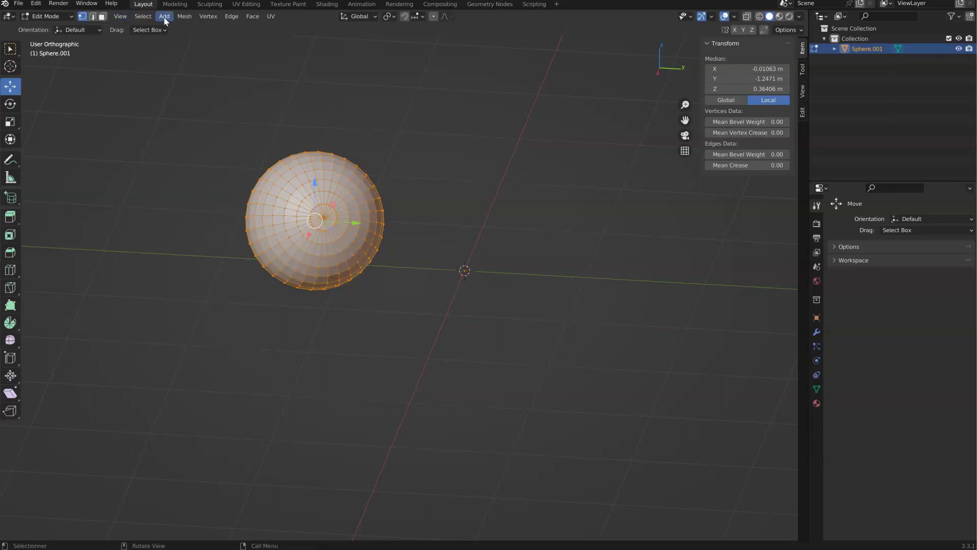
click(184, 17)
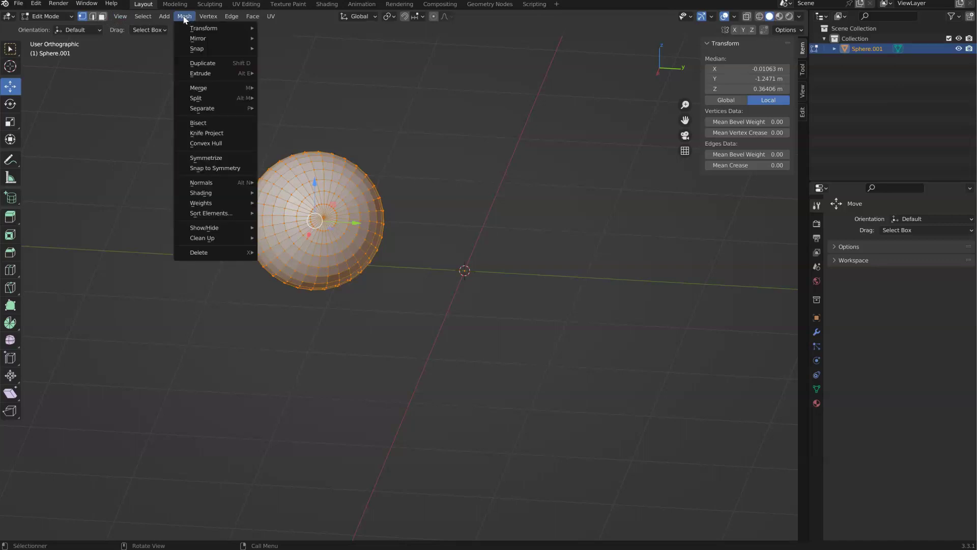
mouse_move(194, 28)
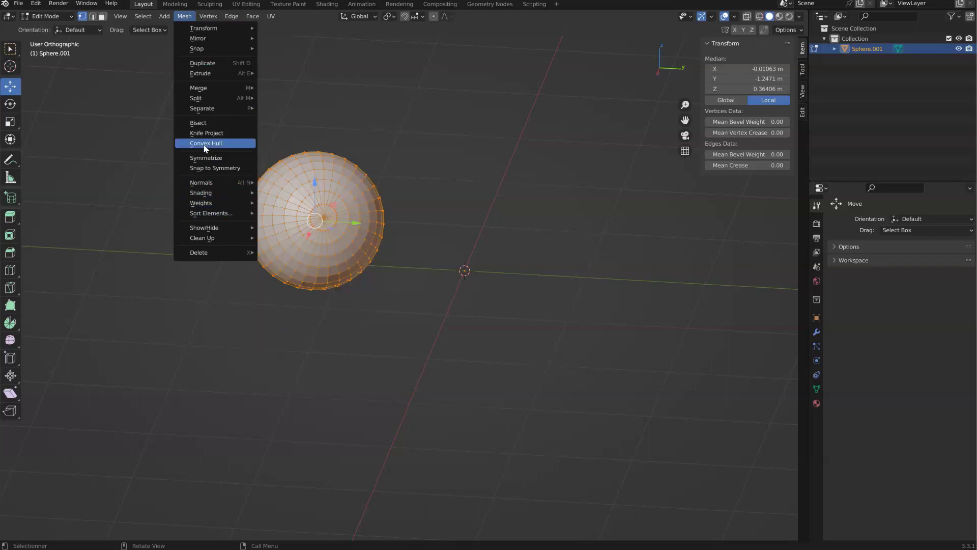
mouse_move(204, 113)
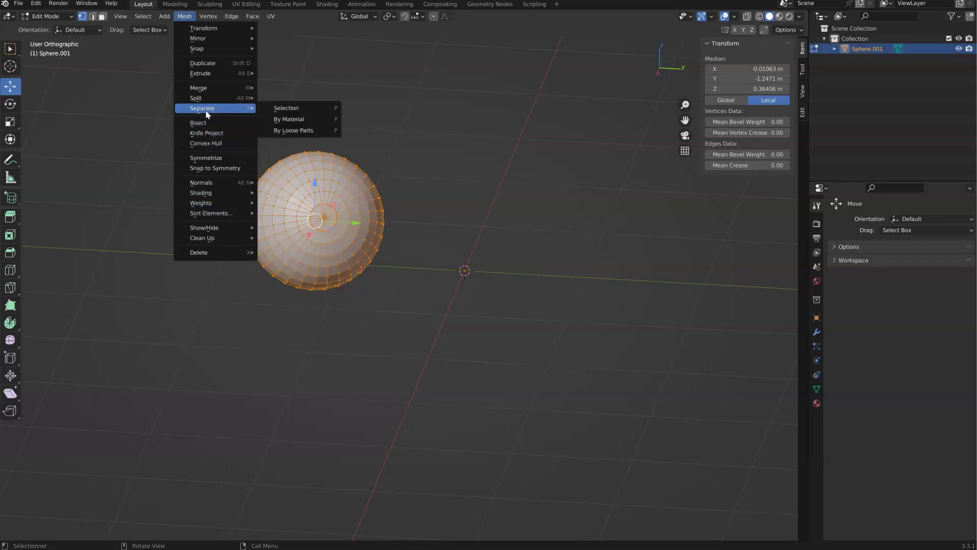
mouse_move(217, 90)
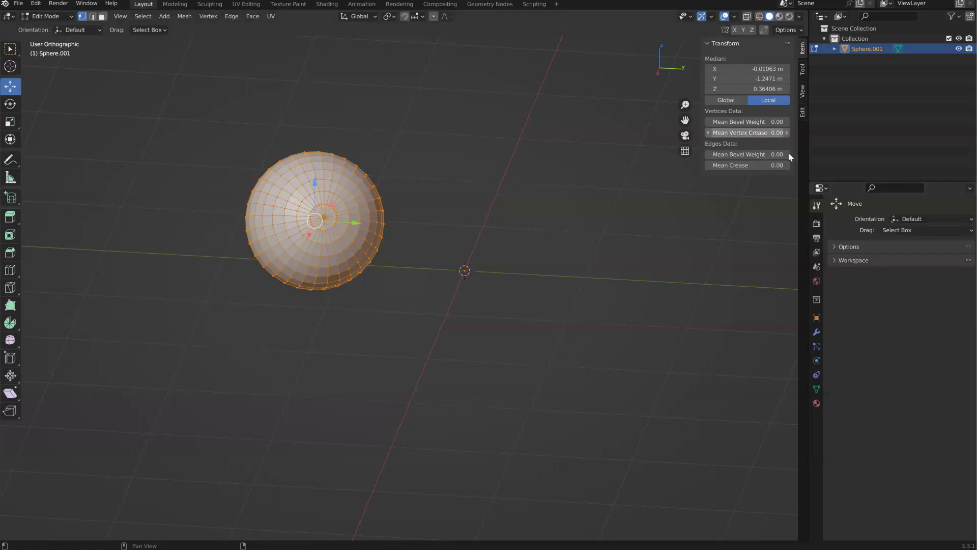
Return the sphere to Object Mode
click(55, 19)
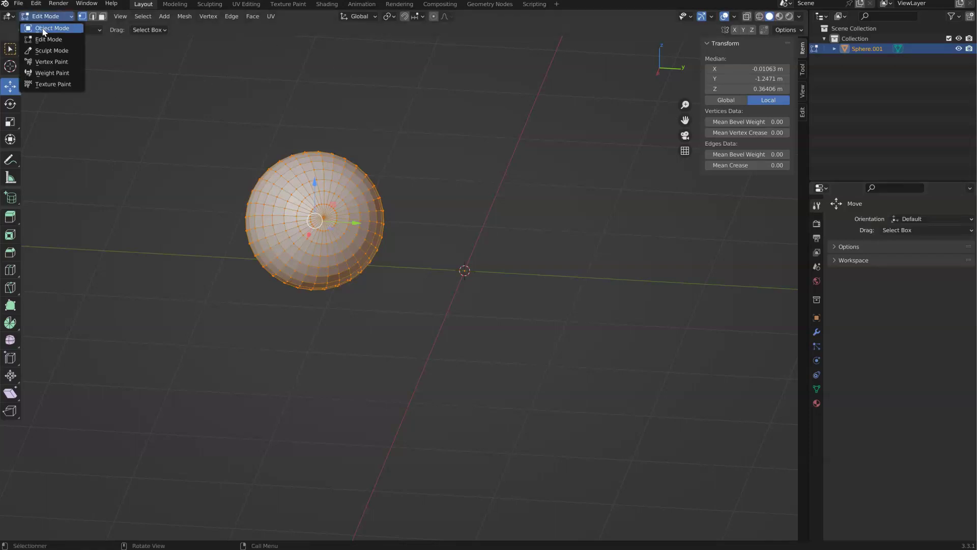
click(41, 28)
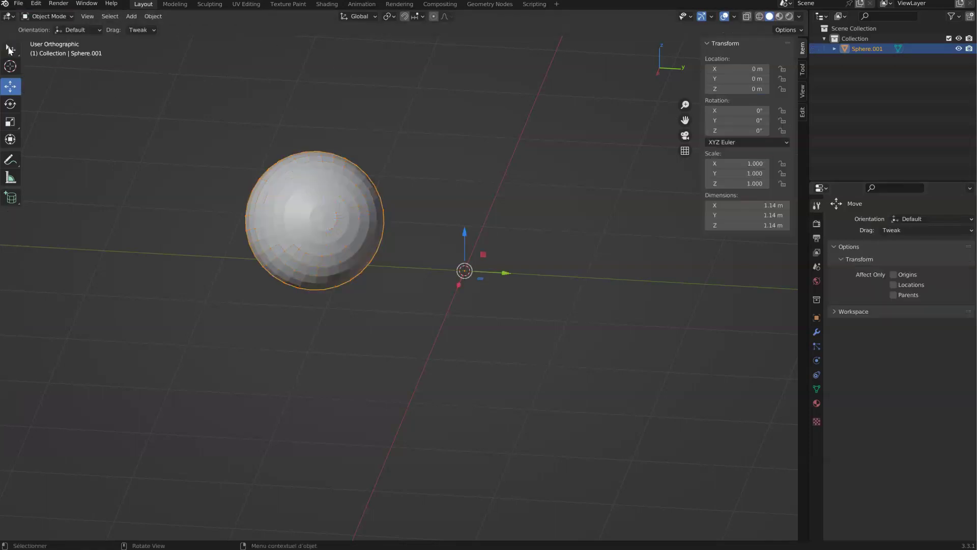
Set the transform orientation to Local and replace the sphere with a new default cube
click(358, 18)
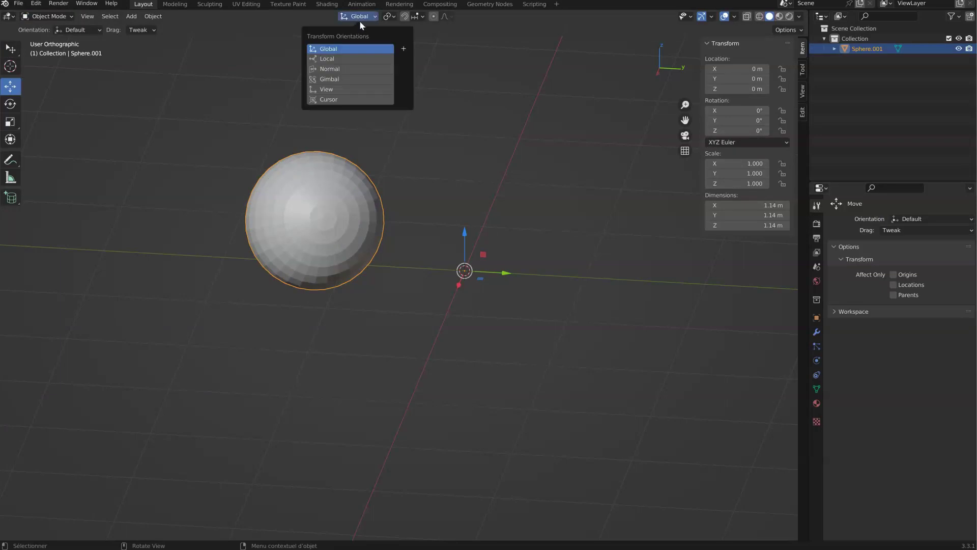
click(331, 59)
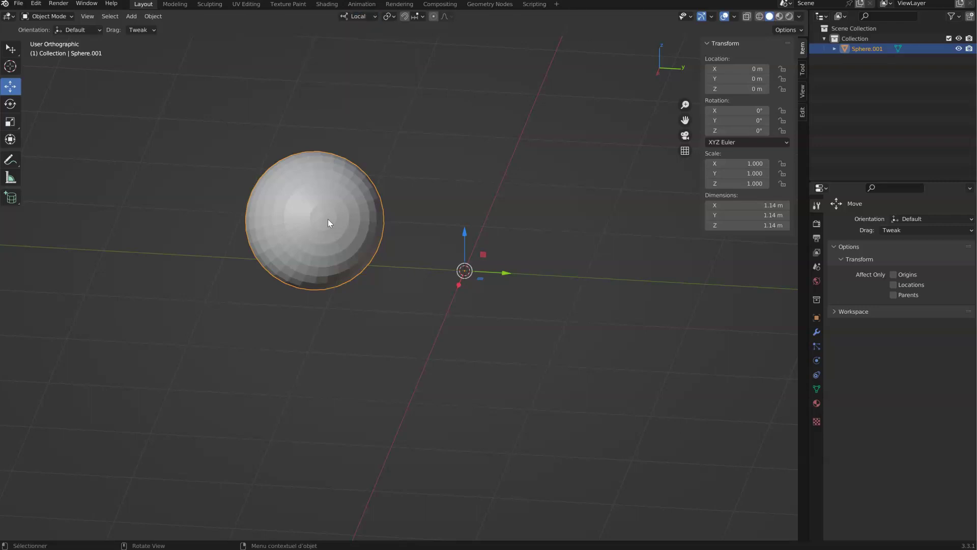
key(Delete)
key(shift+a)
mouse_move(330, 216)
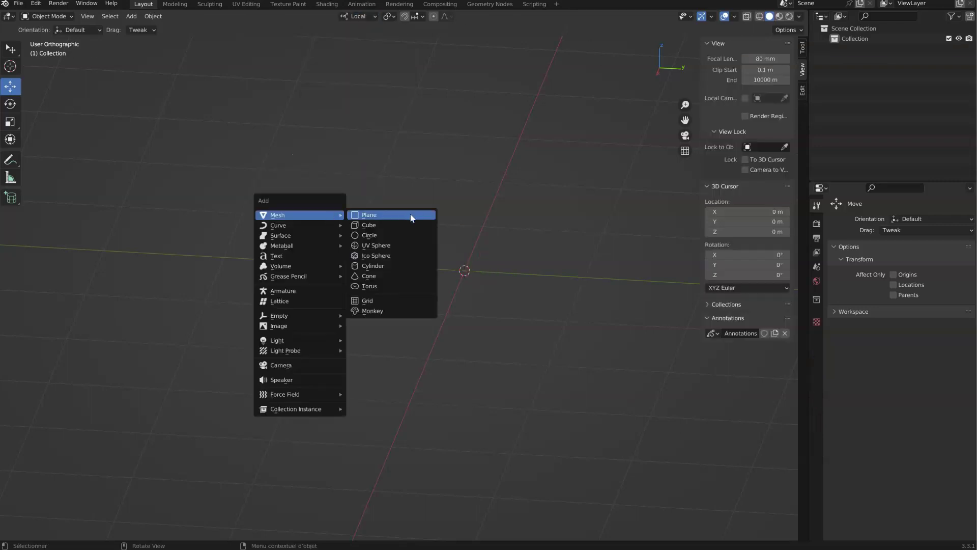
click(372, 225)
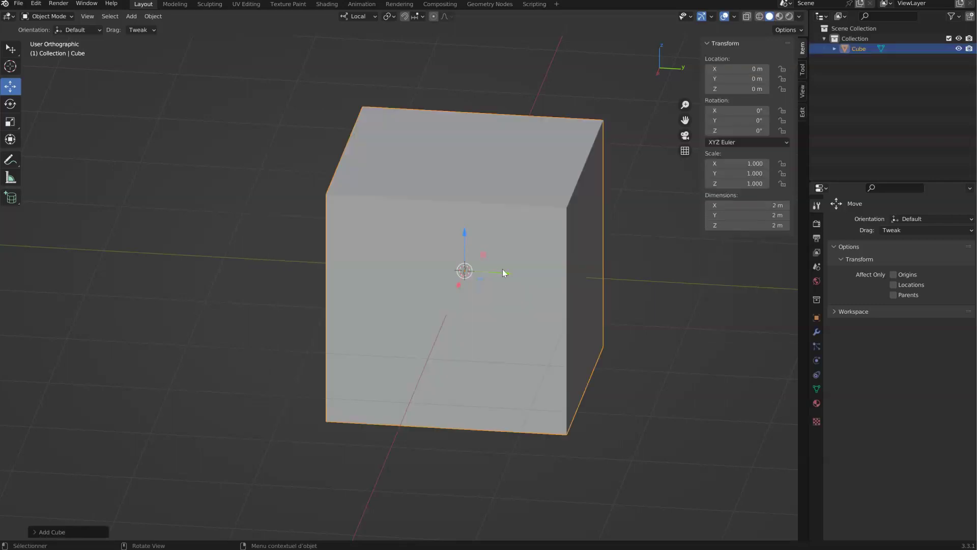
Move the cube to about X 0.17 m, Y -2.19 m, Z 0.40 m and trackball-rotate it to about -8°, 54.4°, 20.2°
key(g)
click(235, 218)
key(r)
key(r)
click(233, 227)
shift+middle_drag(192, 195, 352, 221)
middle_drag(356, 216, 357, 199)
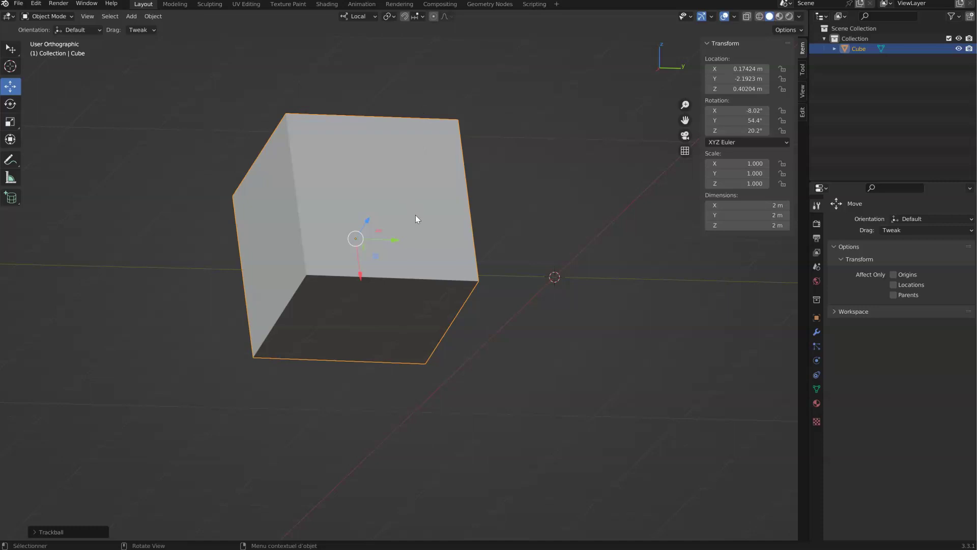
Switch the viewport to perspective and examine the cube's local axes from several angles
key(KP_5)
middle_drag(430, 168, 371, 207)
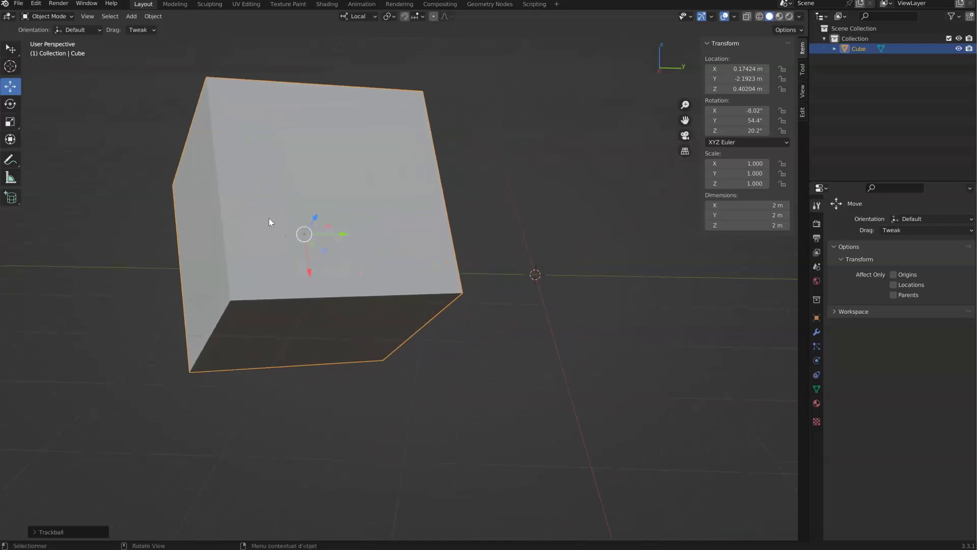
middle_drag(269, 219, 341, 249)
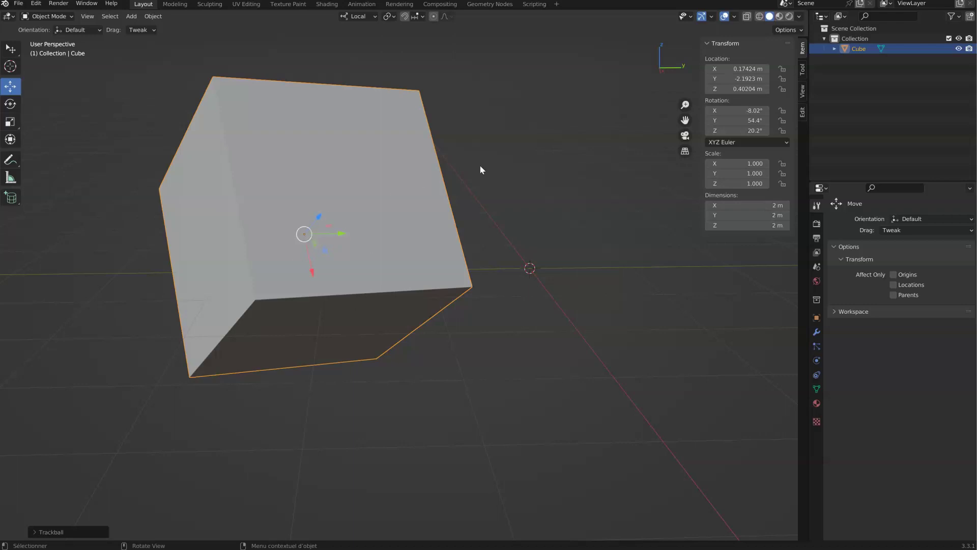
middle_drag(304, 227, 314, 222)
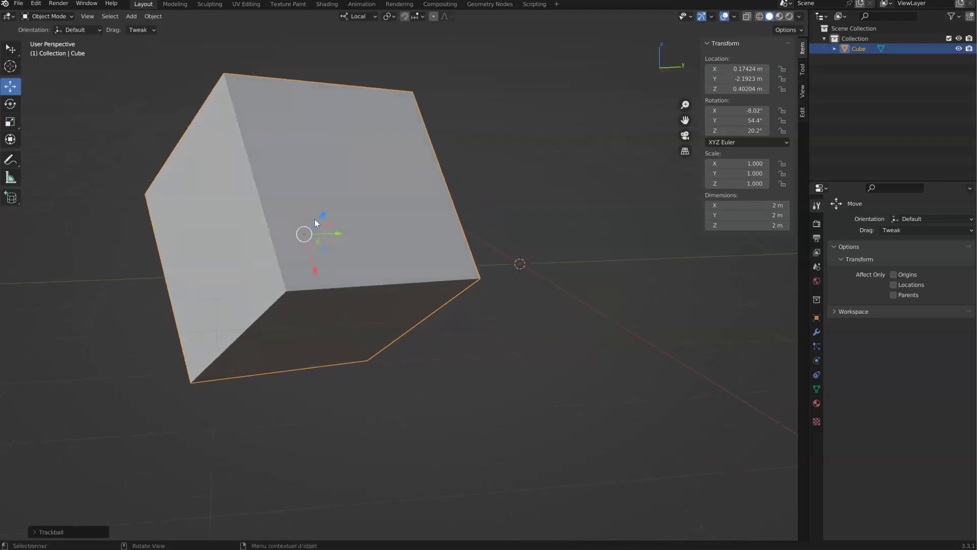
Set the transform orientation to Global and compare the gizmo's axes with the rotated cube
click(359, 16)
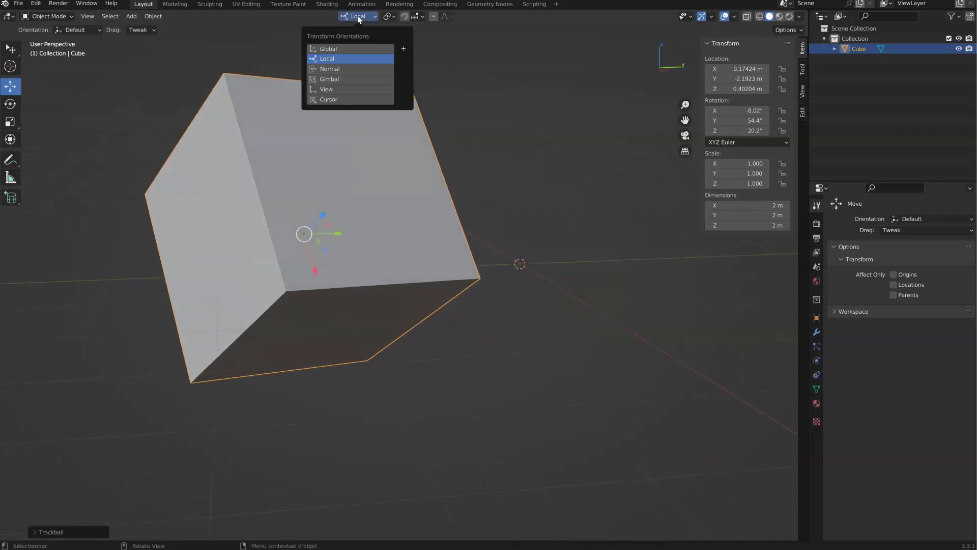
click(327, 46)
middle_drag(275, 153, 330, 231)
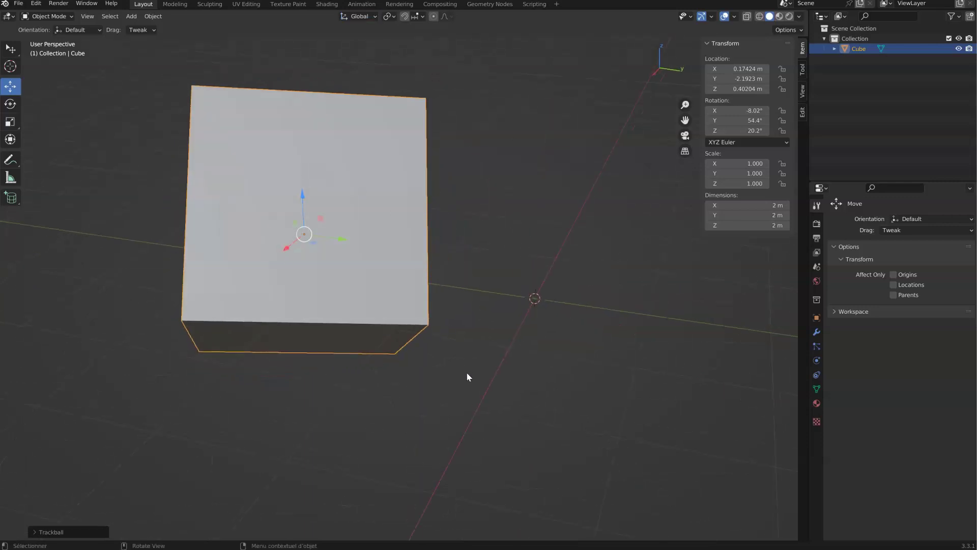
Return the orientation to Local and move the cube along its own axes to about X -0.02 m, Y -2.33 m, Z 0.47 m
click(358, 17)
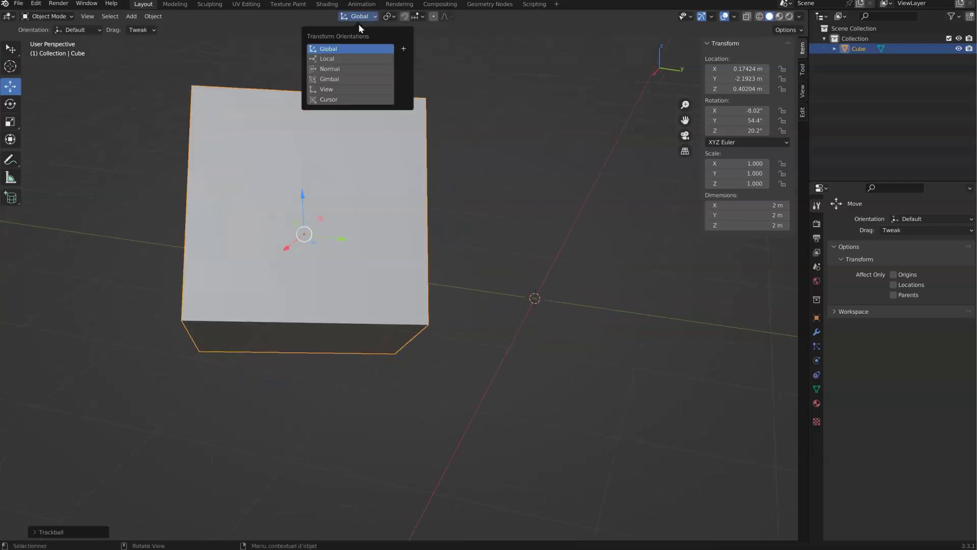
click(339, 60)
middle_drag(295, 176, 325, 209)
mouse_move(324, 208)
mouse_down()
mouse_move(278, 241)
mouse_move(314, 216)
mouse_up()
drag(314, 281, 327, 223)
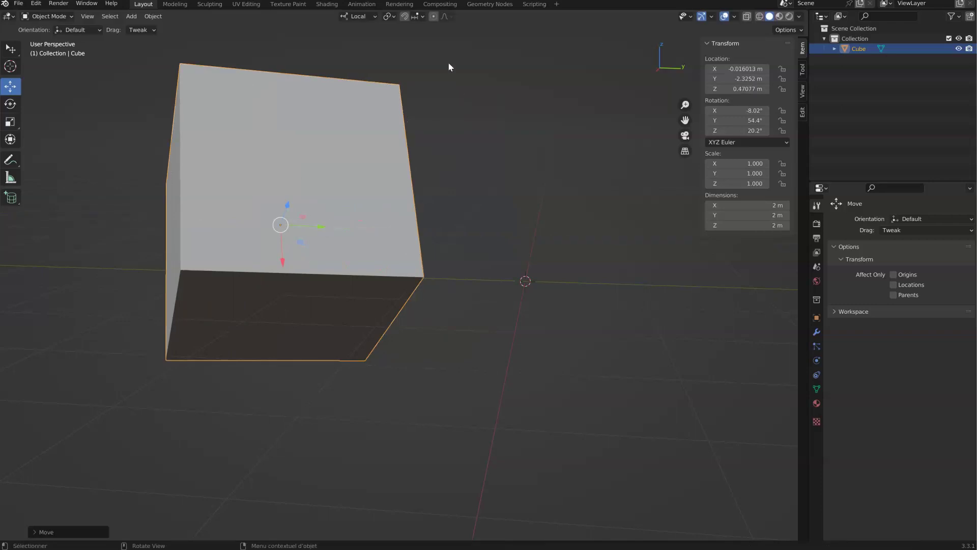
Set the transform orientation to Normal and select the cube's local +Y face in Edit Mode with face selection
click(359, 16)
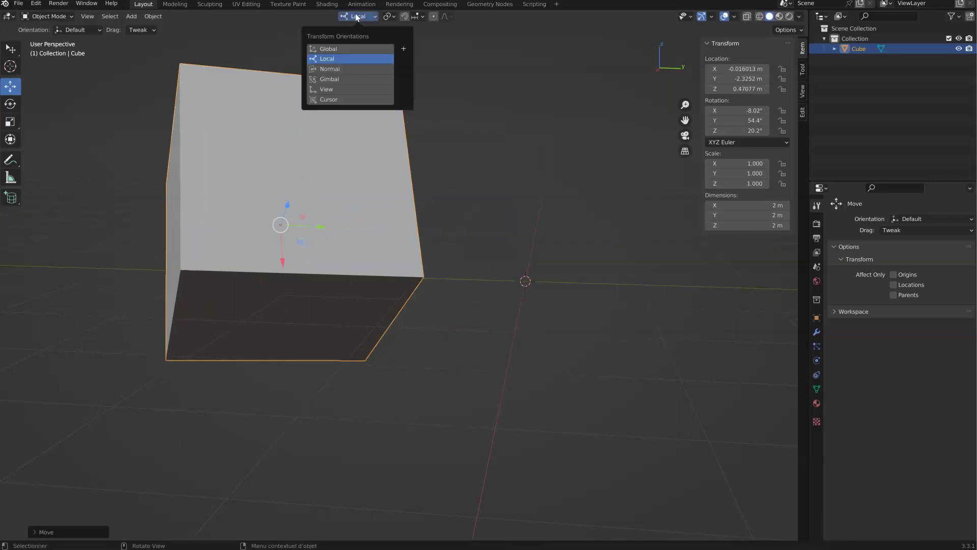
click(331, 69)
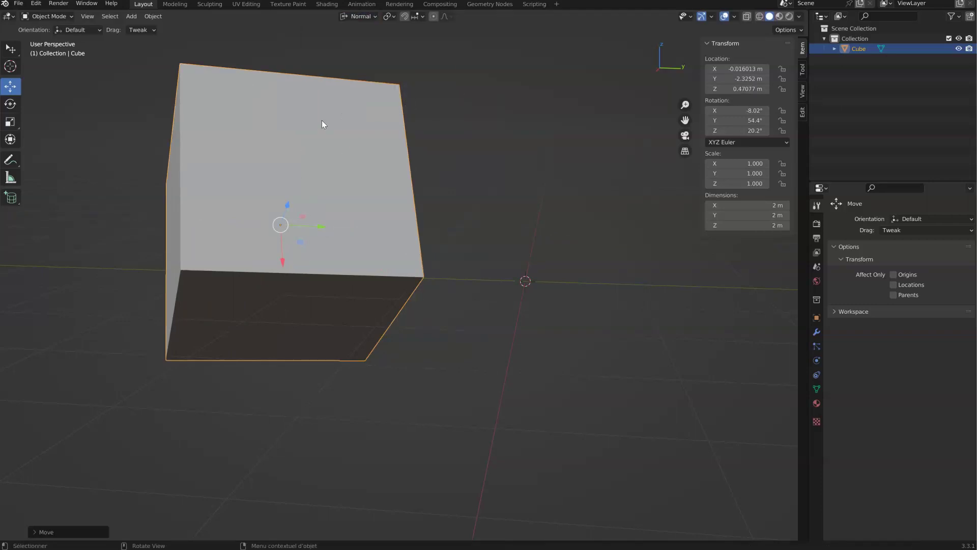
click(47, 16)
click(43, 37)
middle_drag(381, 186, 316, 202)
click(101, 16)
click(359, 238)
mouse_move(359, 239)
middle_down()
mouse_move(371, 240)
mouse_move(362, 237)
middle_up()
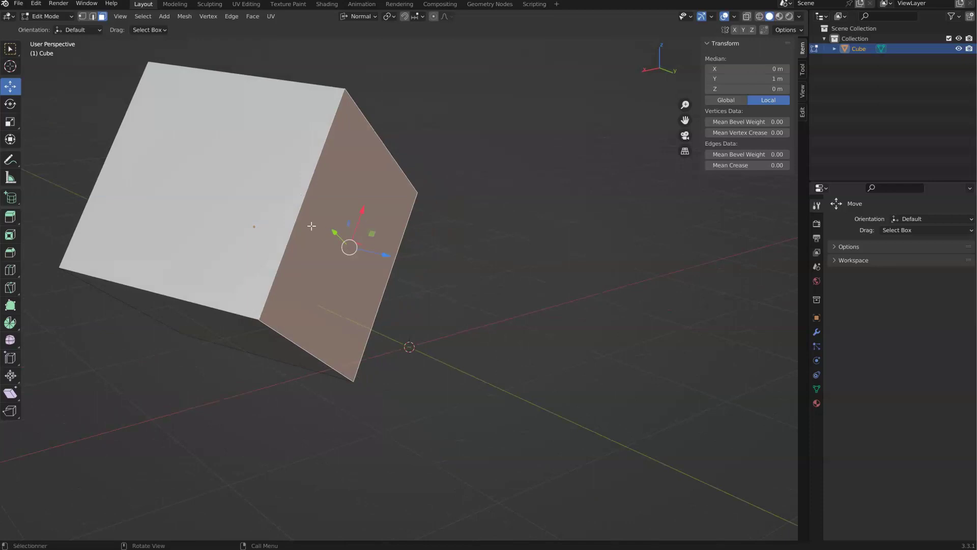
Bevel the edge between the cube's local +Y and +Z faces into one wide flat chamfer
click(92, 16)
click(303, 198)
key(ctrl+b)
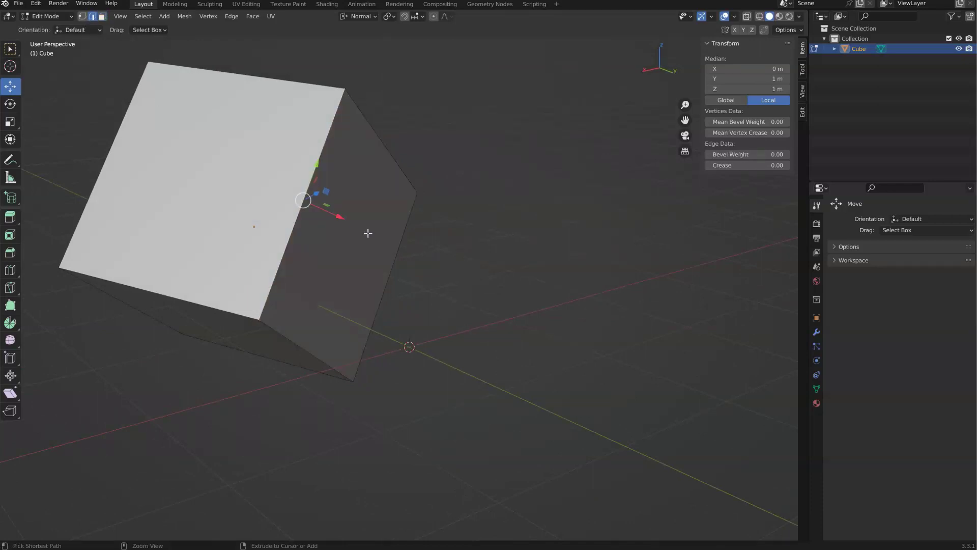
click(432, 244)
middle_drag(198, 129, 345, 184)
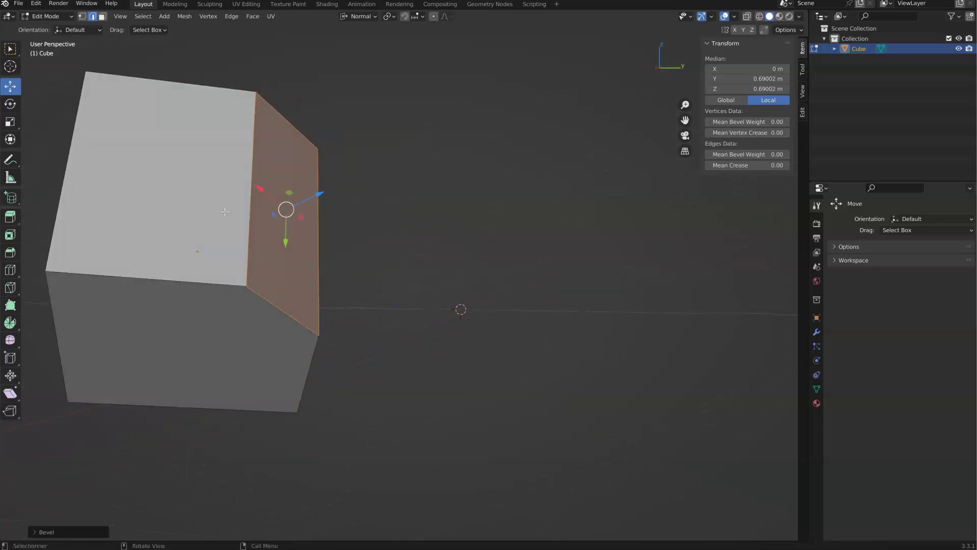
Set the transform orientation to Local and compare the gizmo's axes with the beveled face
click(359, 16)
click(328, 60)
middle_drag(311, 176, 146, 82)
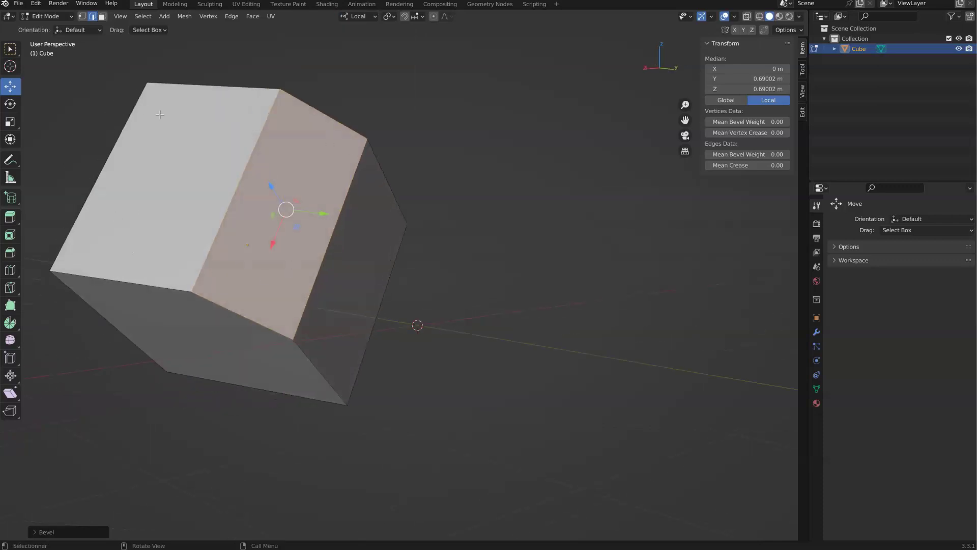
Set the orientation to Normal and move the beveled face slightly inward along its normal, to a local median of about Y 0.683 m, Z 0.683 m
click(359, 17)
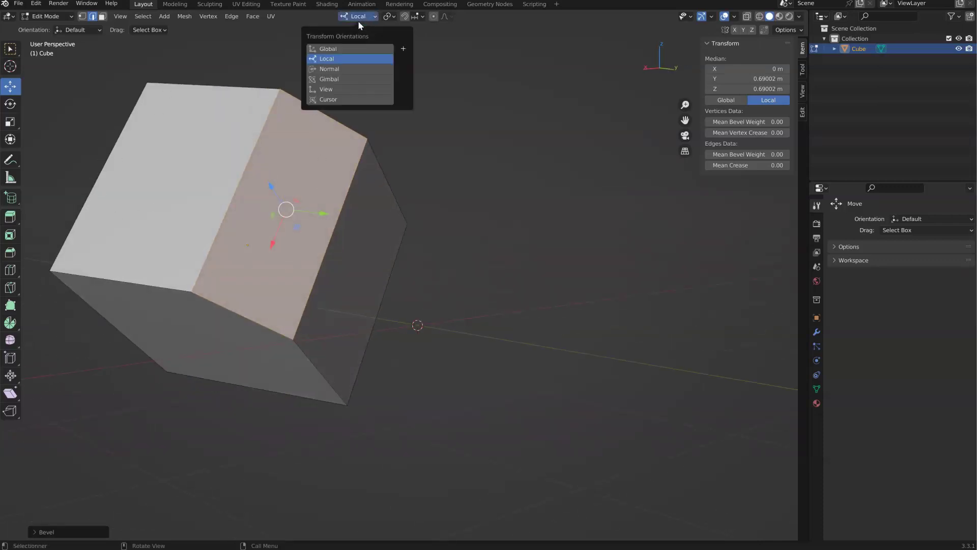
click(334, 69)
middle_drag(221, 201, 247, 194)
mouse_move(314, 191)
mouse_down()
mouse_move(364, 166)
mouse_move(235, 245)
mouse_move(322, 208)
mouse_up()
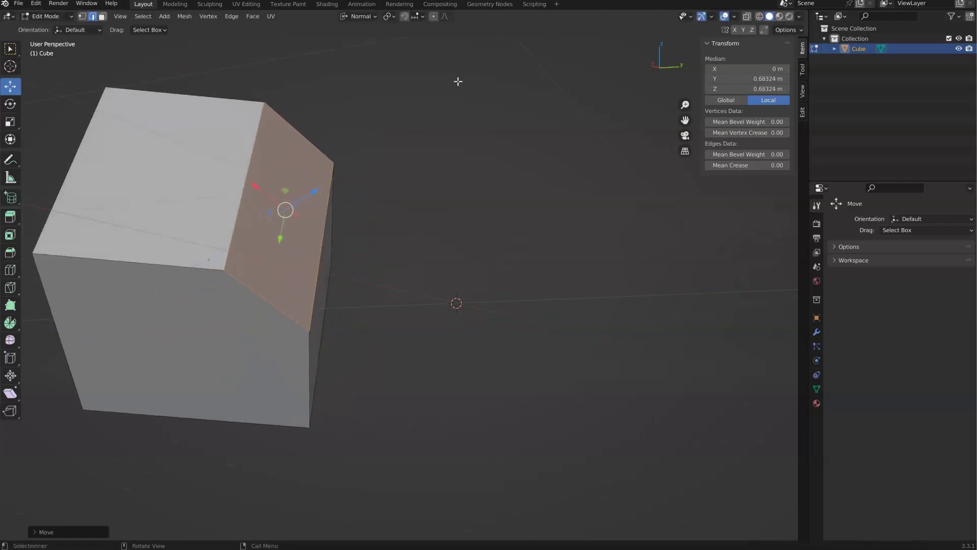
Place the 3D cursor on the beveled face, activate the Cursor tool and open its orientation choices
click(361, 17)
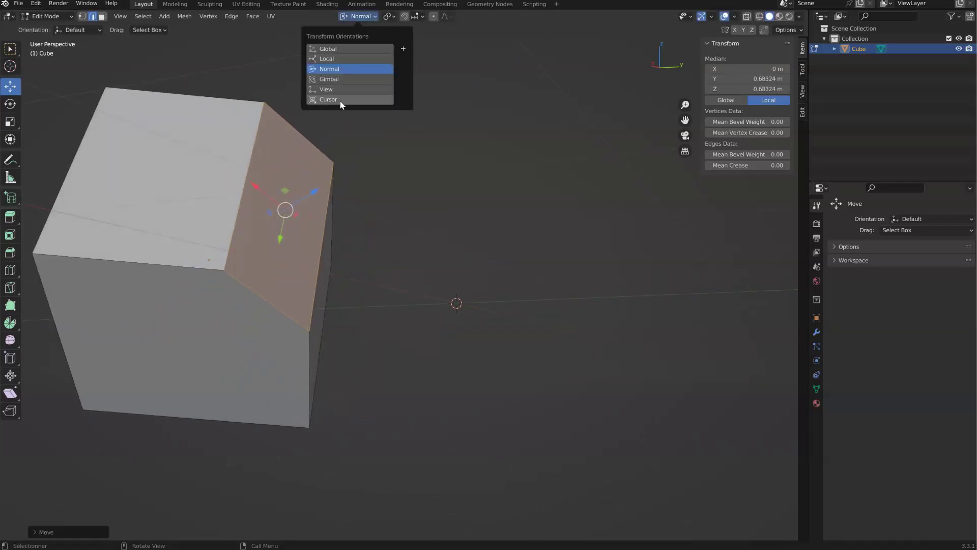
shift+right_click(281, 251)
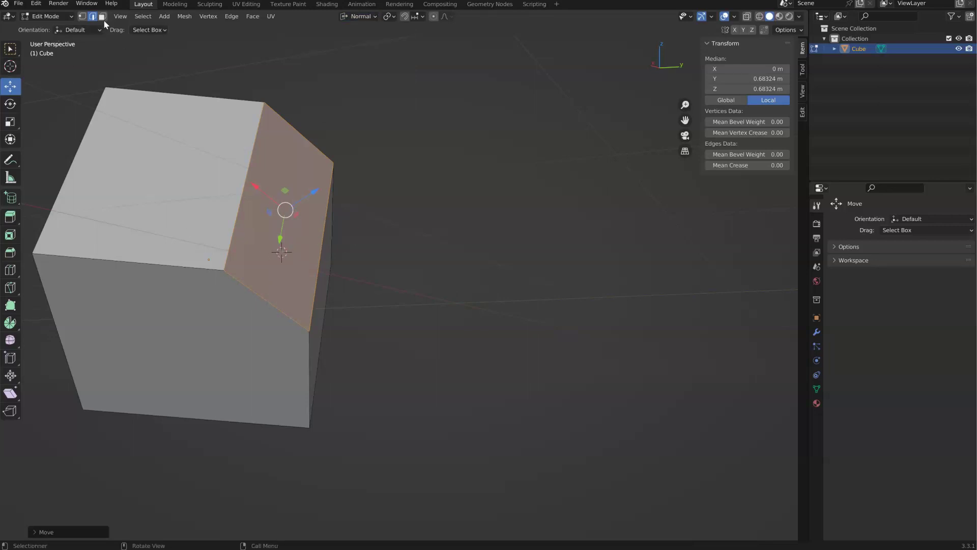
click(10, 66)
click(138, 30)
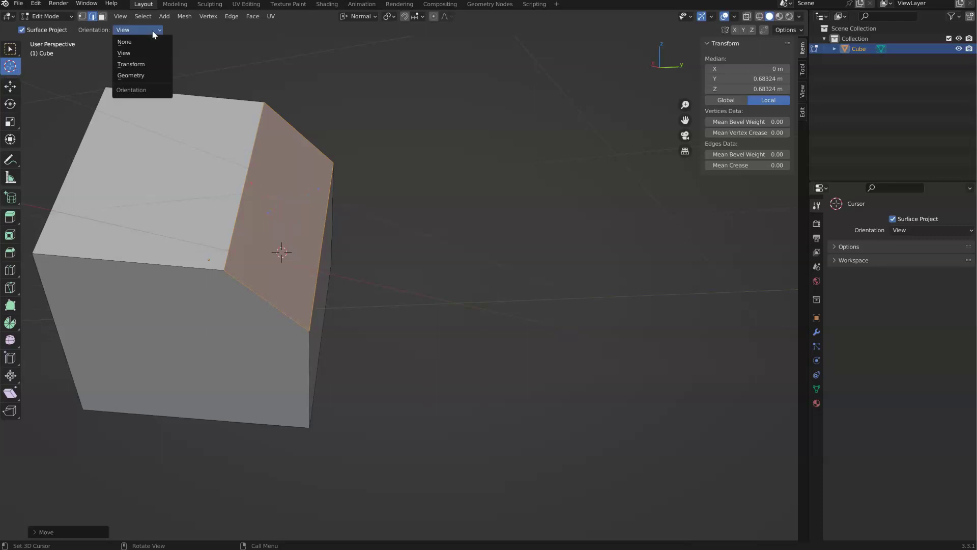
Place the 3D cursor on the cube's slanted face with Geometry orientation and set the transform orientation to Cursor
click(134, 76)
click(293, 194)
click(367, 17)
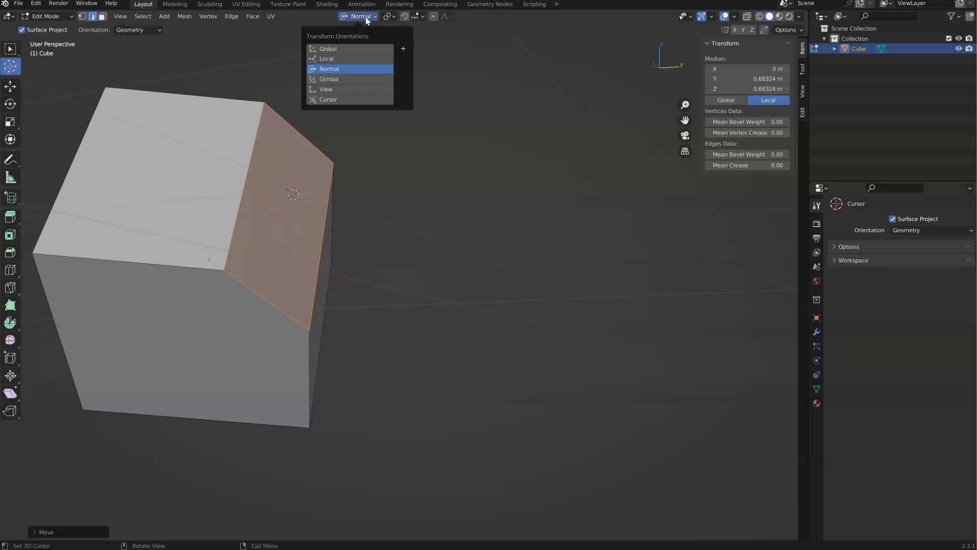
click(327, 98)
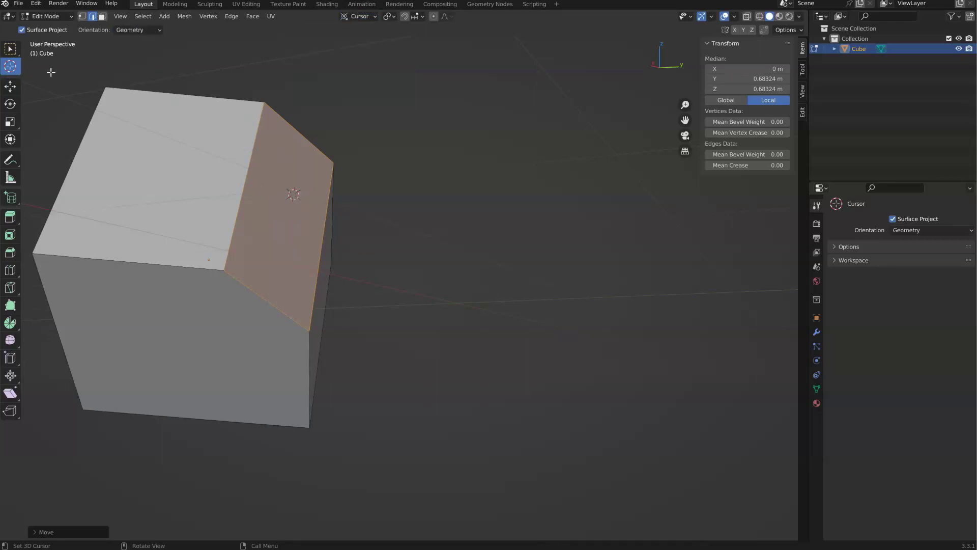
Deselect the slanted face and place the 3D cursor on the cube's front face instead
click(10, 86)
middle_drag(320, 211, 295, 193)
click(181, 332)
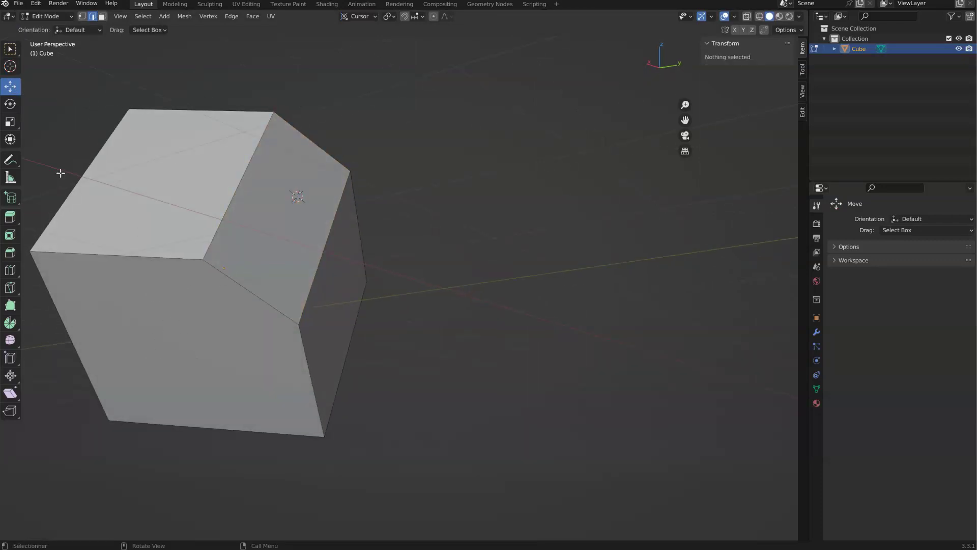
click(14, 69)
click(173, 348)
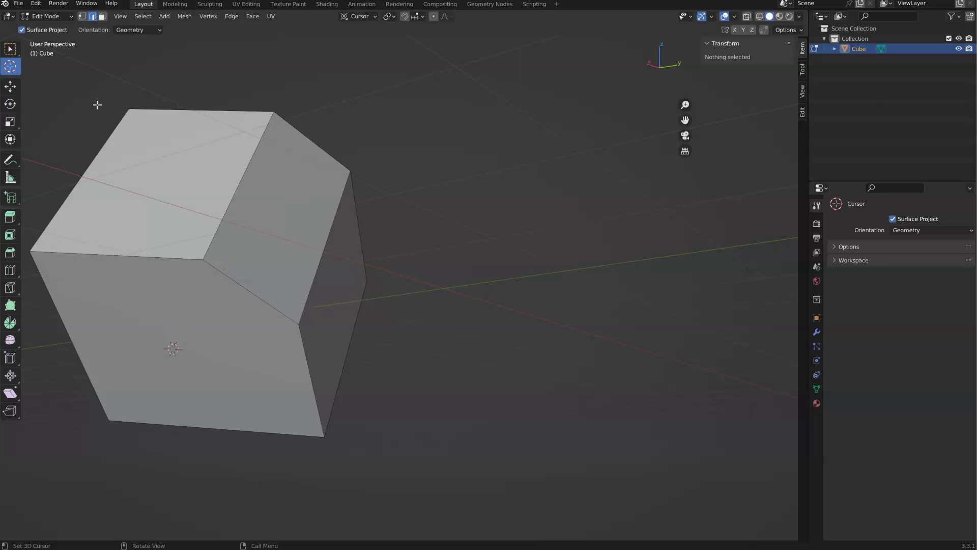
Activate the Move tool and select the cube's front face in face select mode
click(10, 88)
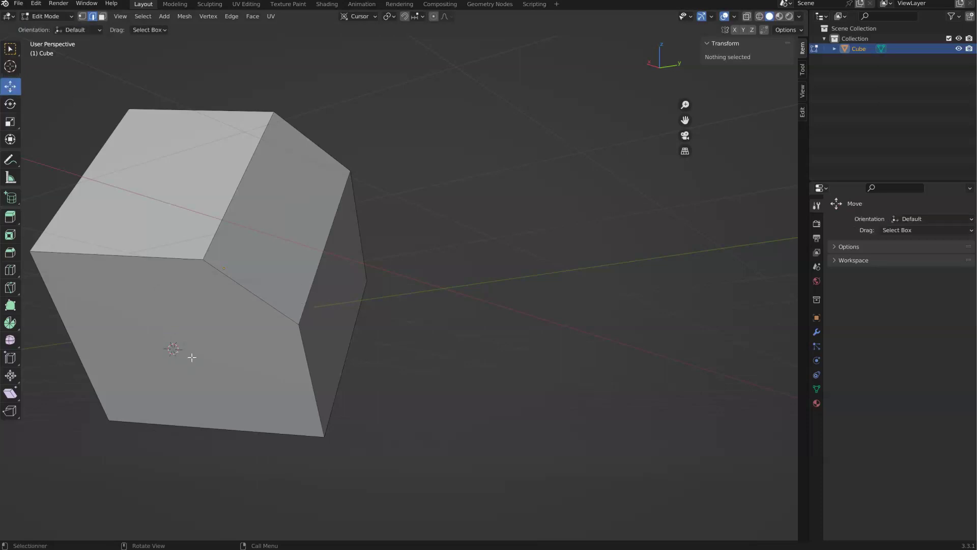
click(102, 17)
click(190, 336)
mouse_move(192, 343)
middle_down()
mouse_move(164, 335)
mouse_move(195, 347)
mouse_move(120, 365)
mouse_move(201, 358)
middle_up()
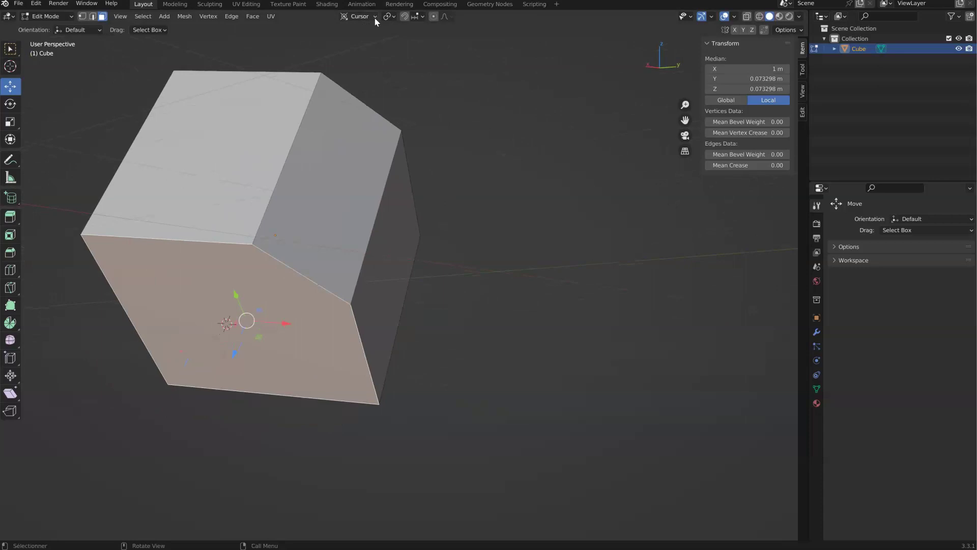
Set the transform orientation to Local and switch the cube to Object Mode
click(360, 16)
click(331, 58)
click(50, 16)
click(55, 30)
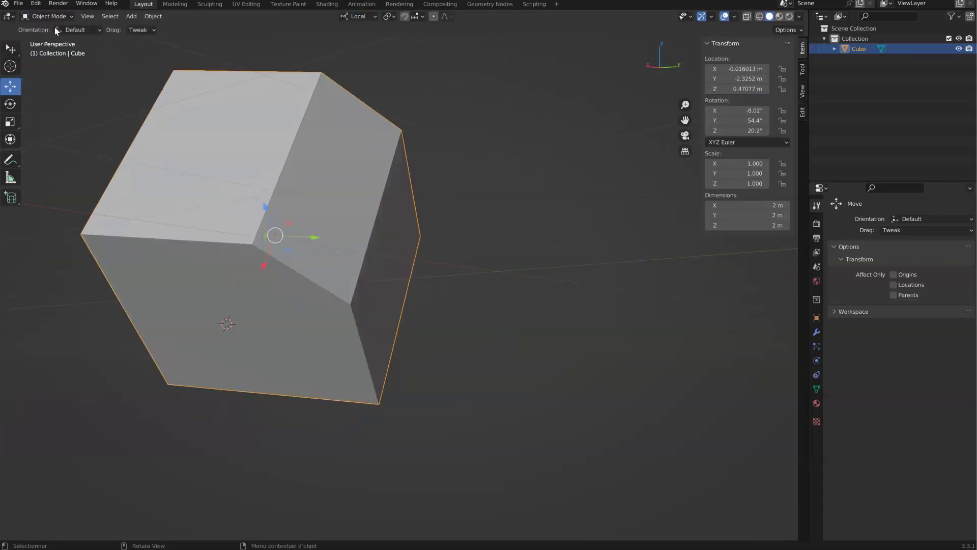
click(389, 17)
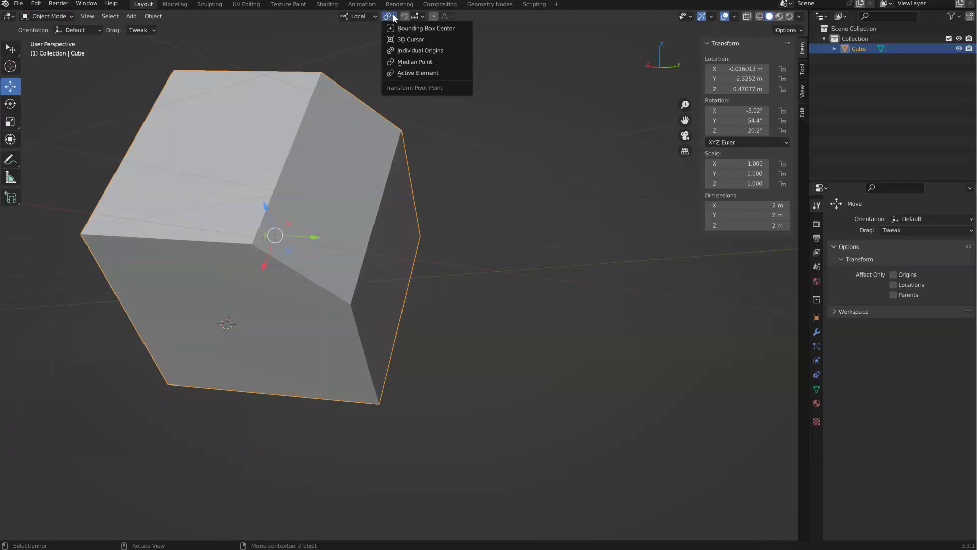
click(48, 16)
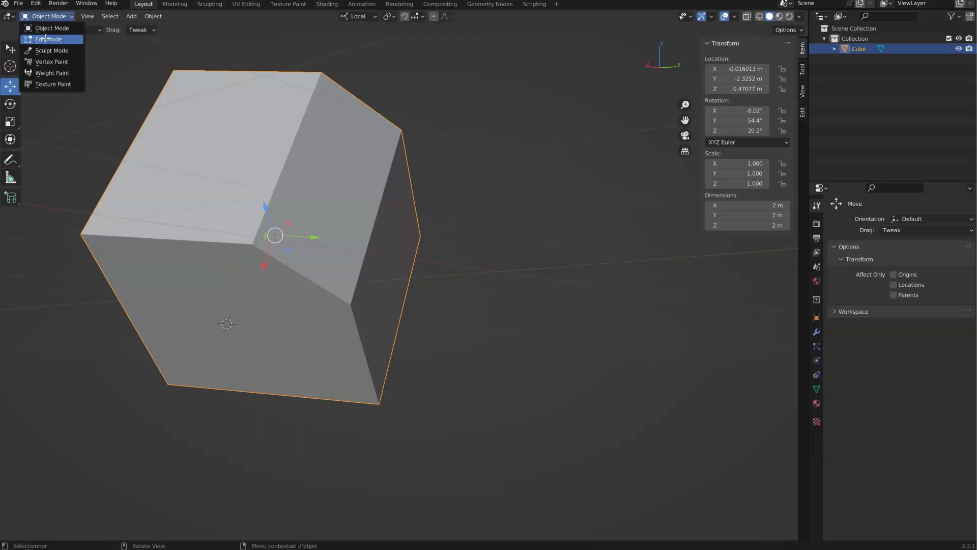
click(47, 39)
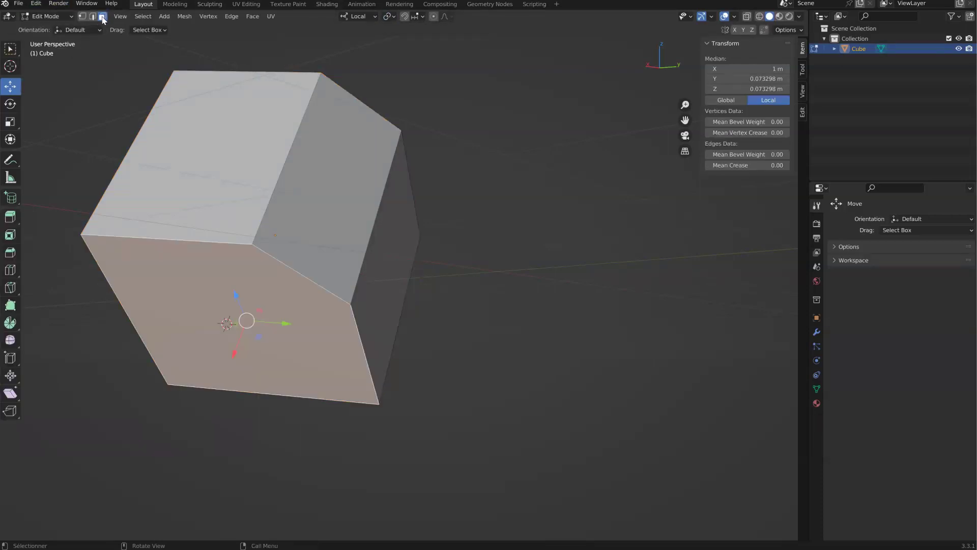
click(48, 16)
click(47, 28)
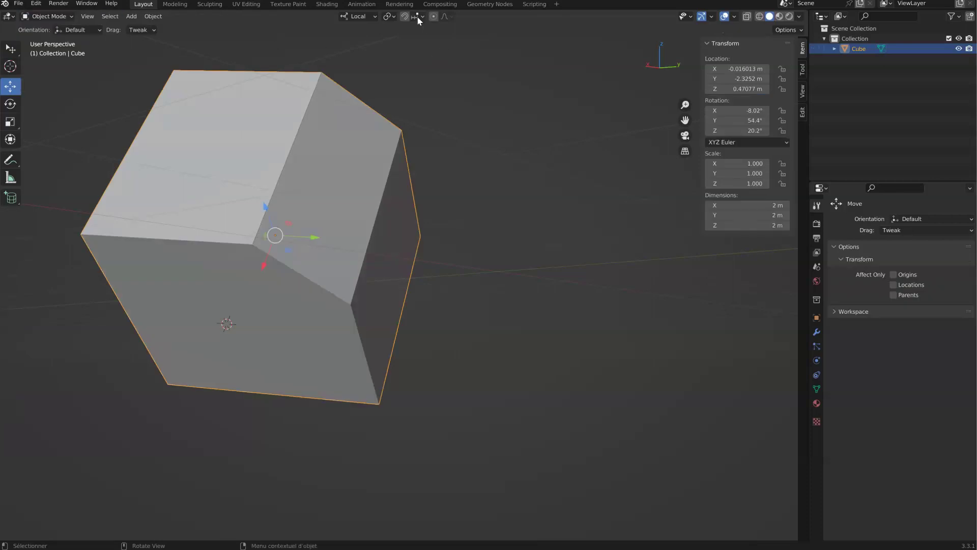
click(388, 16)
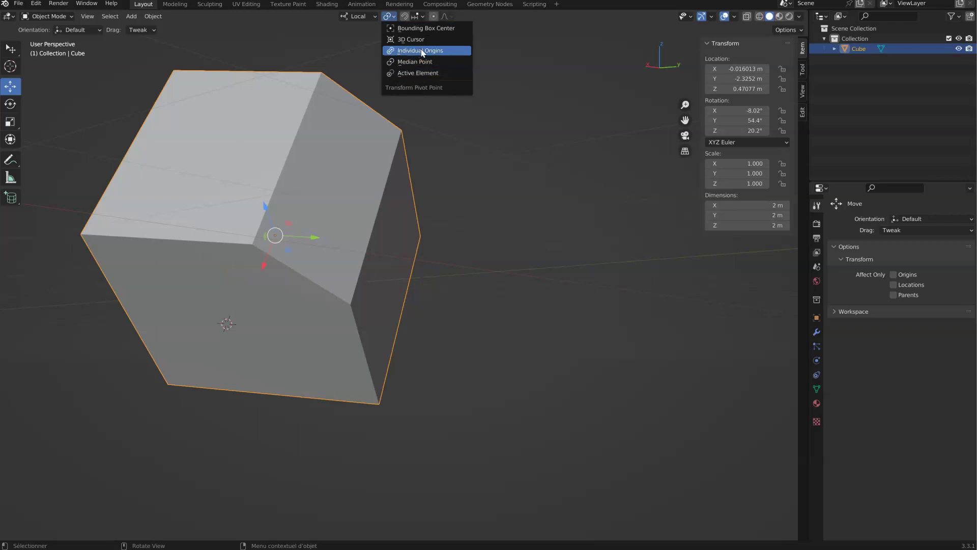
middle_drag(279, 143, 277, 154)
Enter Edit Mode, select the two rear vertices of the slanted face with the Tweak tool, and activate the Move tool
click(34, 20)
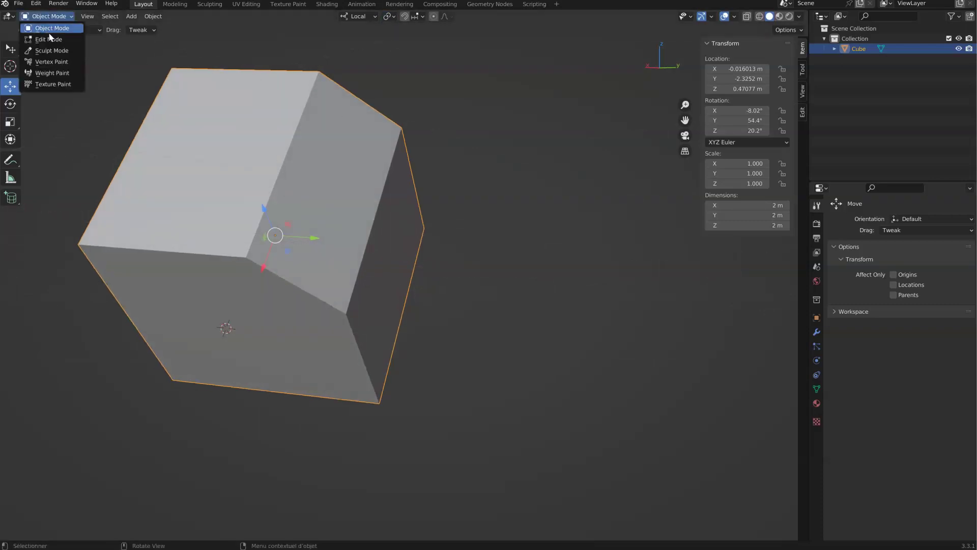
click(34, 37)
click(10, 51)
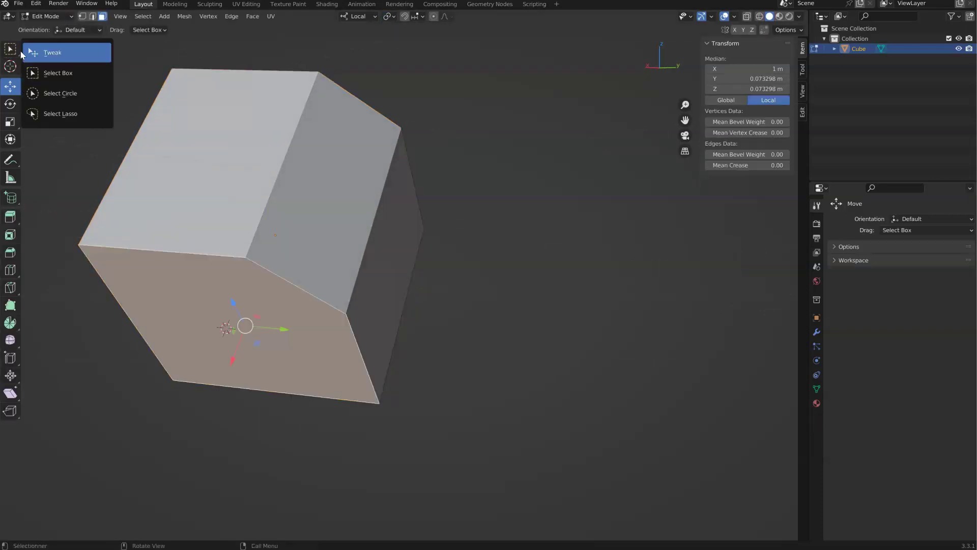
click(53, 53)
click(82, 16)
click(402, 127)
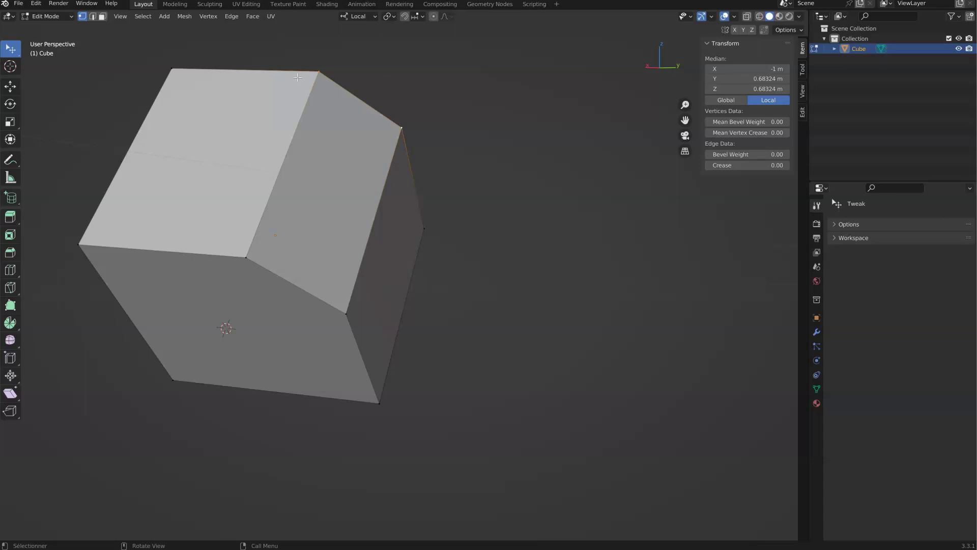
click(10, 87)
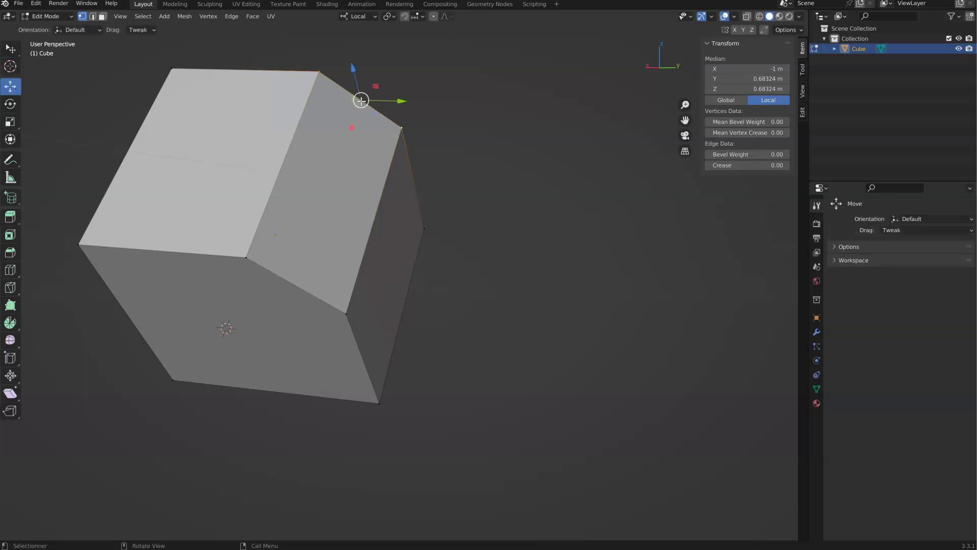
Try the Active Element, 3D Cursor and Bounding Box Center pivot points on the two selected vertices
click(390, 17)
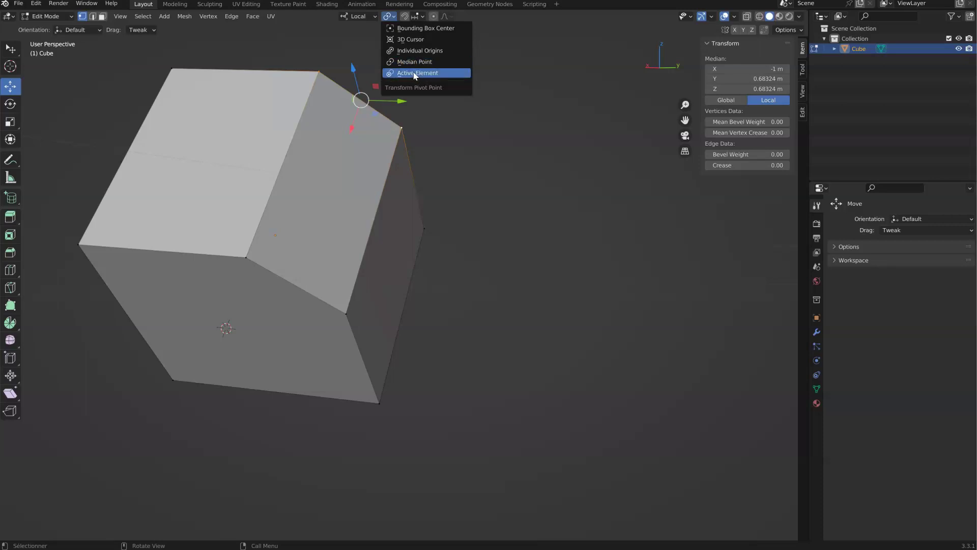
click(415, 73)
click(390, 17)
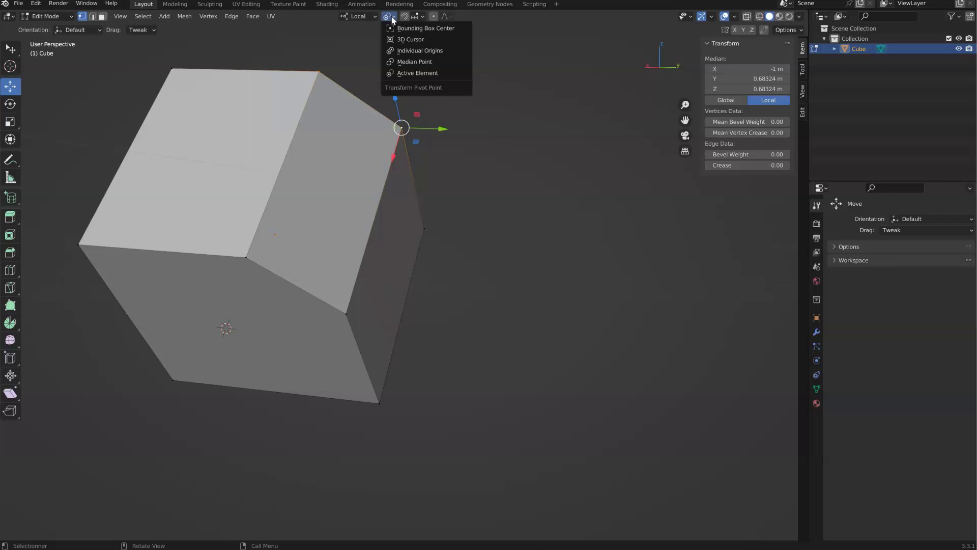
click(398, 39)
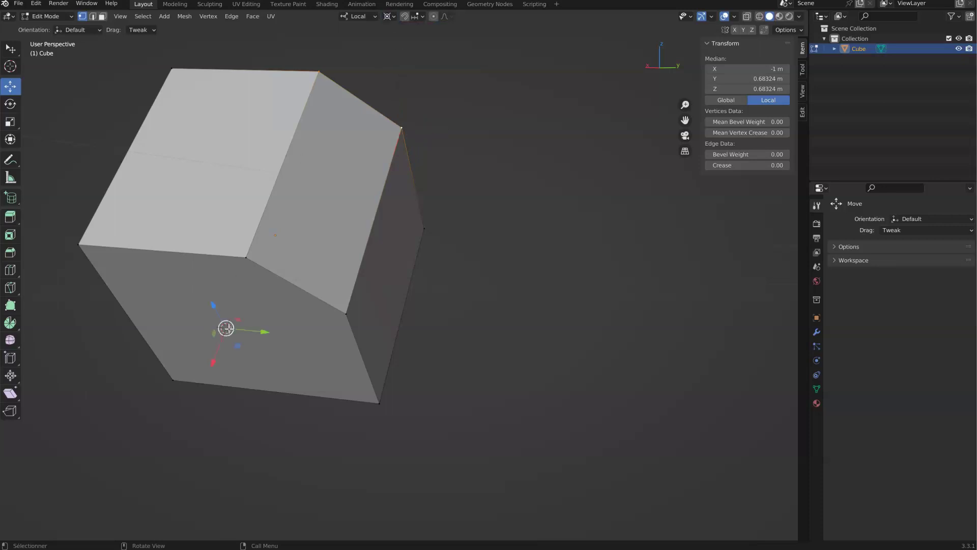
click(390, 17)
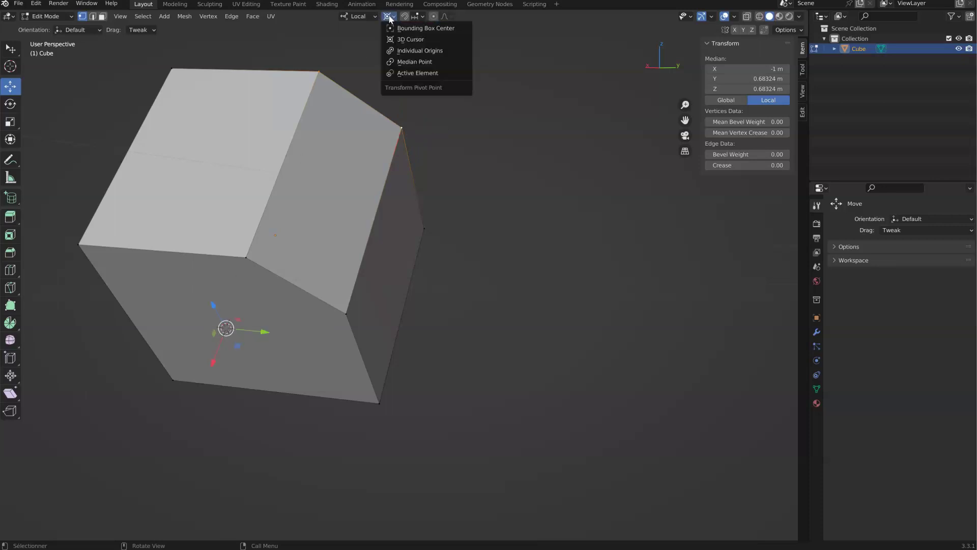
click(399, 28)
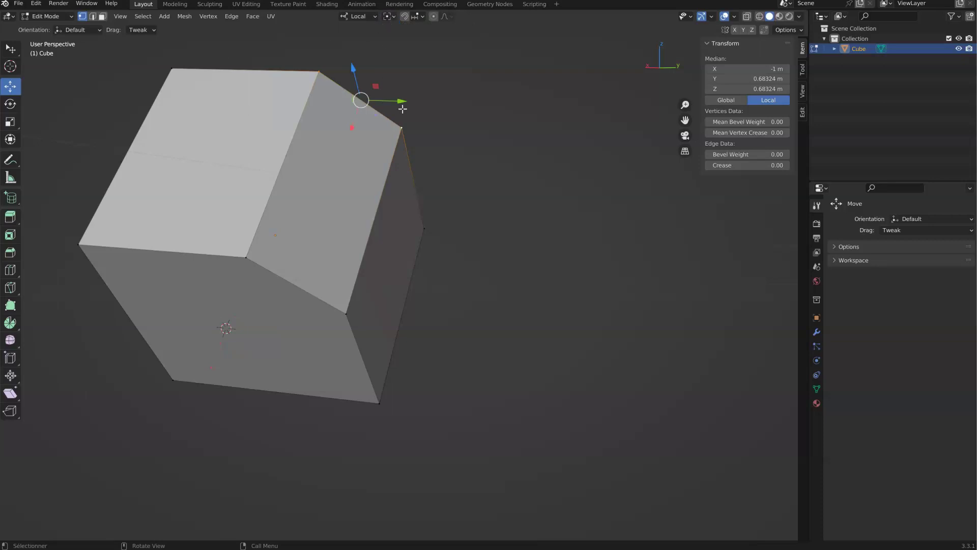
Set the transform pivot point to Active Element and turn on increment snapping
click(394, 17)
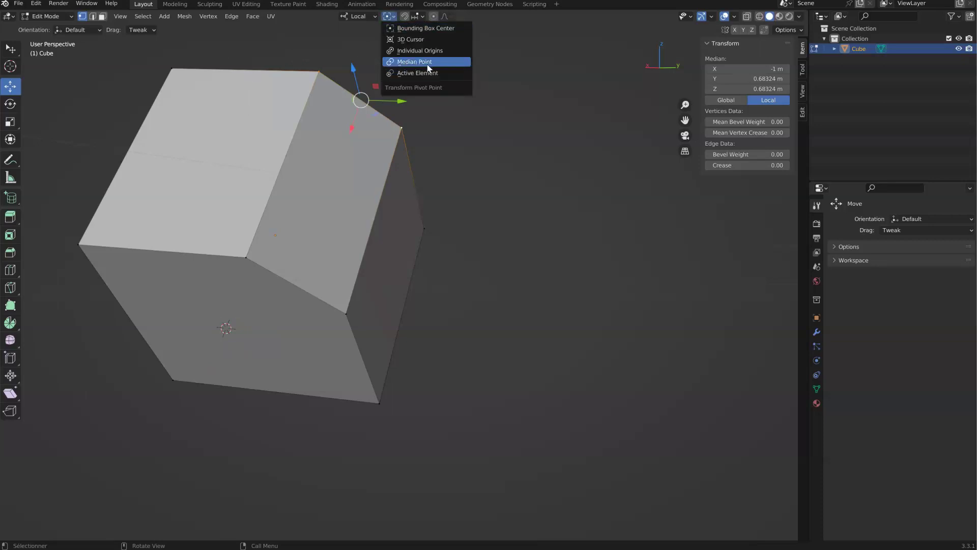
click(417, 74)
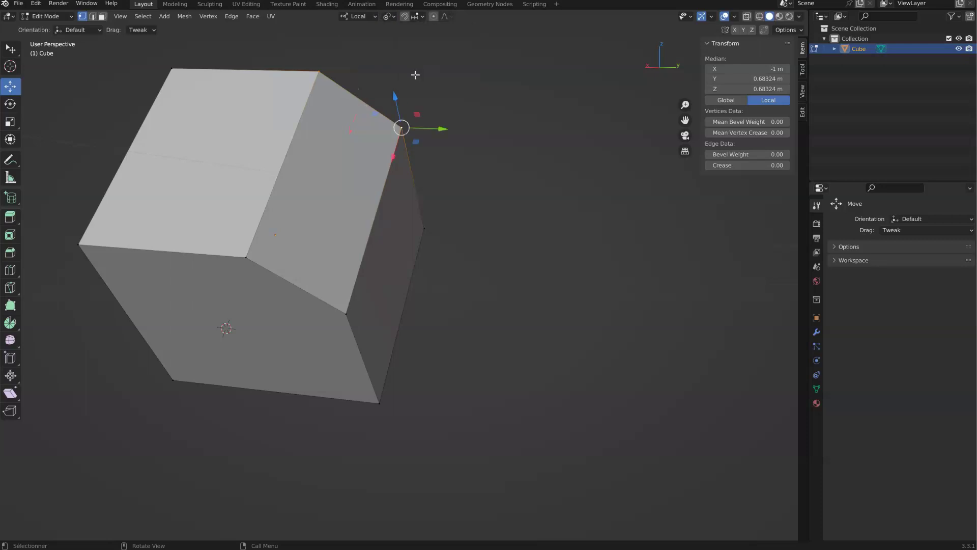
click(392, 20)
click(420, 17)
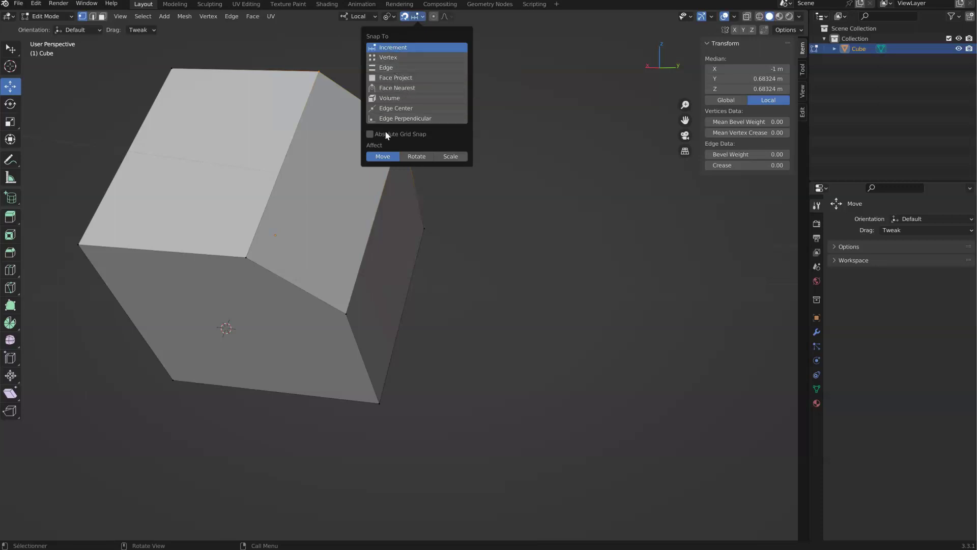
middle_drag(323, 177, 321, 190)
Return to Object Mode and delete the cube
key(ctrl+Tab)
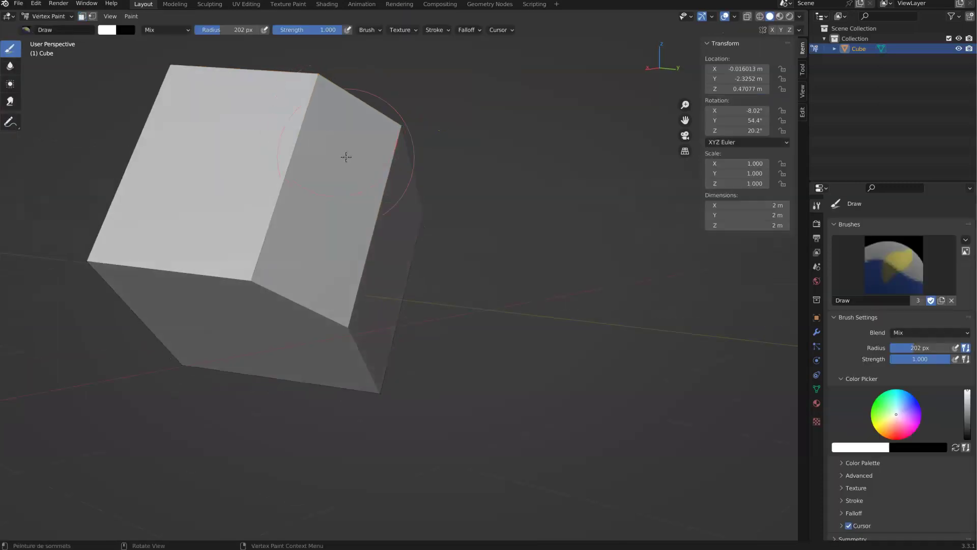
key(ctrl+Tab)
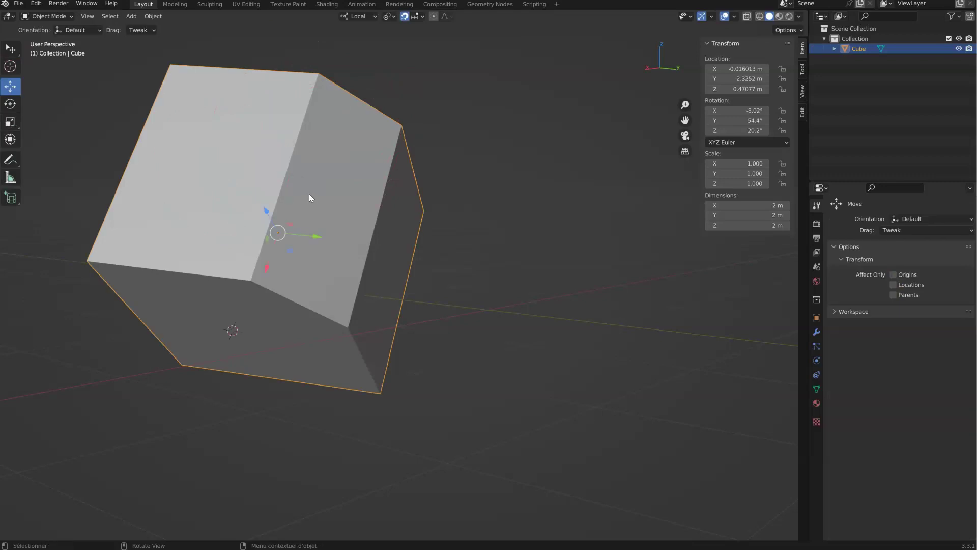
key(Delete)
Add a mesh plane and clear its location so it sits at the world origin
key(shift+a)
mouse_move(307, 193)
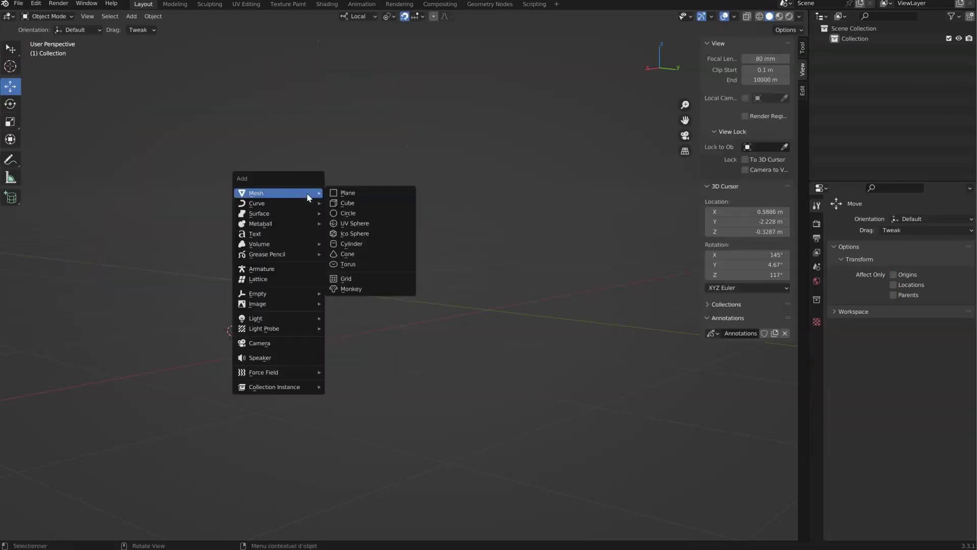
click(363, 193)
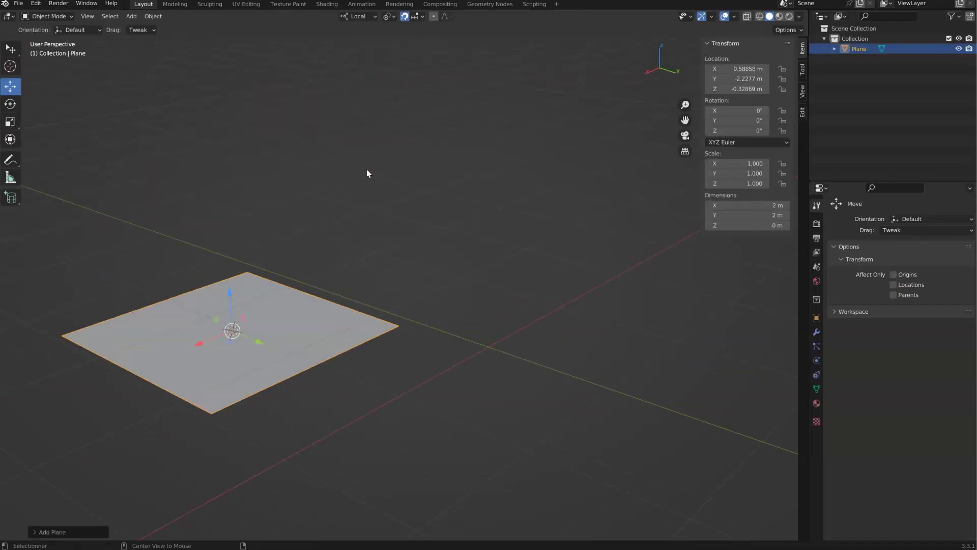
key(alt+g)
click(153, 16)
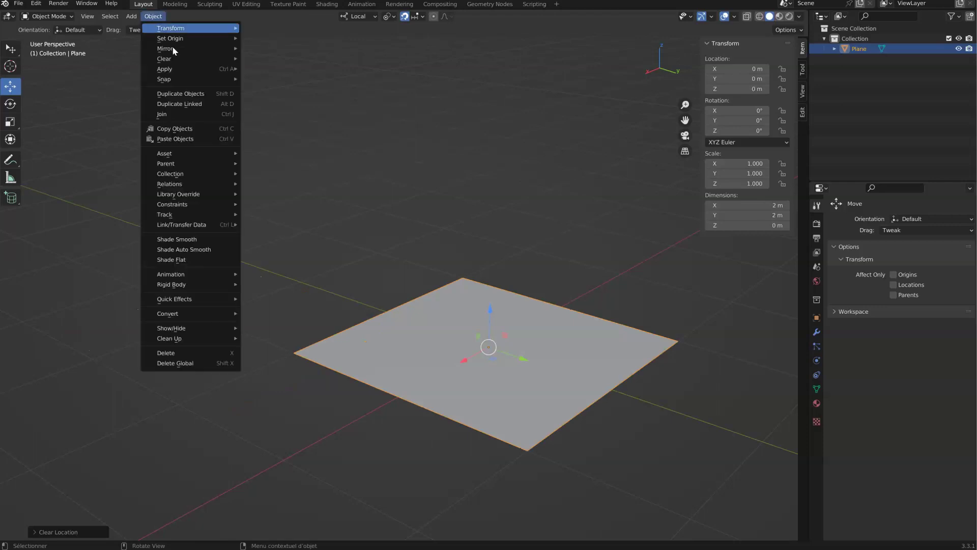
mouse_move(170, 60)
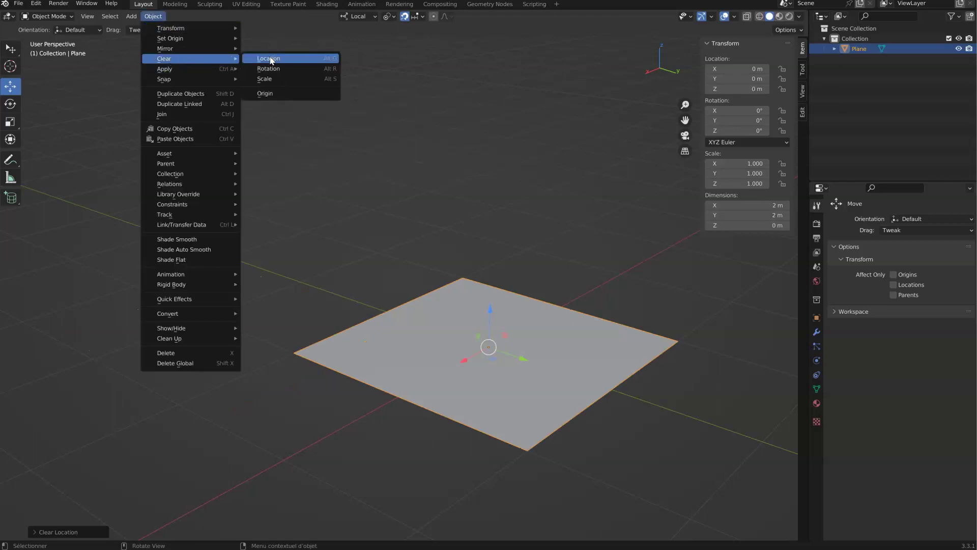
middle_drag(439, 278, 451, 292)
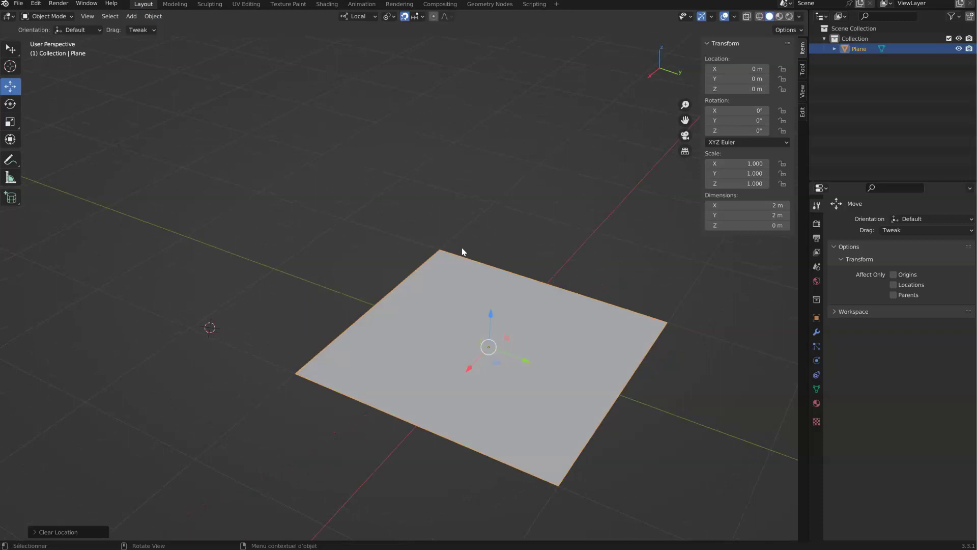
Enter Edit Mode on the plane in top view and select its upper-left corner vertex
key(KP_7)
shift+middle_drag(390, 253, 306, 175)
click(41, 16)
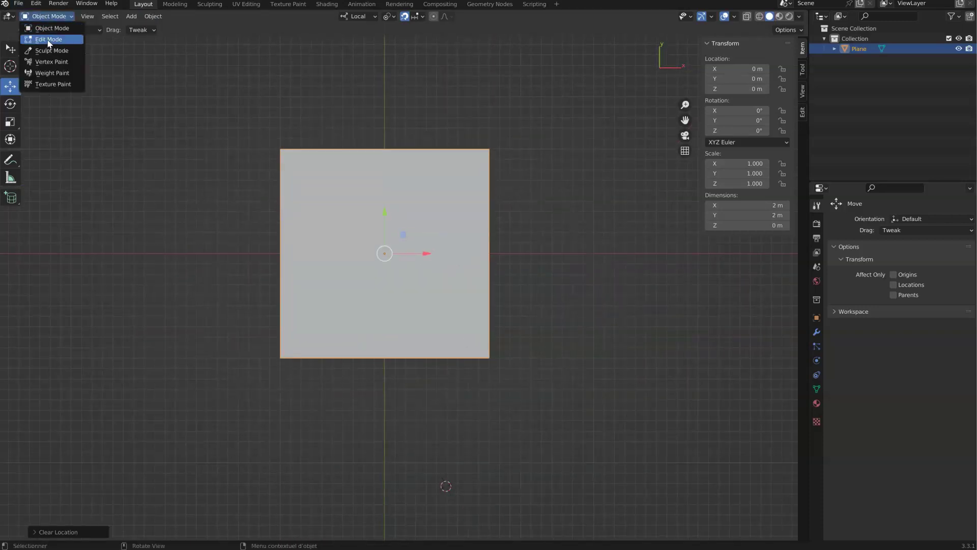
click(49, 39)
key(ctrl+Tab)
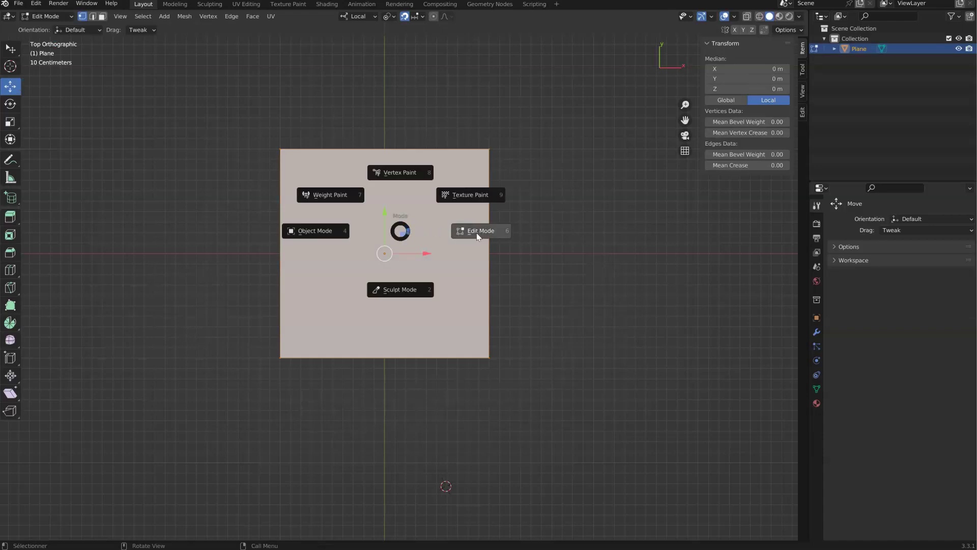
click(476, 234)
click(278, 145)
Set the transform pivot point to Median Point and try moving the plane's upper-left corner vertex with increment snapping
shift+middle_drag(259, 101, 296, 130)
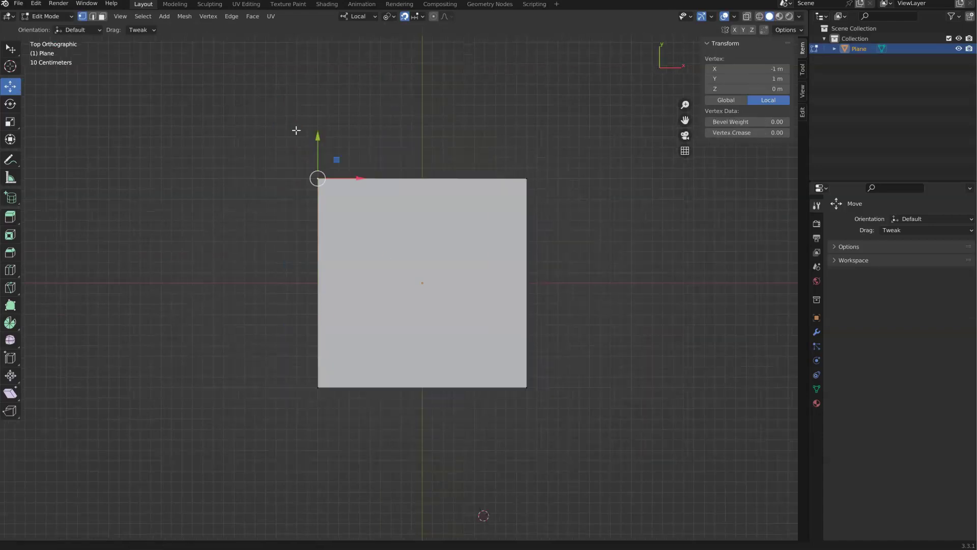
scroll(382, 229, up, 5)
click(389, 17)
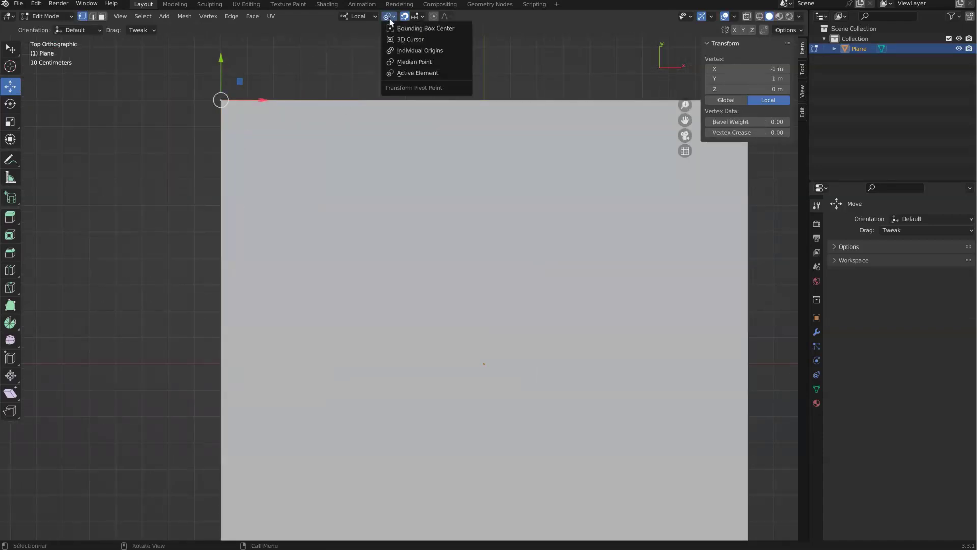
click(406, 62)
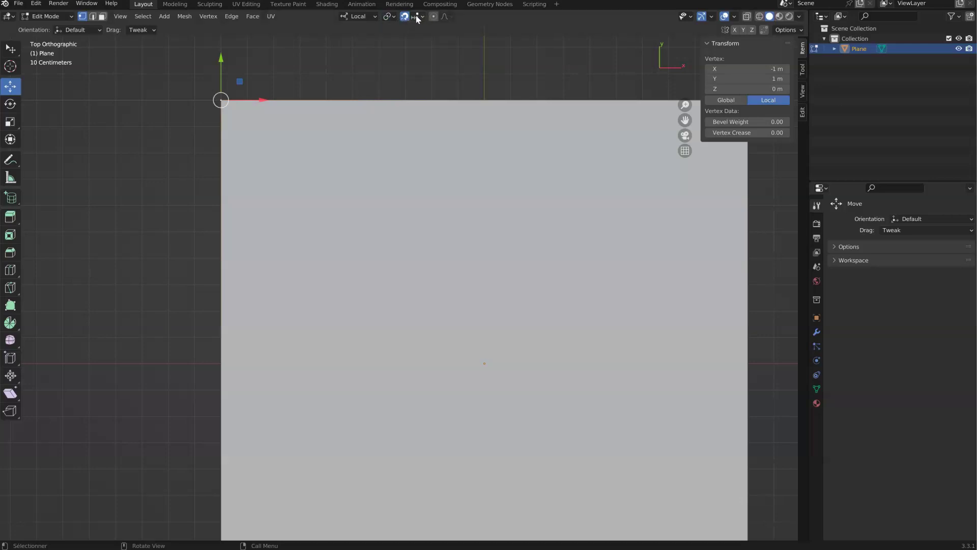
click(417, 16)
mouse_move(220, 100)
mouse_down()
mouse_move(190, 124)
mouse_move(227, 129)
mouse_move(170, 90)
mouse_move(250, 50)
mouse_move(382, 131)
mouse_move(253, 101)
mouse_move(200, 107)
mouse_move(223, 101)
mouse_up()
Set snapping to Vertex and move the plane's upper-left corner vertex around, ending at about X -0.99 m, Y 1 m
click(422, 16)
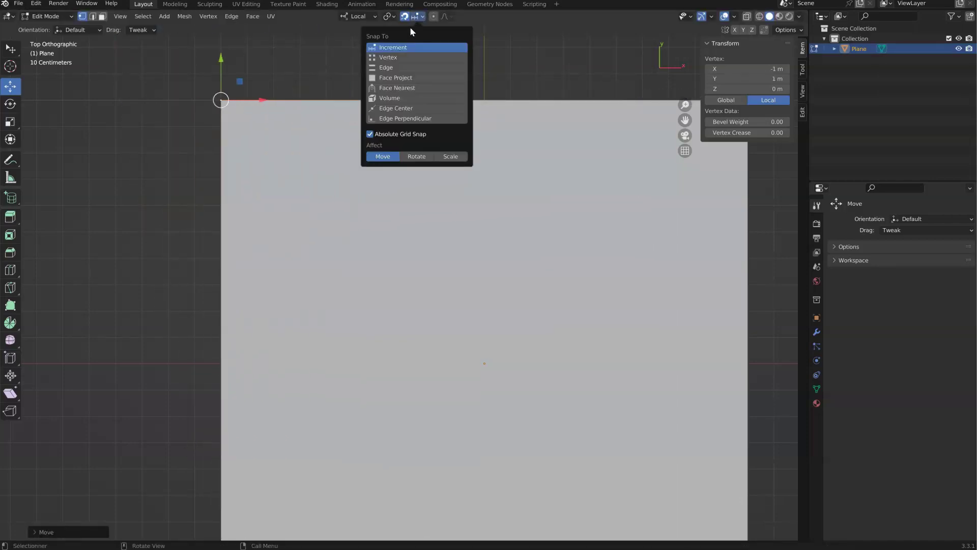
click(389, 56)
scroll(312, 120, down, 3)
drag(299, 179, 397, 176)
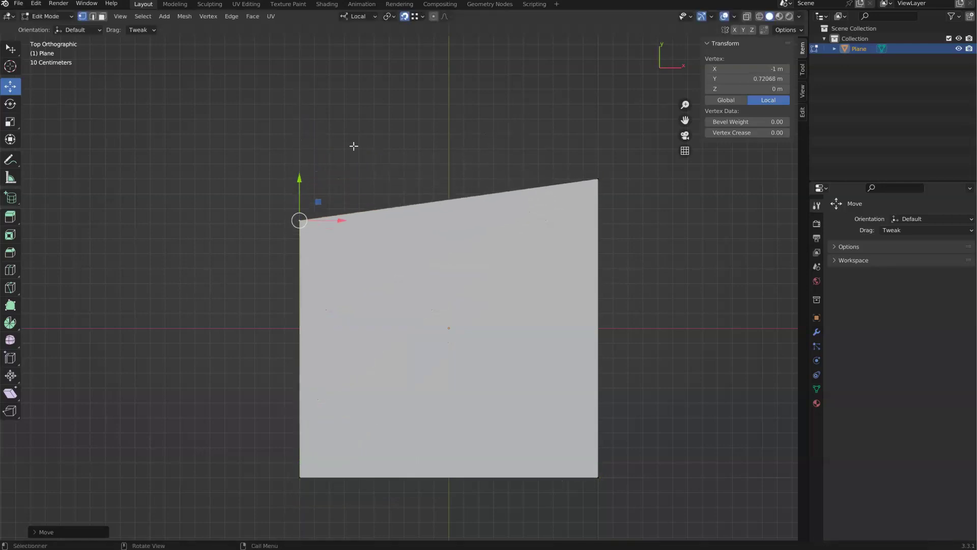
drag(314, 201, 321, 160)
Turn on proportional editing and turn off snapping
click(423, 17)
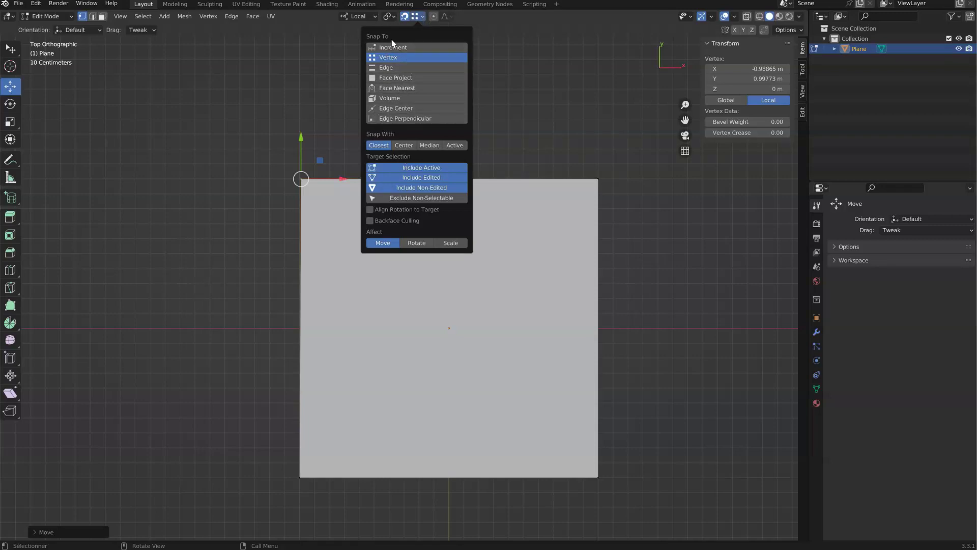
click(434, 17)
click(405, 16)
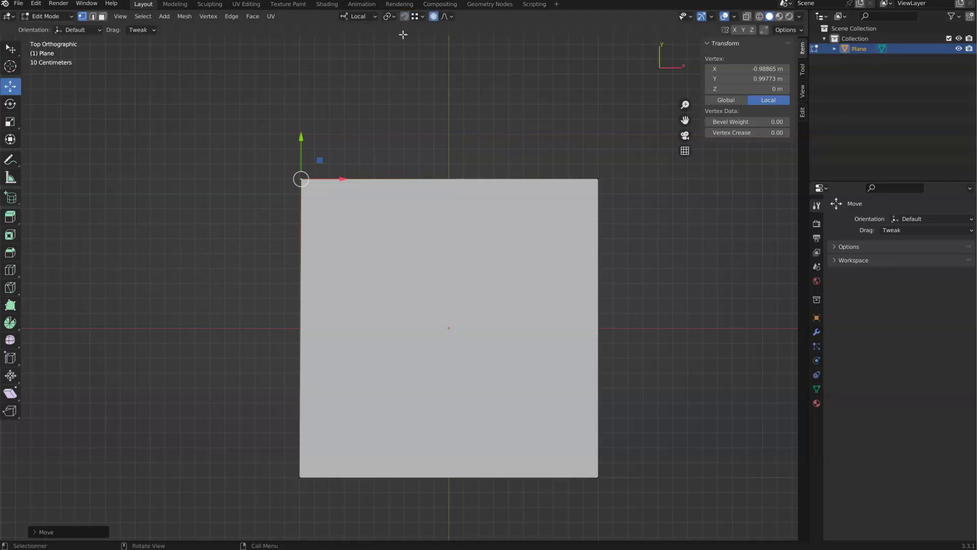
Return to Object Mode and delete the plane
key(ctrl+Tab)
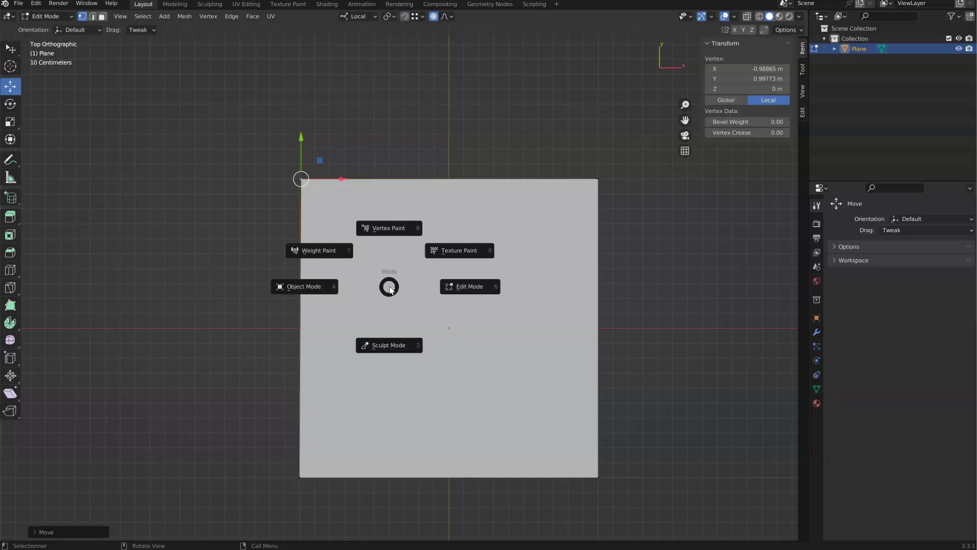
click(310, 289)
key(x)
click(385, 266)
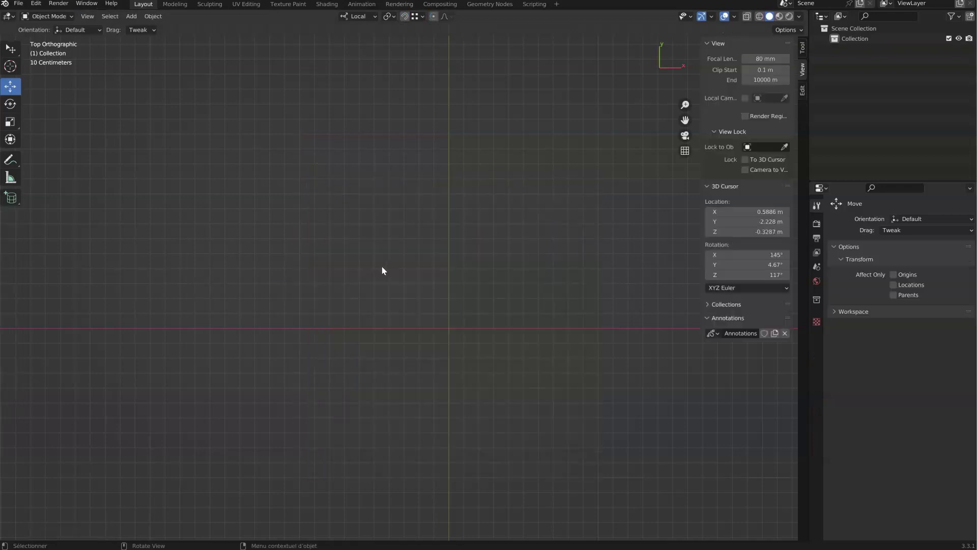
Add a mesh grid and clear its location so it sits at the world origin
key(shift+a)
mouse_move(380, 270)
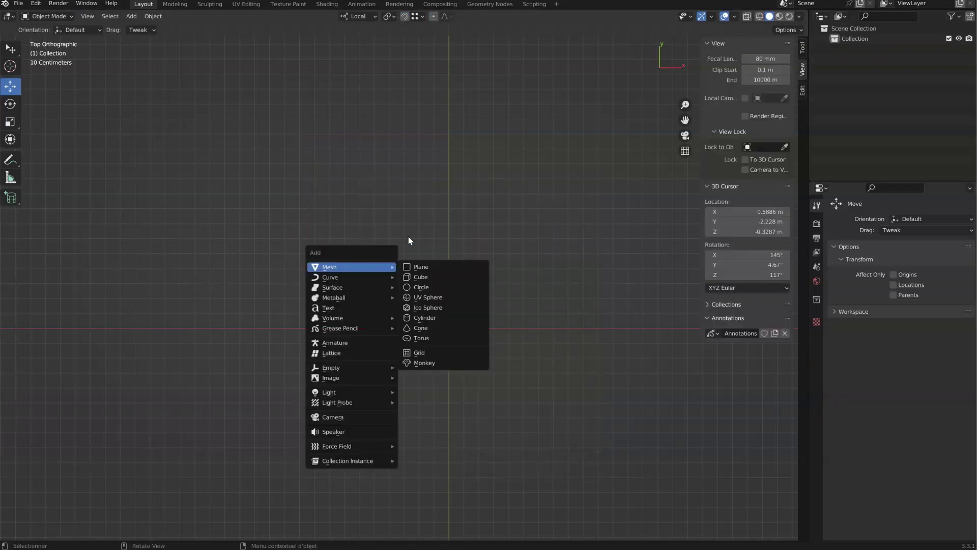
click(131, 16)
mouse_move(151, 30)
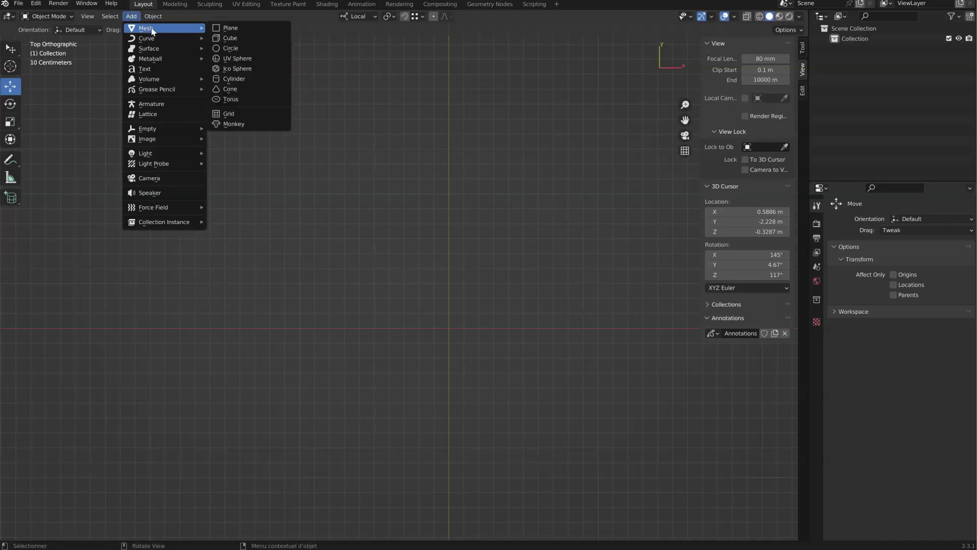
click(236, 114)
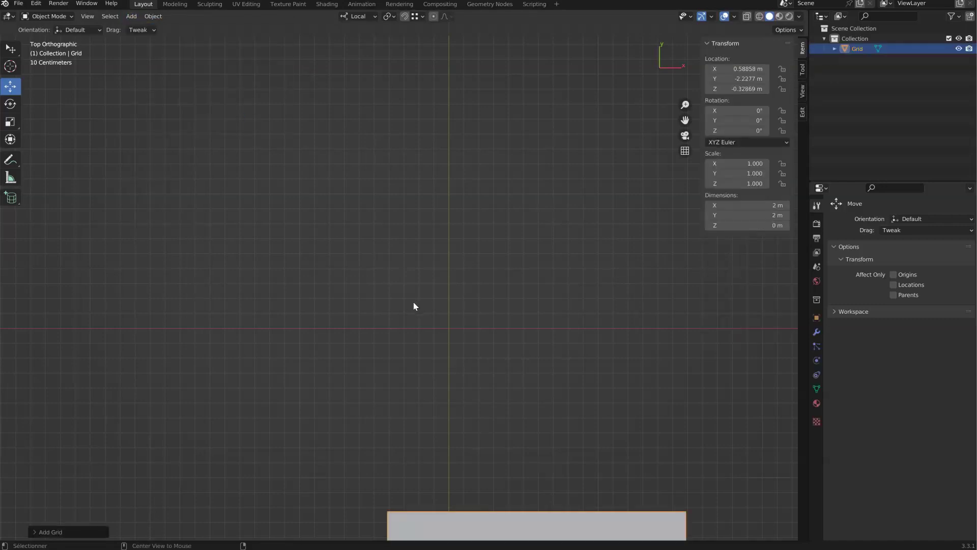
key(alt+g)
Enter Edit Mode on the grid and select only its centre vertex
shift+middle_drag(466, 332, 436, 189)
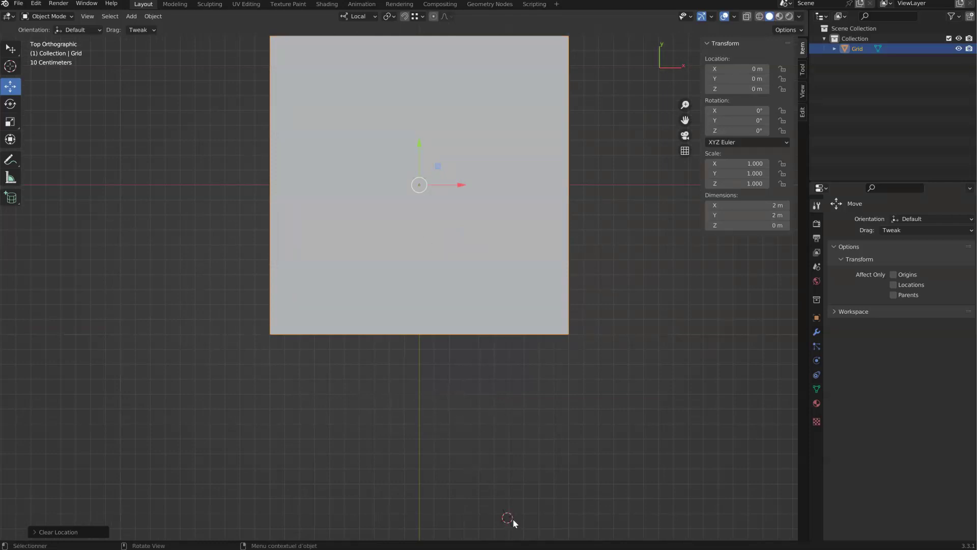
middle_drag(485, 402, 445, 225)
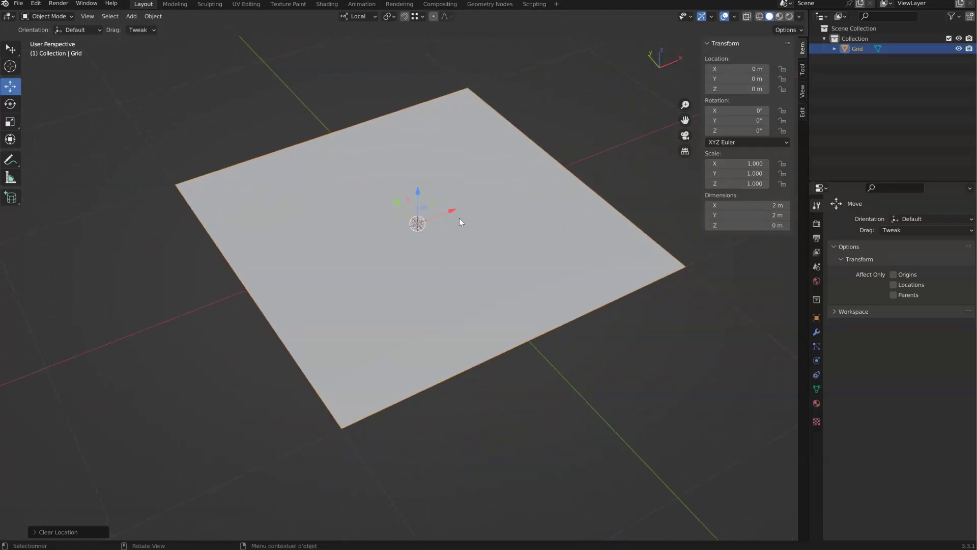
key(ctrl+Tab)
click(515, 215)
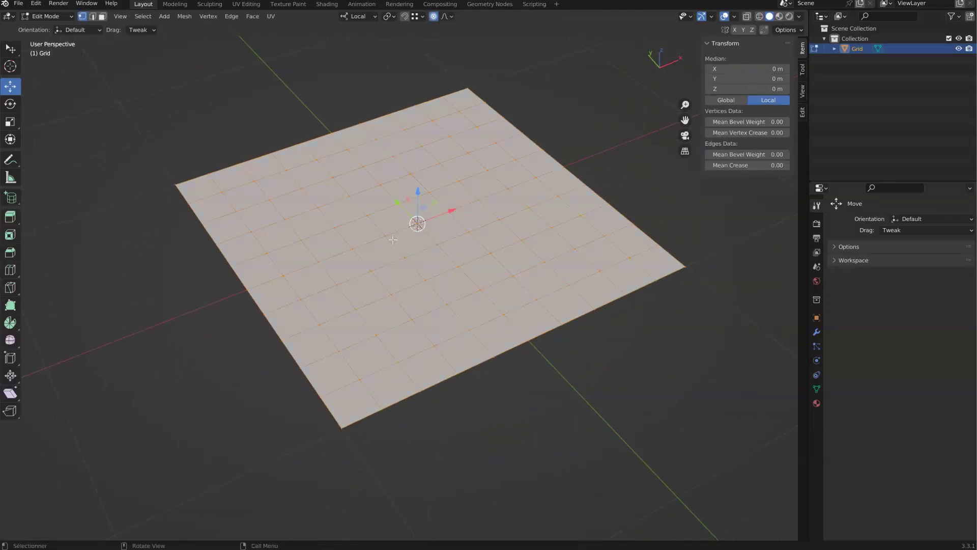
click(409, 229)
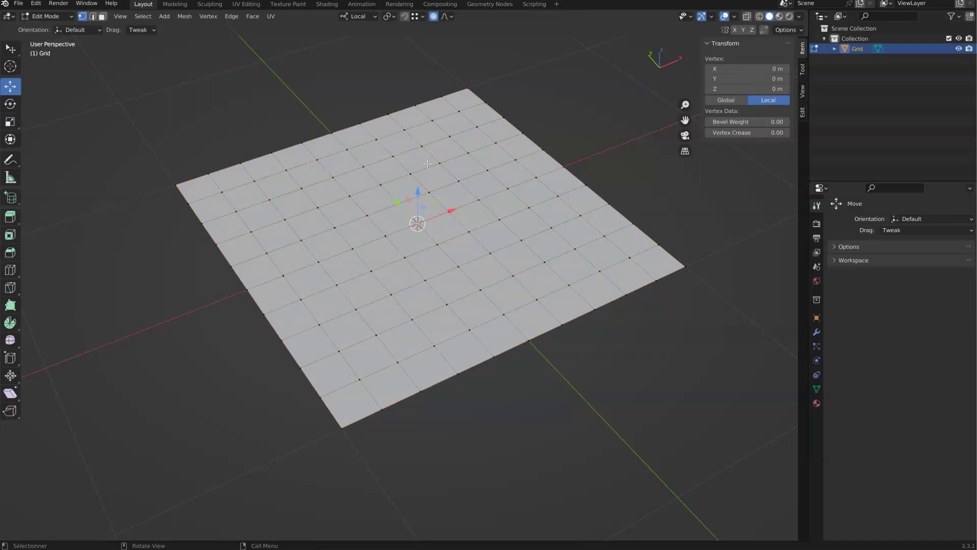
Raise the centre vertex to about Z 0.36 m with Smooth proportional editing, enlarging and shrinking the influence radius during the move
drag(418, 192, 474, 127)
scroll(429, 156, down, 4)
scroll(424, 189, up, 10)
scroll(423, 188, up, 8)
scroll(440, 170, down, 10)
scroll(450, 171, down, 4)
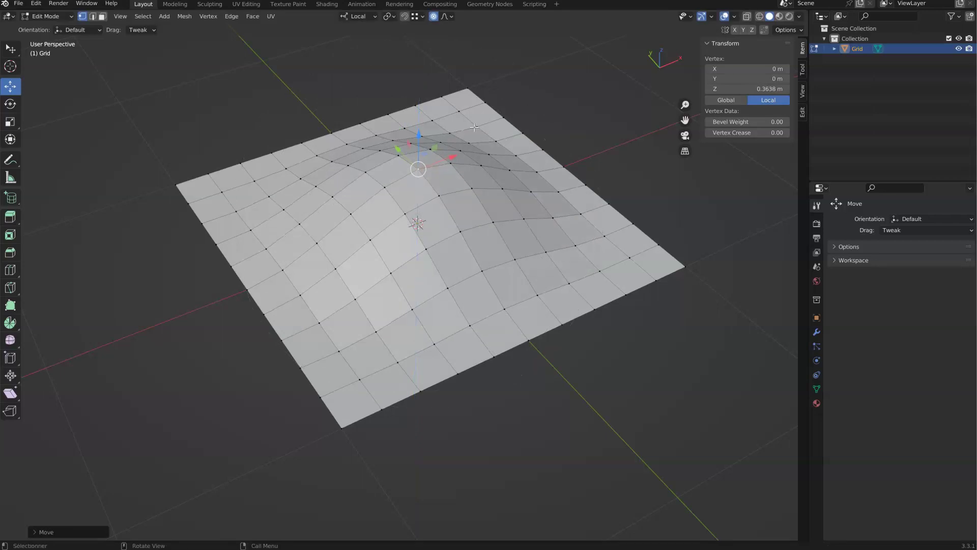
Set the proportional editing falloff to Constant and raise the centre vertex to about Z 0.38 m
click(445, 16)
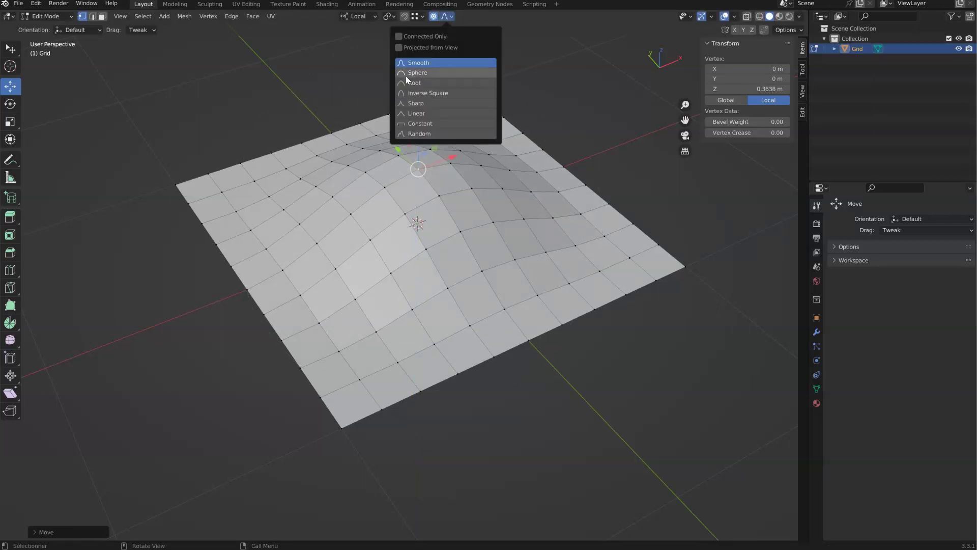
click(416, 123)
mouse_move(421, 139)
mouse_down()
mouse_move(426, 122)
mouse_move(428, 133)
mouse_up()
Set the proportional editing falloff to Sharp and lower the centre vertex to about Z -0.46 m
click(445, 16)
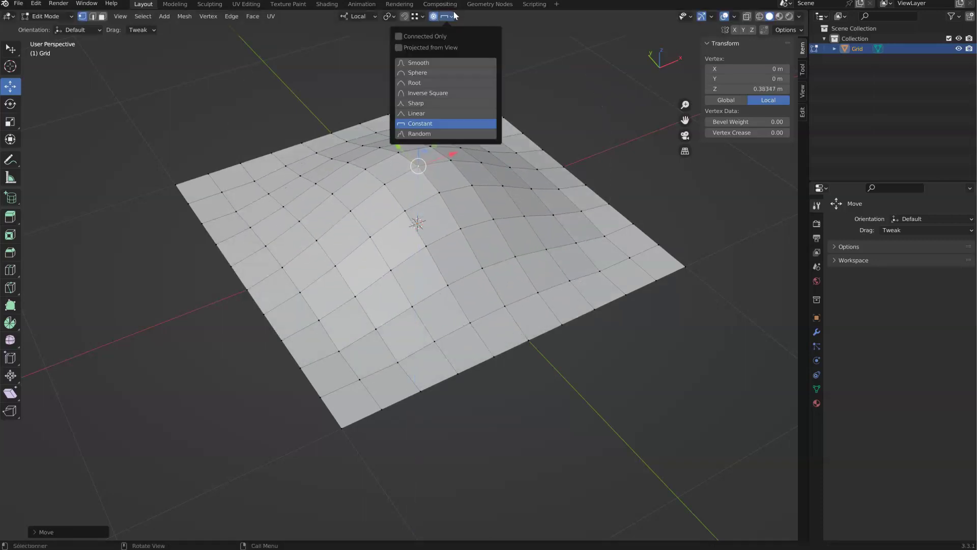
click(417, 103)
drag(422, 133, 416, 237)
middle_drag(416, 237, 422, 116)
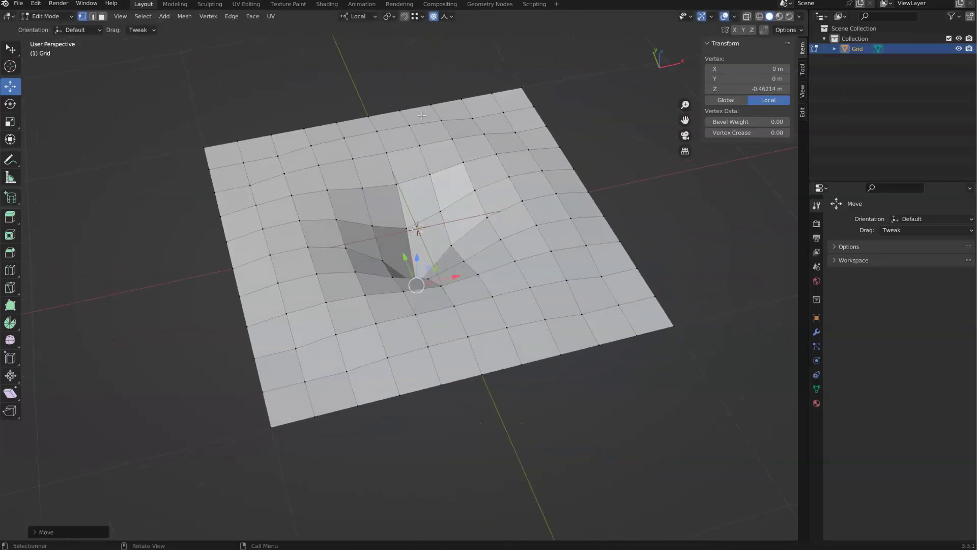
Turn off proportional editing and return the grid to Object Mode
click(434, 16)
key(ctrl+Tab)
shift+middle_drag(452, 176, 437, 171)
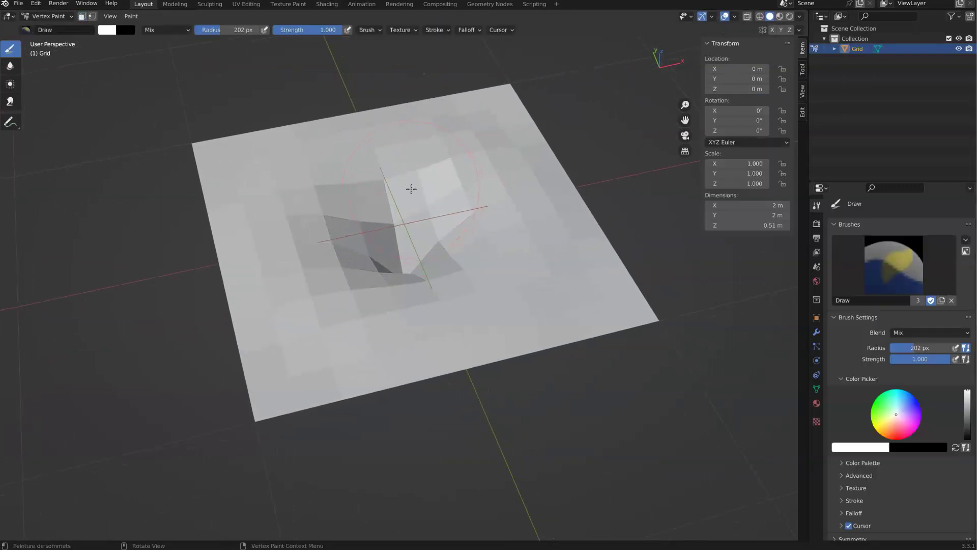
key(ctrl+Tab)
shift+middle_drag(497, 183, 466, 181)
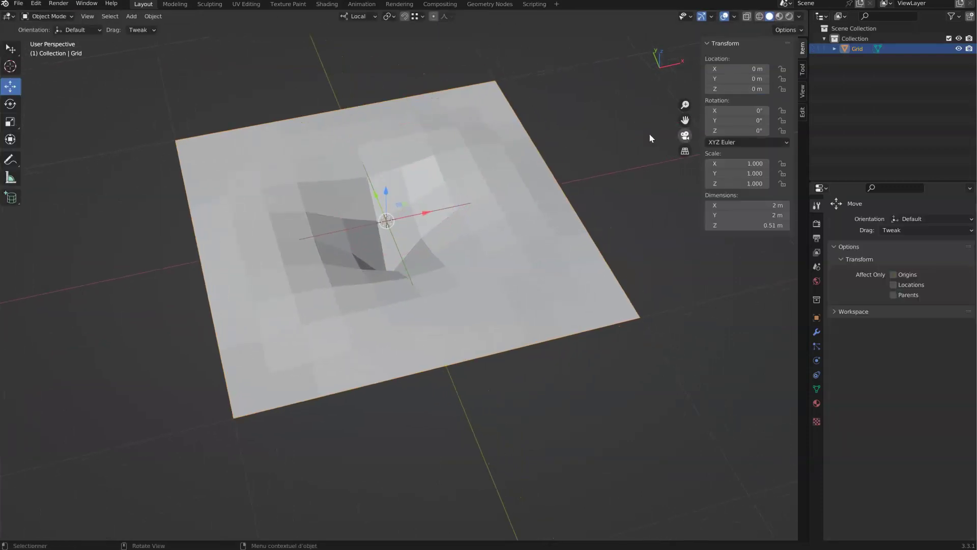
click(796, 31)
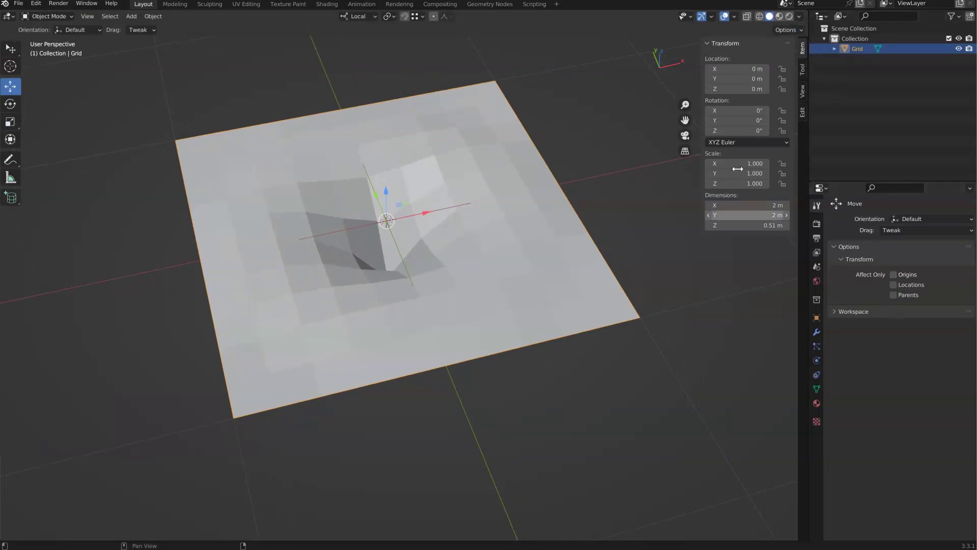
click(692, 19)
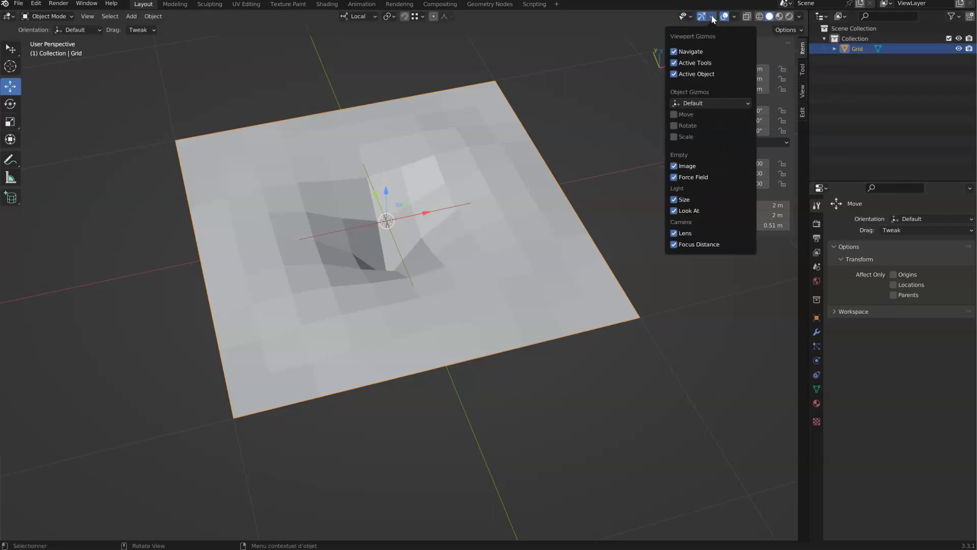
click(712, 16)
click(712, 17)
Turn on the wireframe geometry overlay and toggle all viewport overlays off and back on
click(735, 17)
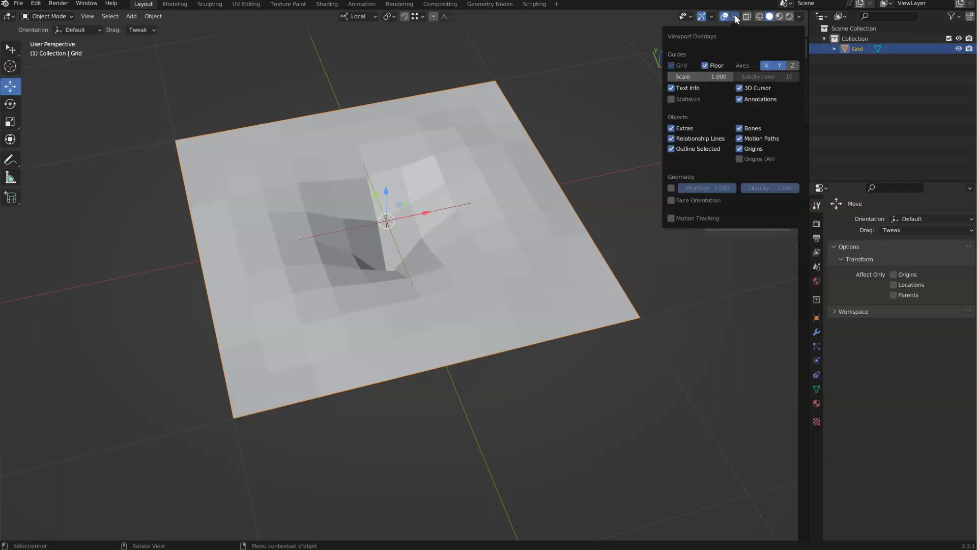
click(672, 188)
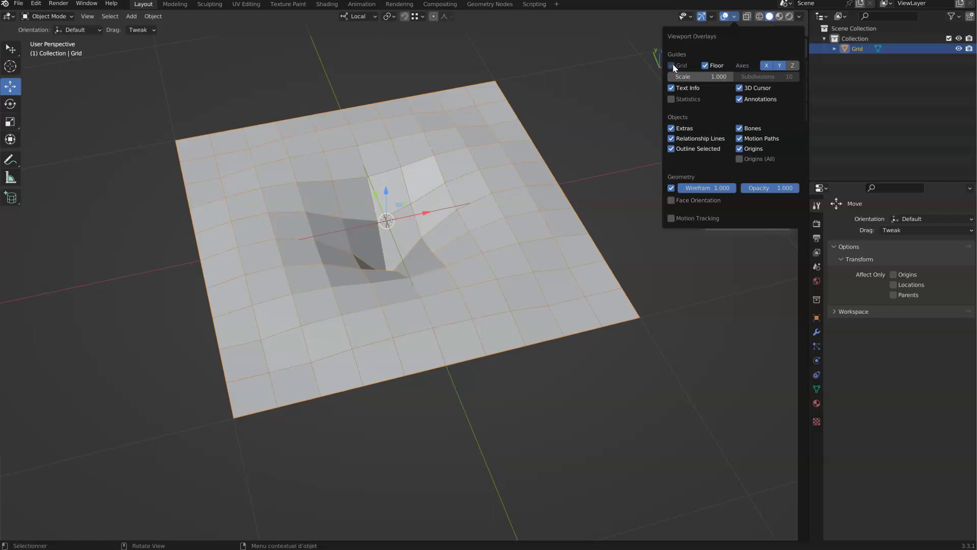
click(725, 17)
click(725, 17)
click(725, 18)
click(724, 17)
click(735, 16)
key(n)
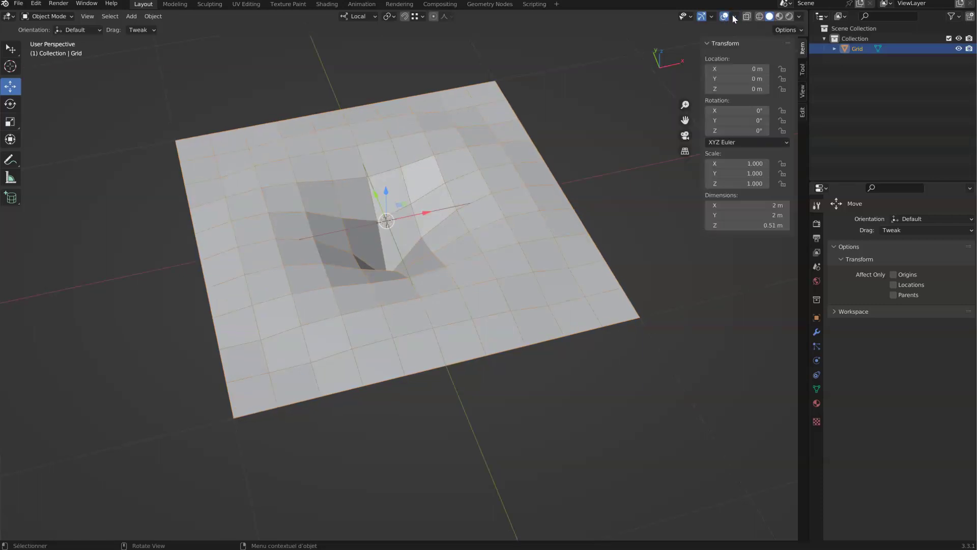
Turn on X-ray and duplicate the grid, placing the copy at about X -0.51 m, Y 0.41 m, Z 0.21 m
click(748, 19)
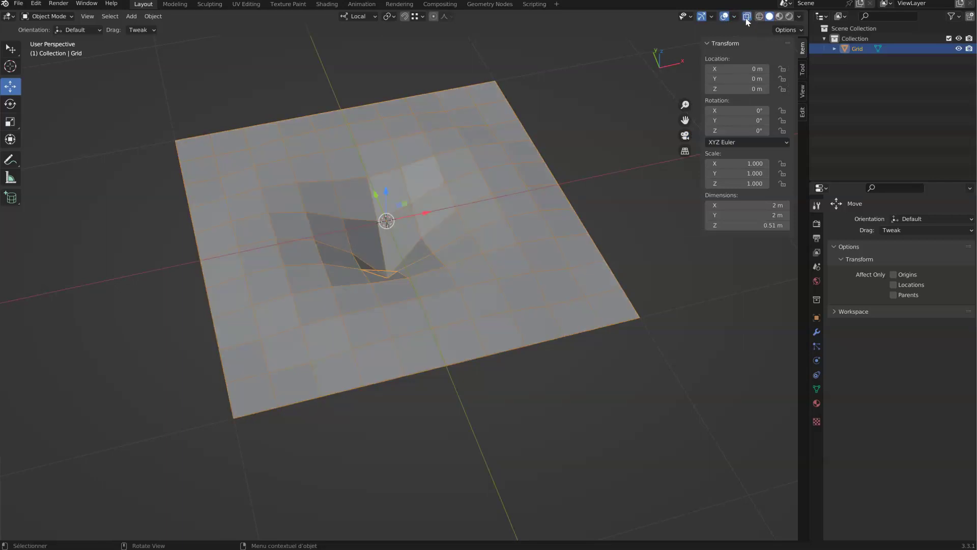
key(shift+d)
click(261, 216)
middle_drag(356, 234, 388, 216)
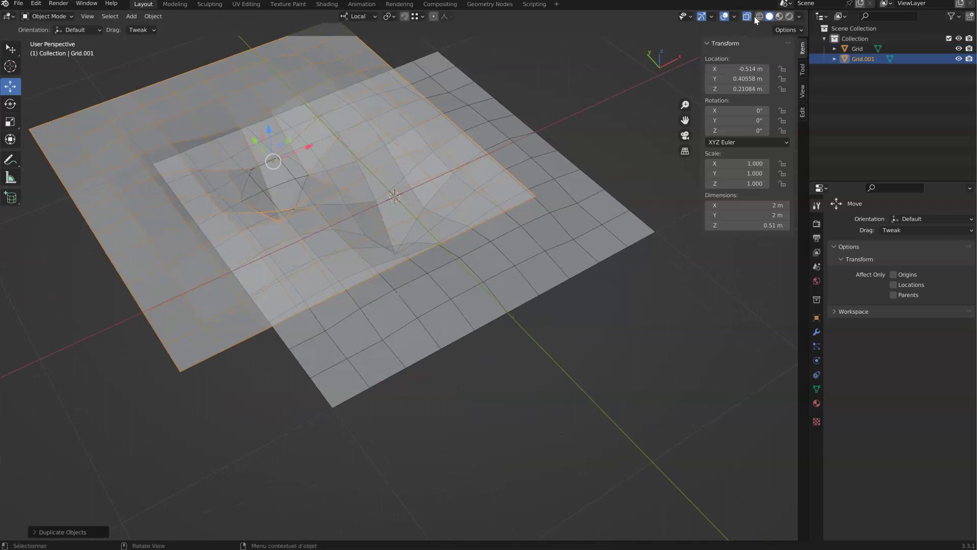
Turn off X-ray and view the two grids in Wireframe shading before returning to Solid shading
click(747, 17)
click(760, 17)
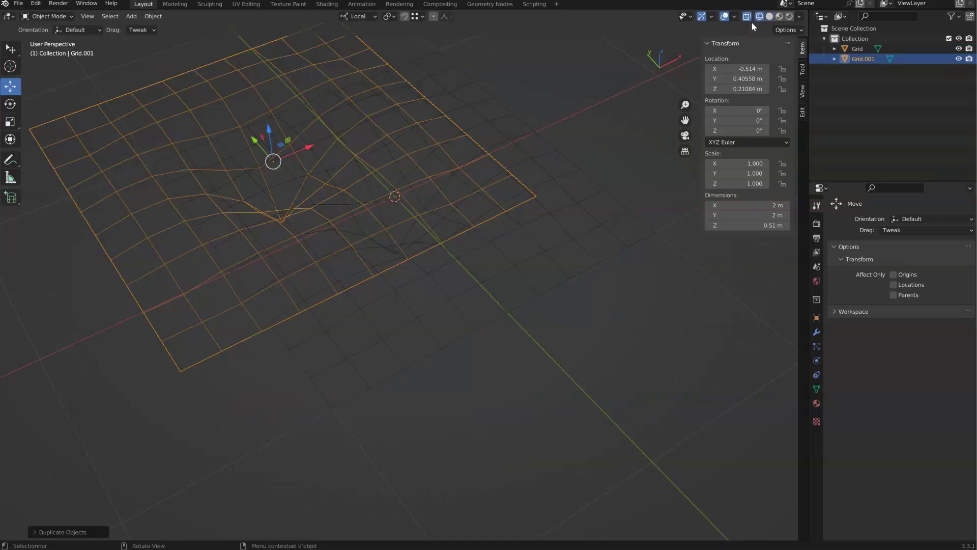
middle_drag(476, 119, 456, 113)
click(770, 16)
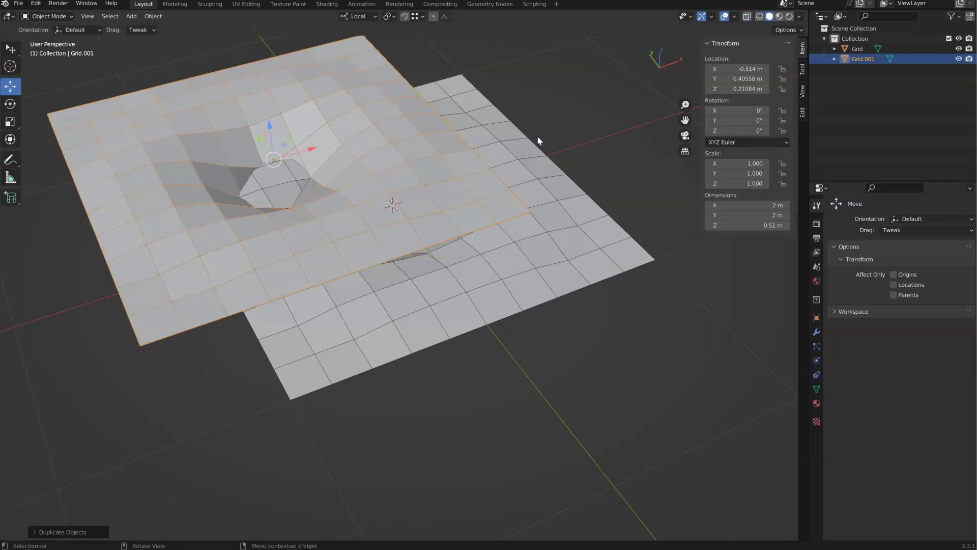
Preview the grids in Material Preview shading, trying the interior HDRI lighting before restoring the forest one
click(779, 17)
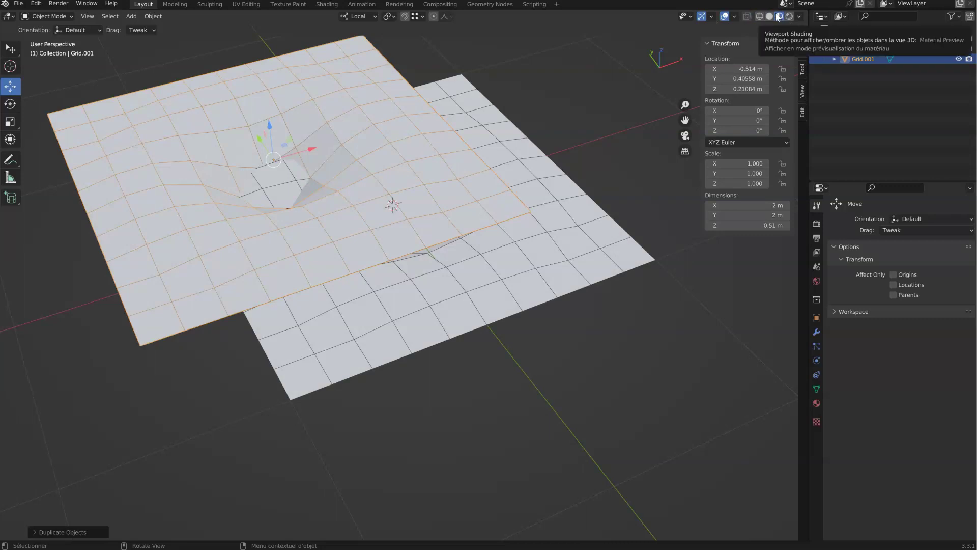
middle_drag(445, 194, 445, 171)
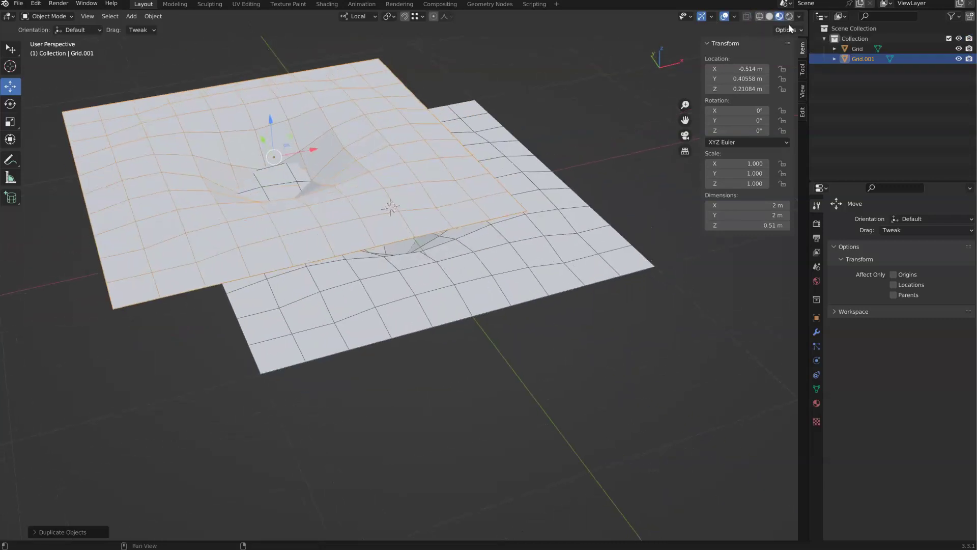
click(799, 16)
click(790, 102)
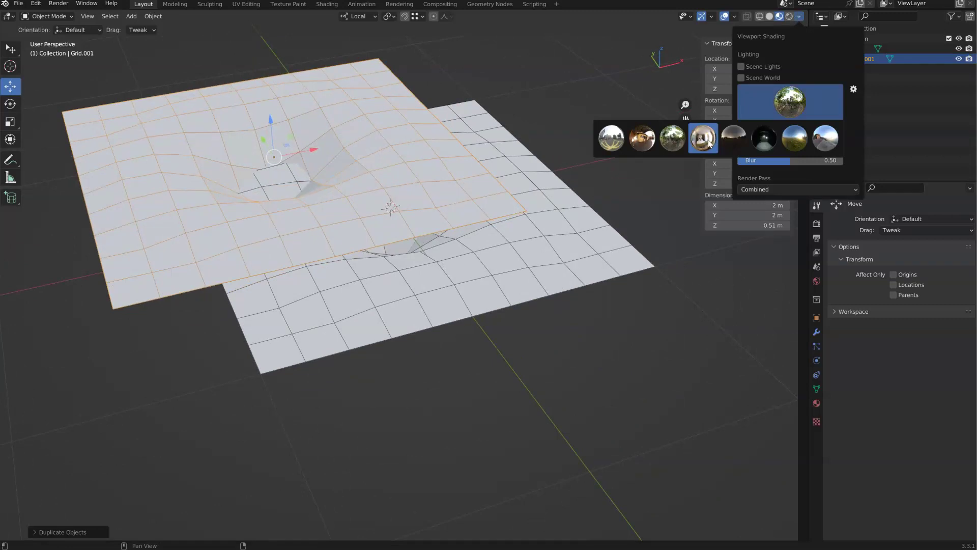
click(710, 143)
click(787, 102)
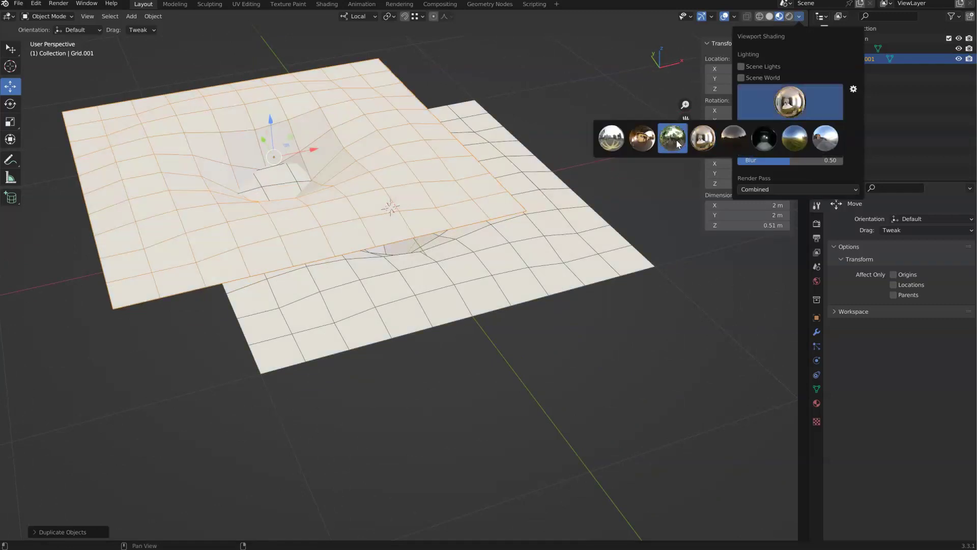
click(673, 138)
View the grids in Rendered shading, show the render properties, and return to Solid shading and its options
click(790, 19)
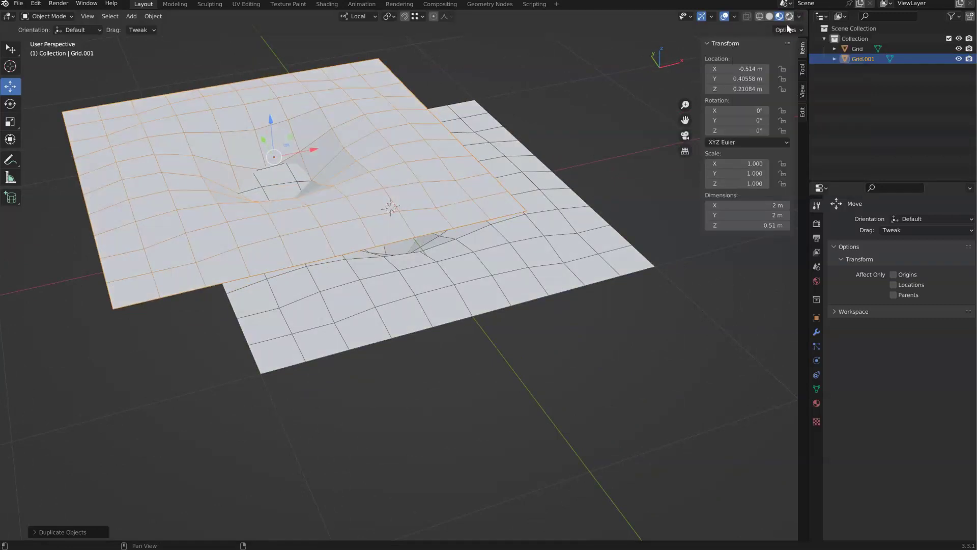
click(790, 17)
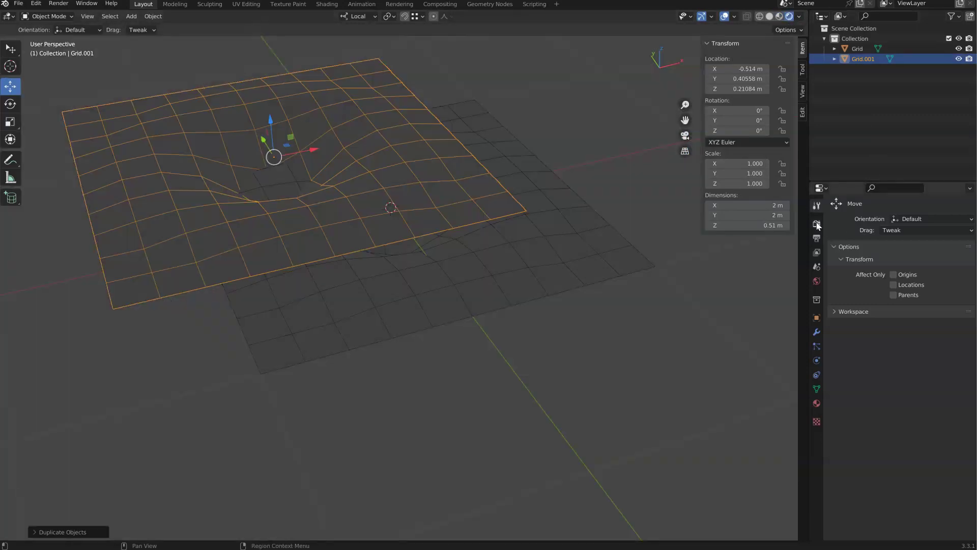
click(817, 223)
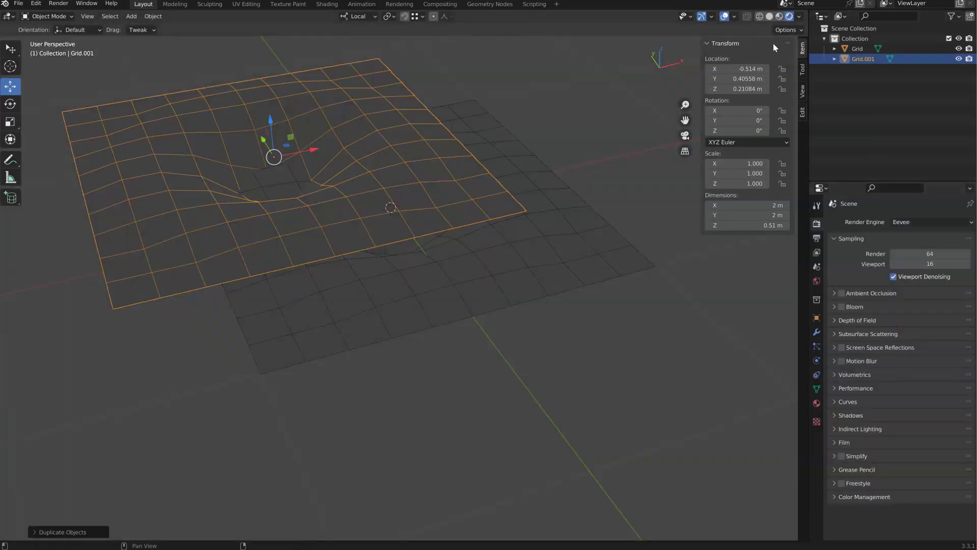
click(770, 17)
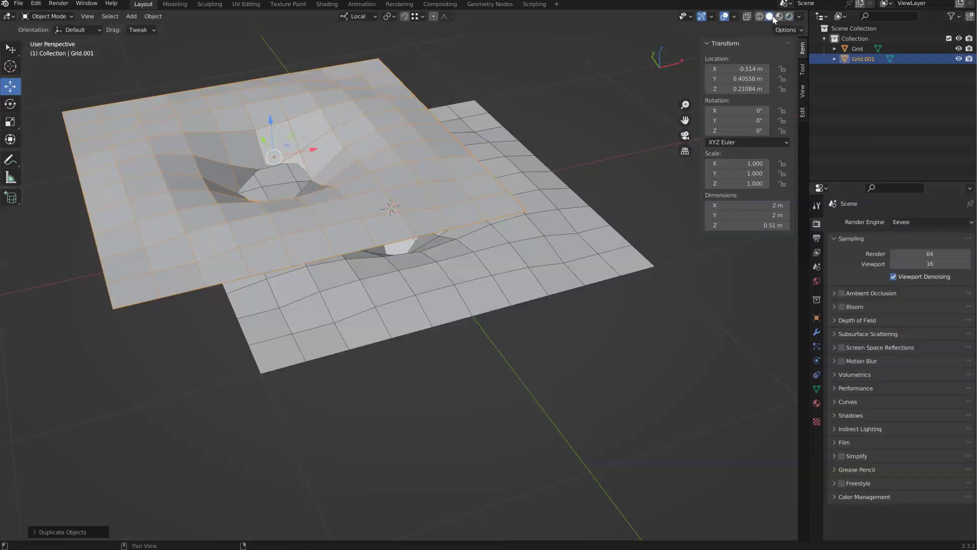
click(799, 16)
Browse the sidebar's Tool, View and Edit pages and collapse the Bsurfaces section
click(803, 69)
click(802, 92)
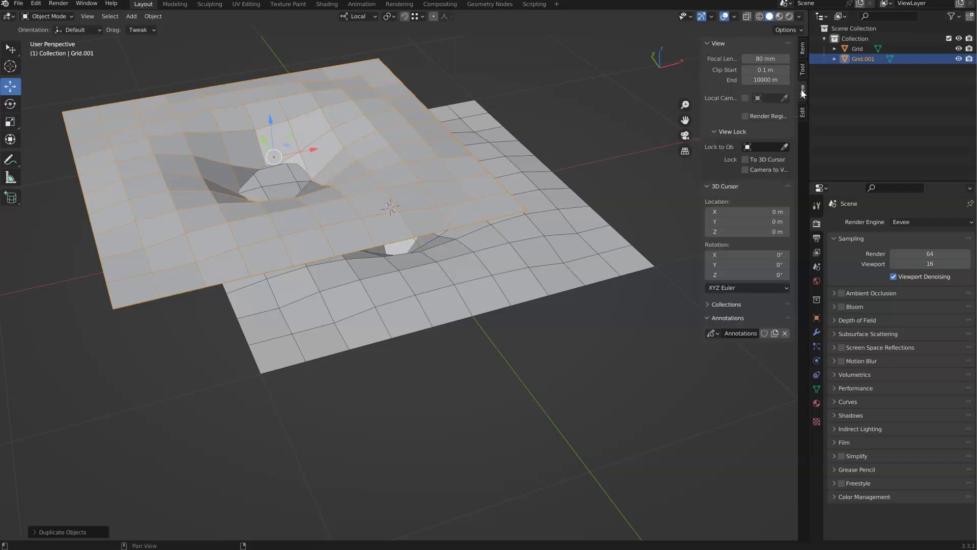
click(803, 113)
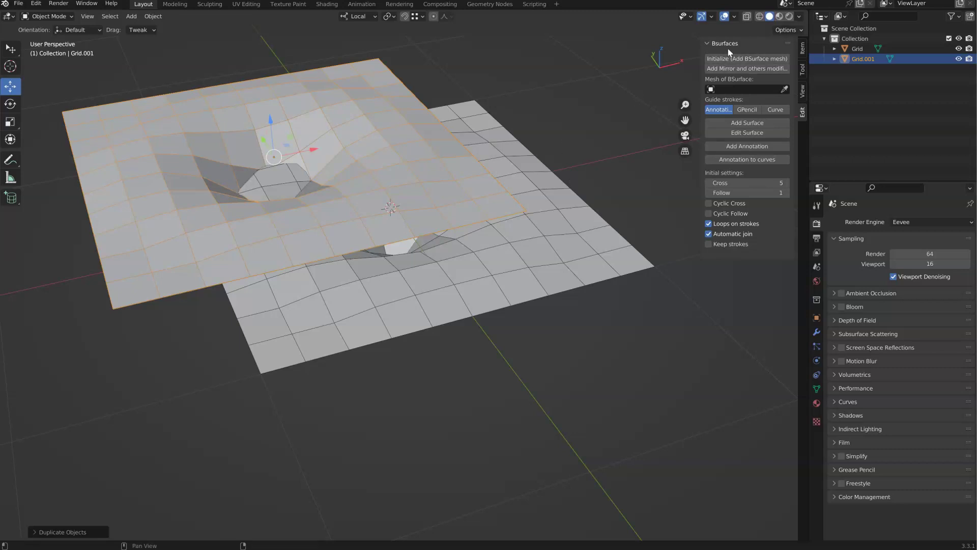
click(706, 43)
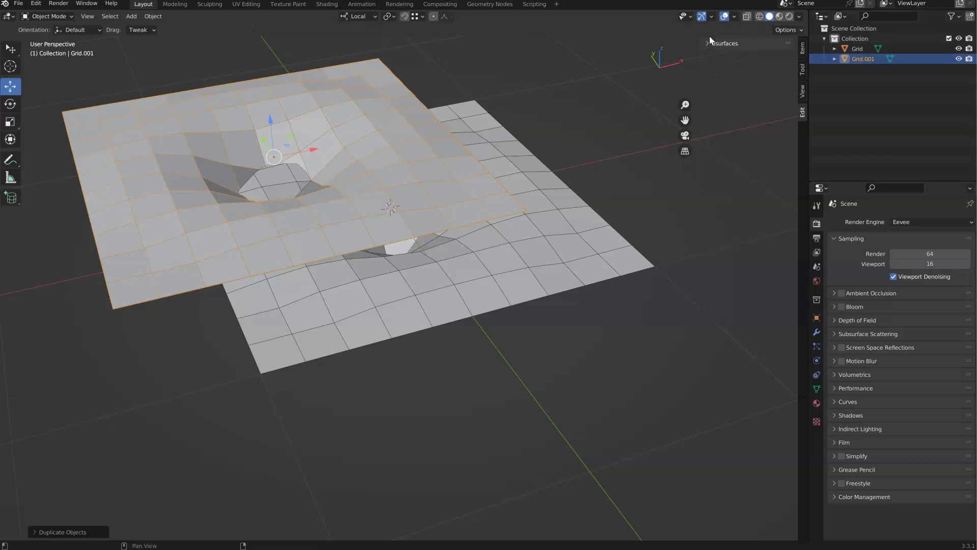
Put the duplicated grid in Edit Mode, check the LoopTools section, and show the vertex transform values
key(ctrl+Tab)
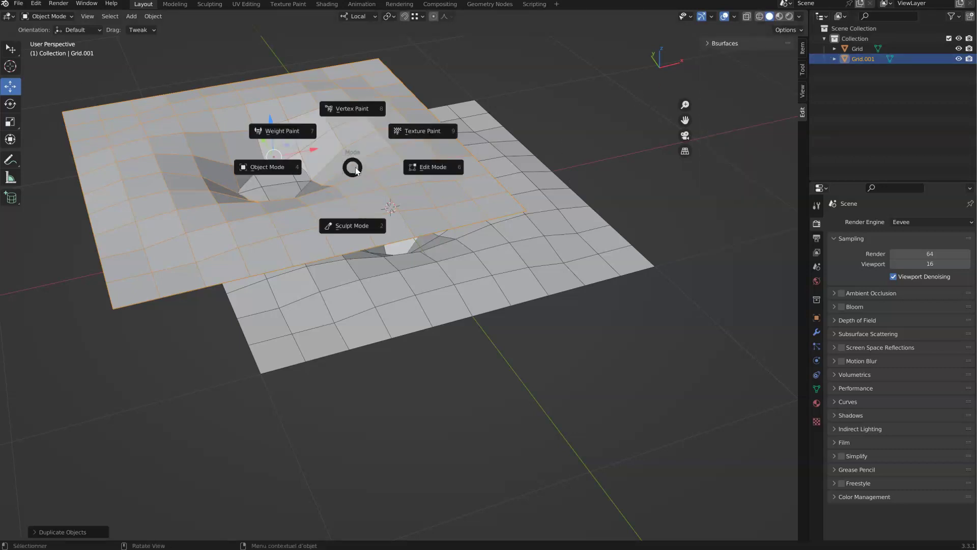
click(427, 167)
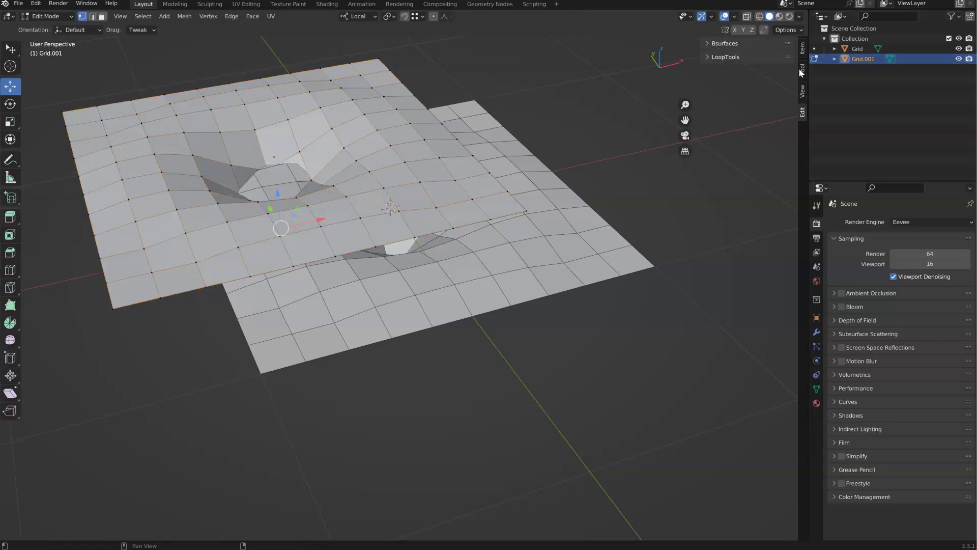
click(719, 57)
click(716, 57)
click(803, 49)
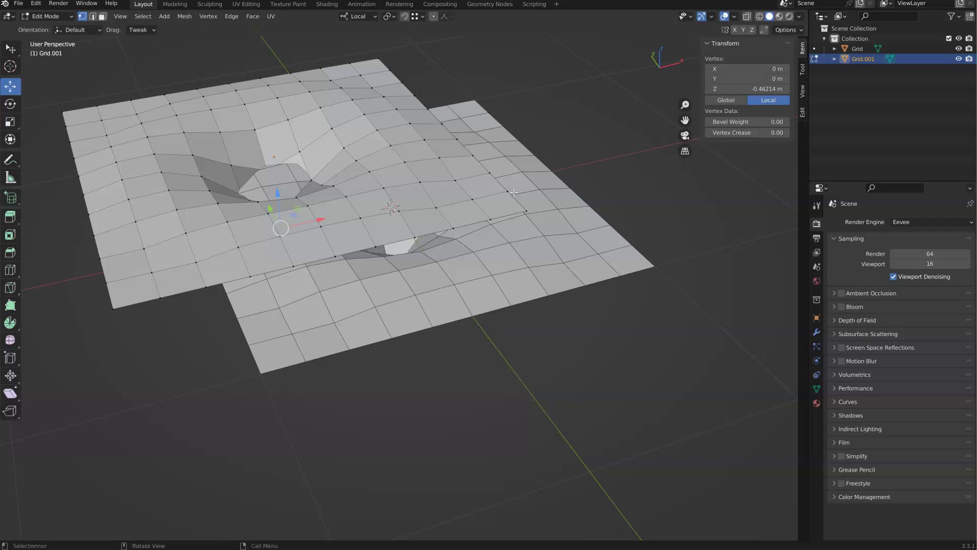
Switch the duplicated grid to Object Mode and back to Edit Mode, and hide the sidebar
key(Tab)
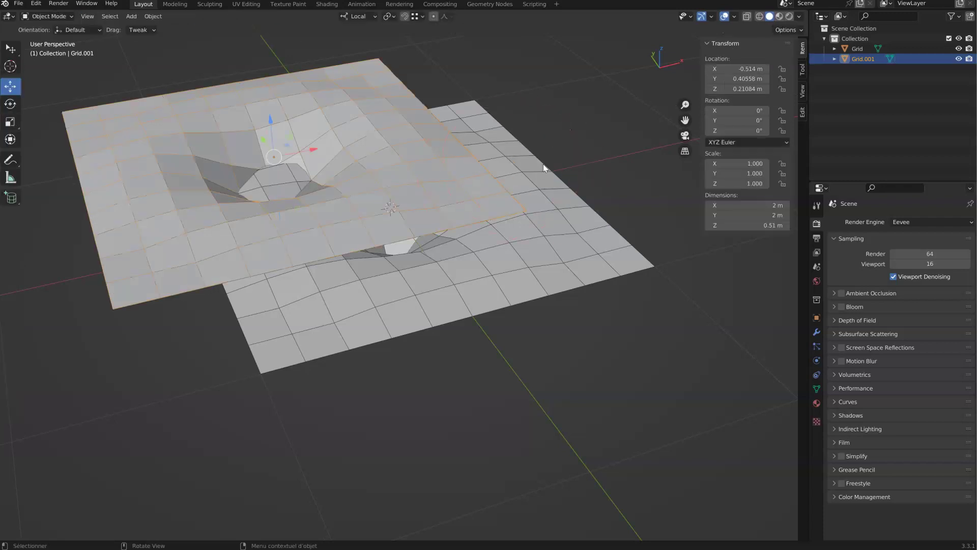
key(Tab)
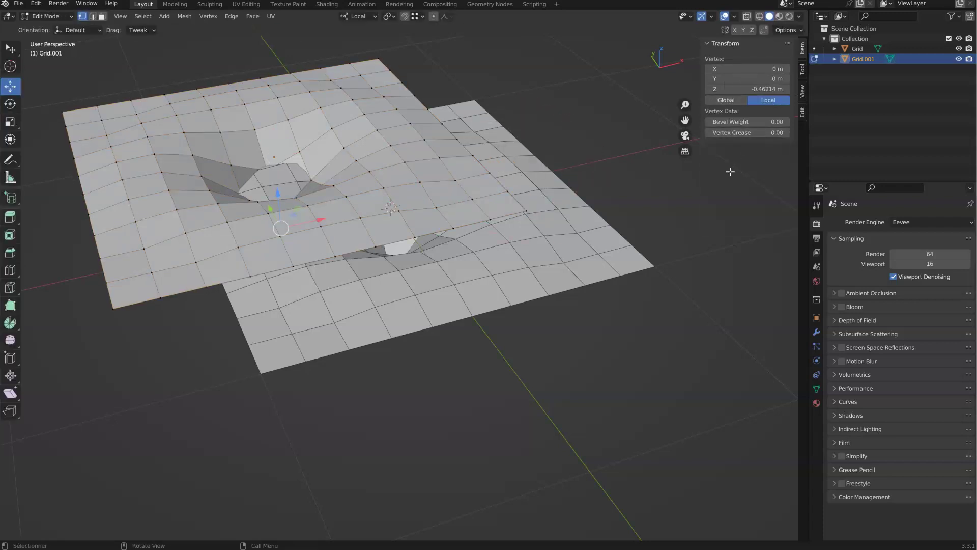
key(n)
key(n)
key(n)
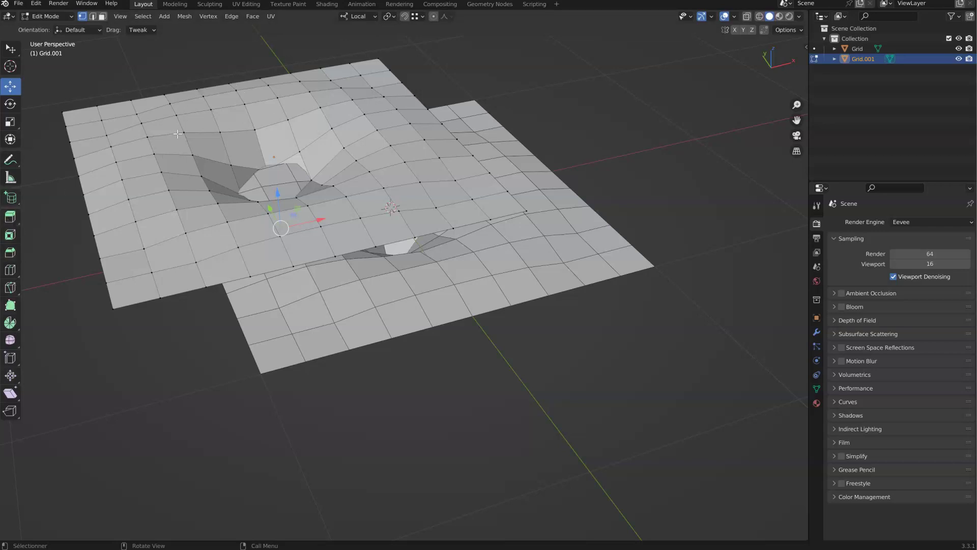
Delete both grids from the scene in Object Mode
middle_drag(557, 307, 430, 275)
scroll(424, 267, up, 1)
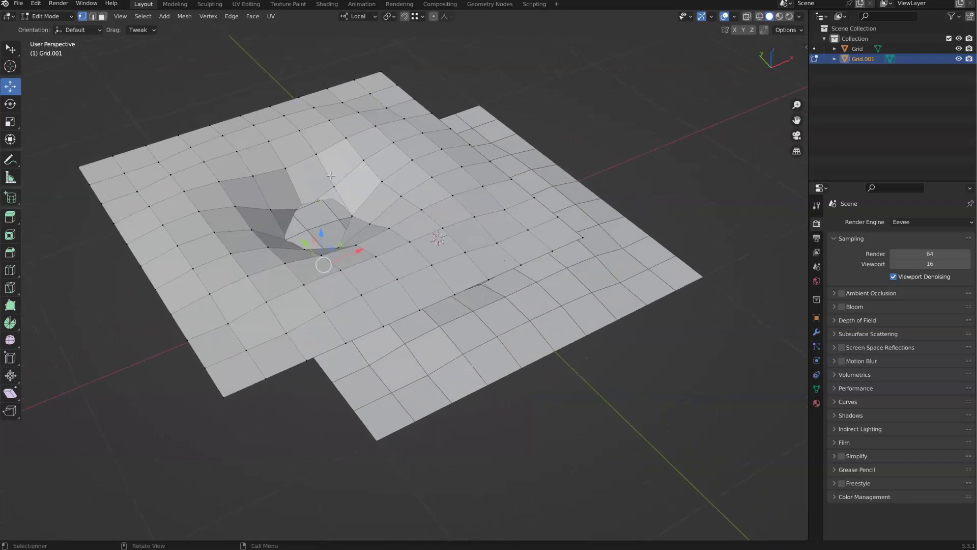
middle_drag(540, 335, 544, 331)
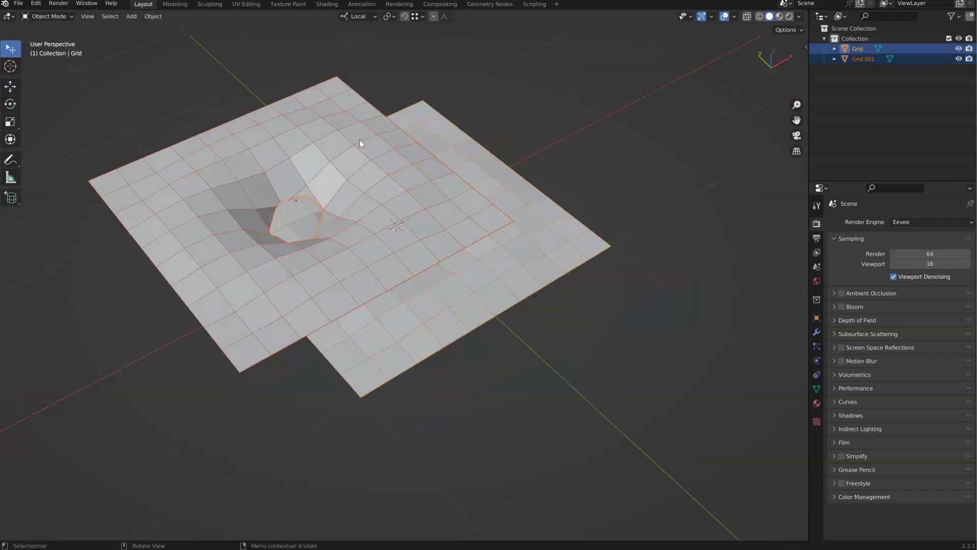
key(Delete)
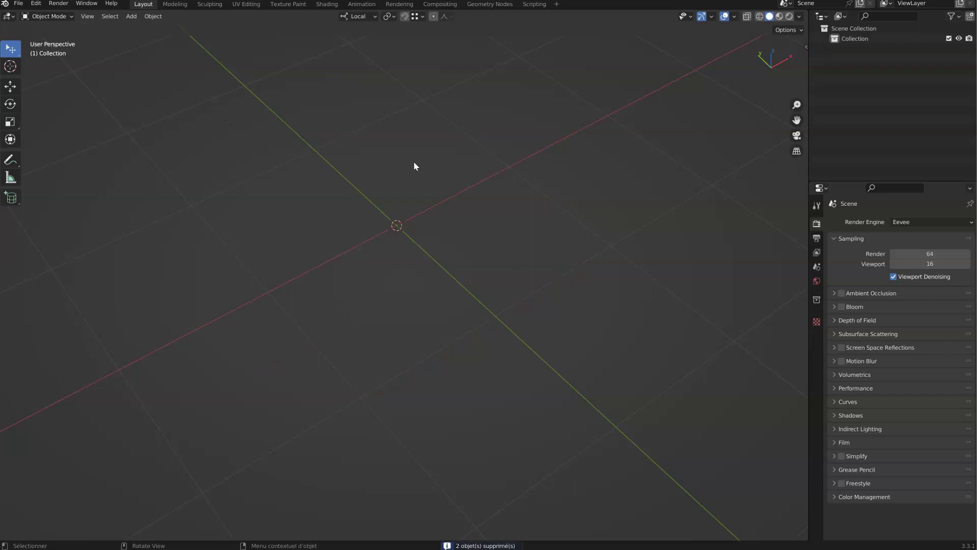
Move the 3D cursor to several spots around the viewport and bring it back to the world origin
shift+right_drag(223, 191, 265, 244)
shift+right_drag(667, 207, 696, 368)
shift+right_drag(197, 232, 63, 133)
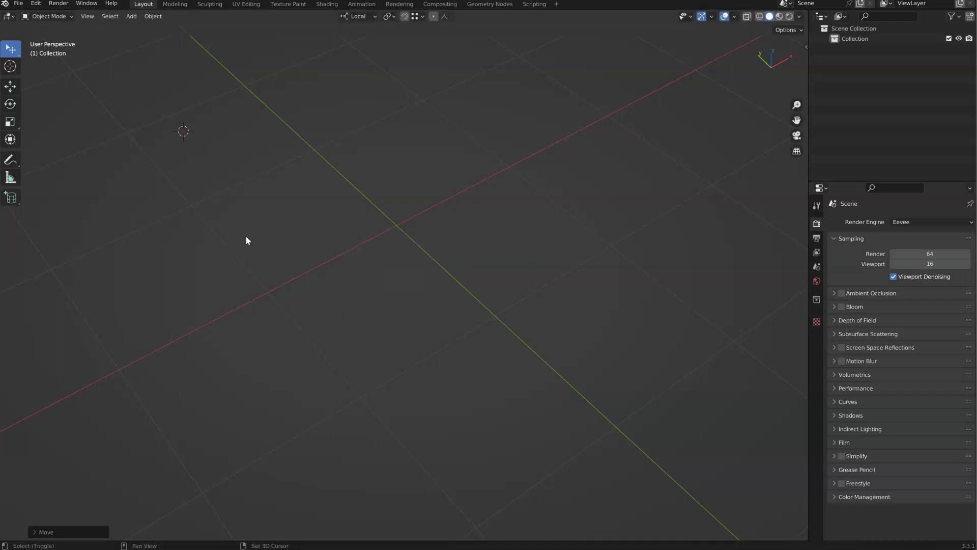
shift+right_drag(425, 203, 206, 216)
shift+right_click(390, 218)
Add a mesh plane at the world origin
key(shift+a)
mouse_move(377, 217)
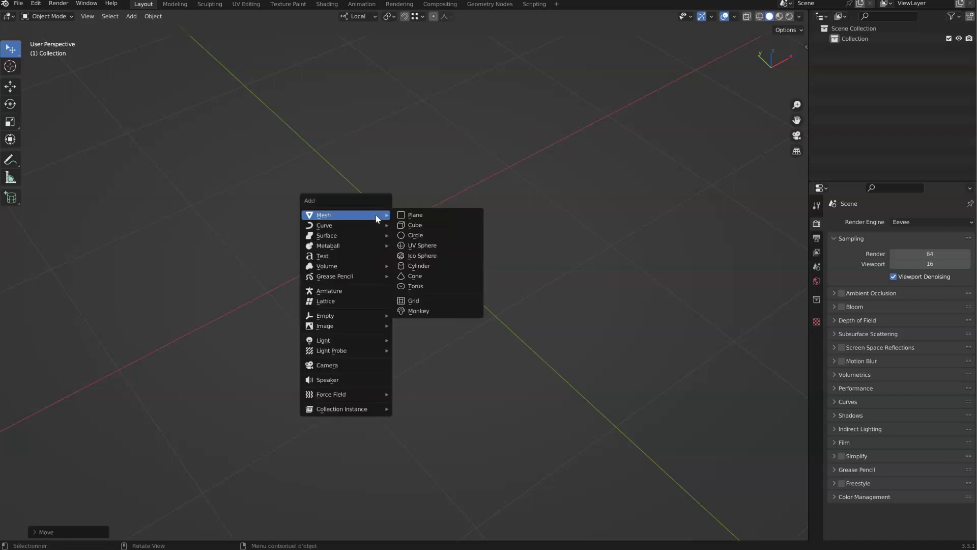
click(417, 214)
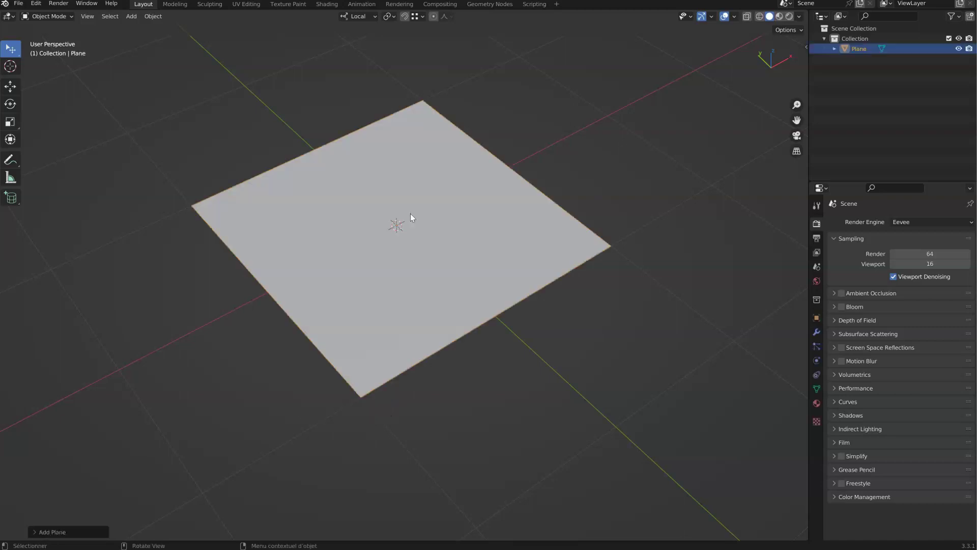
click(131, 16)
click(130, 15)
Put the plane in Edit Mode and select its corner vertices one after another
key(ctrl+Tab)
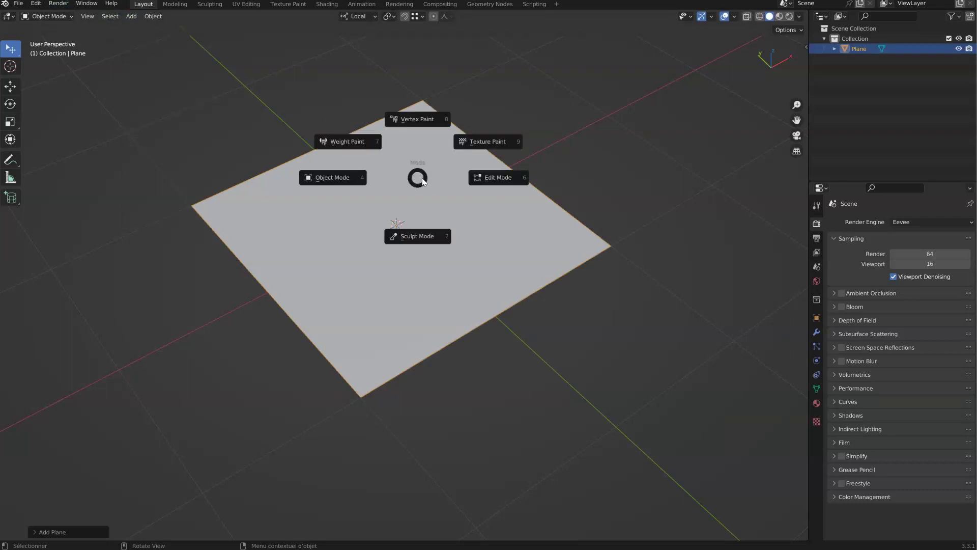
click(494, 180)
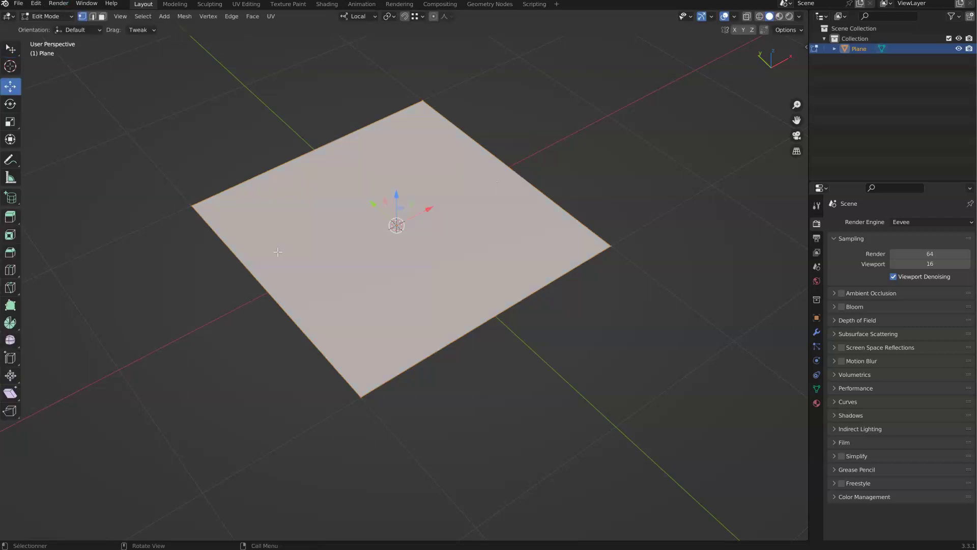
shift+click(95, 19)
shift+click(102, 17)
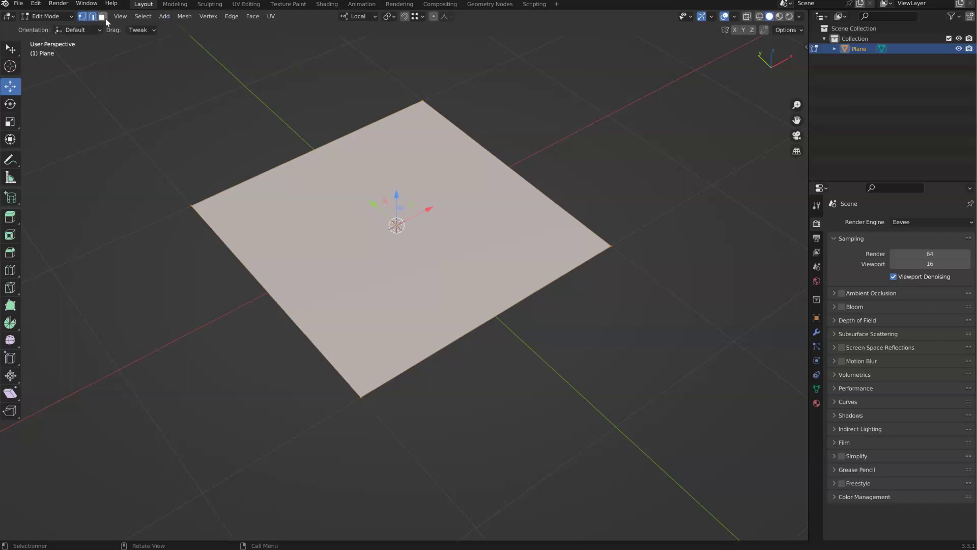
click(422, 101)
click(192, 205)
click(363, 396)
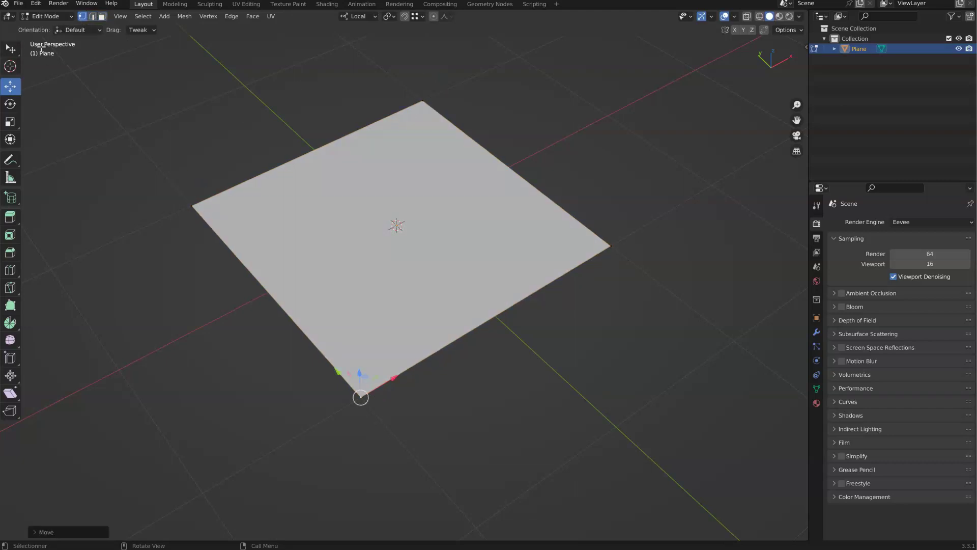
Switch to edge selection and pick the plane's edges with the Select tool and the Move tool
click(10, 49)
click(92, 16)
click(360, 158)
click(479, 163)
click(278, 284)
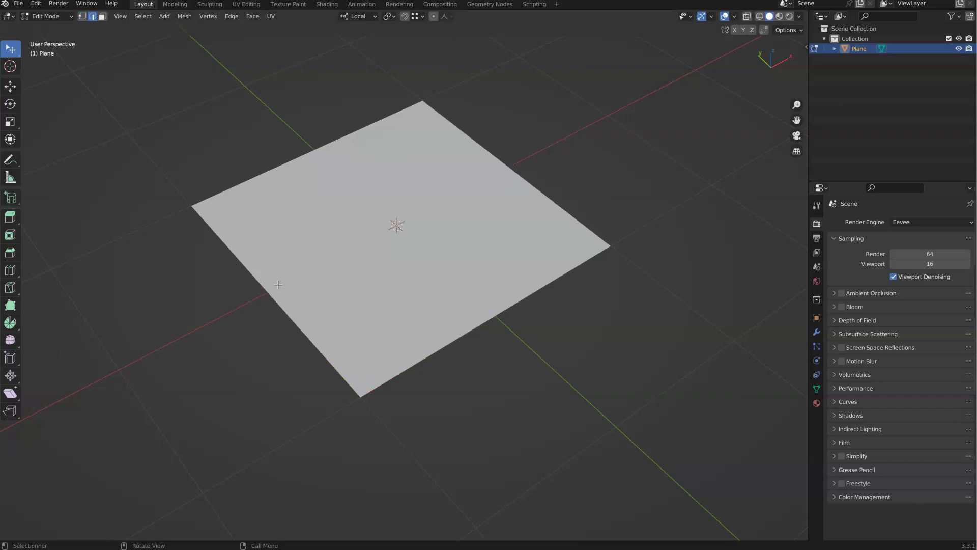
click(10, 86)
click(312, 157)
click(495, 156)
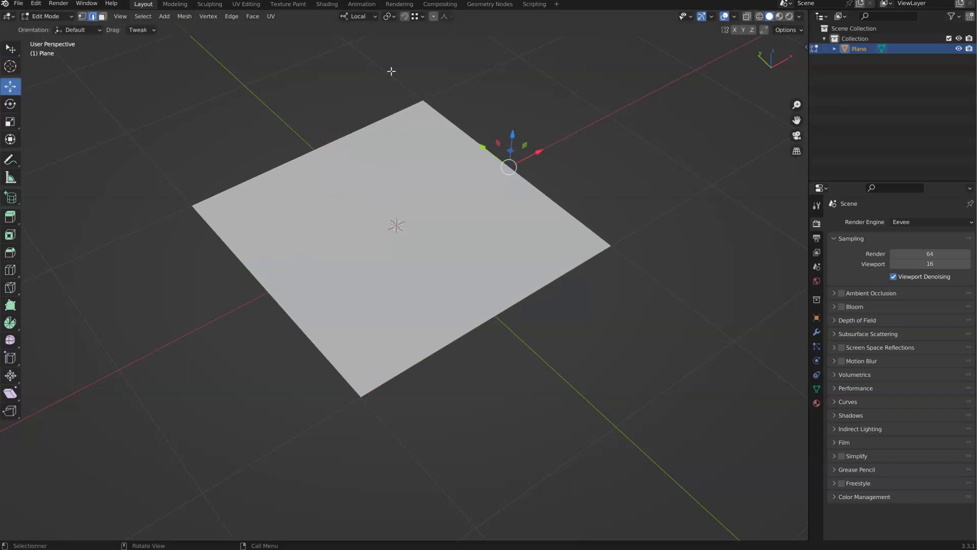
Select the plane's face in face selection, and enable vertex selection alongside it to pick corners and the face
click(102, 15)
click(469, 127)
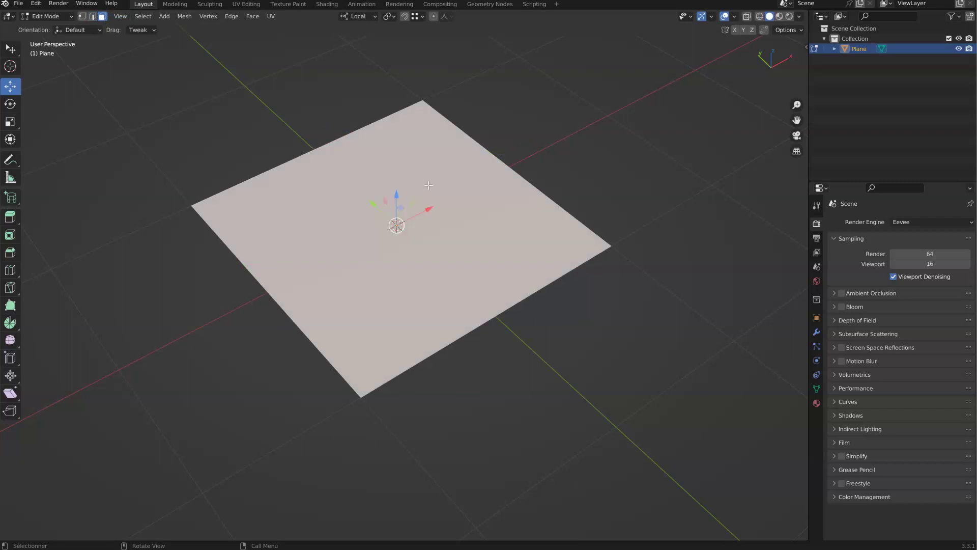
shift+click(83, 17)
click(332, 131)
click(418, 101)
click(413, 207)
click(494, 144)
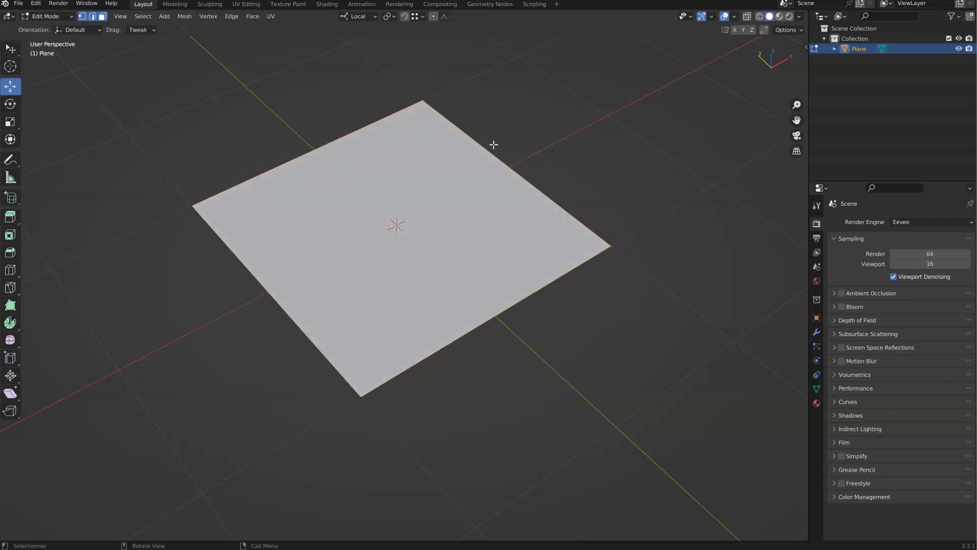
click(423, 101)
Enable edge selection alongside the other selection modes and pick edges and corners around the plane
shift+click(93, 17)
click(287, 161)
click(190, 211)
click(282, 295)
click(360, 407)
click(544, 271)
Examine the plane's context menus in vertex, edge and face selection, plus the Edge and Face command lists
click(85, 17)
right_click(419, 178)
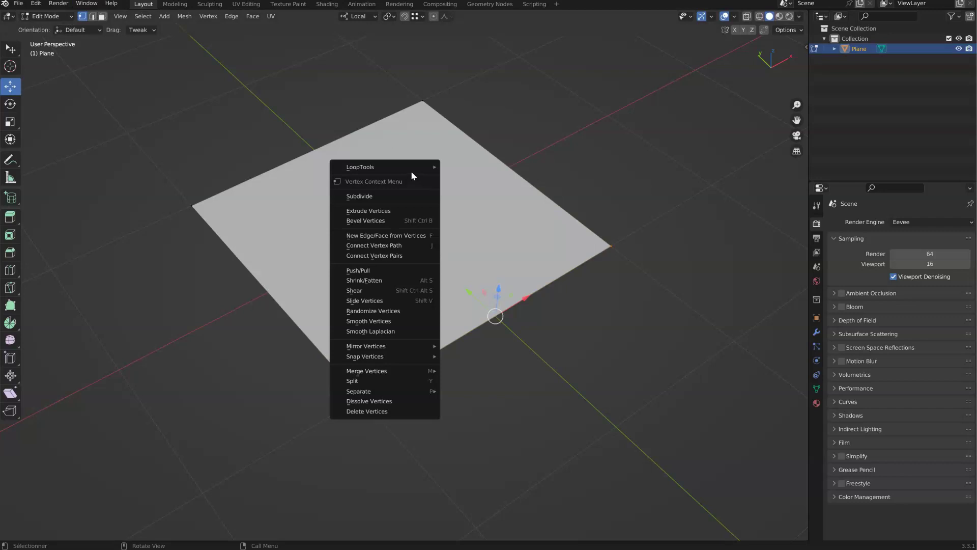
mouse_move(410, 171)
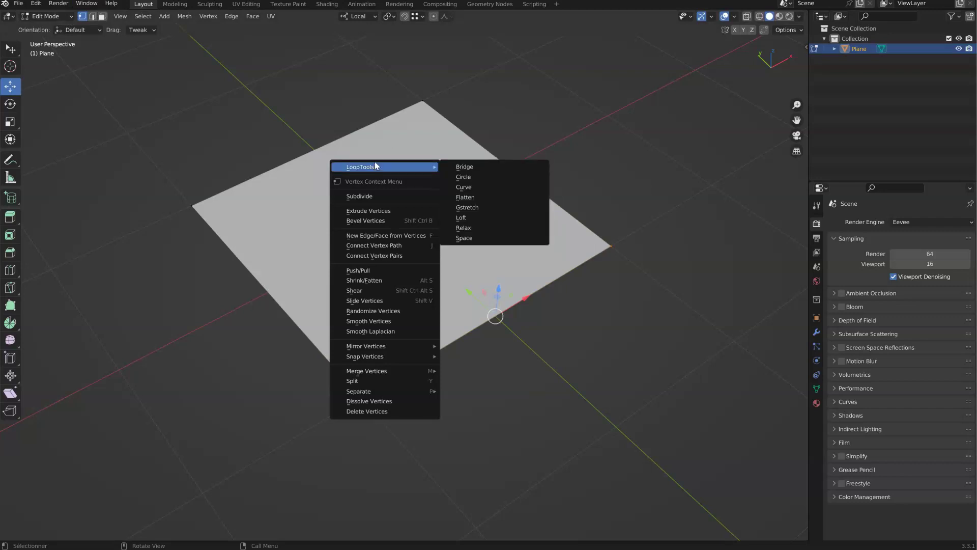
click(93, 16)
right_click(414, 182)
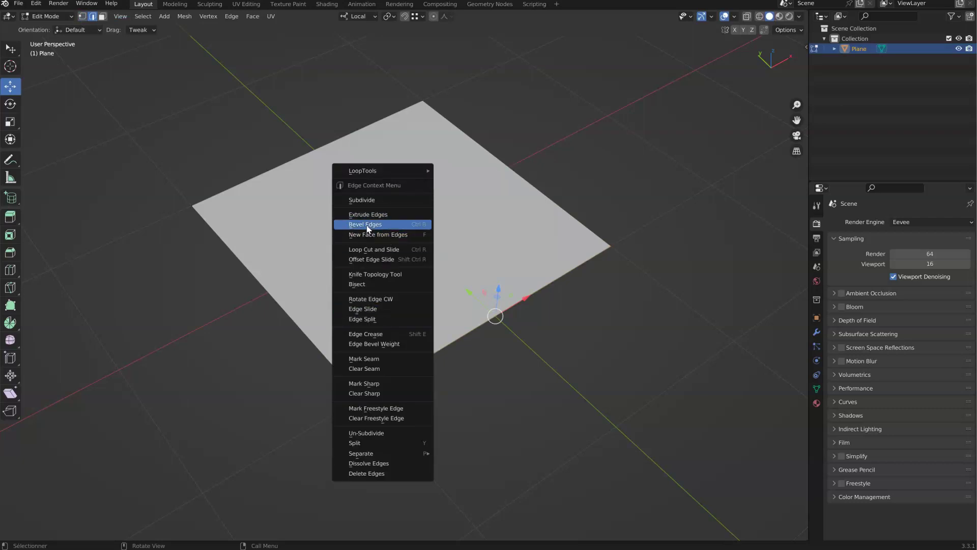
click(389, 228)
click(103, 16)
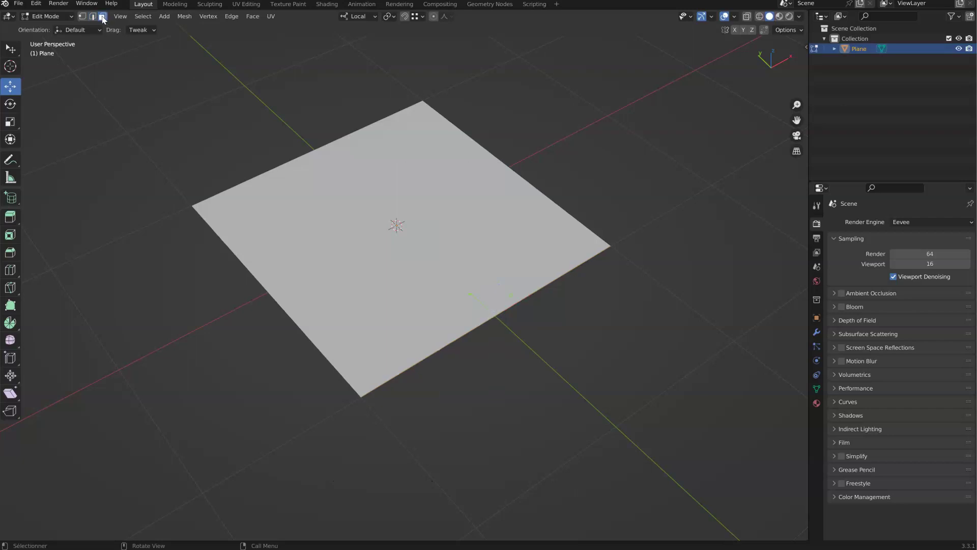
right_click(370, 158)
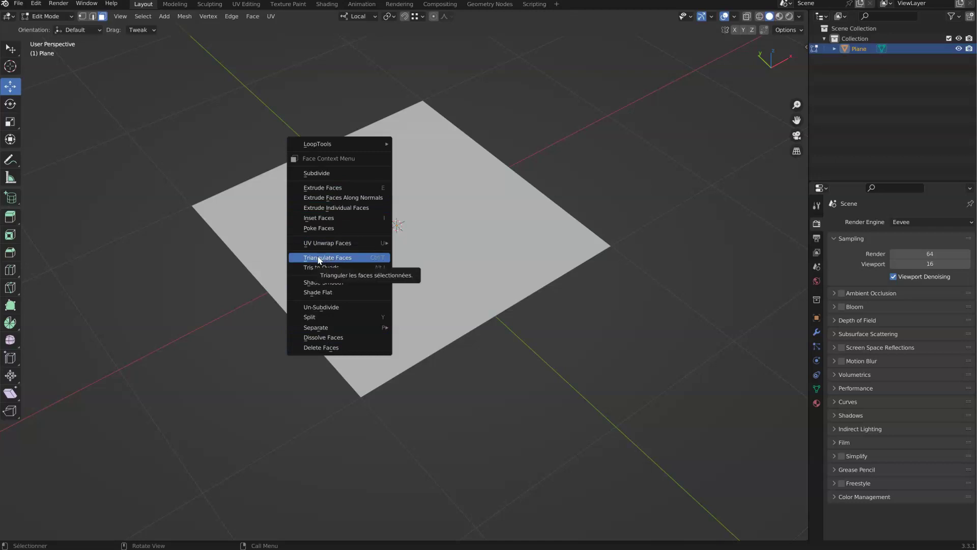
click(209, 16)
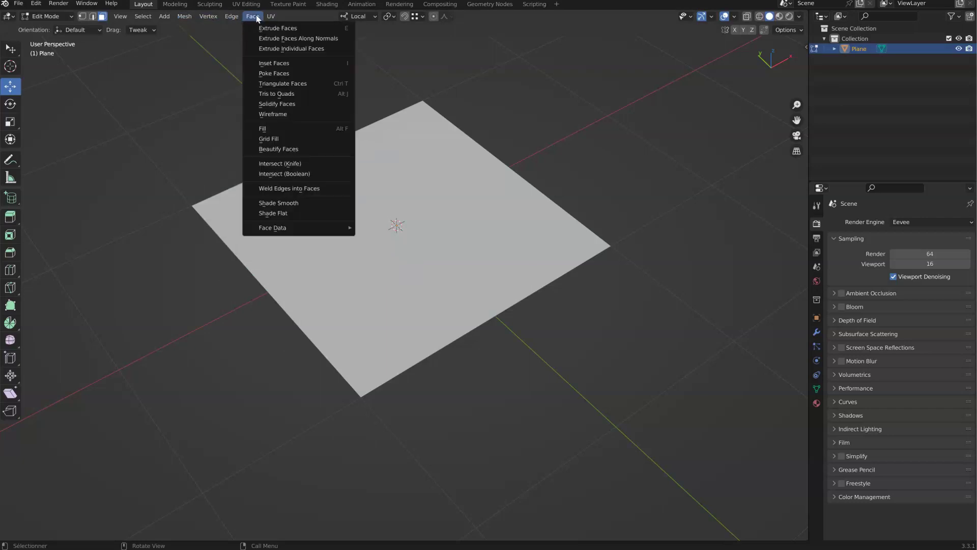
mouse_move(241, 17)
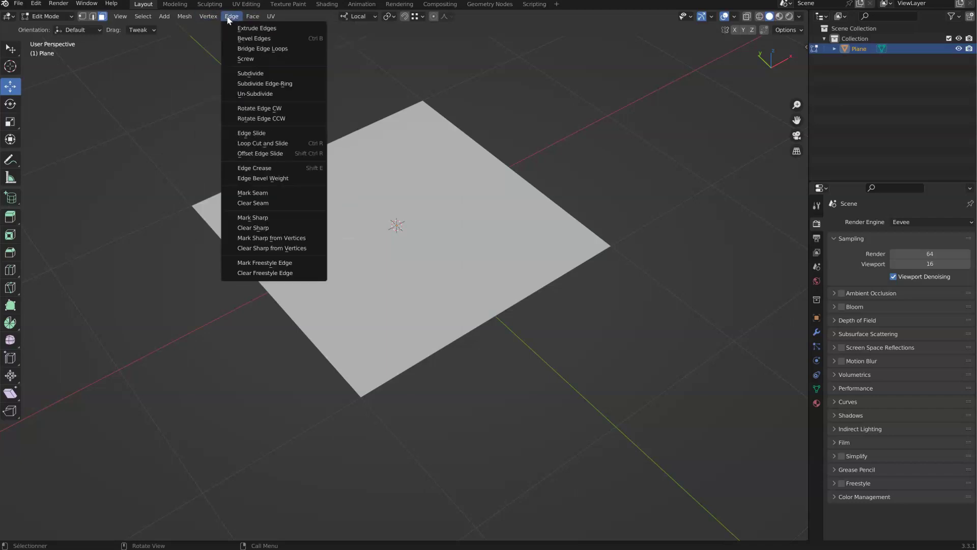
Select the plane's face and extrude it upward twice into a two-level block
click(389, 220)
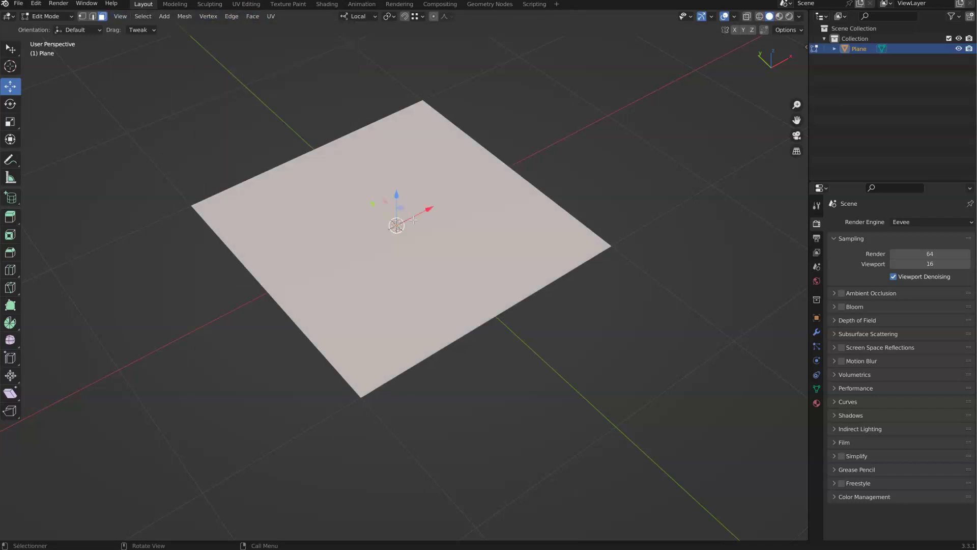
scroll(387, 215, down, 3)
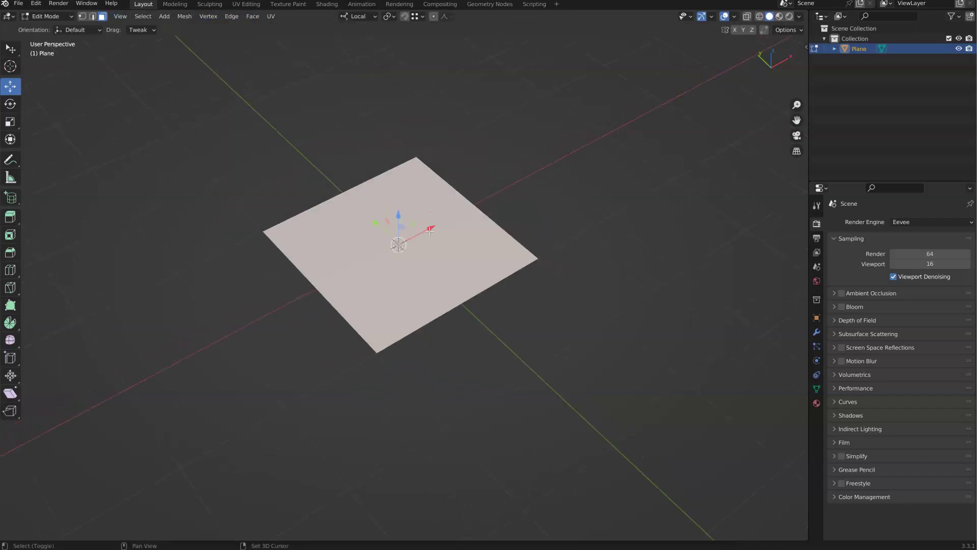
right_click(409, 201)
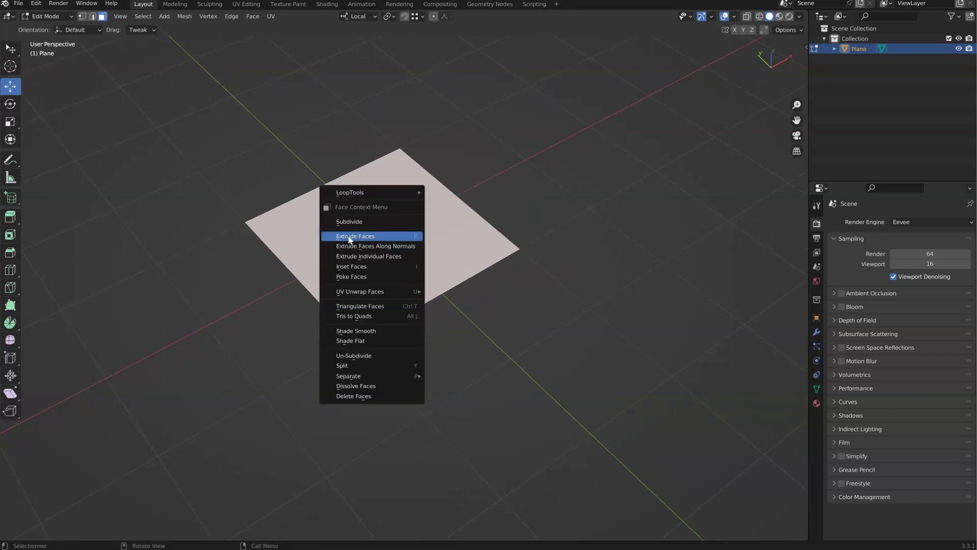
click(366, 240)
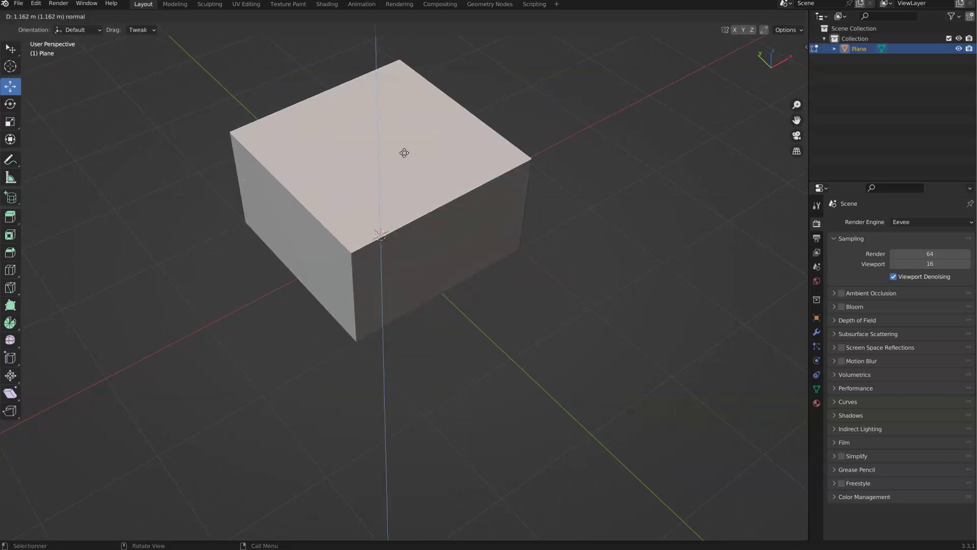
click(390, 181)
key(e)
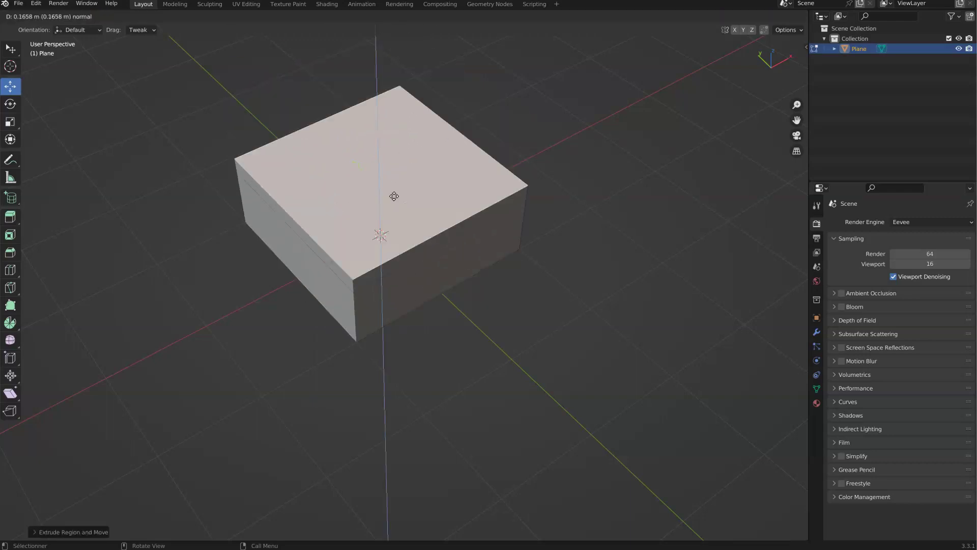
click(473, 170)
Select the two stacked faces on one side of the block and extrude them outward together
click(431, 250)
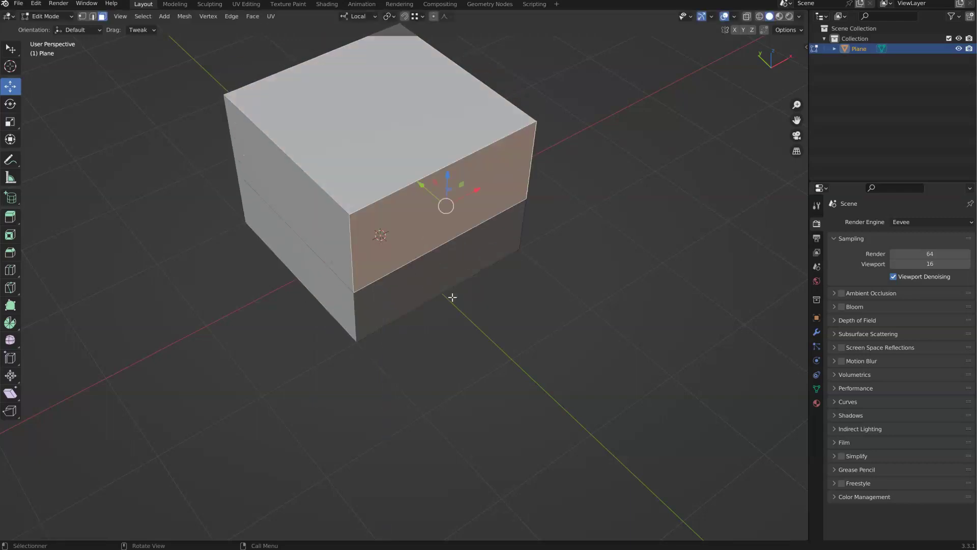
middle_drag(437, 283, 392, 232)
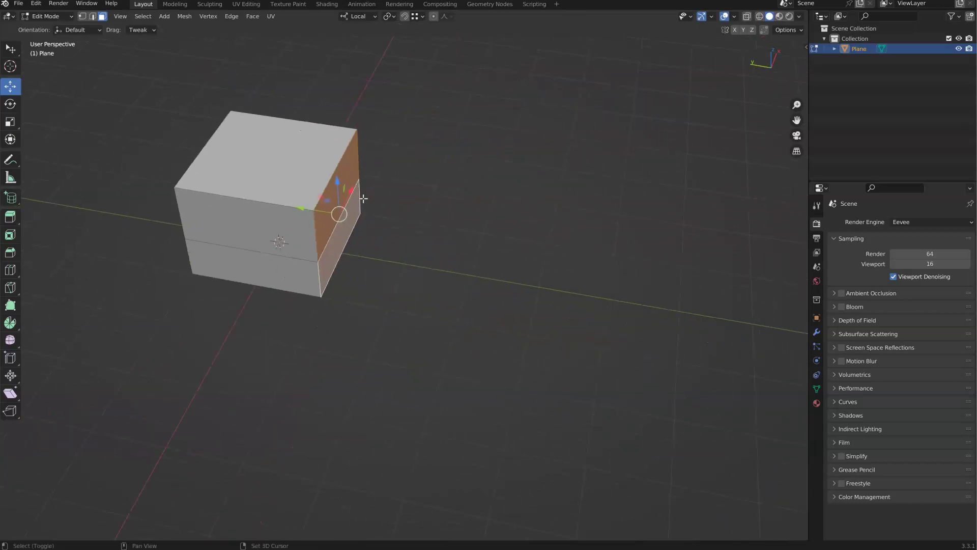
key(e)
click(481, 228)
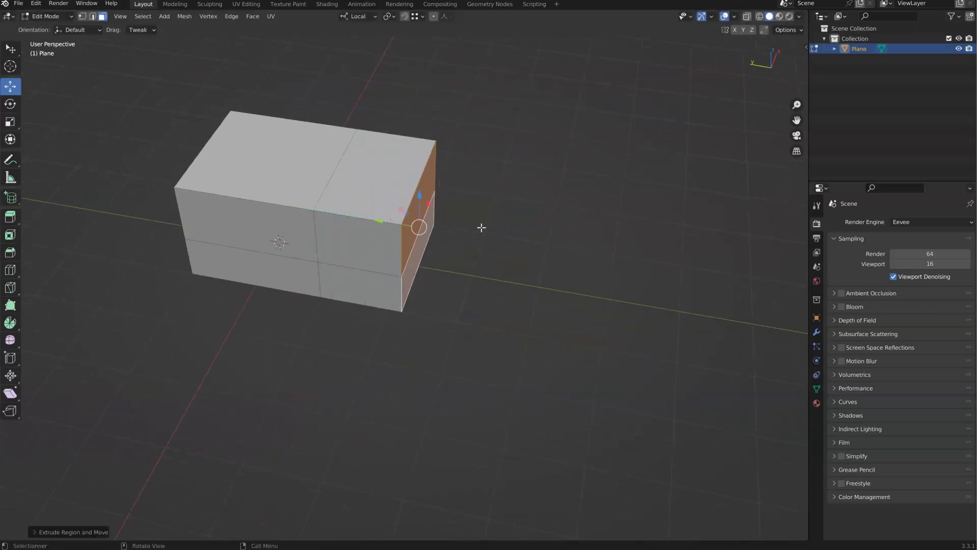
Scale down the two extruded end faces and tilt them with the Rotate tool
middle_drag(494, 242, 481, 147)
key(s)
click(489, 223)
click(10, 103)
drag(438, 204, 448, 224)
middle_drag(453, 273, 440, 287)
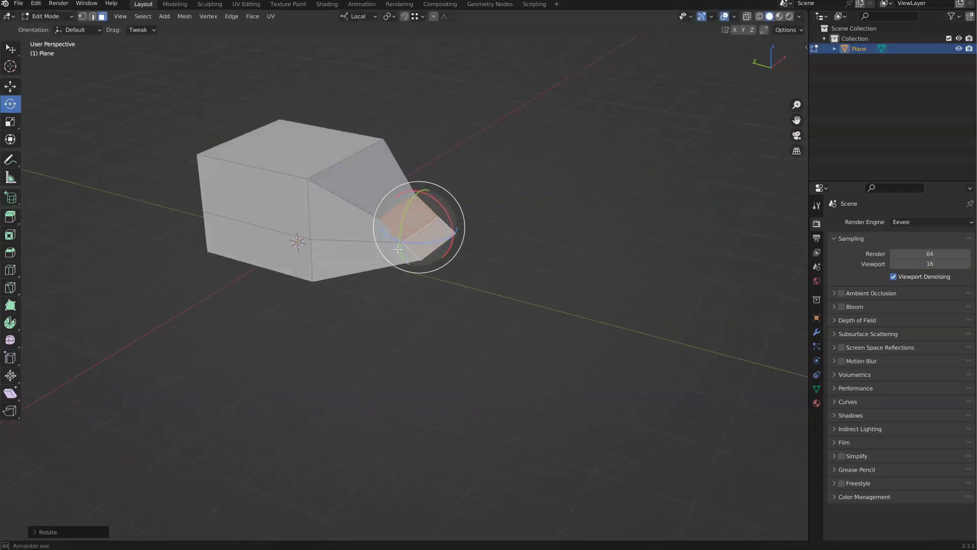
In edge selection, move the nose's bottom edge beneath the edge above it with the Move tool, enabling snapping to set its height
scroll(439, 289, up, 3)
shift+middle_drag(423, 210, 37, 114)
click(92, 17)
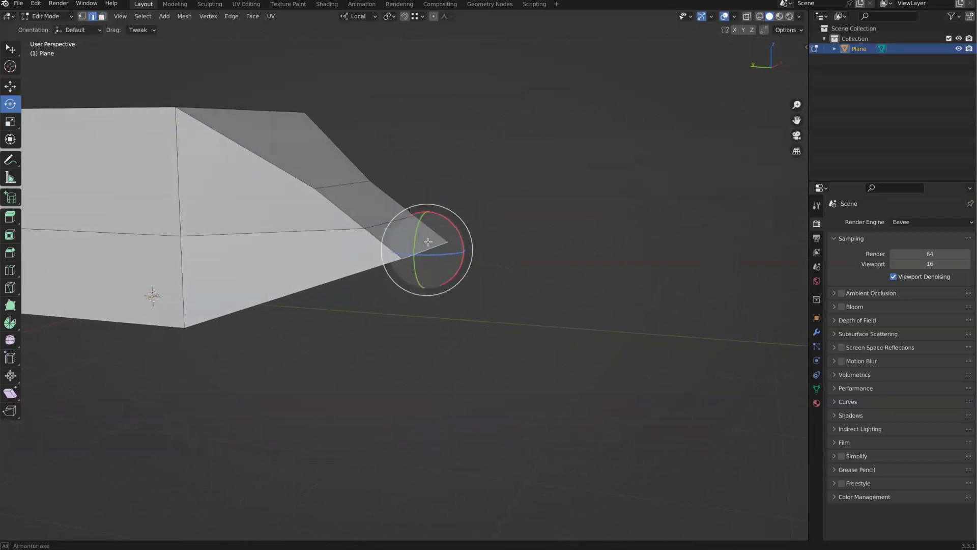
click(10, 86)
click(405, 16)
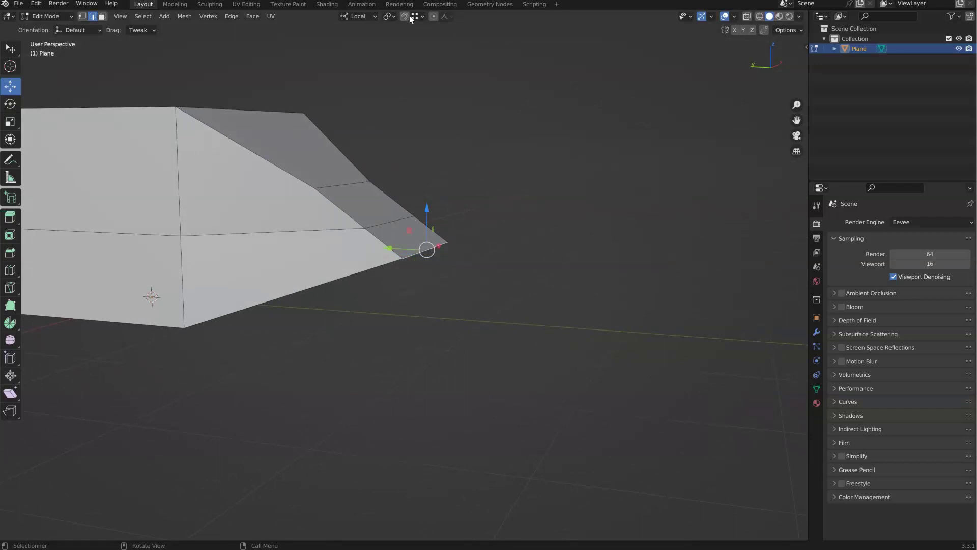
drag(382, 243, 346, 245)
click(405, 16)
drag(391, 209, 368, 285)
click(405, 17)
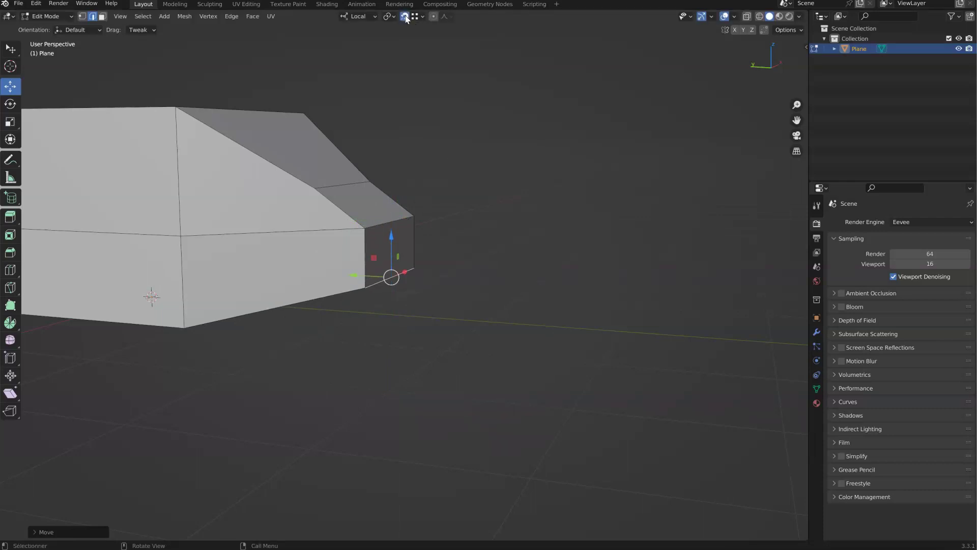
drag(394, 236, 365, 244)
middle_drag(364, 244, 390, 111)
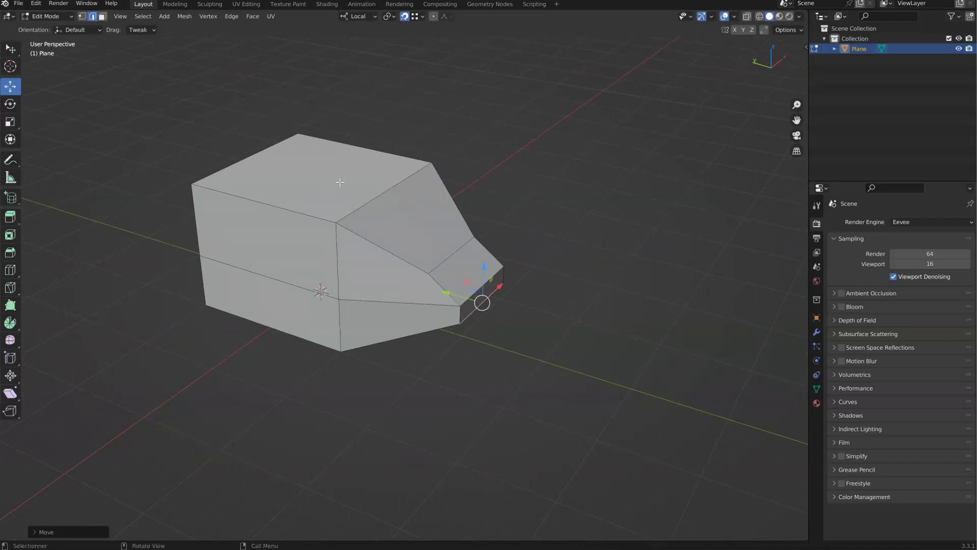
Select the block's top face, extrude it upward and scale it down, and extrude it up again as a narrow column
click(103, 16)
click(303, 174)
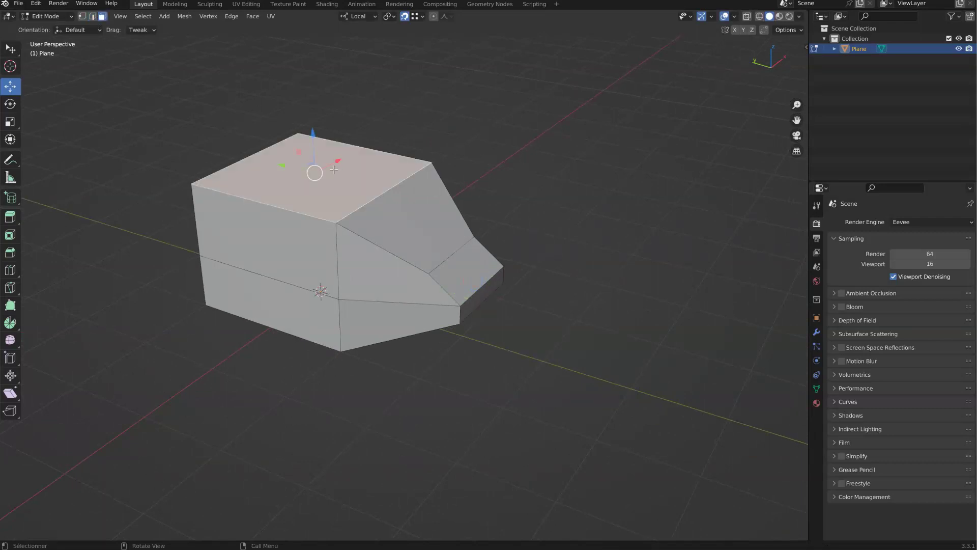
key(e)
click(390, 137)
key(s)
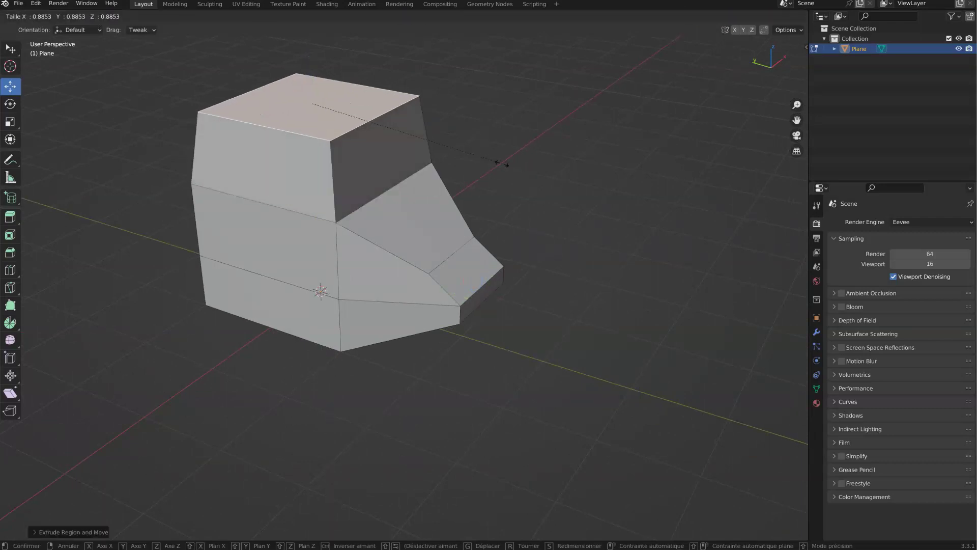
click(404, 149)
key(e)
click(345, 71)
shift+middle_drag(295, 73, 340, 104)
Select the two stacked faces on an adjacent side of the block and extrude them outward
click(299, 294)
shift+click(309, 331)
middle_drag(334, 313, 290, 320)
key(e)
click(175, 332)
middle_drag(174, 332, 338, 176)
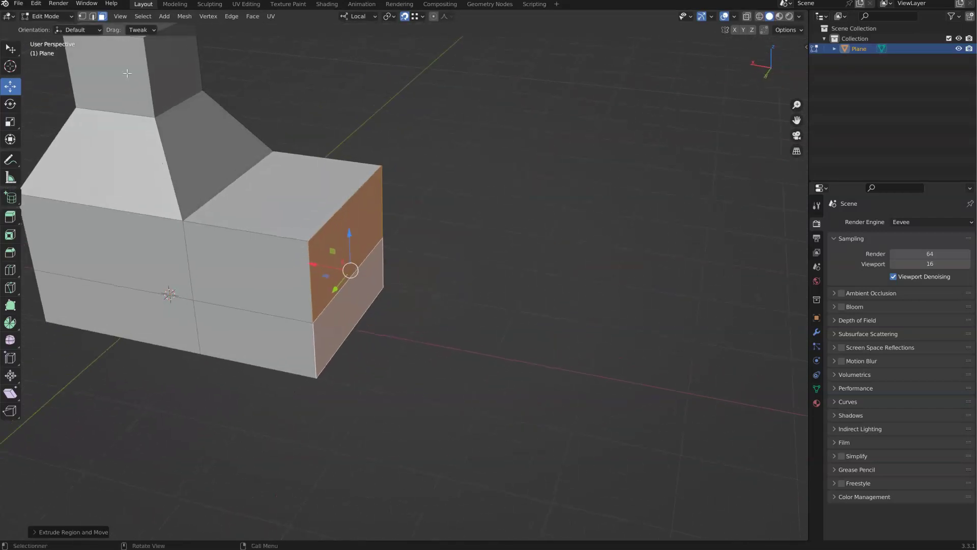
In edge selection, move the new extension's upper outer edge inward so its end face slopes
click(92, 16)
click(346, 200)
drag(311, 195, 261, 187)
mouse_move(321, 196)
middle_down()
mouse_move(288, 190)
mouse_move(312, 201)
middle_up()
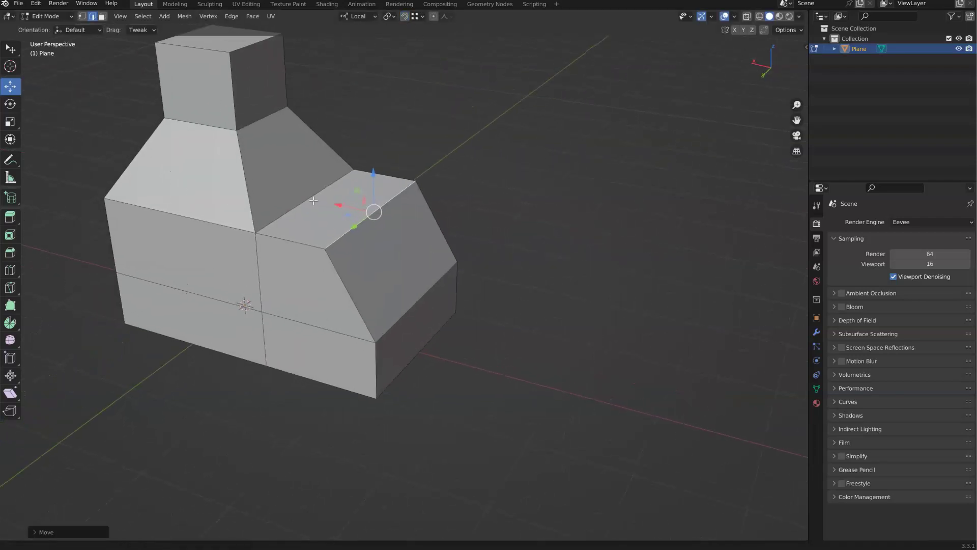
Examine the edge context menu and the mesh commands, including the Merge options
right_click(361, 213)
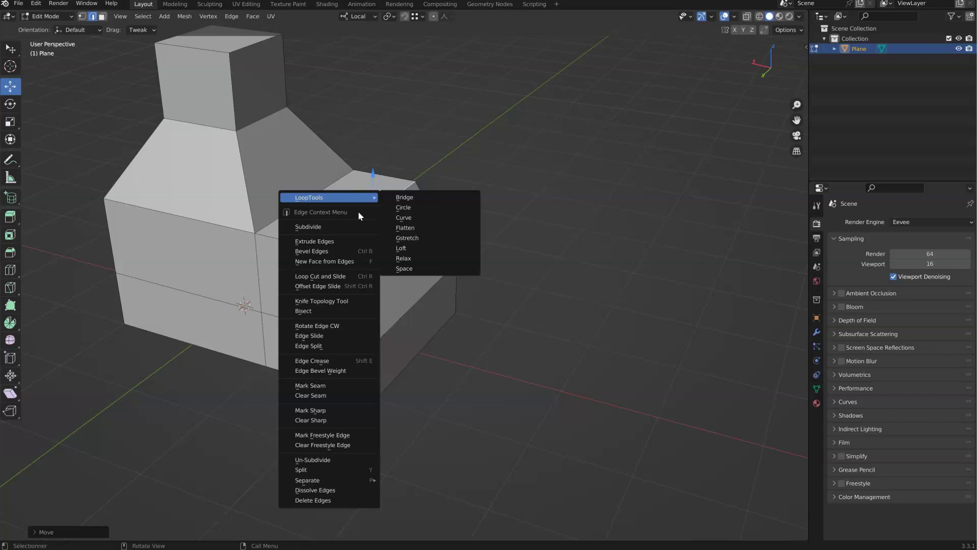
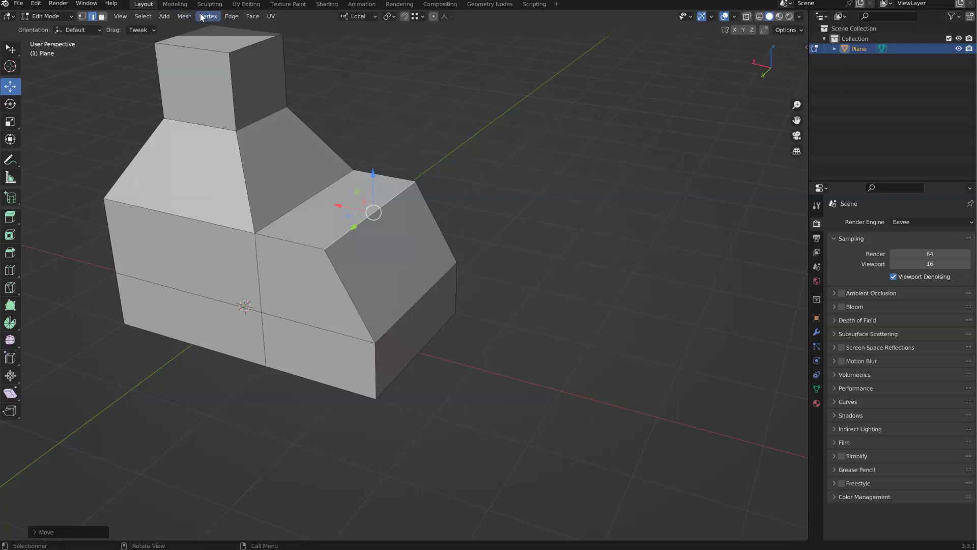
click(183, 17)
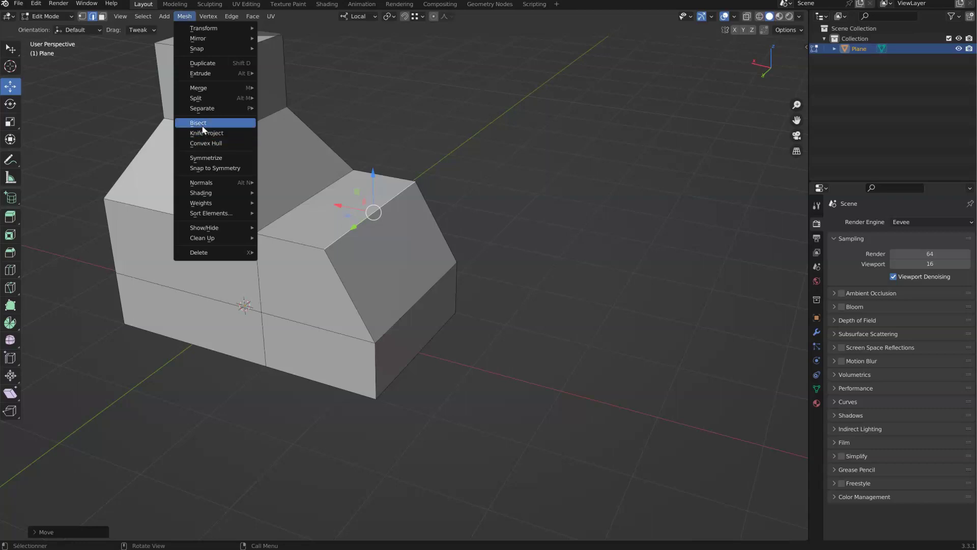
mouse_move(207, 91)
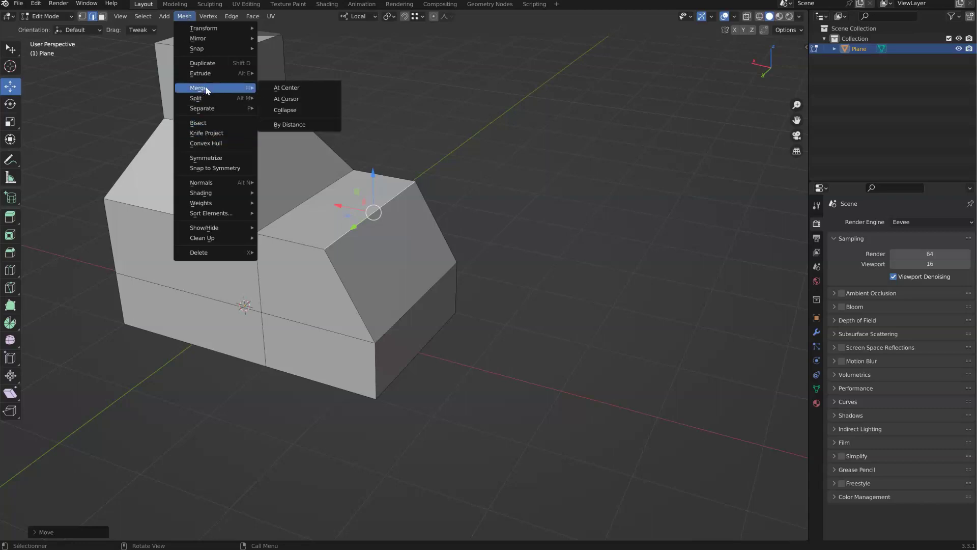
In vertex selection with snapping enabled, move the extension's two upper corner vertices onto the corners below them
click(83, 17)
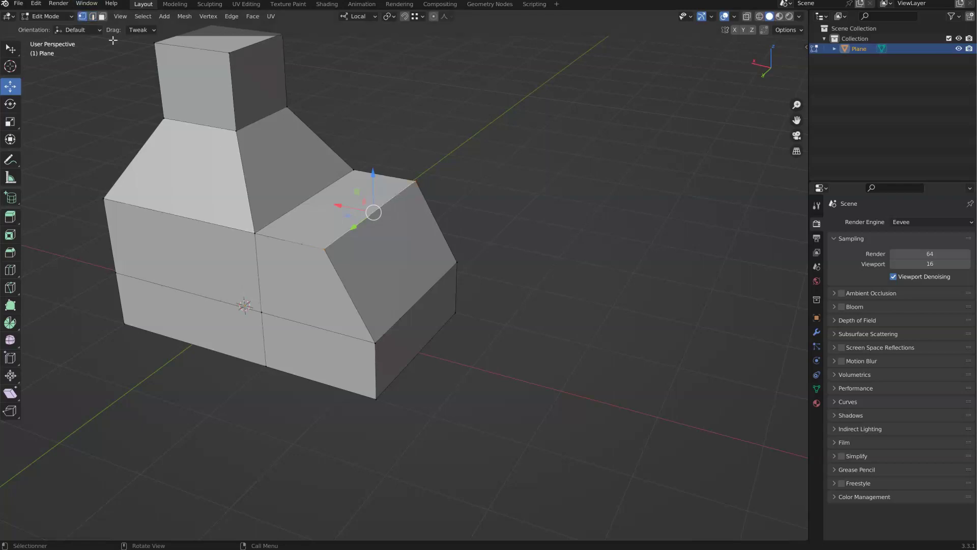
click(405, 17)
drag(326, 248, 375, 342)
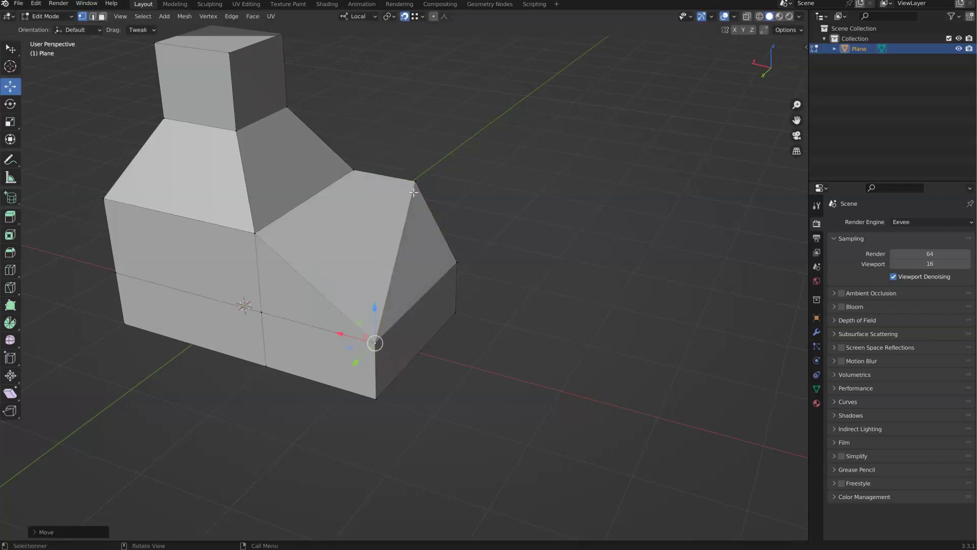
drag(412, 182, 456, 259)
middle_drag(456, 259, 405, 257)
scroll(406, 257, up, 3)
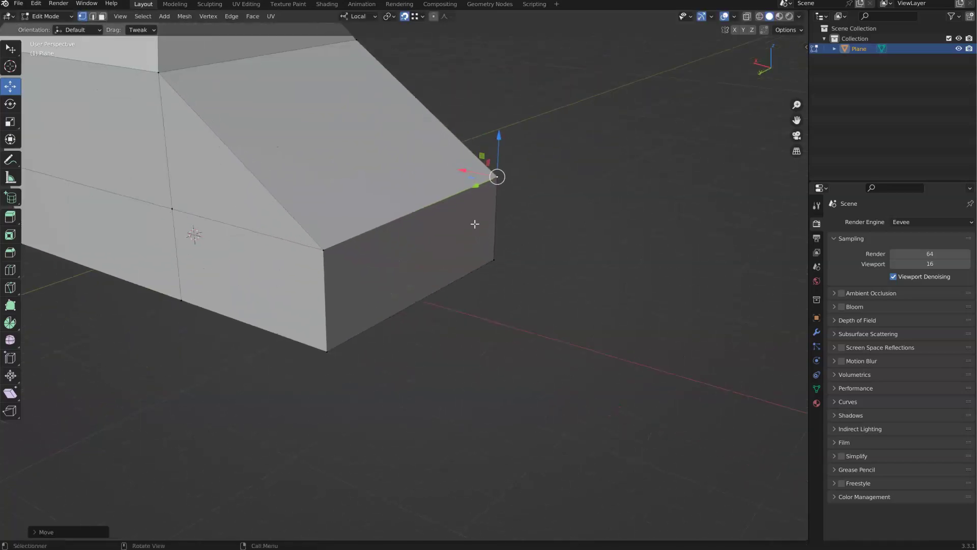
With X-ray enabled, select the overlapping vertices at the extension's far upper corner and merge them at center
click(746, 16)
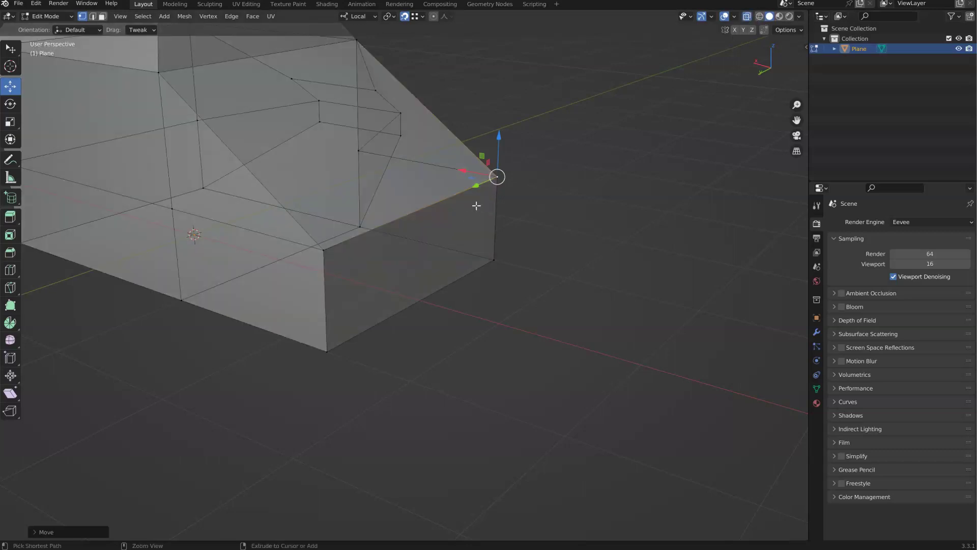
click(486, 207)
click(536, 177)
click(504, 188)
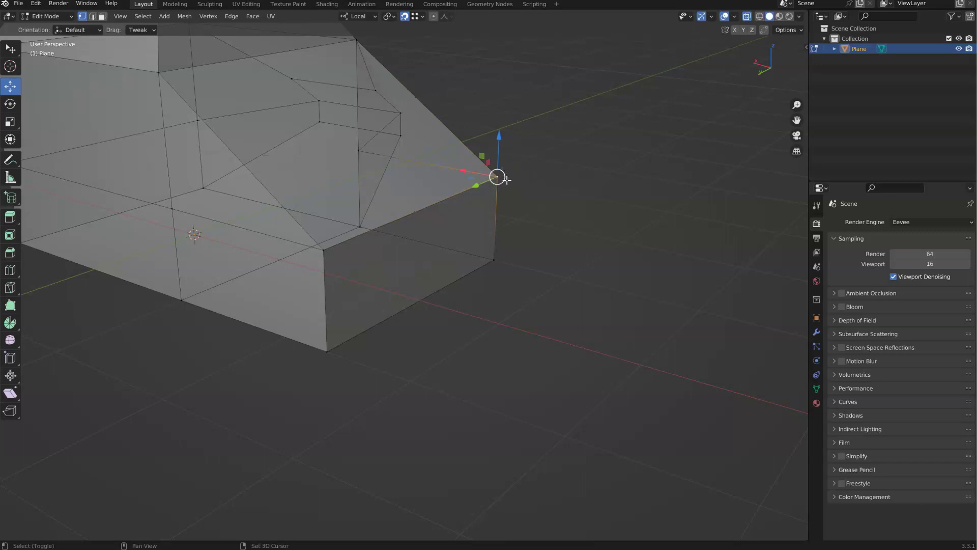
click(614, 191)
ctrl+right_drag(492, 202, 471, 208)
right_click(413, 100)
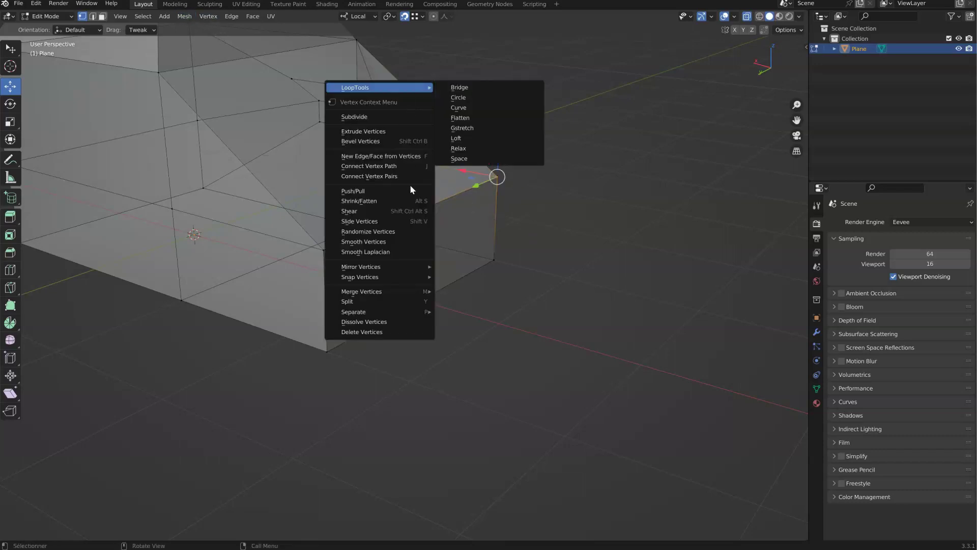
mouse_move(370, 294)
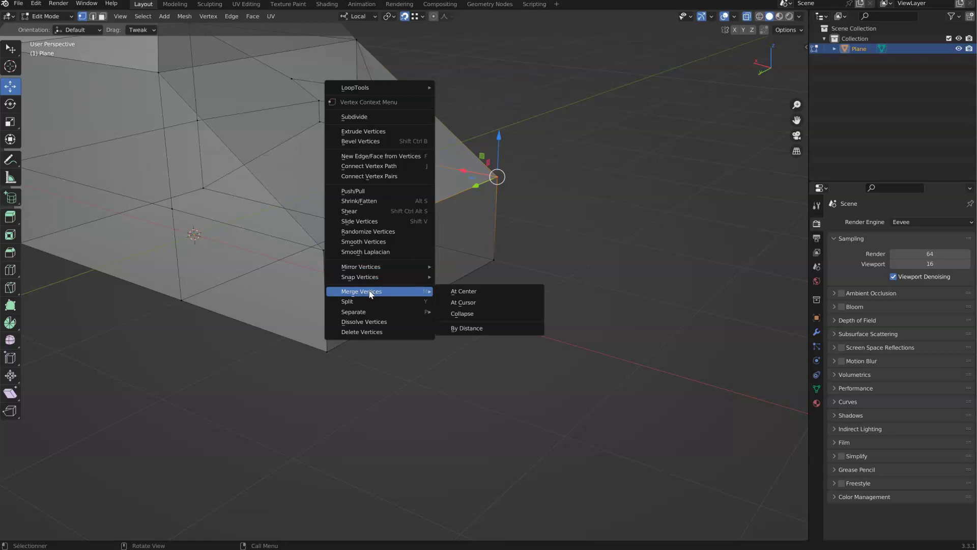
click(463, 292)
Select the overlapping vertices at the extension's near upper corner and merge them
click(324, 249)
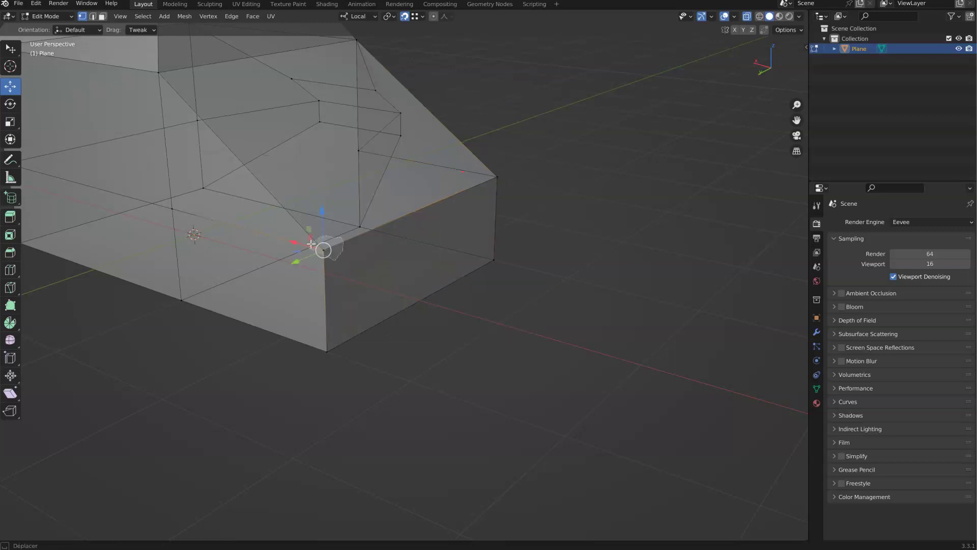
right_click(385, 253)
mouse_move(385, 253)
click(444, 253)
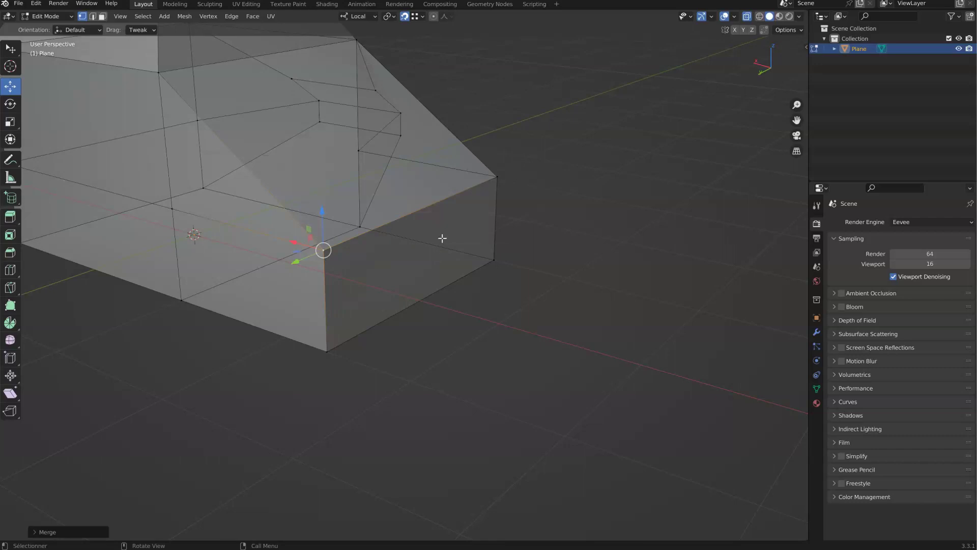
scroll(438, 242, down, 5)
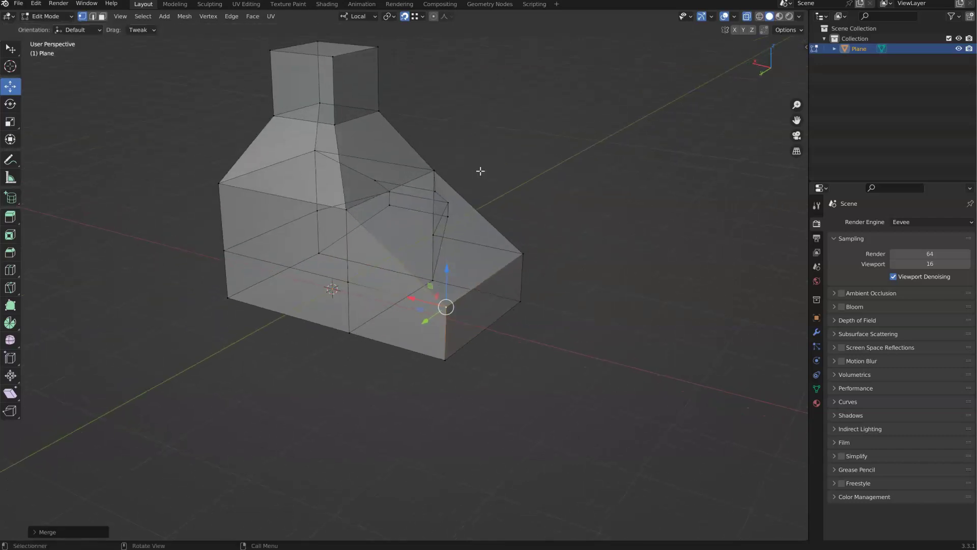
Turn off X-ray so the mesh displays as an opaque solid
key(ctrl+Tab)
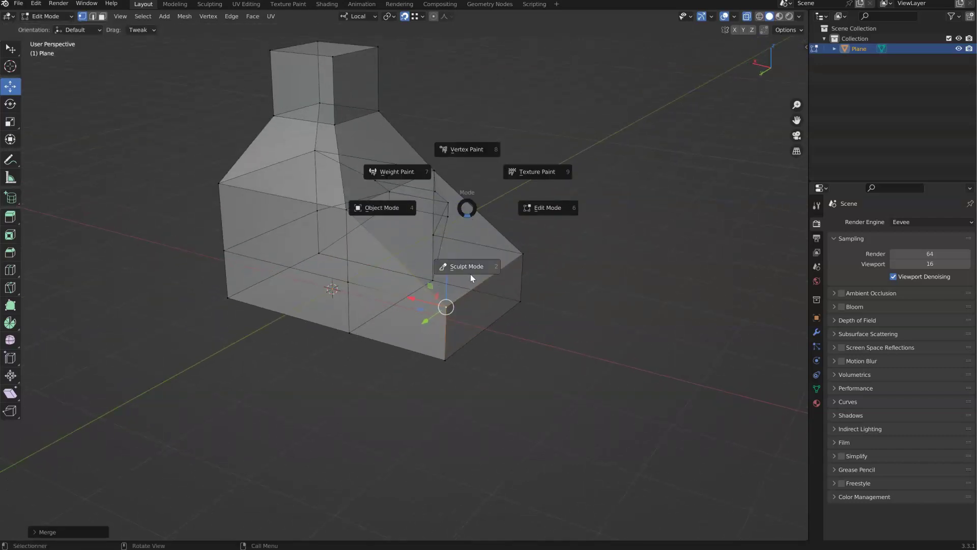
click(469, 213)
key(z)
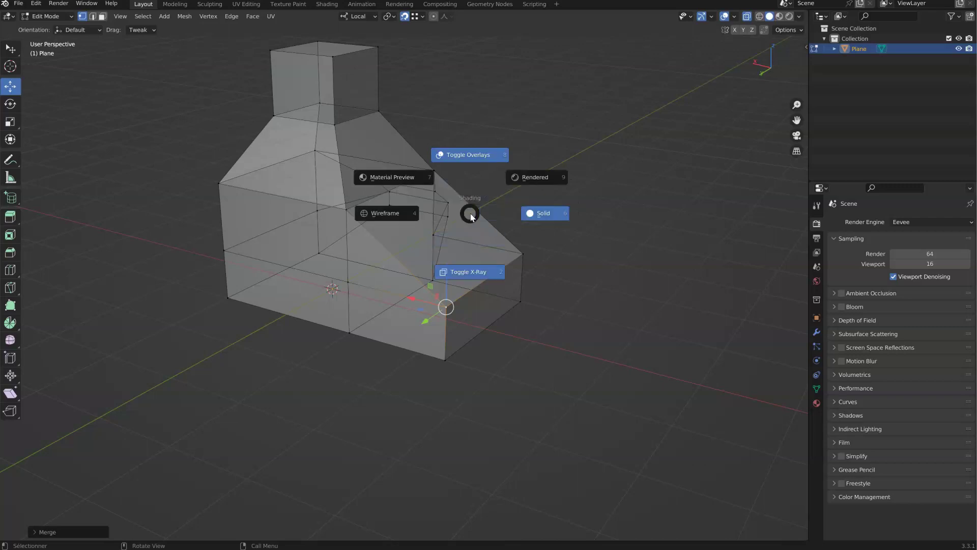
click(470, 272)
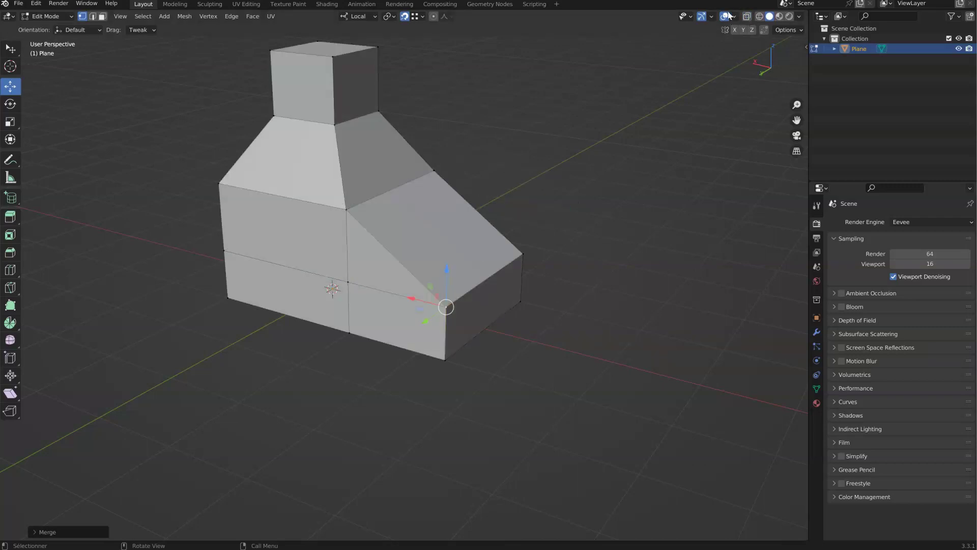
middle_drag(431, 234, 375, 232)
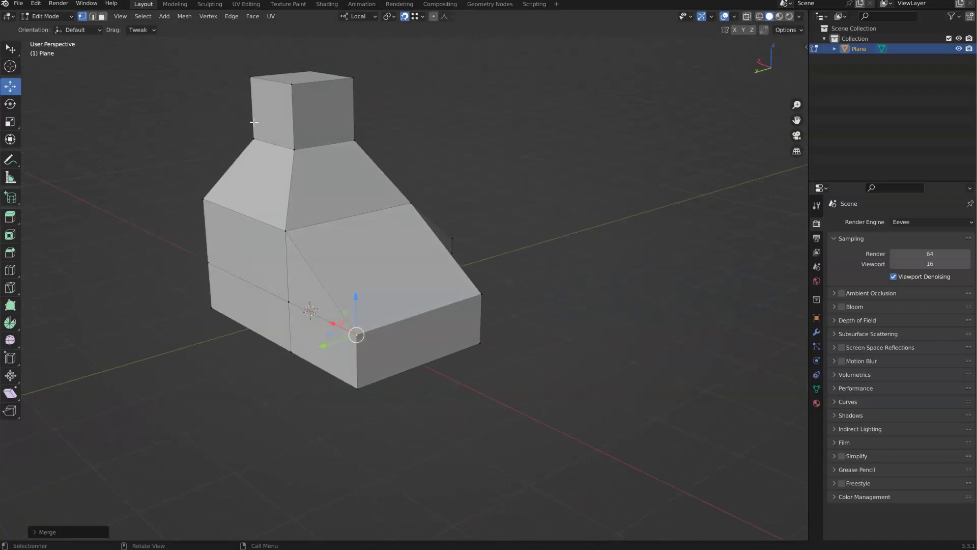
In edge selection, move the vertical edge at the extension's near corner inward to narrow its end face
click(92, 16)
click(356, 365)
drag(357, 363, 425, 339)
In face selection, select the extension's narrowed end face and extrude it outward into a long arm
click(102, 16)
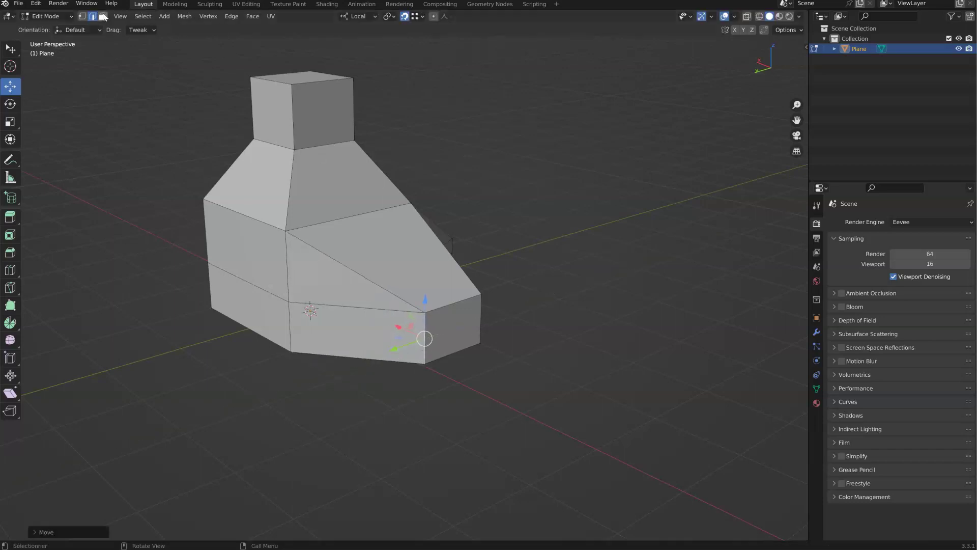
click(453, 328)
key(e)
click(577, 382)
middle_drag(578, 382, 355, 356)
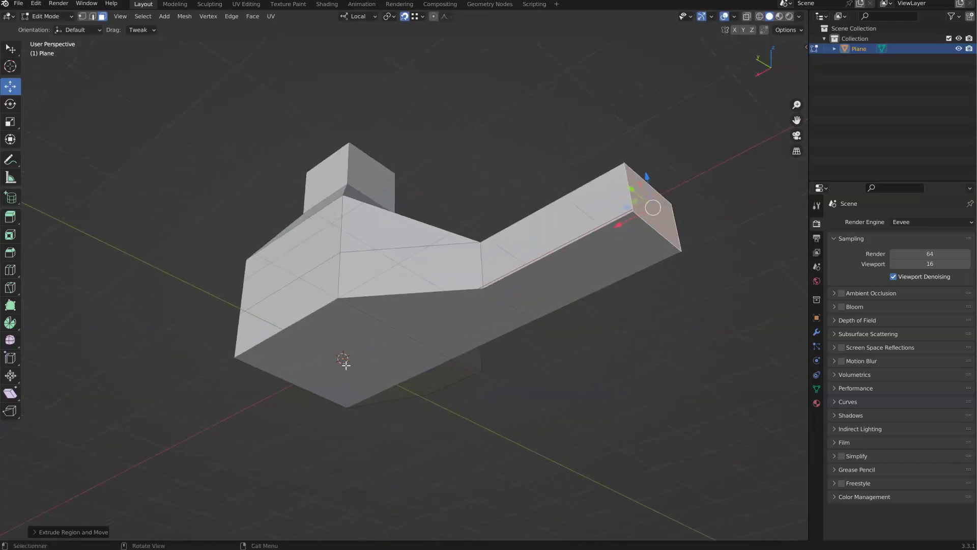
middle_drag(418, 310, 376, 327)
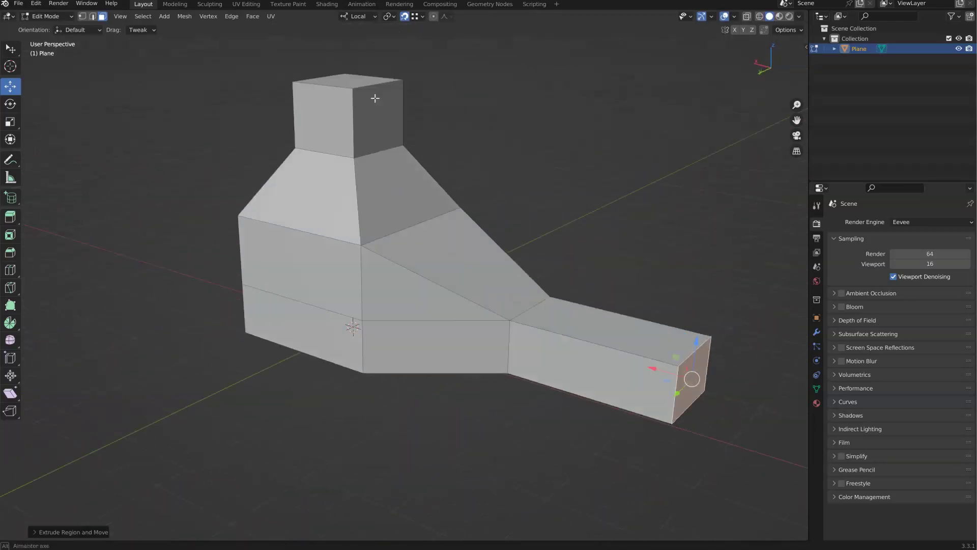
Select the top face of the upper block and snap the 3D cursor to it with Cursor to Selected
click(351, 94)
key(KP_Decimal)
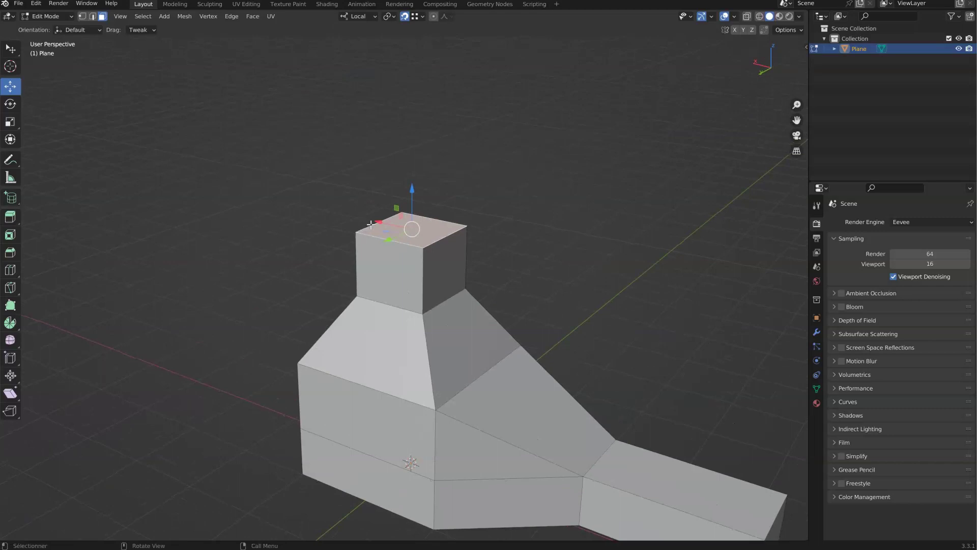
key(shift+s)
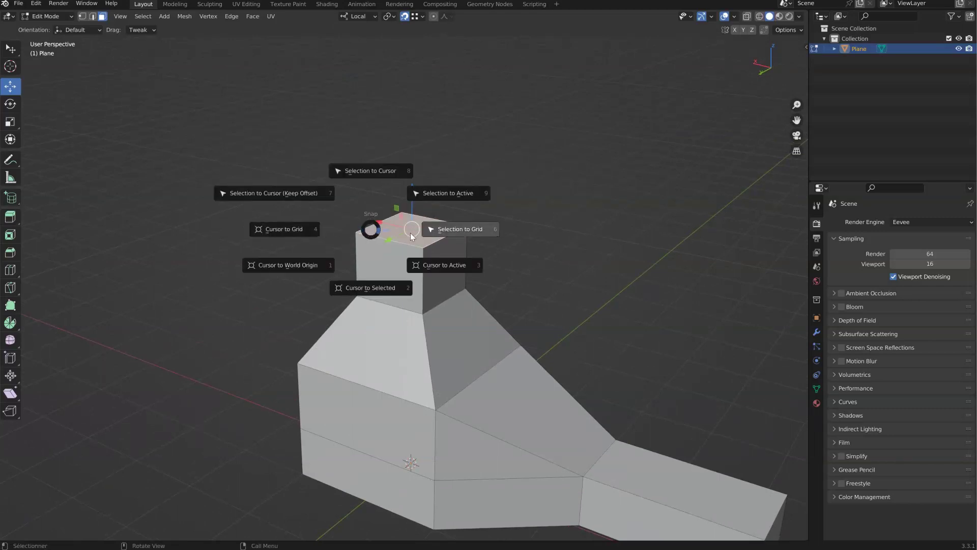
click(371, 288)
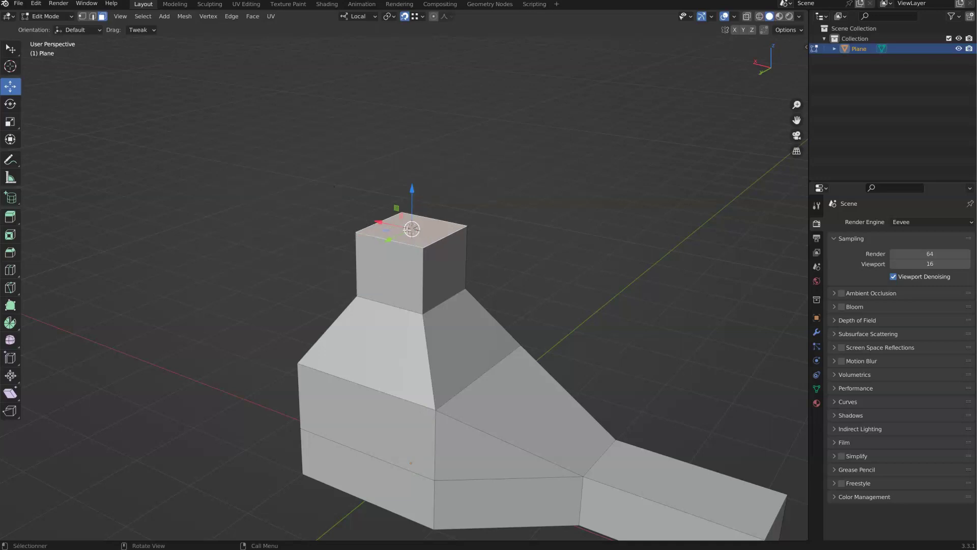
key(shift+s)
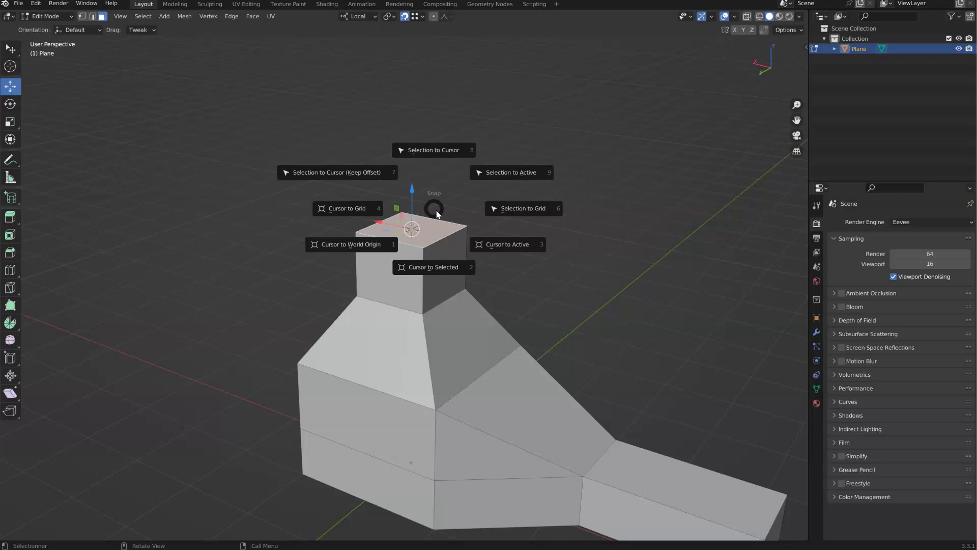
key(Escape)
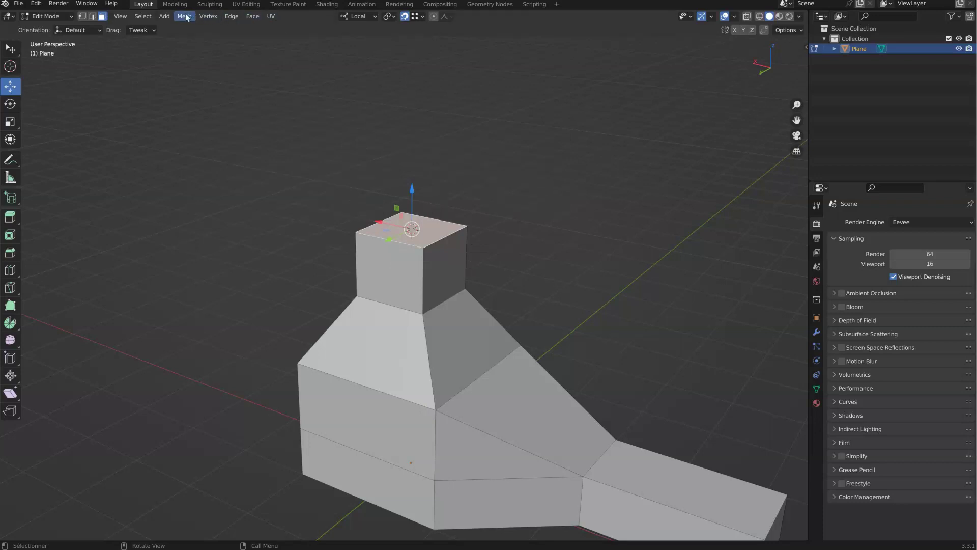
Switch to Object Mode and set the object's origin to the 3D cursor
click(206, 16)
mouse_move(185, 17)
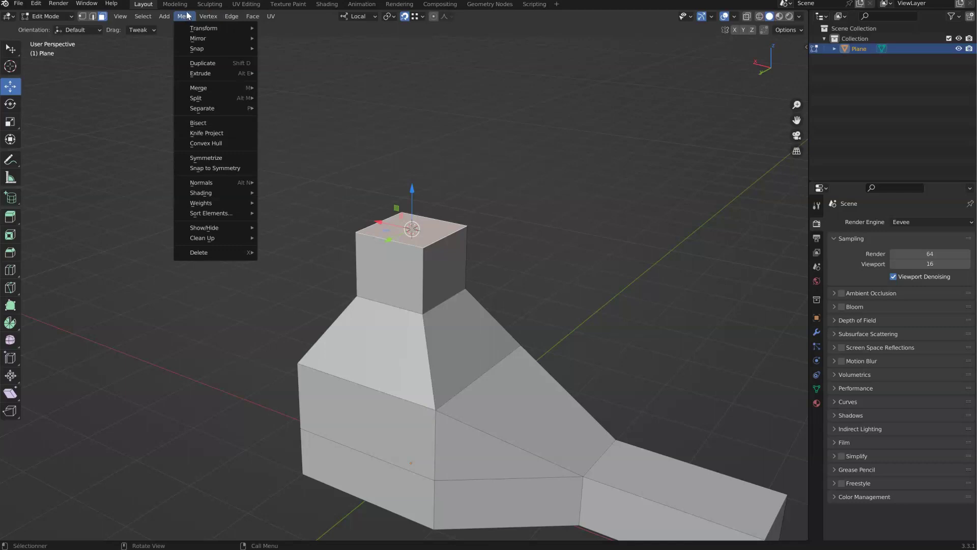
click(413, 270)
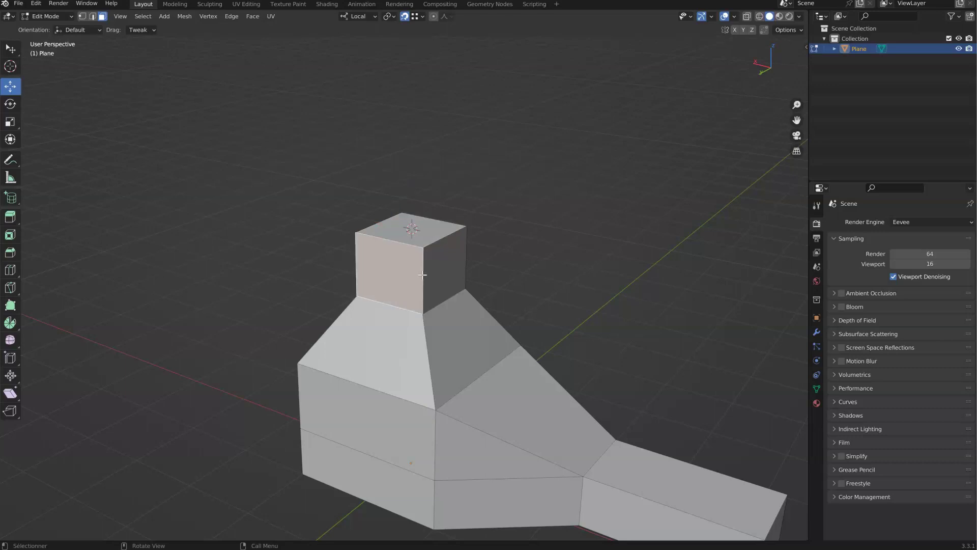
key(ctrl+Tab)
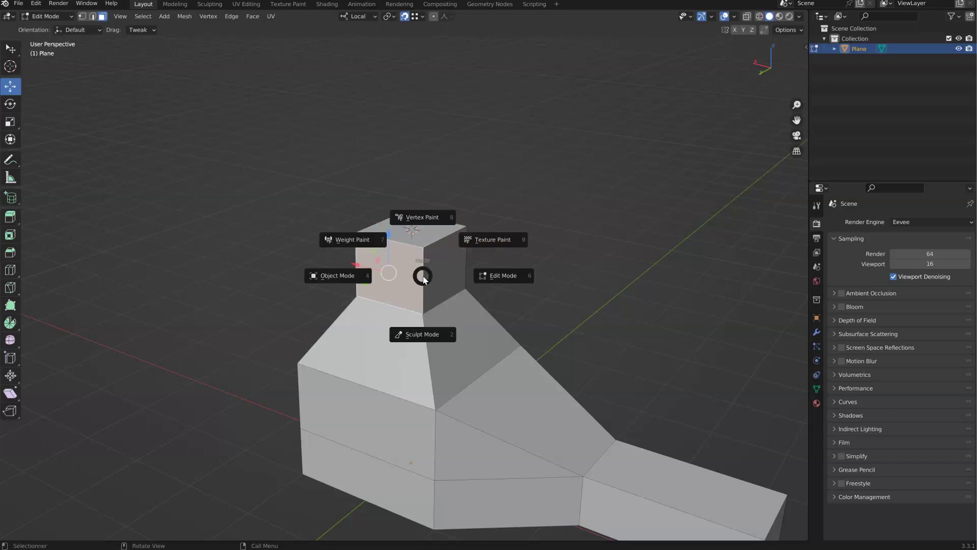
click(334, 277)
click(152, 16)
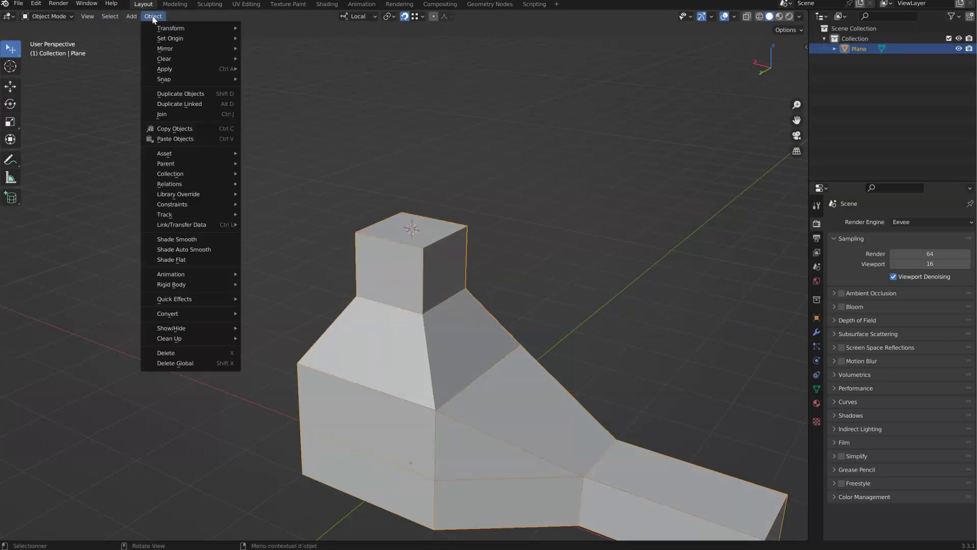
mouse_move(183, 40)
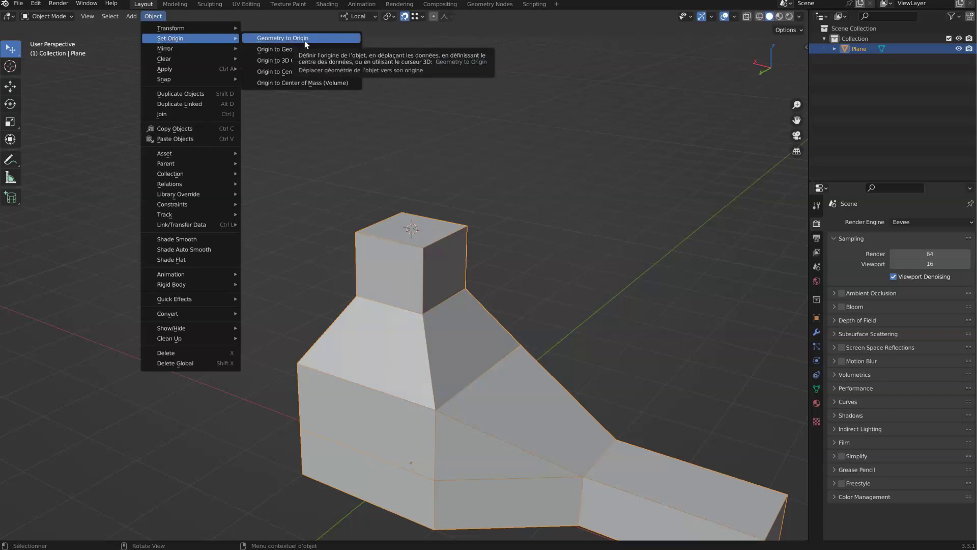
click(282, 61)
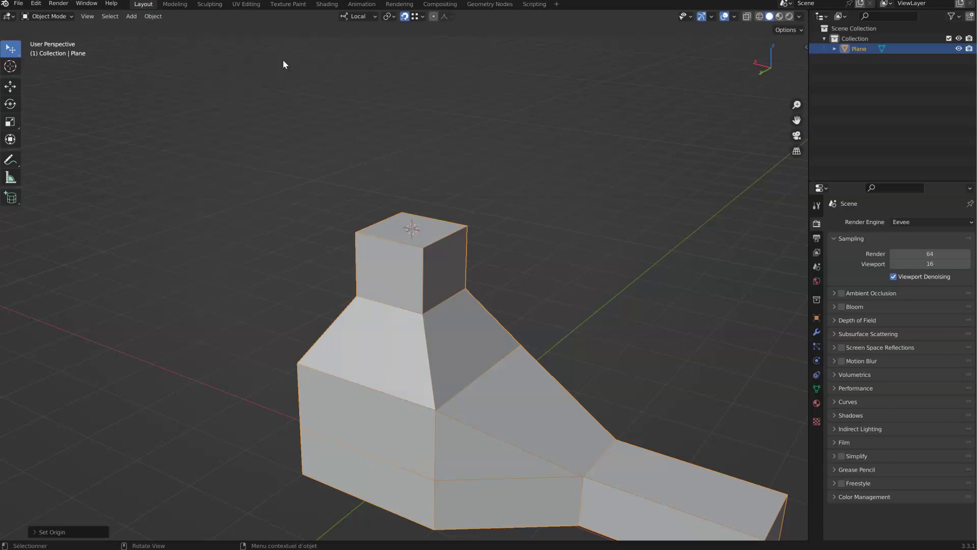
Activate the Move tool and clear the object's location to place its origin at the world origin
shift+middle_drag(435, 249, 406, 216)
click(14, 86)
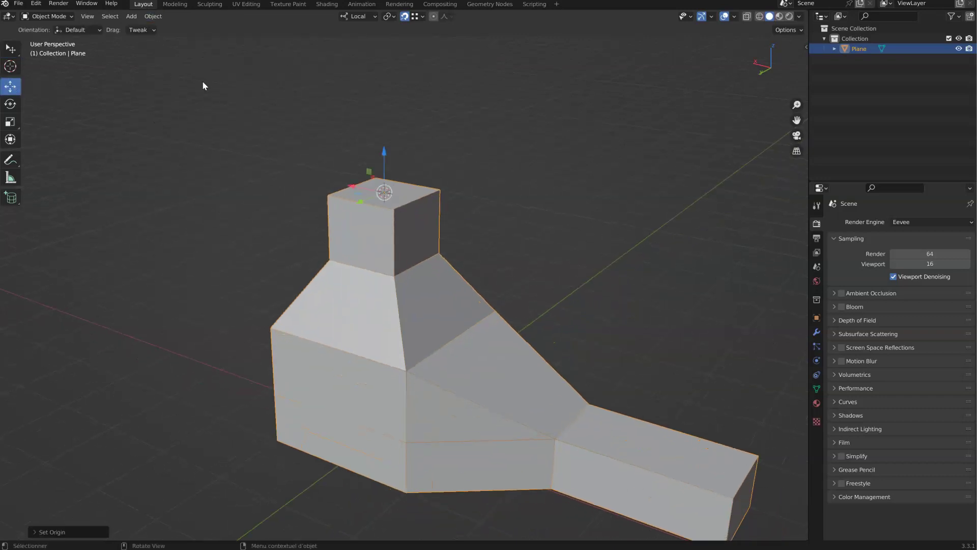
scroll(391, 161, up, 2)
scroll(371, 212, down, 3)
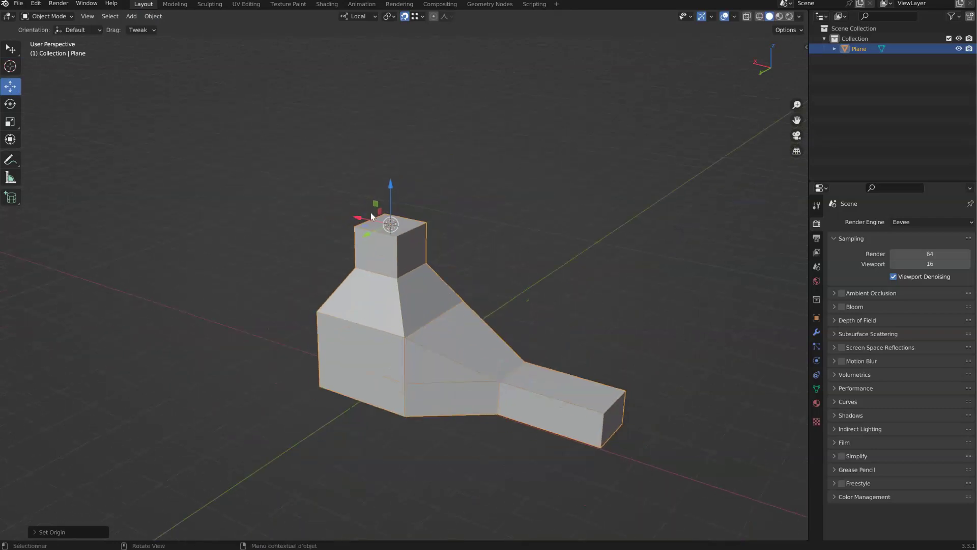
key(alt+g)
alt+middle_drag(377, 222, 346, 273)
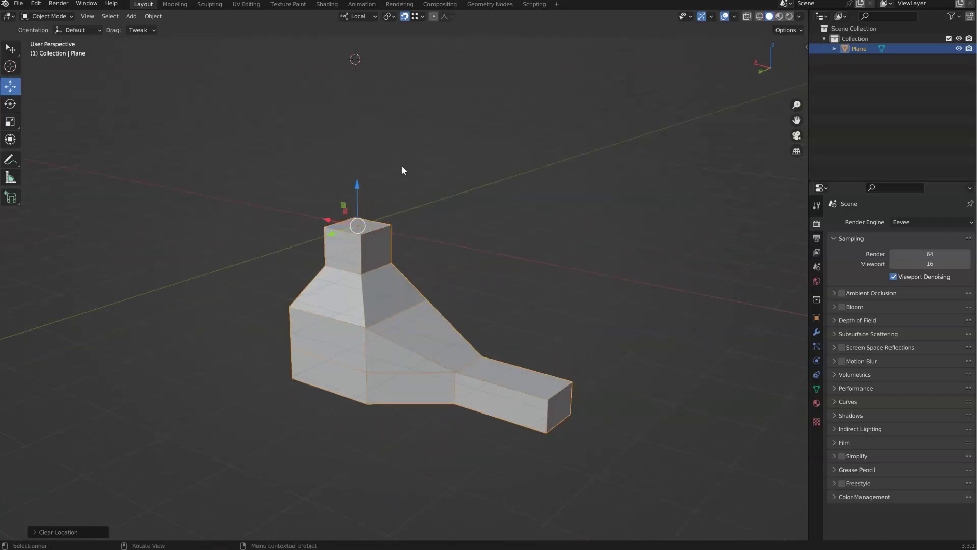
Rotate the object 180° about its X axis and 90° about its local Z axis
text(rx180)
key(Return)
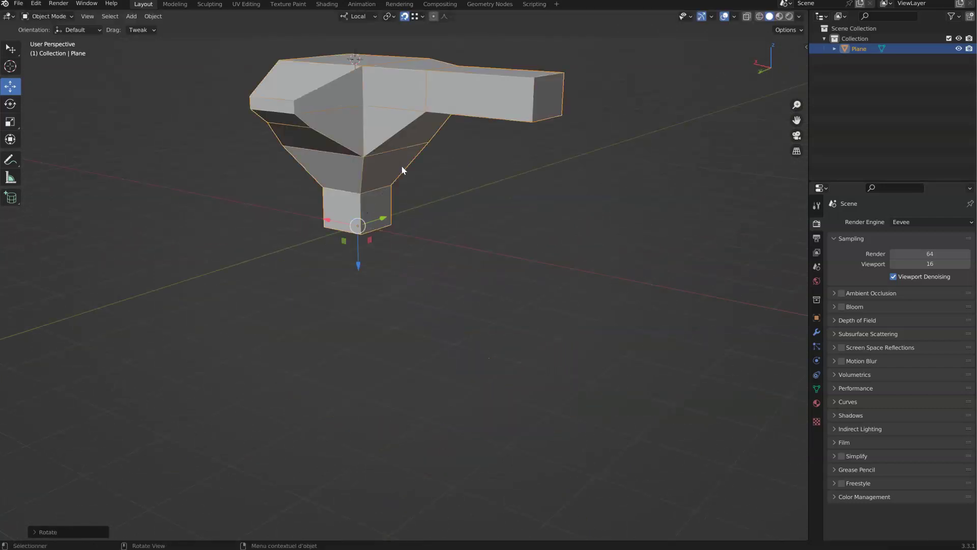
text(rz)
text(90)
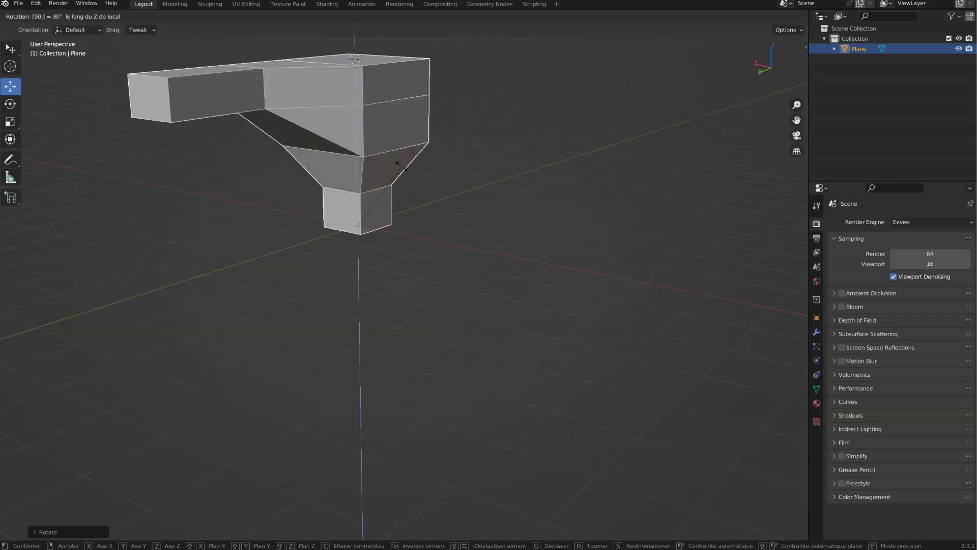
key(Return)
middle_drag(293, 178, 508, 213)
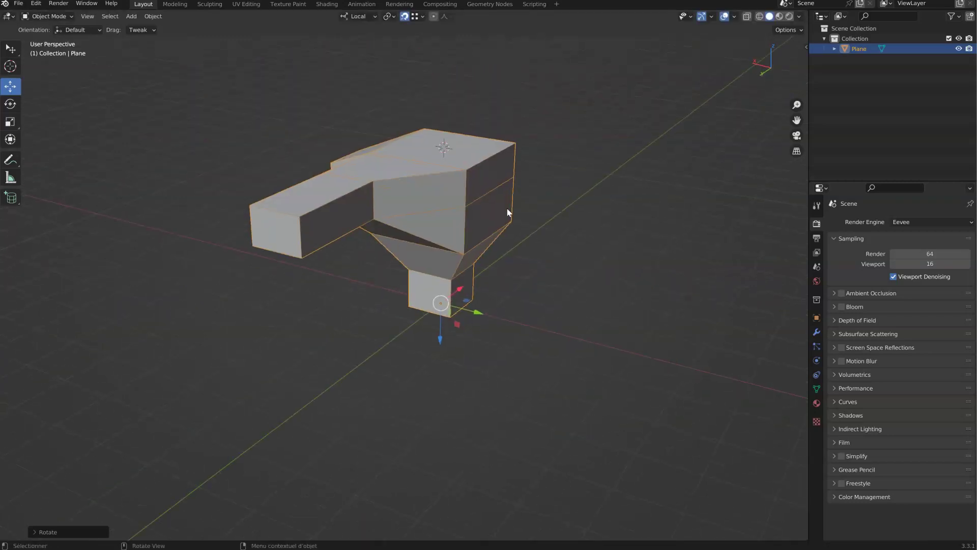
Apply all transforms to the rotated object
key(ctrl+a)
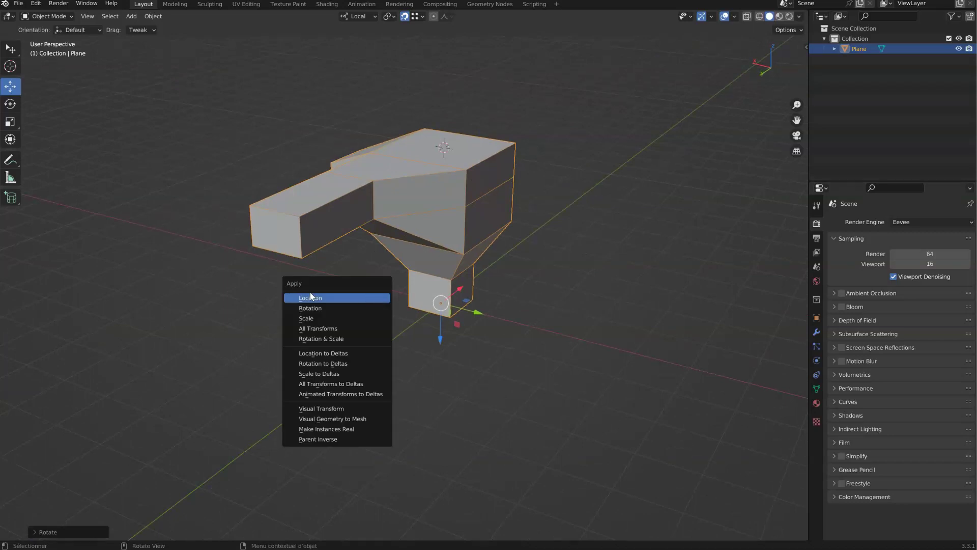
click(326, 330)
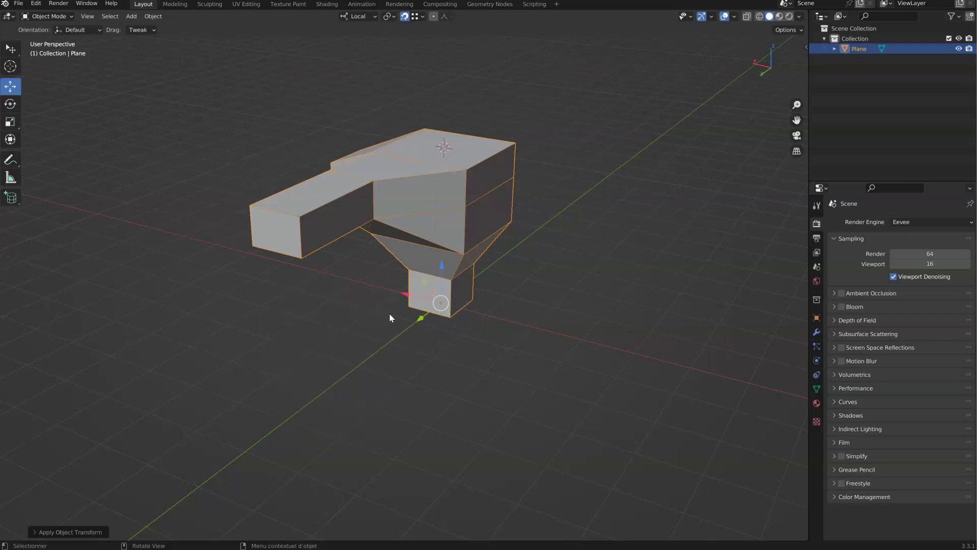
middle_drag(327, 278, 386, 252)
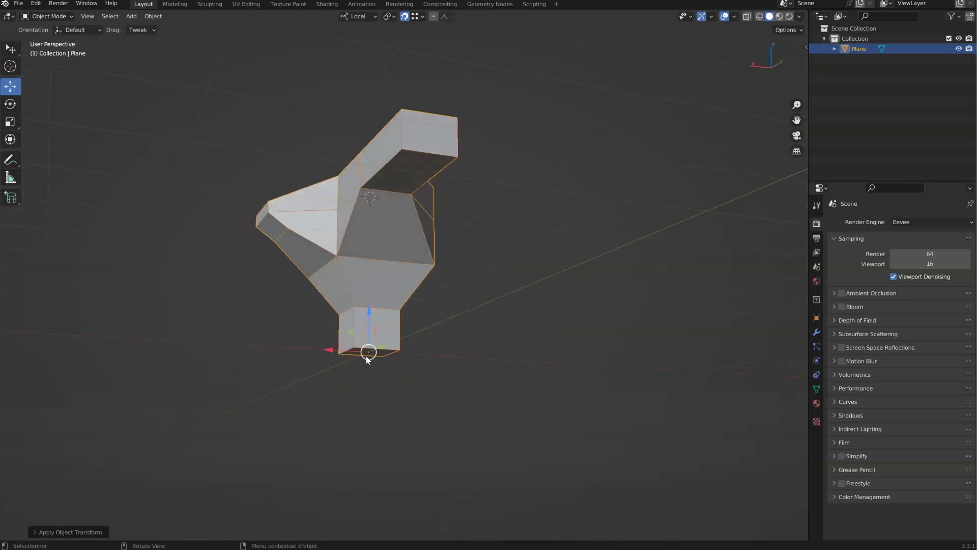
Apply all transforms to the object once more
click(152, 16)
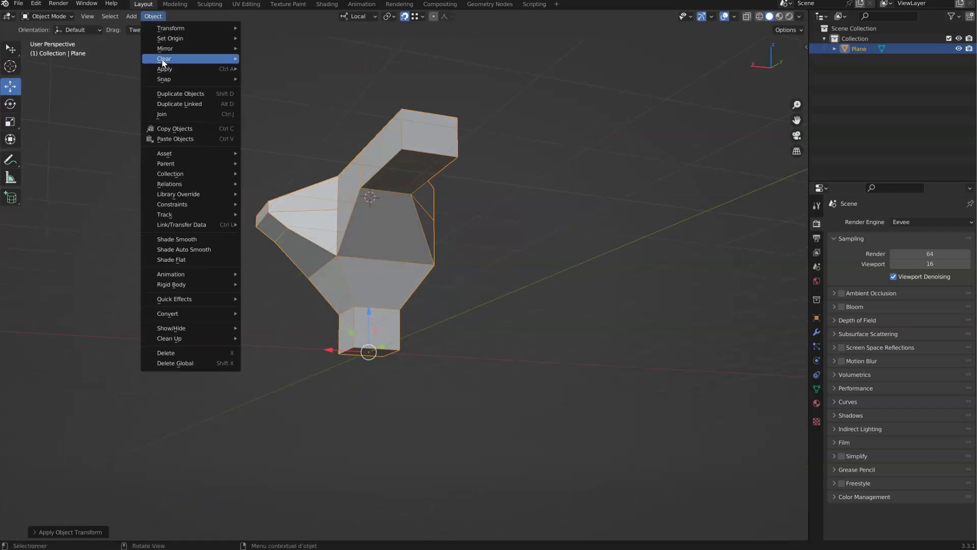
mouse_move(170, 73)
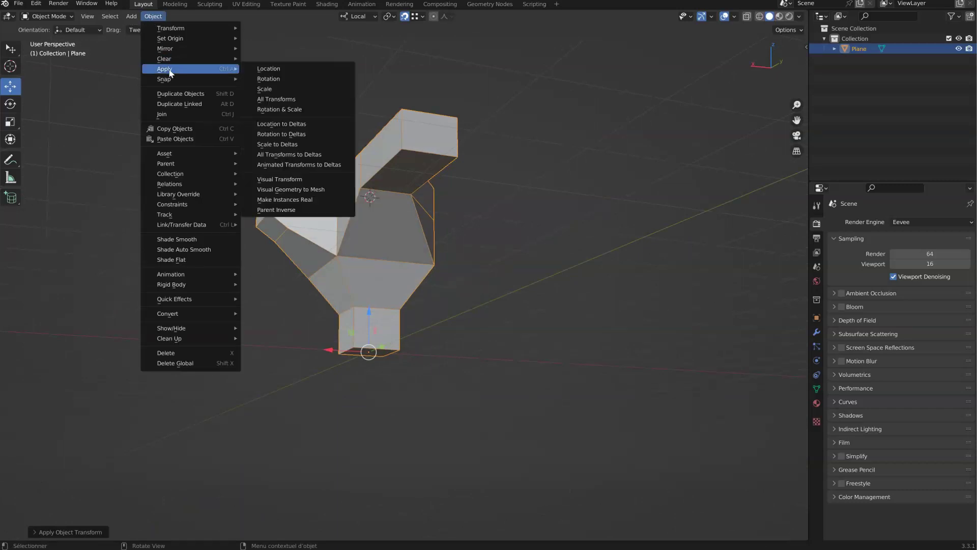
click(287, 99)
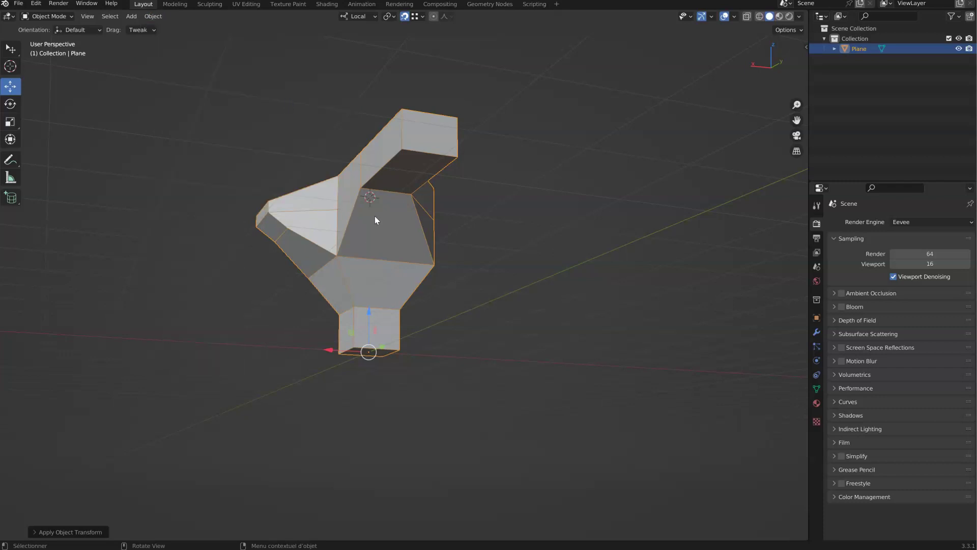
Examine the quick-access choices for snapping, interaction mode and viewport shading without applying any of them
middle_drag(374, 215, 360, 241)
key(shift+s)
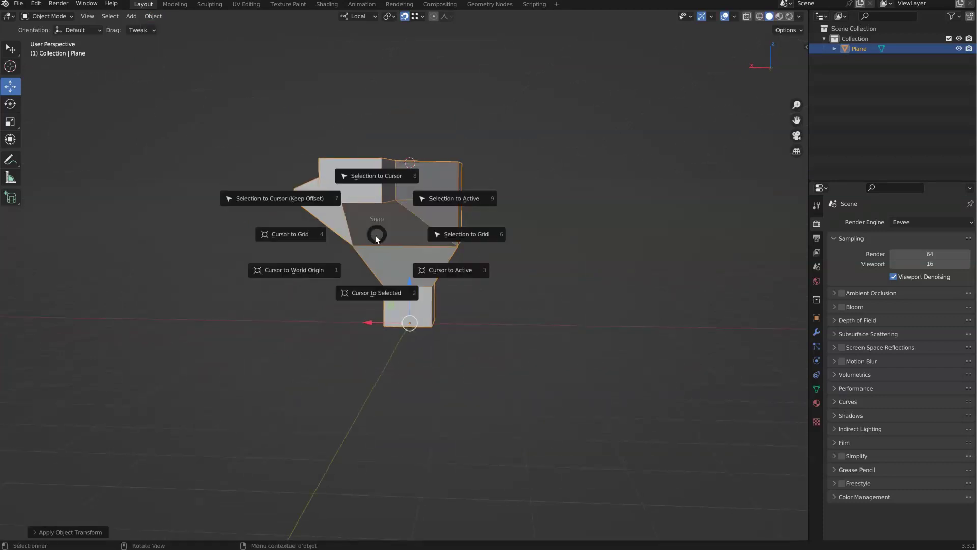
key(Escape)
key(ctrl+Tab)
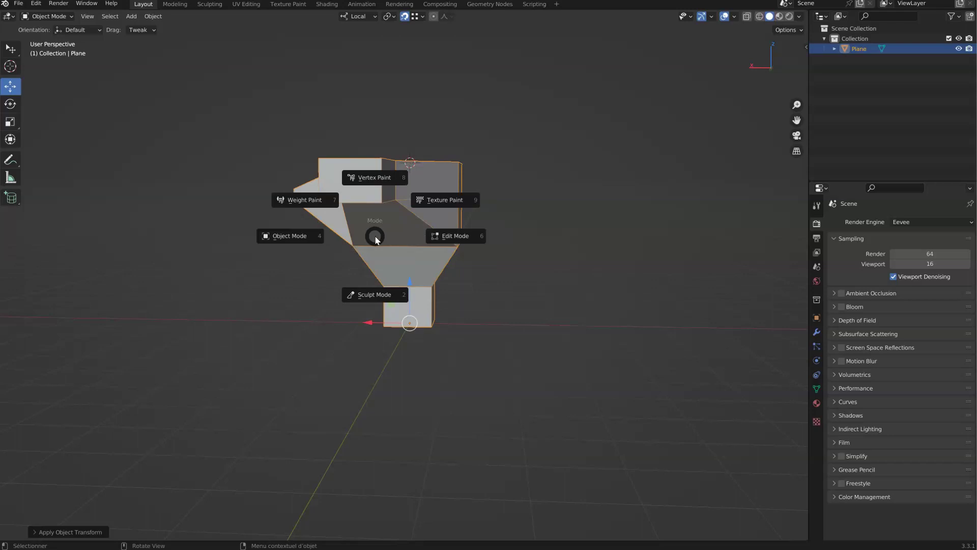
key(Escape)
key(z)
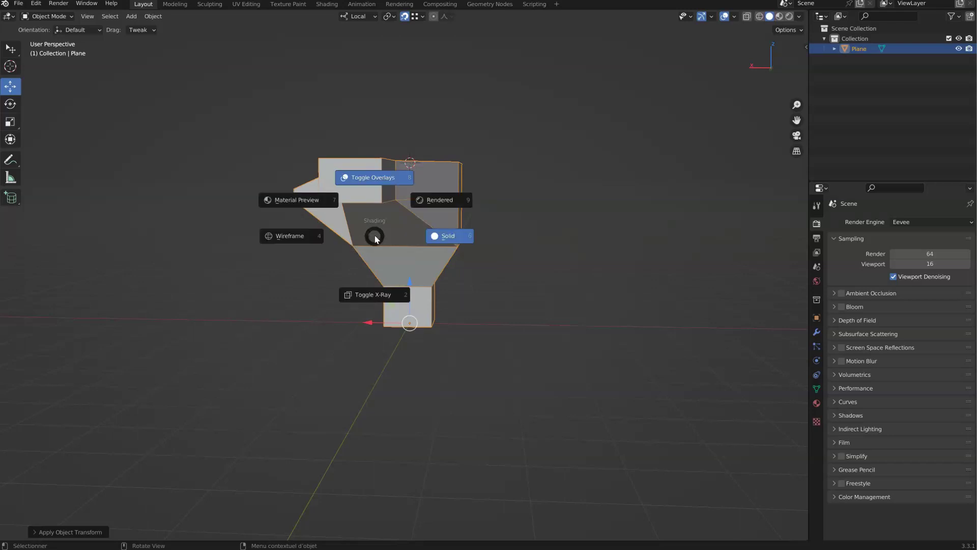
key(Escape)
mouse_move(412, 186)
middle_down()
mouse_move(398, 199)
mouse_move(418, 203)
middle_up()
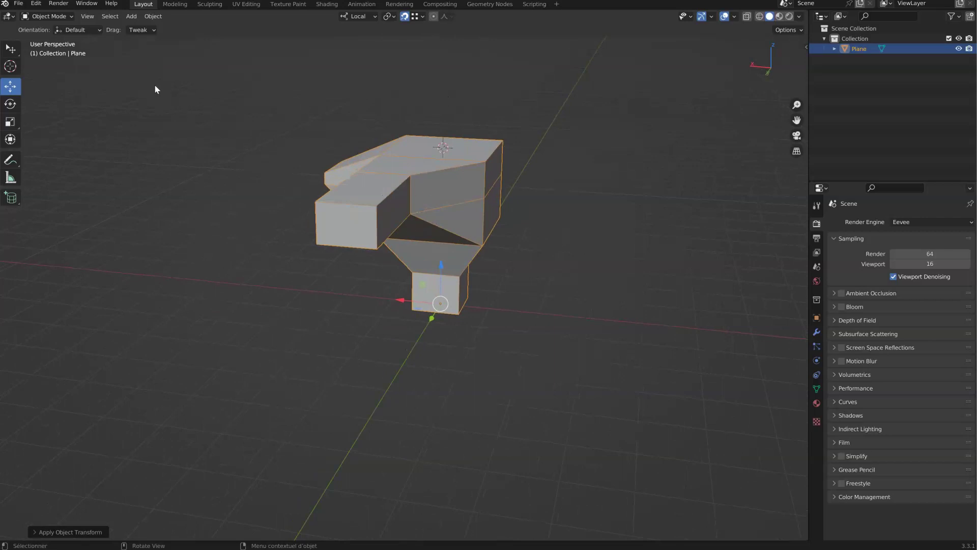
Examine the object's context commands, including the Set Origin choices, and compare them with the quick snapping choices
click(163, 17)
right_click(413, 189)
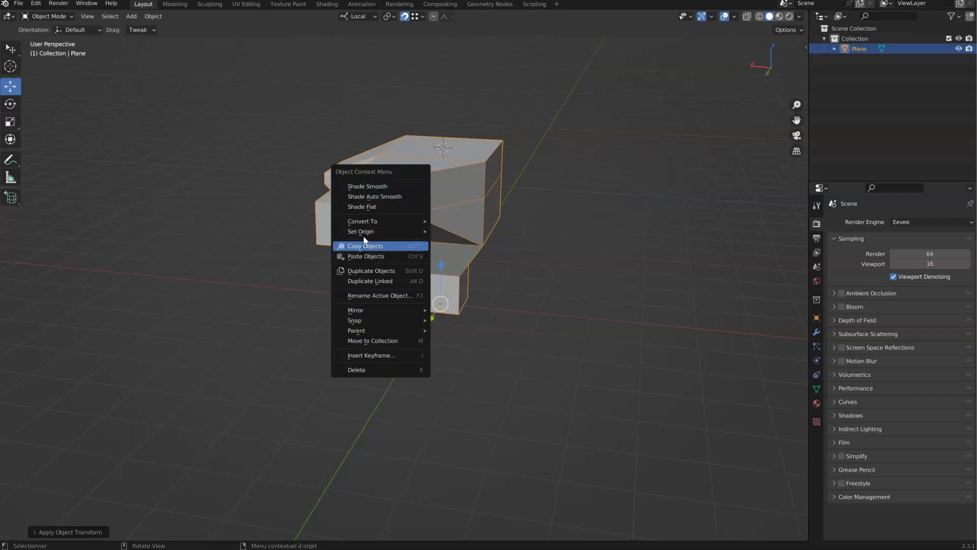
mouse_move(363, 234)
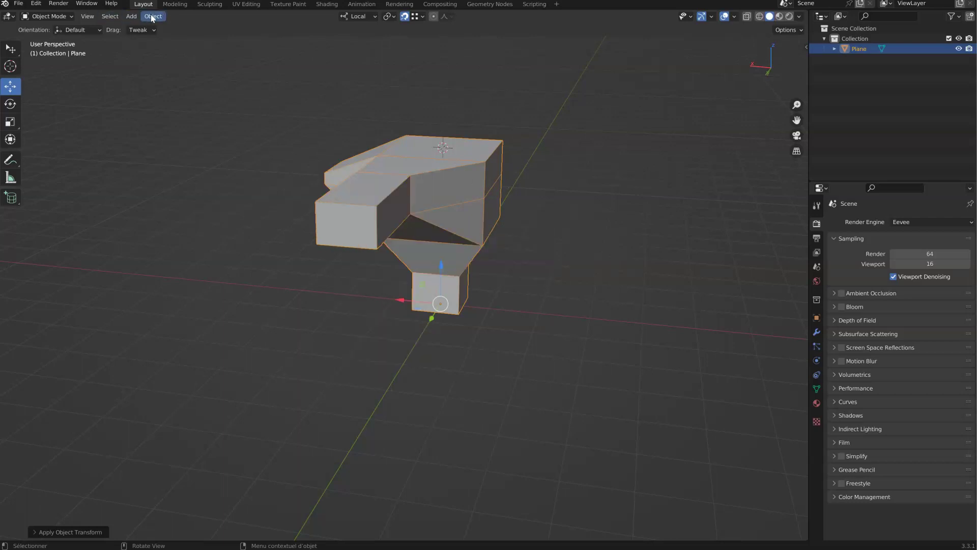
right_click(431, 194)
key(shift+s)
key(shift+s)
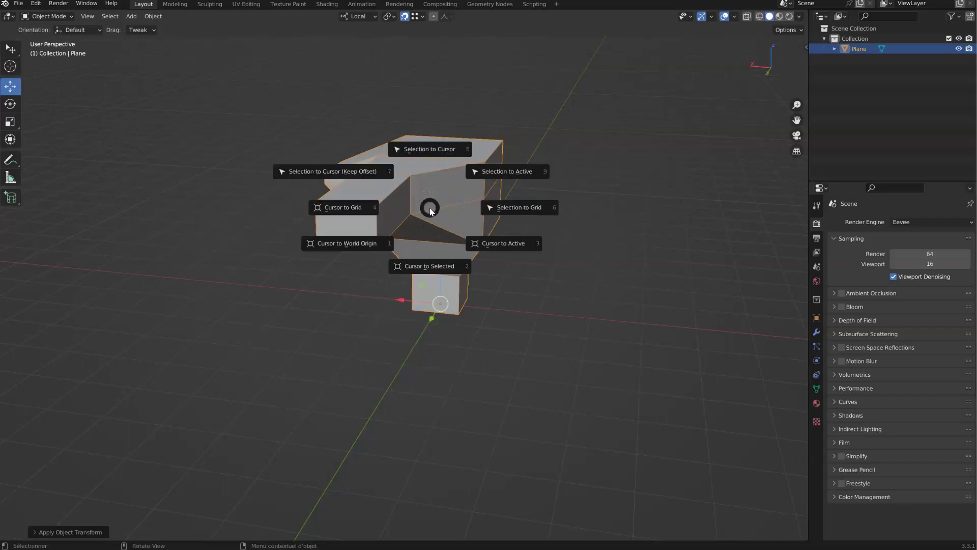
right_click(436, 191)
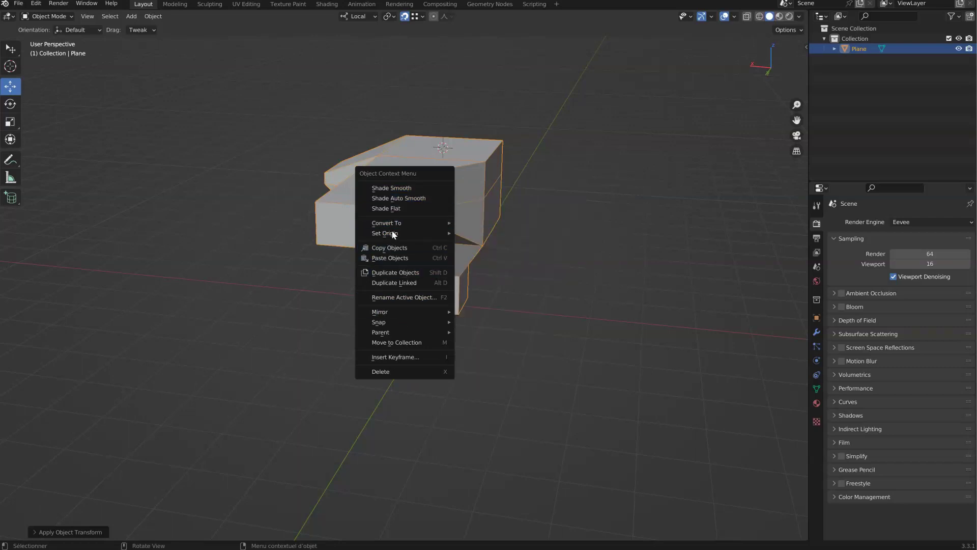
mouse_move(393, 234)
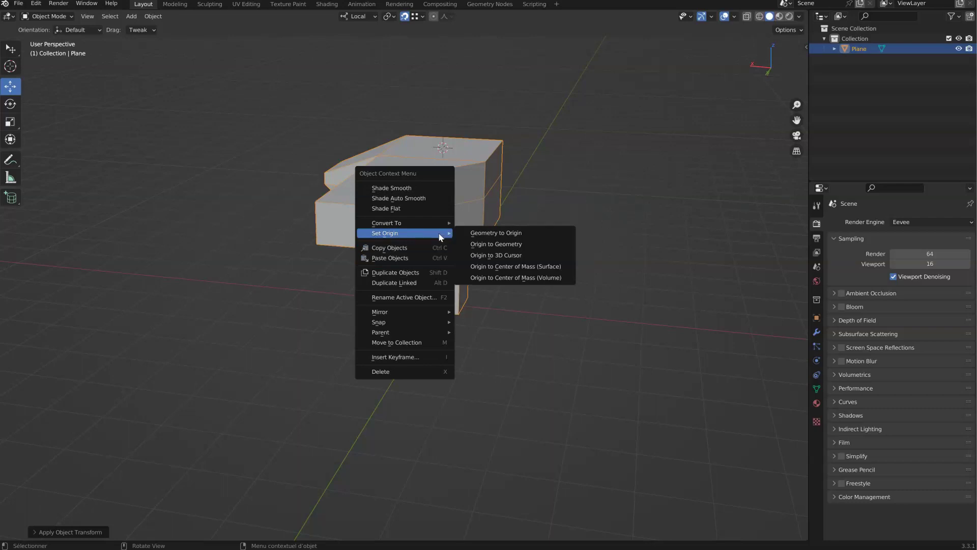
key(Escape)
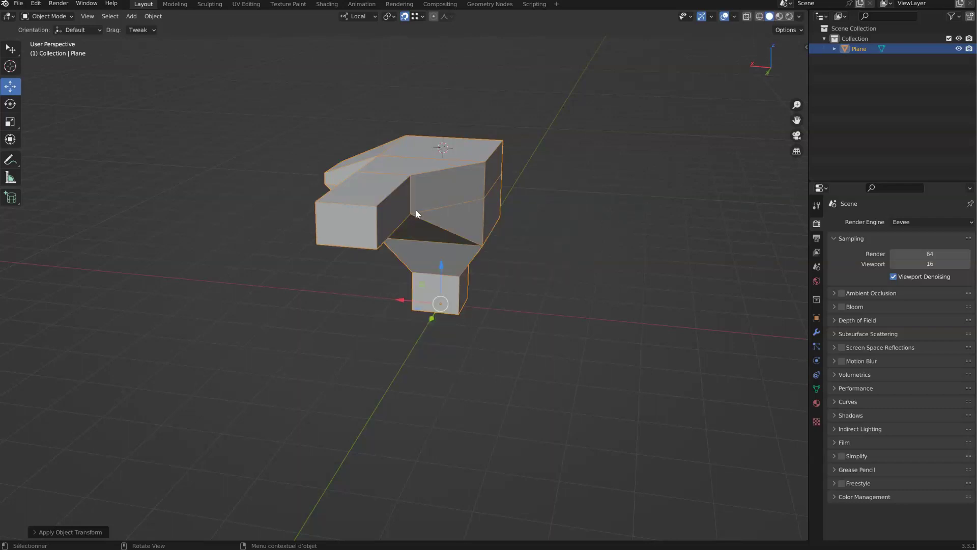
key(shift+s)
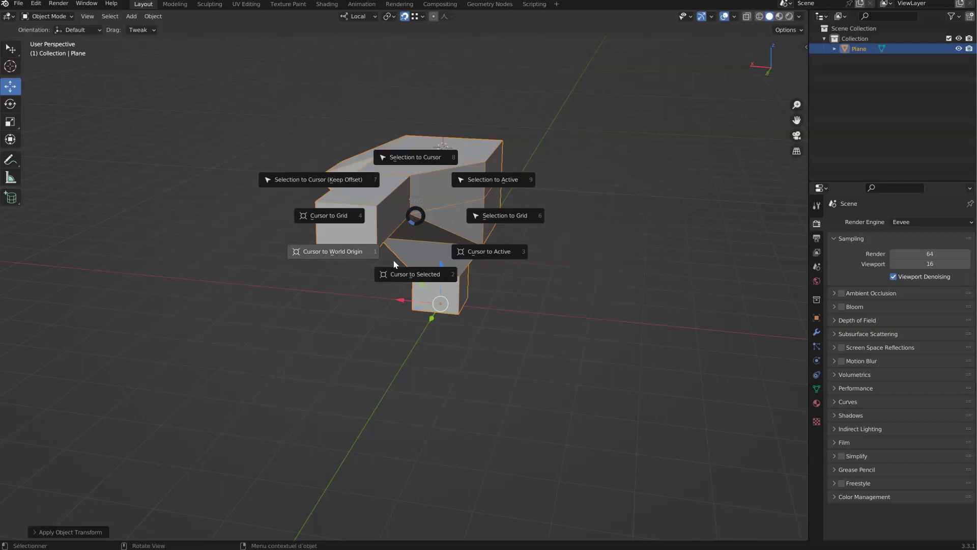
key(Escape)
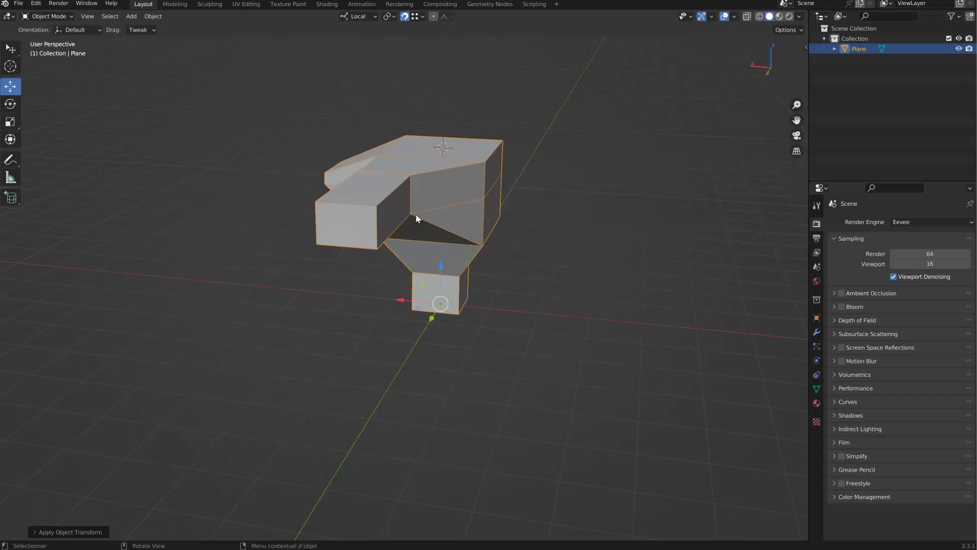
Examine the Snap commands for the selection and the 3D cursor, comparing them with the object's context commands
click(153, 16)
mouse_move(169, 81)
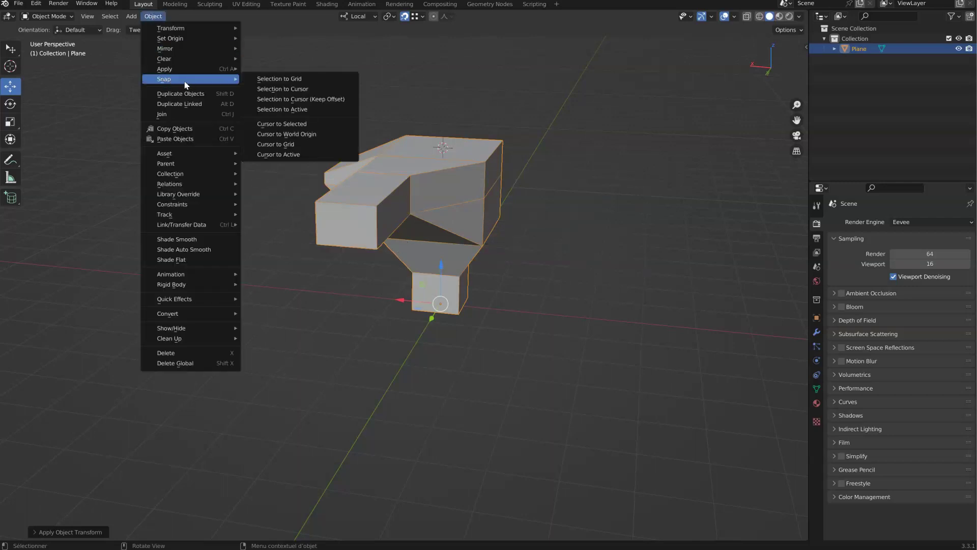
right_click(424, 160)
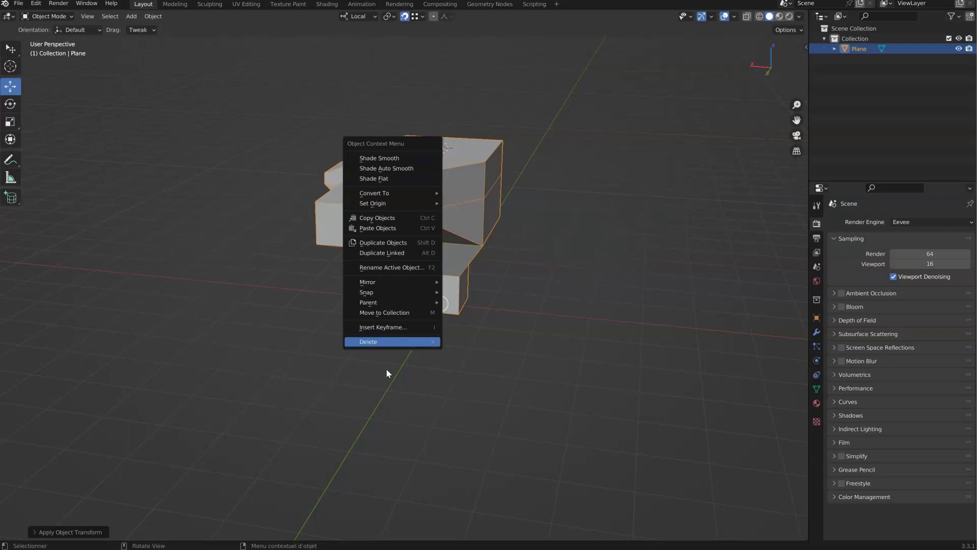
right_click(438, 188)
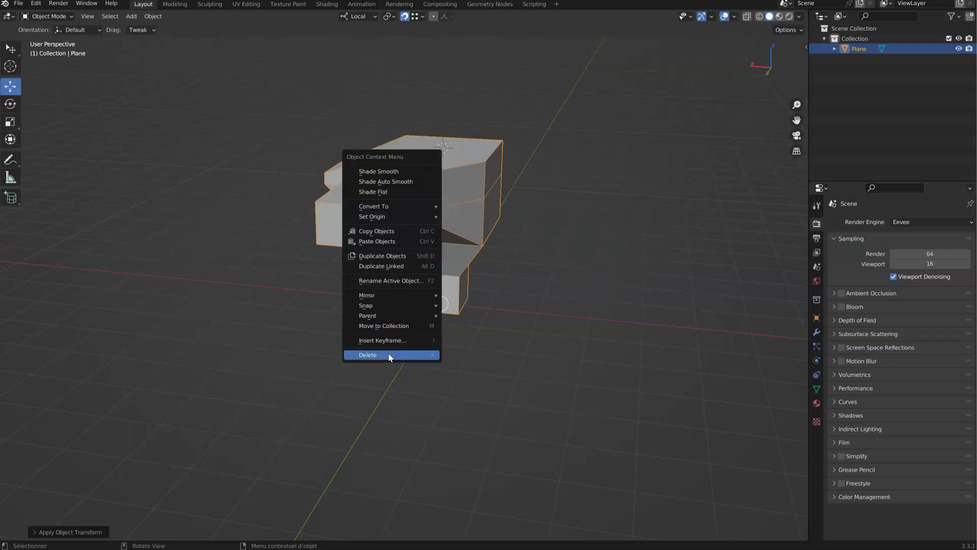
click(153, 17)
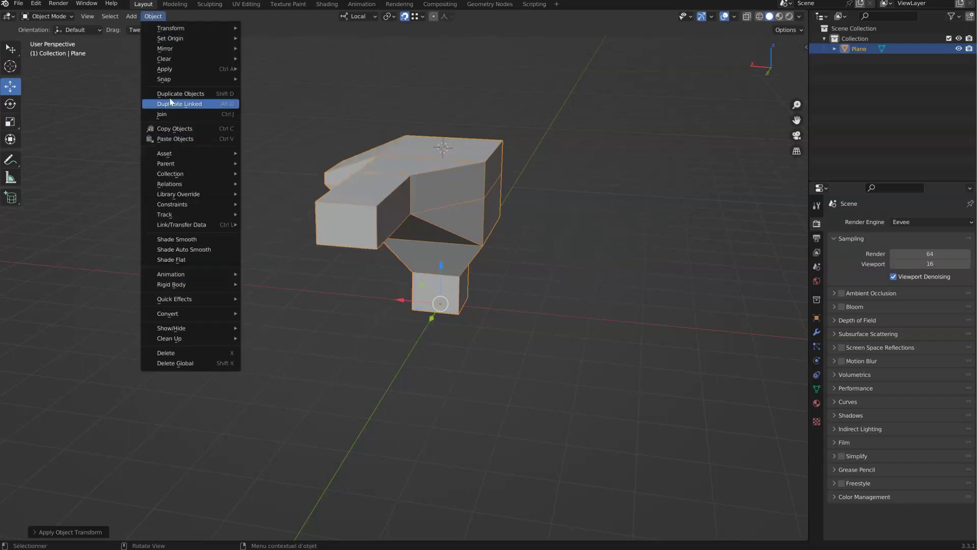
mouse_move(176, 80)
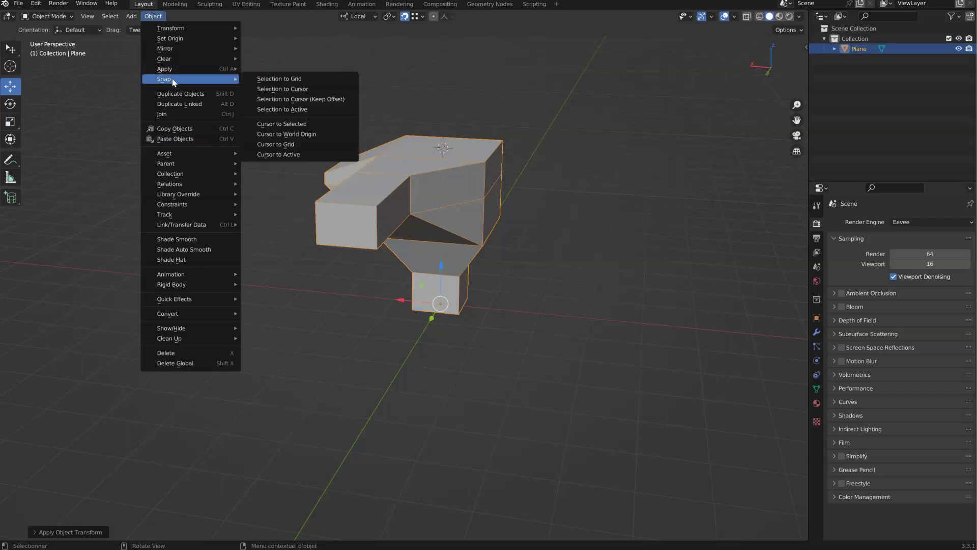
click(277, 154)
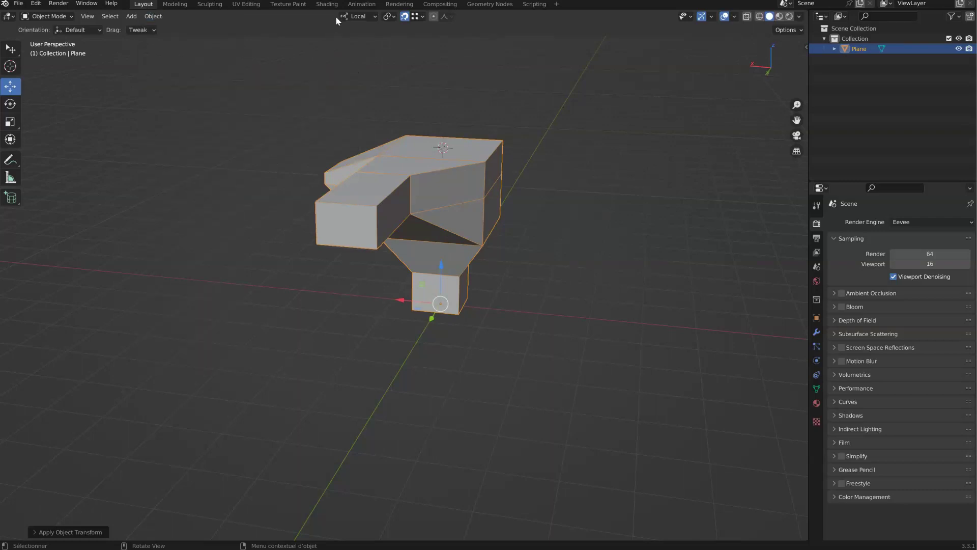
In Edit Mode, duplicate the end face of the long rectangular arm and move the copy away from it along the local Y axis
middle_drag(348, 114, 442, 218)
scroll(447, 200, up, 4)
scroll(397, 201, down, 1)
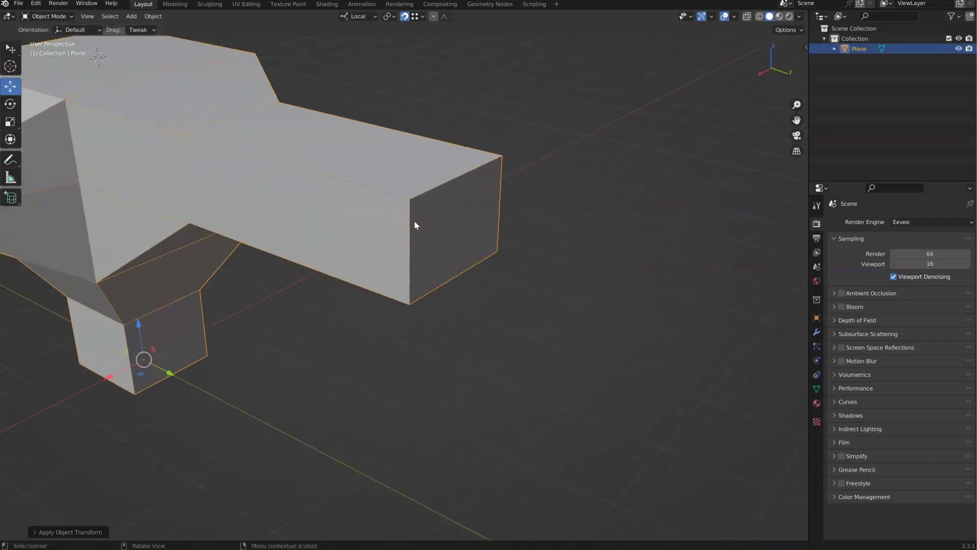
key(ctrl+Tab)
click(482, 222)
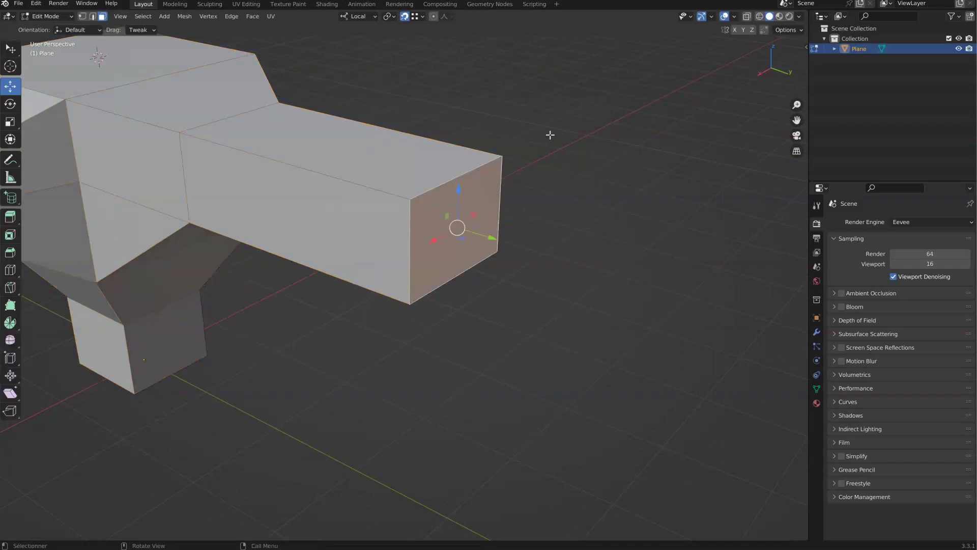
key(shift+d)
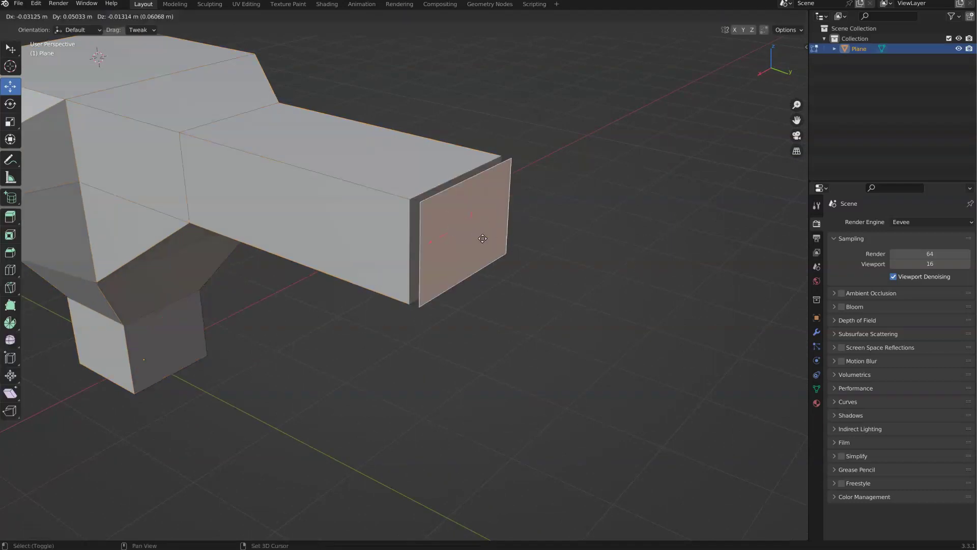
key(y)
key(y)
key(z)
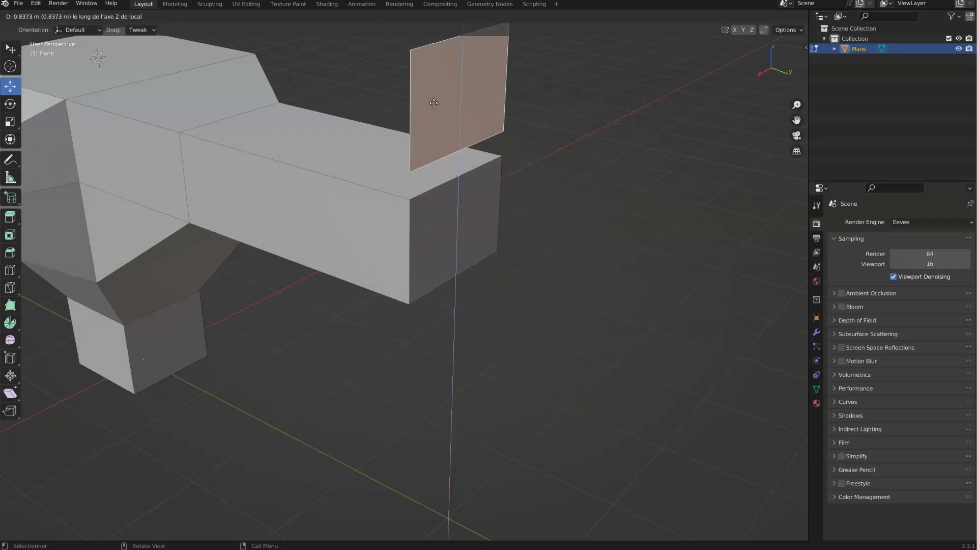
key(x)
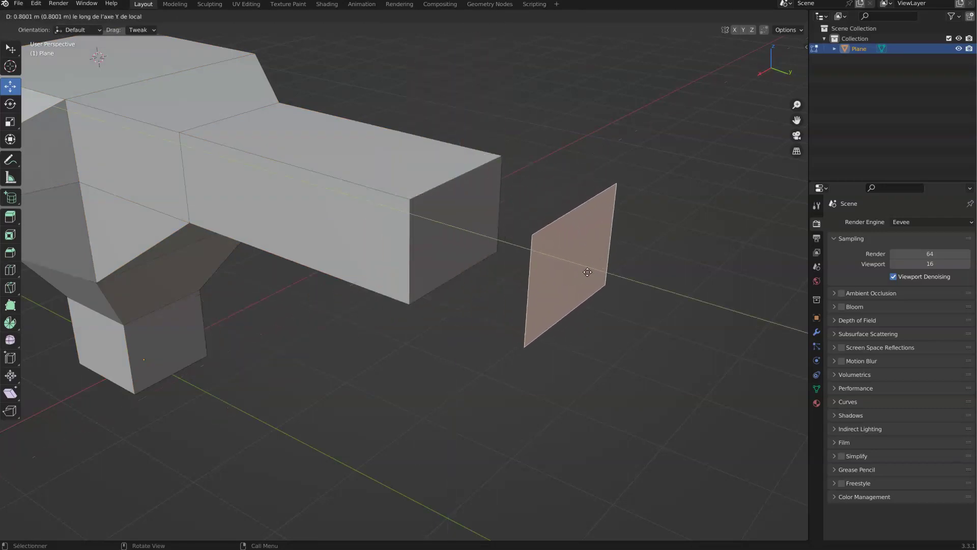
click(686, 256)
Extrude the duplicated face into a separate rectangular block beyond the end of the arm
ctrl+middle_drag(587, 220, 583, 263)
shift+middle_drag(583, 263, 493, 247)
key(e)
click(636, 268)
Delete the end face of the arm that faces the separate block
middle_drag(636, 269, 379, 268)
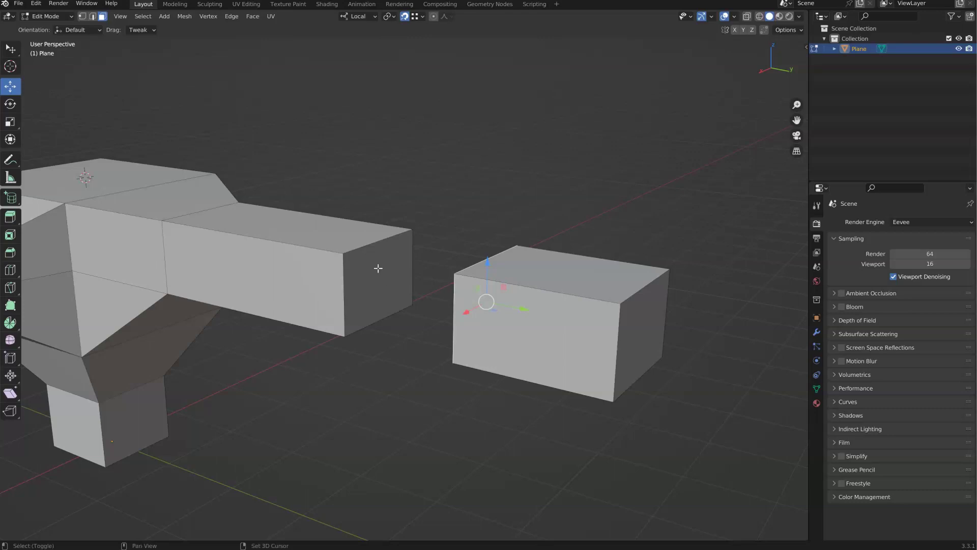
click(409, 262)
key(x)
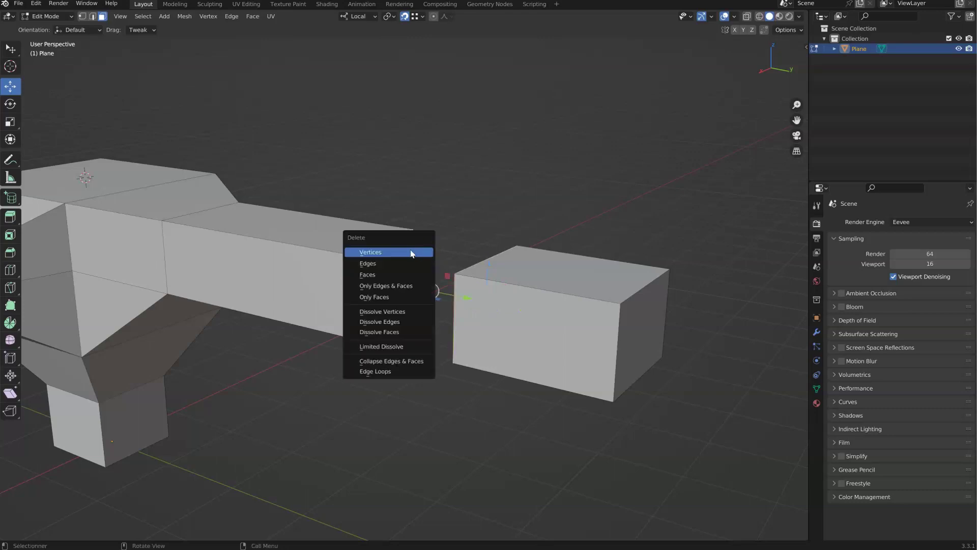
click(380, 274)
In edge selection mode, fill faces between the facing edges of the arm and the block, starting from their upper edges
middle_drag(399, 258, 429, 238)
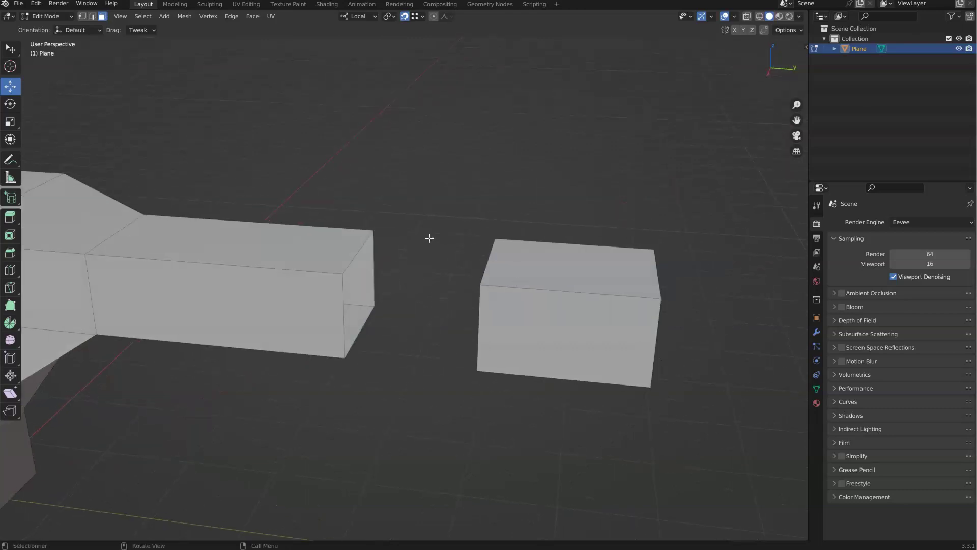
click(387, 249)
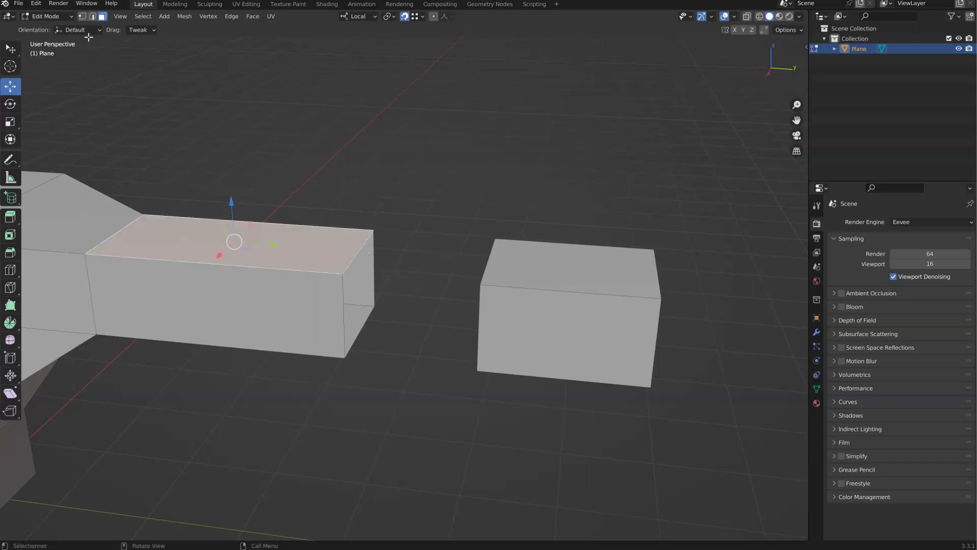
key(2)
click(373, 251)
shift+click(489, 259)
middle_drag(489, 258, 433, 285)
key(f)
click(437, 292)
key(f)
key(f)
key(f)
middle_drag(423, 217, 416, 290)
shift+click(413, 274)
In face selection mode, delete the filled faces connecting the arm to the block
click(103, 17)
click(427, 179)
middle_drag(427, 178, 368, 265)
shift+click(454, 240)
key(x)
click(444, 251)
Select the facing edge loops of the arm and the block and connect them with LoopTools Bridge
middle_drag(402, 225, 456, 193)
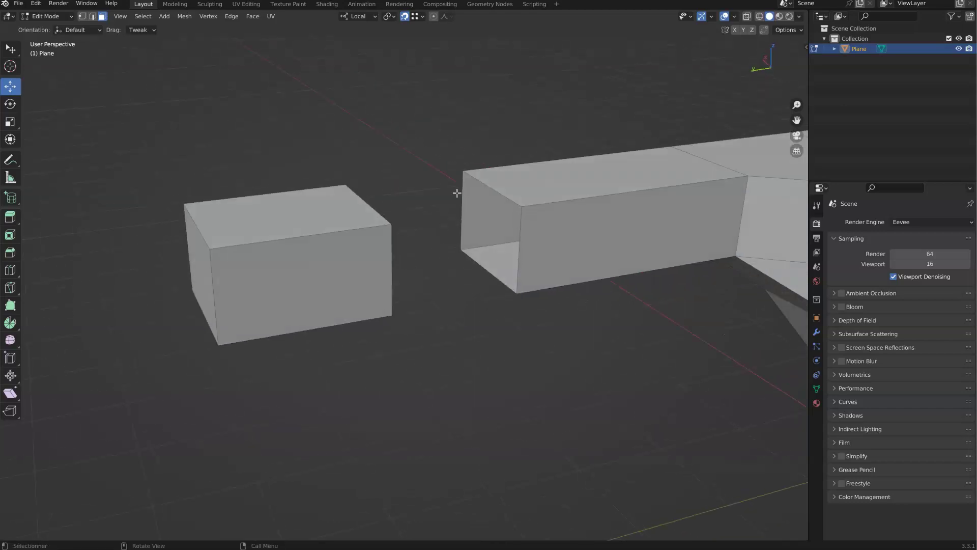
click(92, 16)
alt+click(468, 215)
middle_drag(469, 215, 413, 203)
right_click(453, 199)
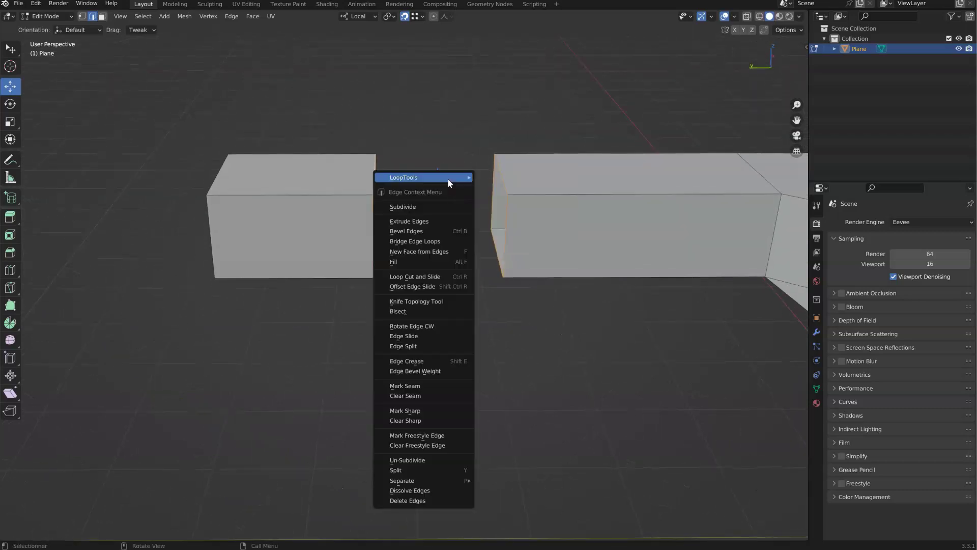
mouse_move(461, 177)
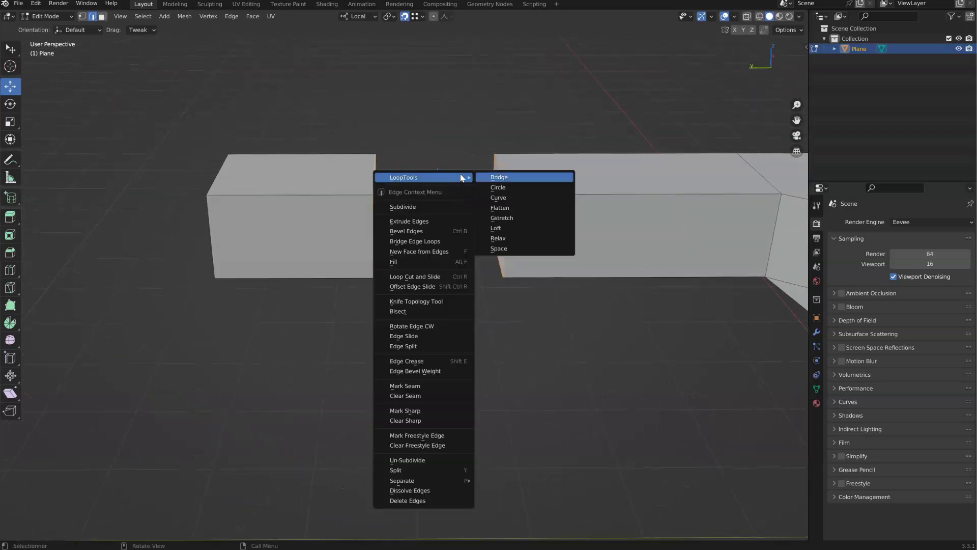
click(503, 179)
Set the bridge between the arm and the block to 2 segments
middle_drag(468, 214, 457, 146)
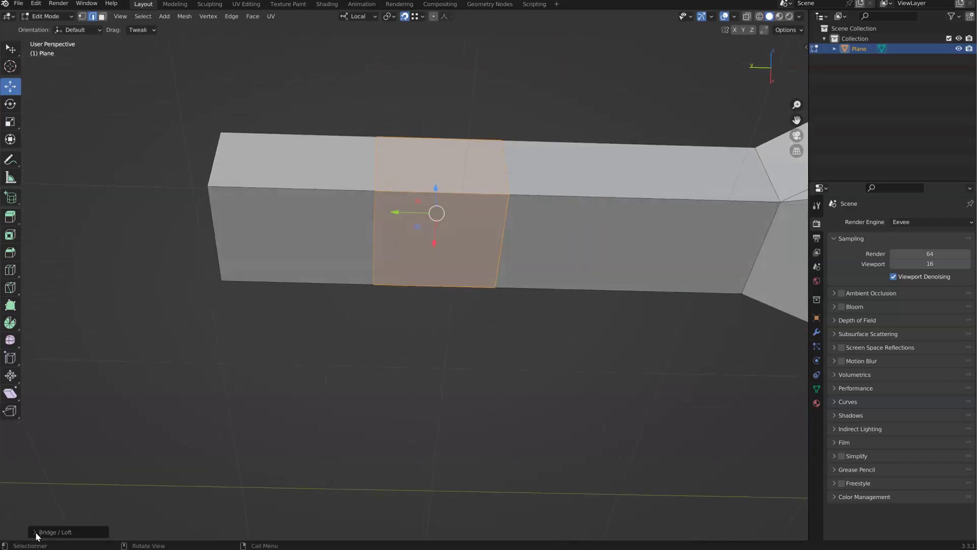
click(35, 531)
click(96, 494)
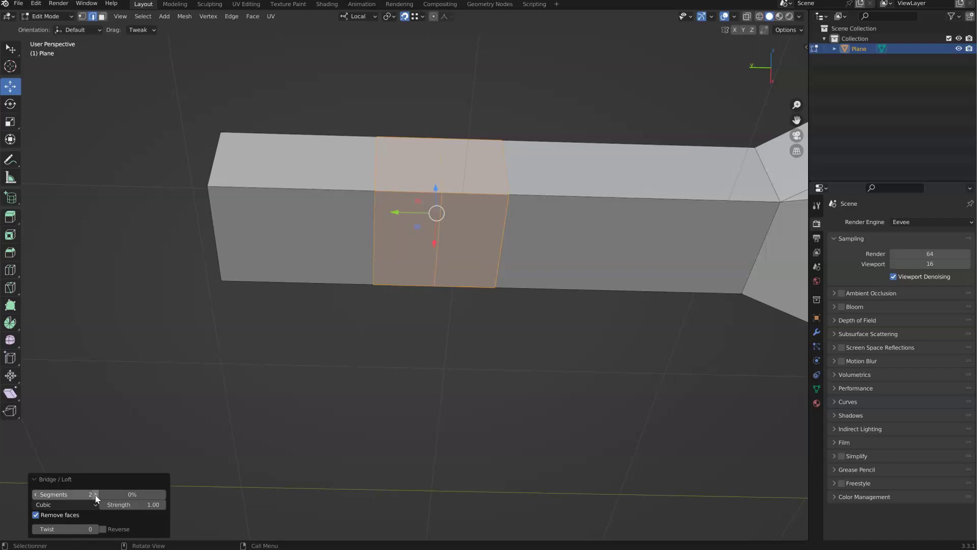
Set the bridge between the arm and the block to 4 segments
middle_drag(415, 200, 398, 268)
click(95, 495)
click(95, 495)
middle_drag(299, 239, 323, 261)
scroll(331, 249, down, 3)
mouse_move(336, 224)
middle_down()
mouse_move(376, 229)
mouse_move(338, 233)
middle_up()
In face selection mode, extrude the end face of the long arm outward to add a short end section
click(399, 235)
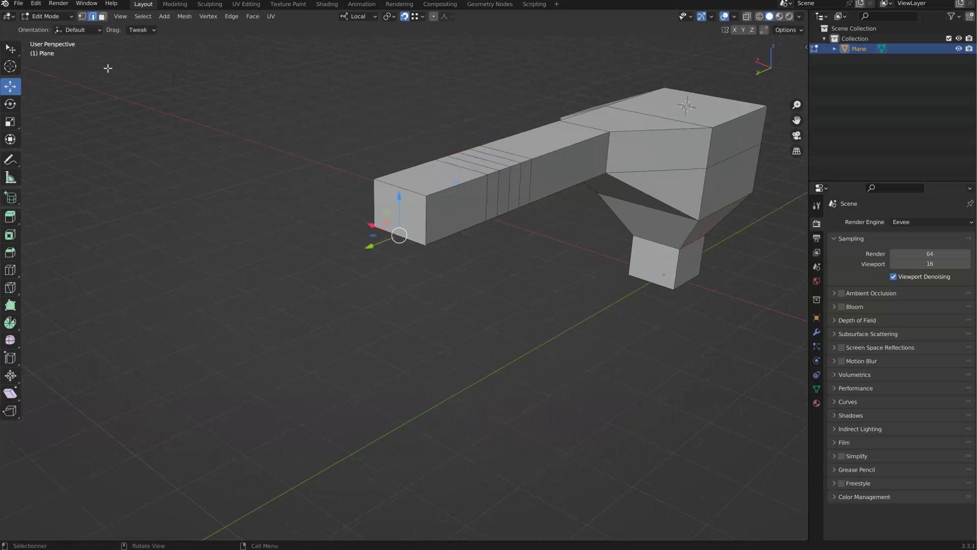
click(102, 15)
click(384, 208)
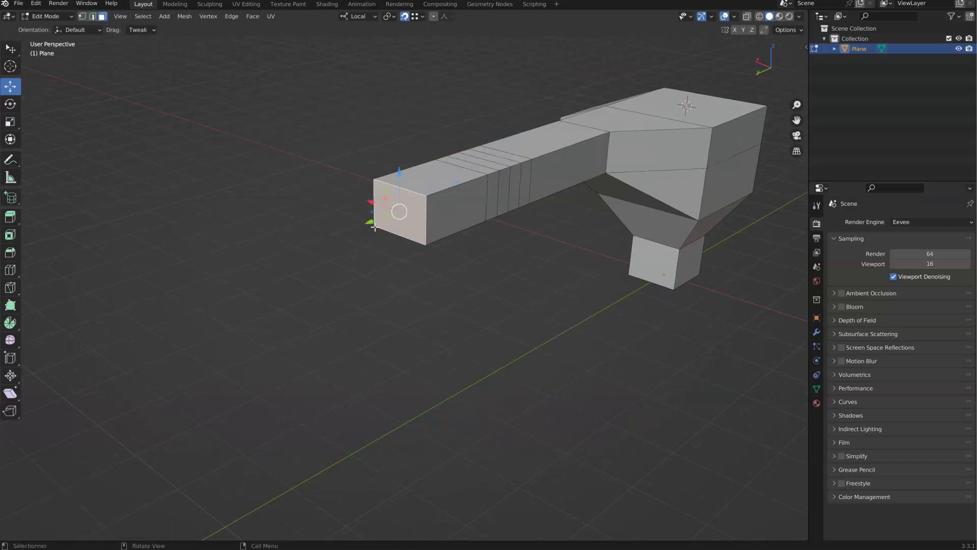
key(e)
click(338, 239)
Extrude the underside face of the arm's new end section downward about 0.76 m
middle_drag(342, 244, 329, 181)
click(382, 249)
middle_drag(382, 249, 385, 257)
key(e)
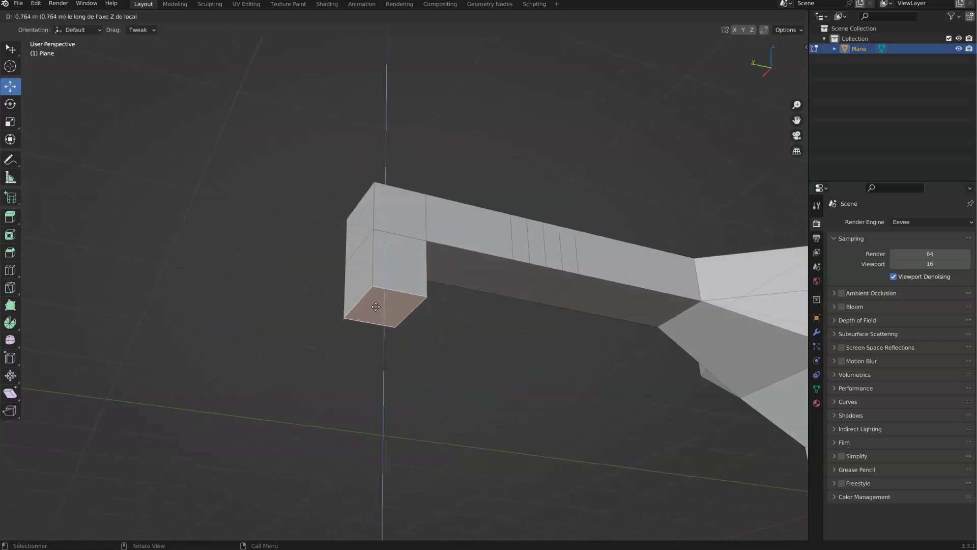
click(375, 307)
middle_drag(376, 306, 383, 337)
Delete the top, end and side faces of the corner section between the arm and the lower block
click(400, 216)
shift+click(360, 215)
shift+click(361, 186)
middle_drag(331, 166, 461, 166)
shift+click(355, 223)
middle_drag(391, 247, 355, 234)
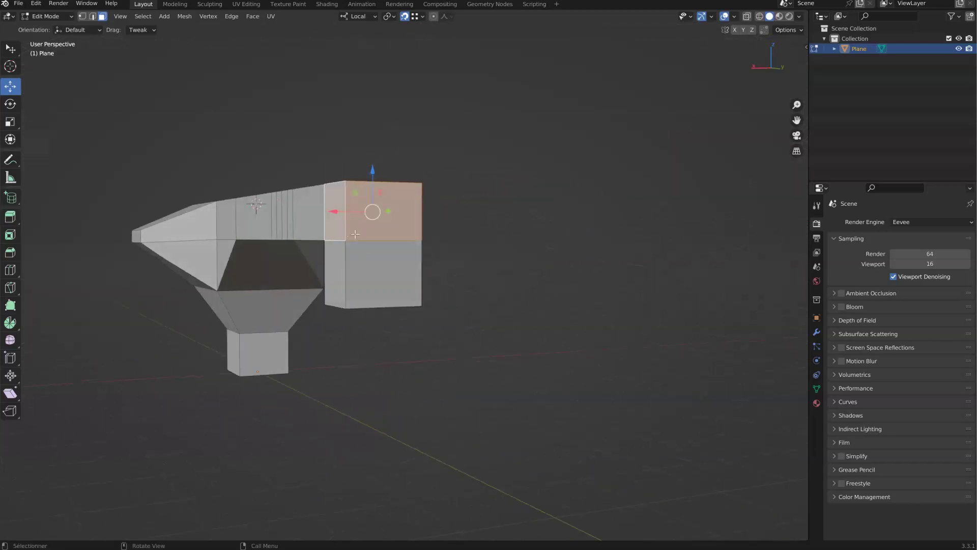
key(x)
click(377, 253)
middle_drag(377, 253, 379, 213)
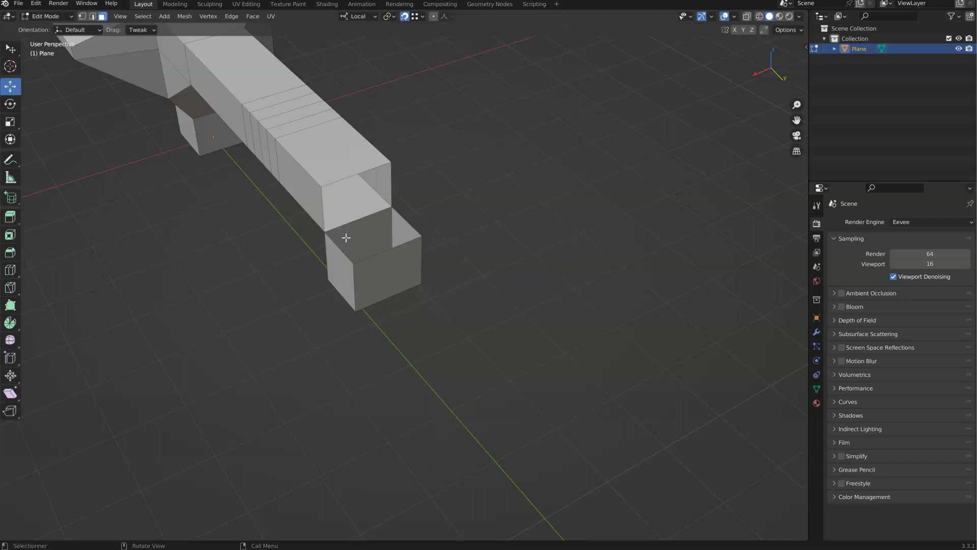
In edge selection mode, try to join individual open edges of the arm end and lower block with LoopTools Bridge
click(93, 17)
click(339, 259)
shift+click(365, 255)
shift+click(354, 177)
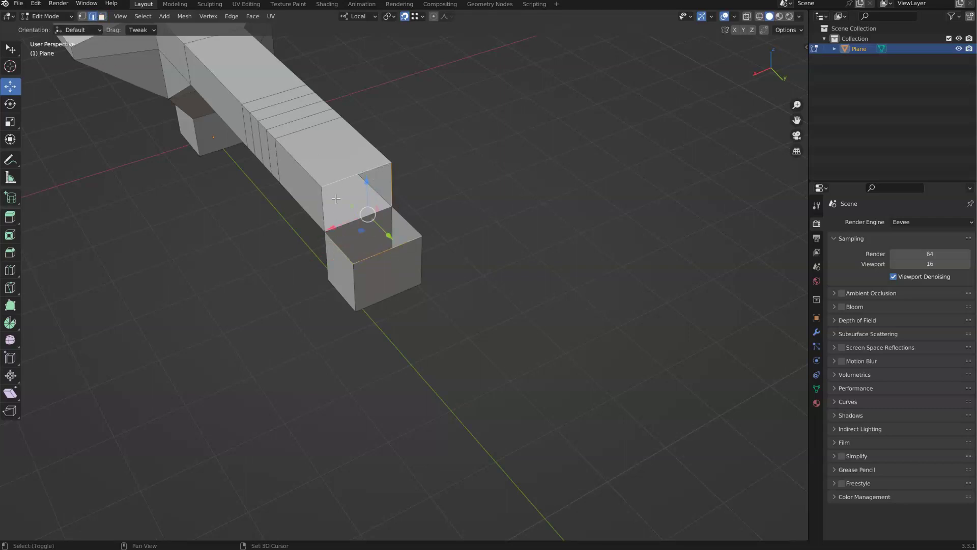
key(ctrl+e)
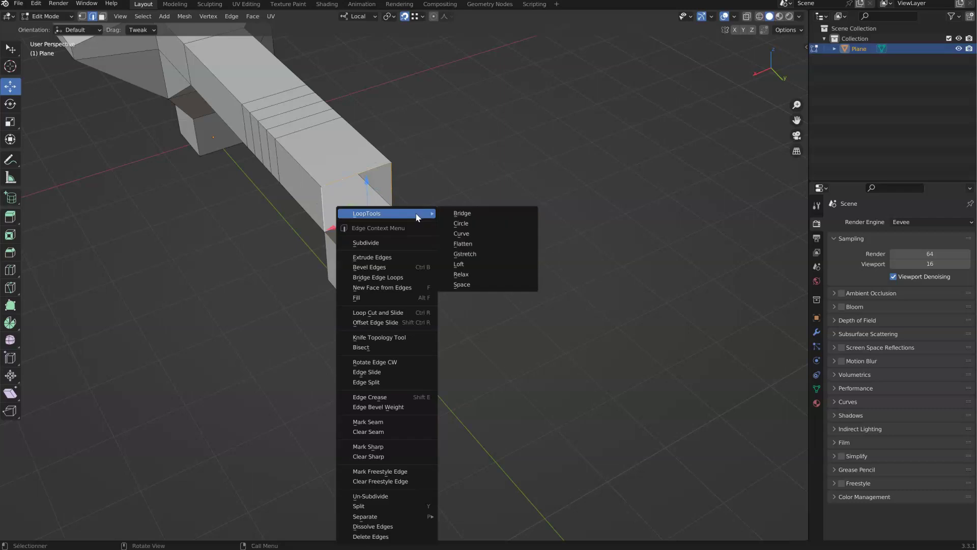
click(478, 216)
Add one loop cut around the lower block, slid close to its upper open edge with a factor of 0.679
middle_drag(467, 215, 345, 217)
key(ctrl+r)
click(375, 269)
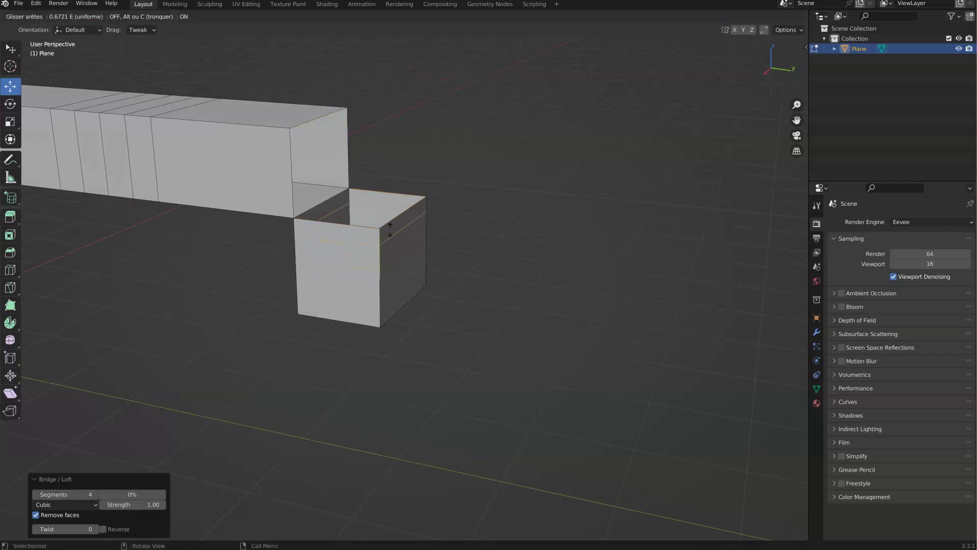
click(320, 232)
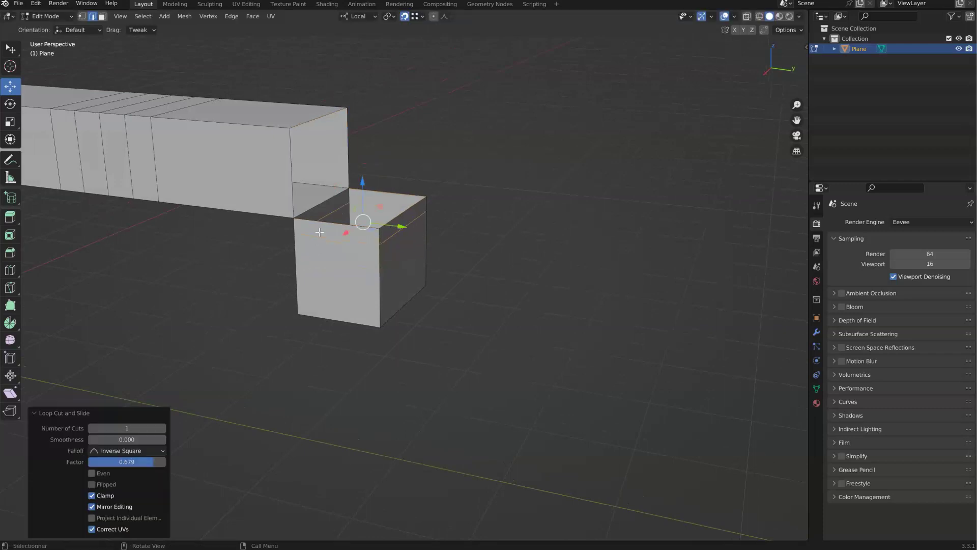
In face selection mode, delete the thin face loop above the new cut to separate the block from the arm
click(103, 16)
alt+click(377, 235)
key(x)
click(377, 234)
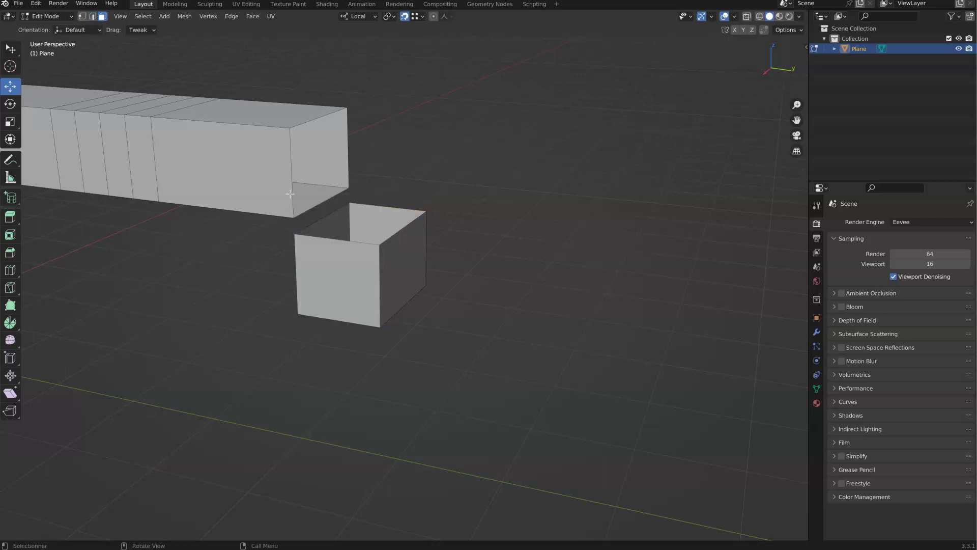
Select the open edge loops of the arm end and the lower block and connect them with LoopTools Bridge
click(92, 16)
alt+click(326, 209)
alt+shift+click(328, 216)
right_click(388, 170)
mouse_move(388, 170)
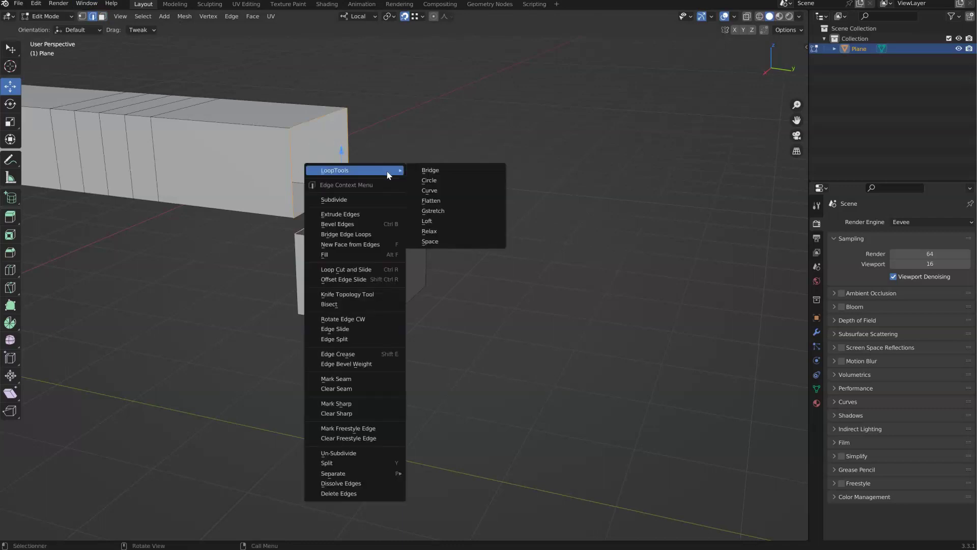
click(433, 170)
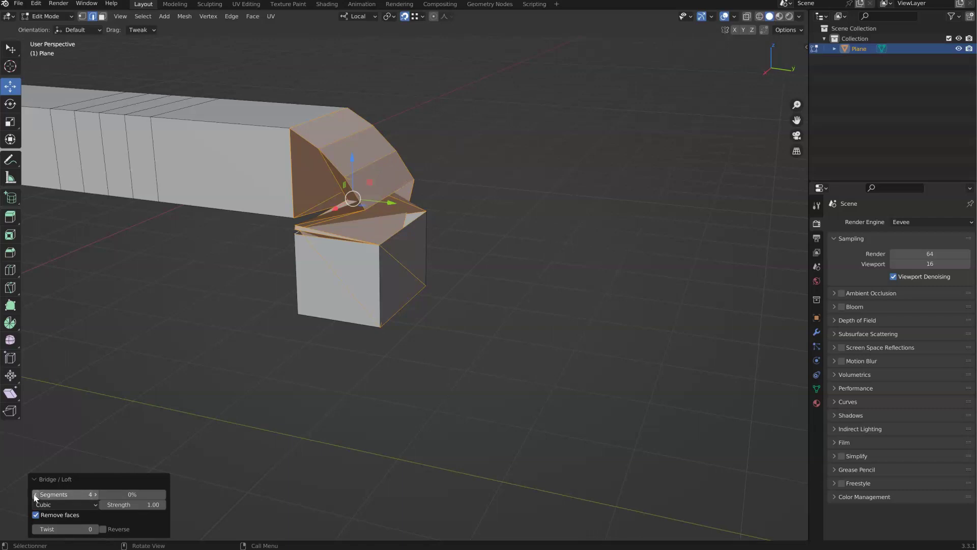
Set the corner bridge to 3 segments with cubic interpolation, trying linear interpolation first
click(56, 504)
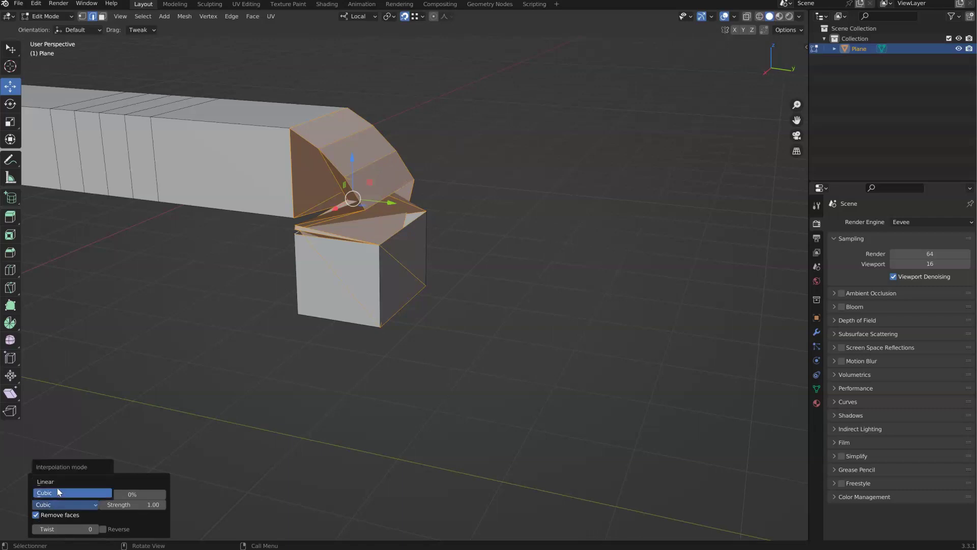
click(57, 486)
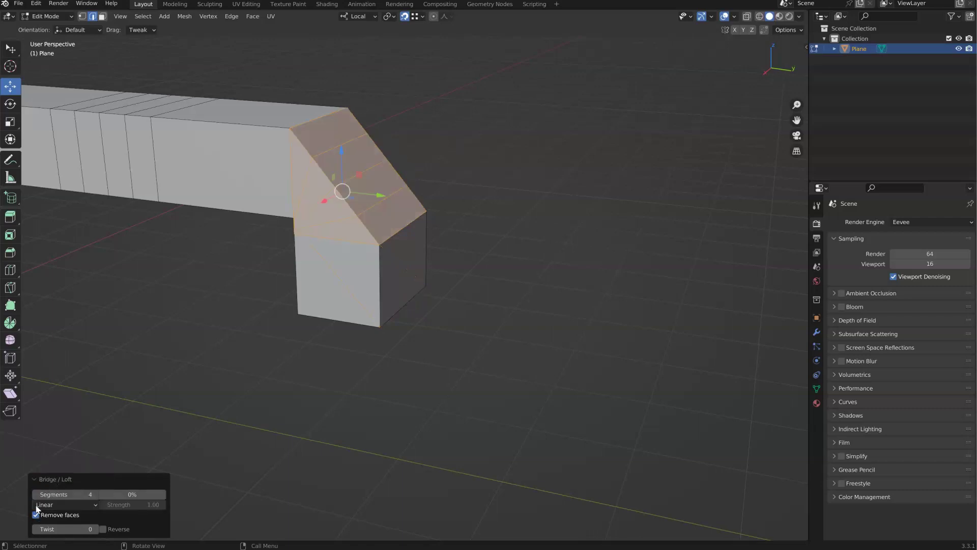
click(35, 495)
click(35, 494)
click(36, 494)
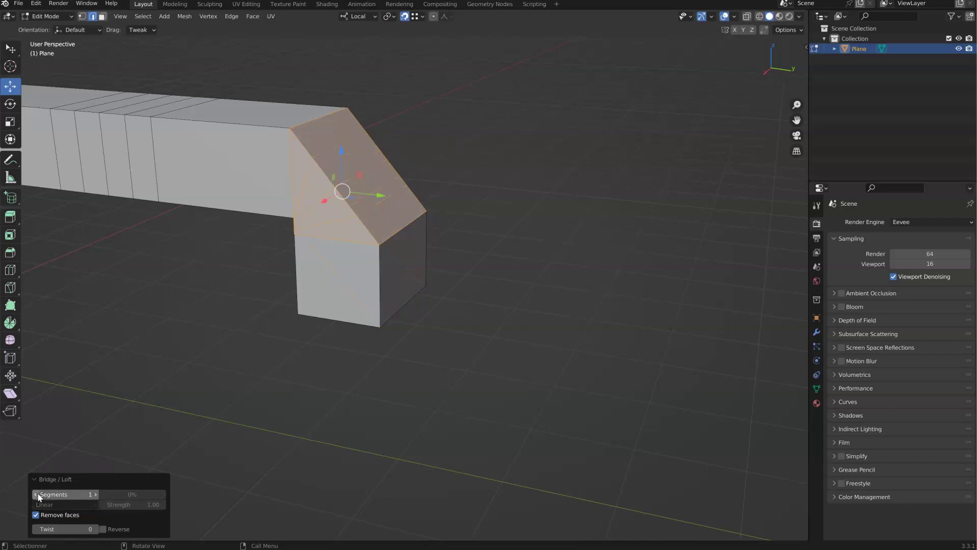
click(96, 495)
click(66, 505)
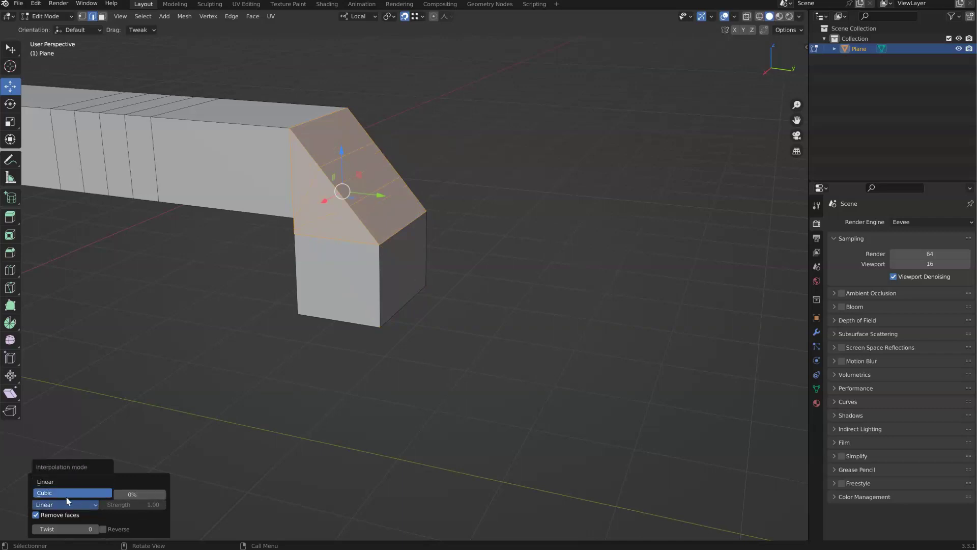
click(63, 492)
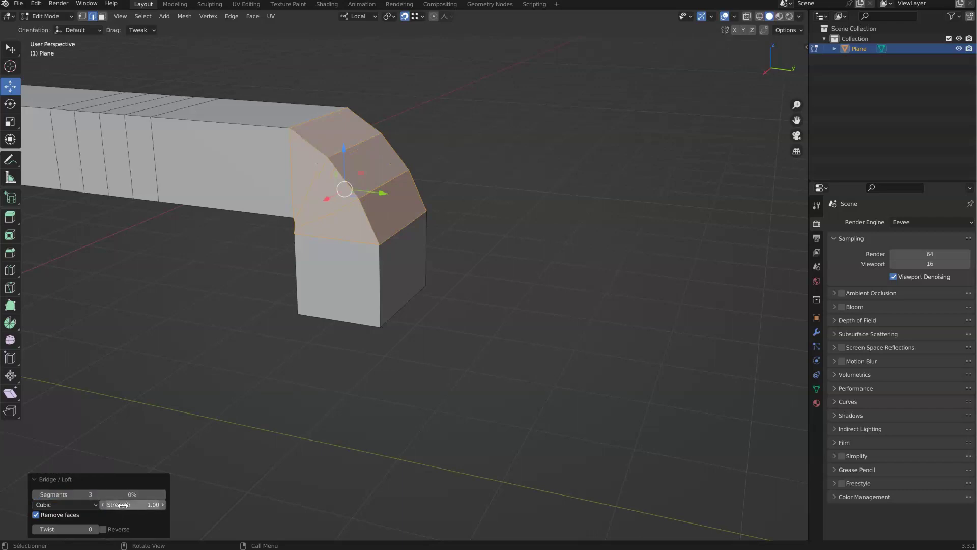
Adjust the corner bridge to 44% minimum width and a strength of 1.66, with the twist at 0
mouse_move(150, 495)
mouse_down()
mouse_move(206, 496)
mouse_move(135, 498)
mouse_up()
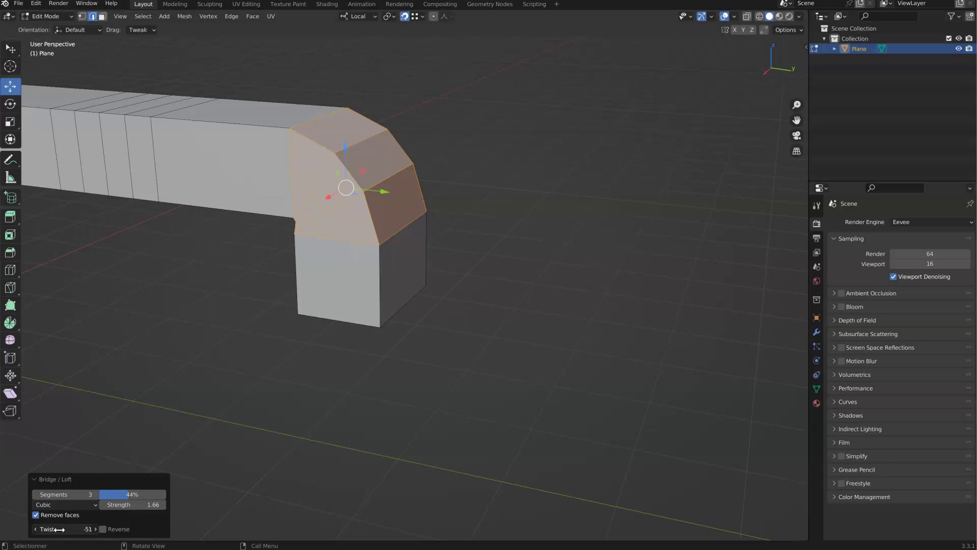
click(59, 529)
key(Return)
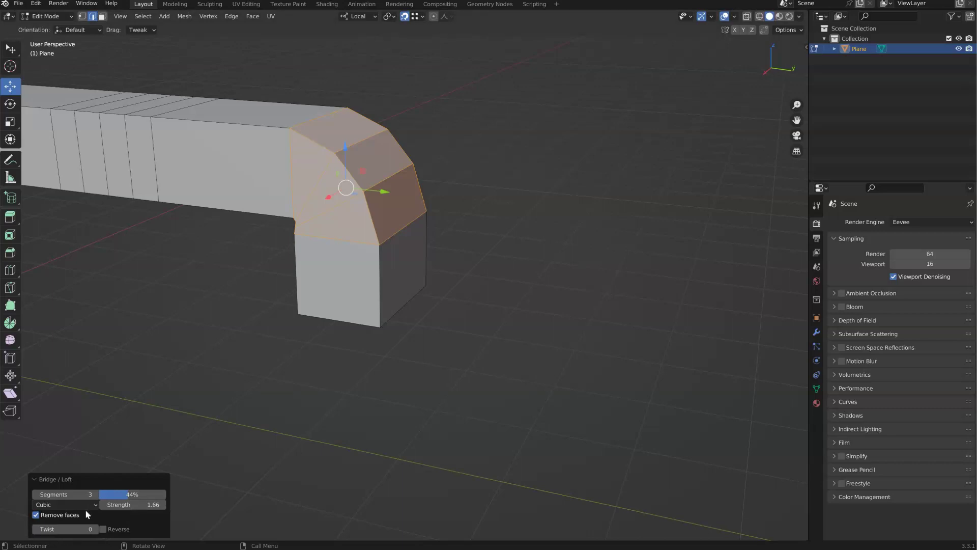
middle_drag(462, 234, 327, 244)
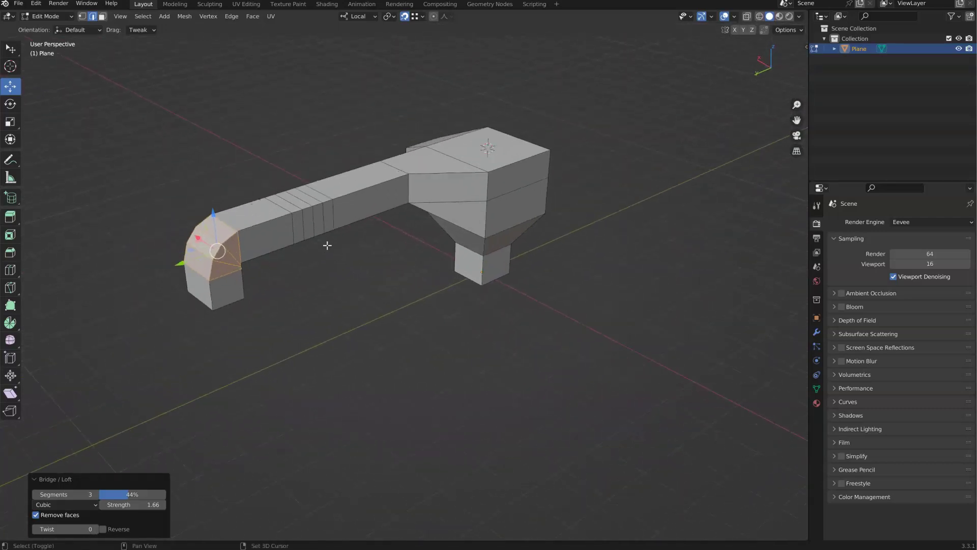
In Object Mode, duplicate the mesh and place the copy about 4.5 m away in the negative local X direction
click(47, 16)
click(52, 28)
middle_drag(380, 184, 421, 251)
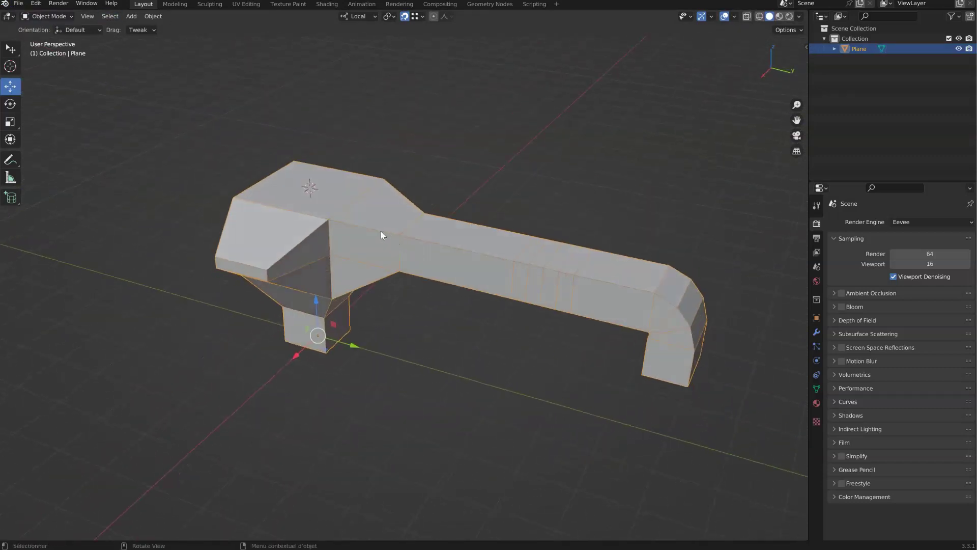
mouse_move(387, 242)
middle_down()
mouse_move(277, 264)
mouse_move(468, 262)
mouse_move(393, 244)
middle_up()
key(shift+d)
key(x)
key(x)
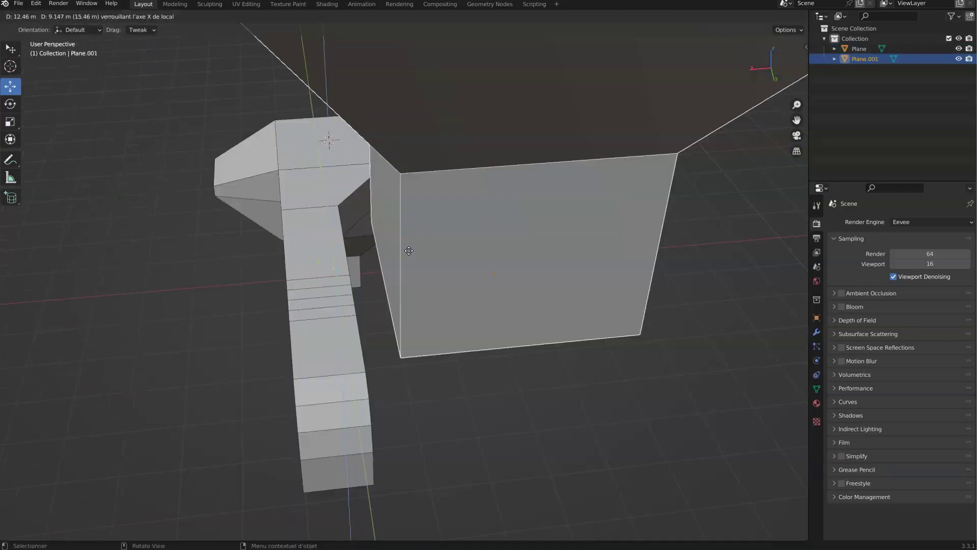
key(x)
key(x)
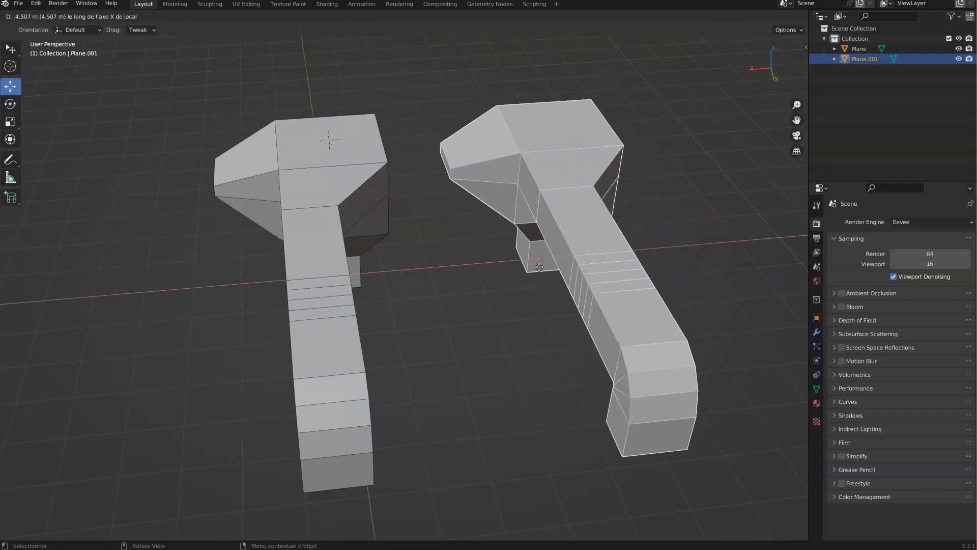
click(539, 266)
Select both the original and the copy and join them into a single object
middle_drag(411, 305, 410, 238)
scroll(474, 250, down, 1)
shift+click(386, 269)
right_click(410, 238)
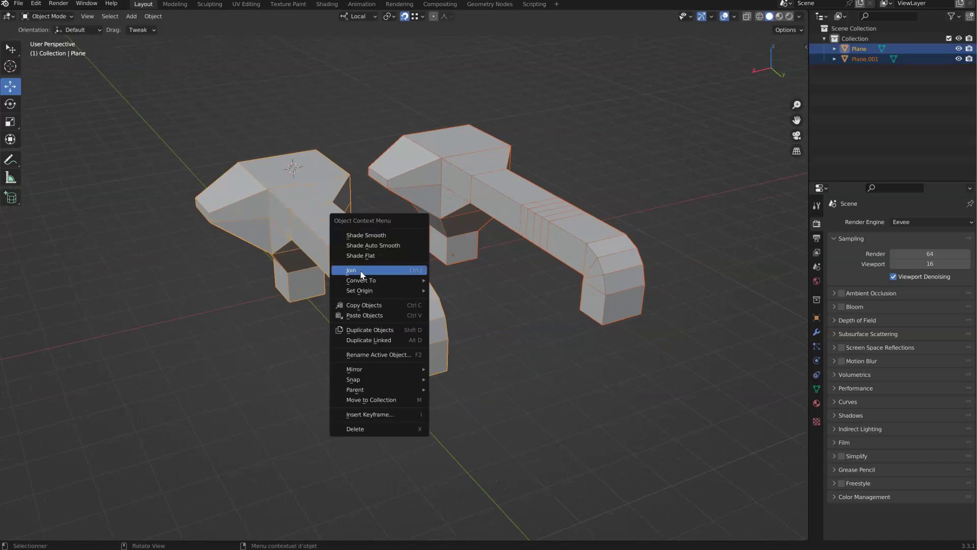
click(414, 272)
middle_drag(388, 278, 499, 190)
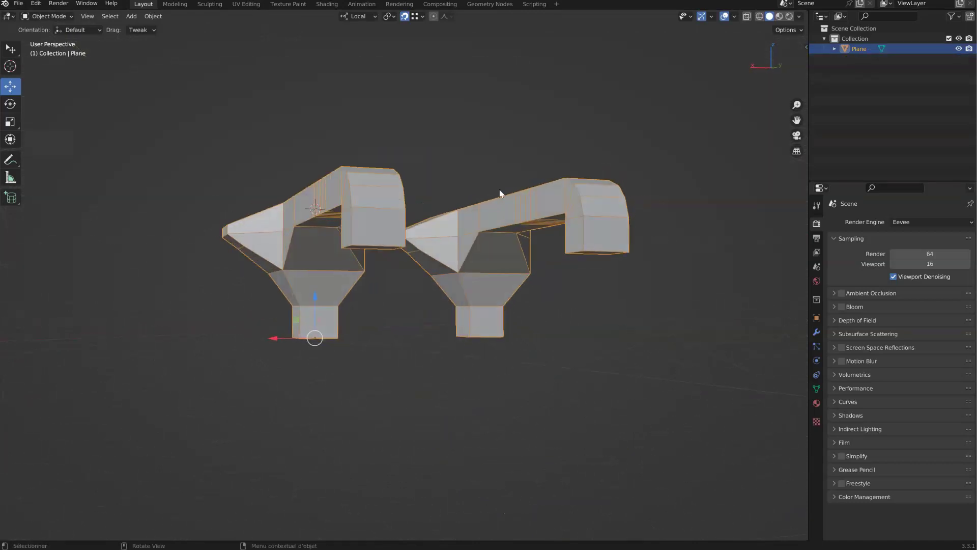
Duplicate the joined pair and place the copy about 9.7 m along the positive local X axis
middle_drag(331, 215, 374, 231)
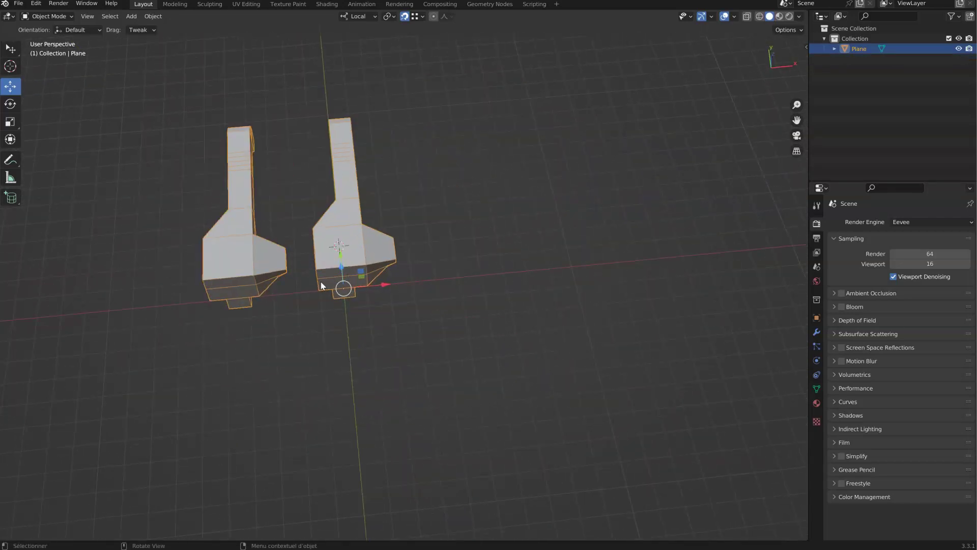
middle_drag(321, 282, 491, 284)
key(shift+d)
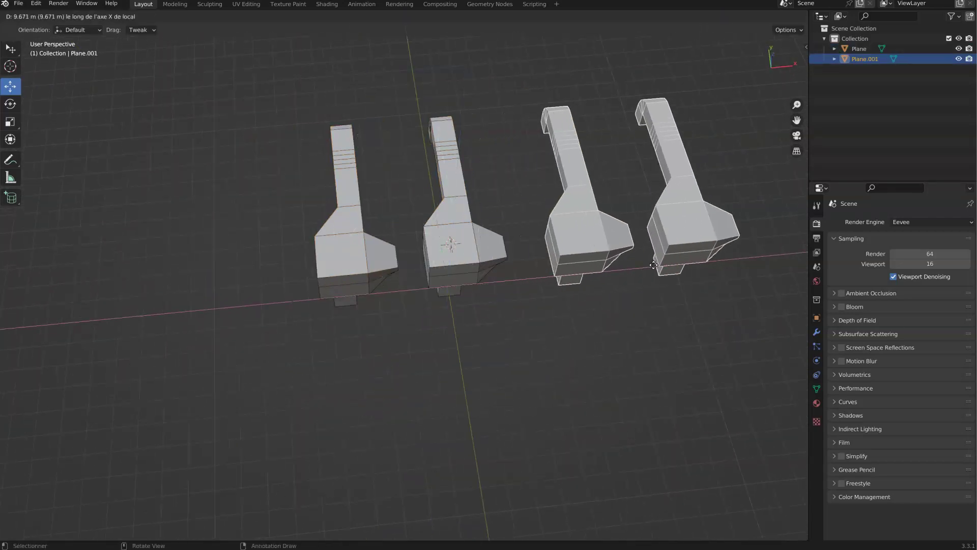
click(574, 269)
Select both pairs and join them into one object
shift+click(471, 271)
middle_drag(471, 271, 417, 225)
key(ctrl+j)
scroll(417, 225, up, 2)
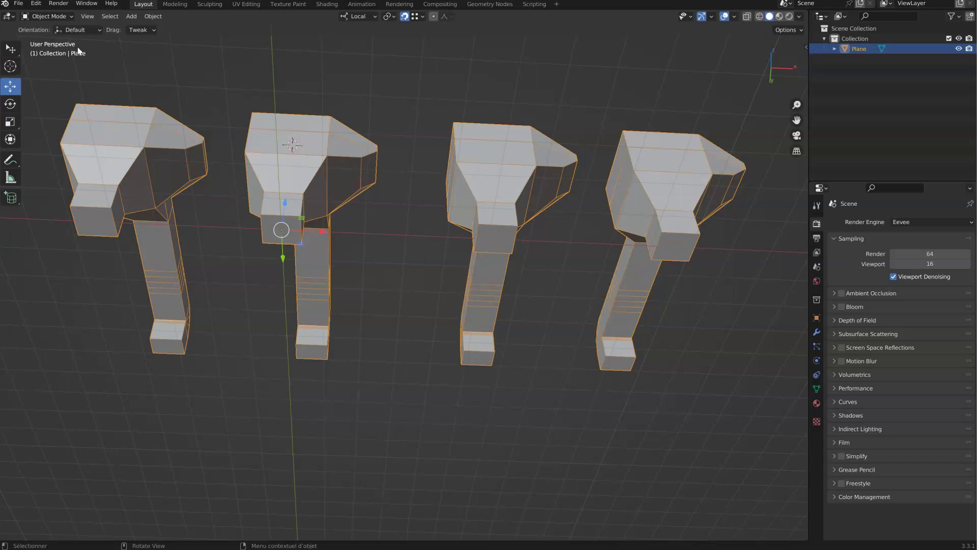
In Edit Mode, select the bottom faces of the two middle shapes' bases and snap the 3D cursor to the selection
click(47, 17)
click(57, 39)
click(291, 238)
click(306, 212)
click(102, 17)
click(280, 228)
shift+click(502, 240)
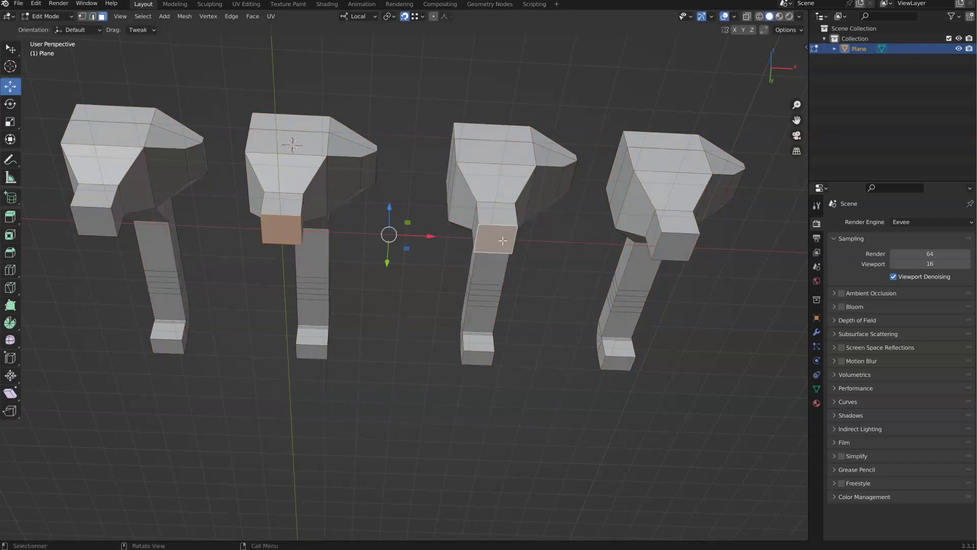
key(shift+s)
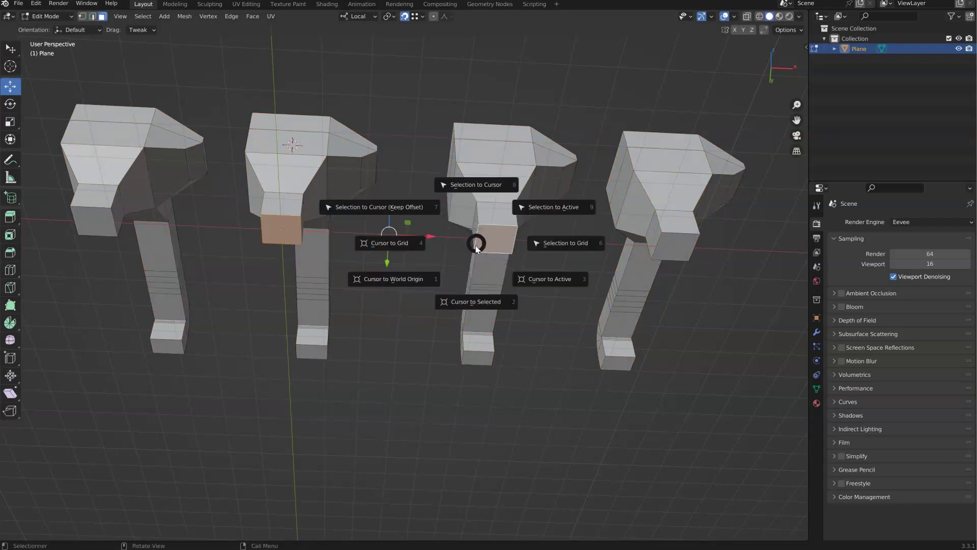
click(475, 301)
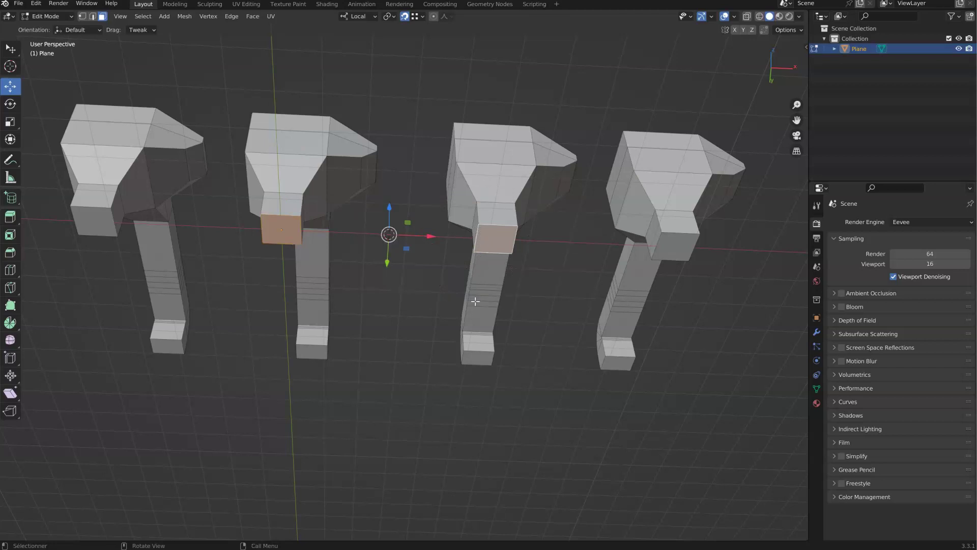
Return to Object Mode and set the object's origin to the 3D cursor
right_click(433, 224)
key(Tab)
right_click(433, 214)
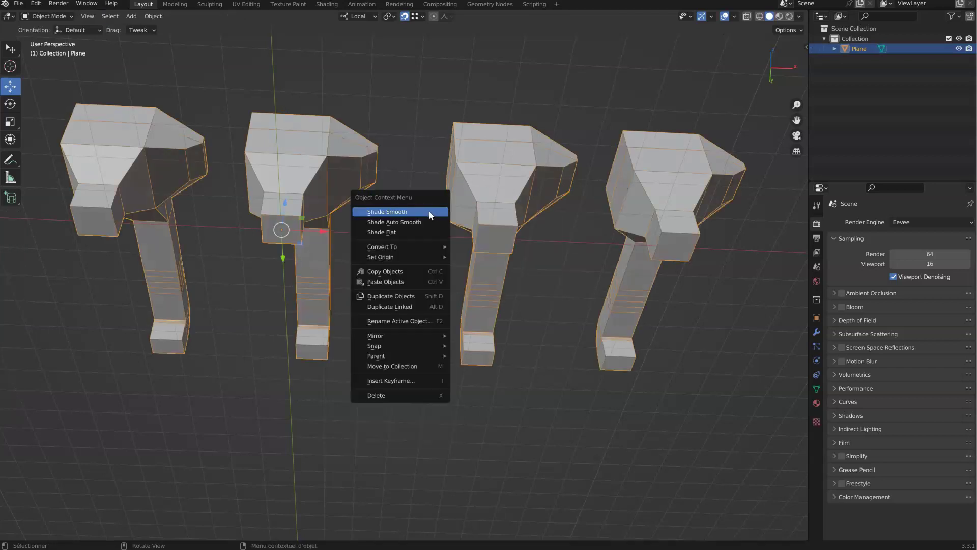
mouse_move(405, 257)
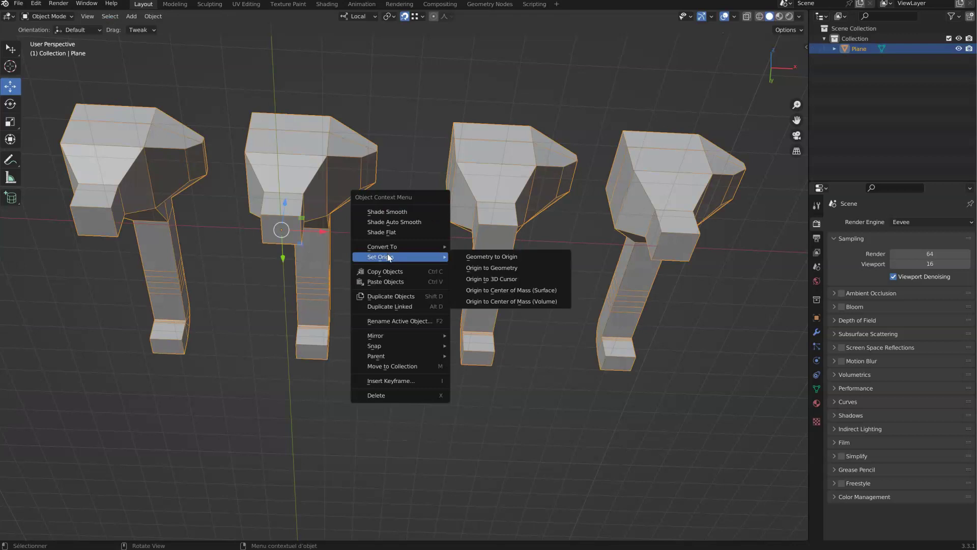
click(493, 279)
middle_drag(502, 136, 446, 215)
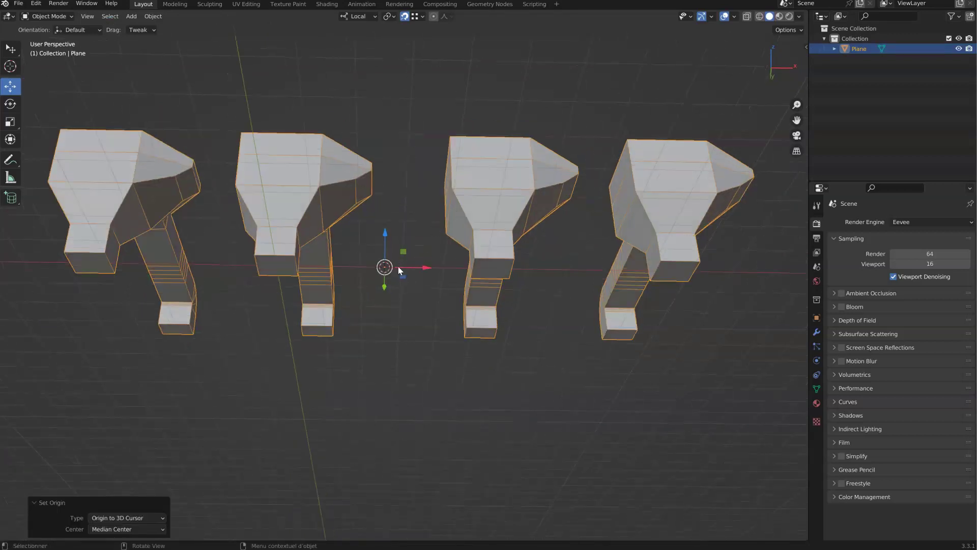
Clear the object's location so that its origin sits at the world origin
key(alt+g)
middle_drag(382, 269, 331, 270)
middle_drag(332, 270, 368, 272)
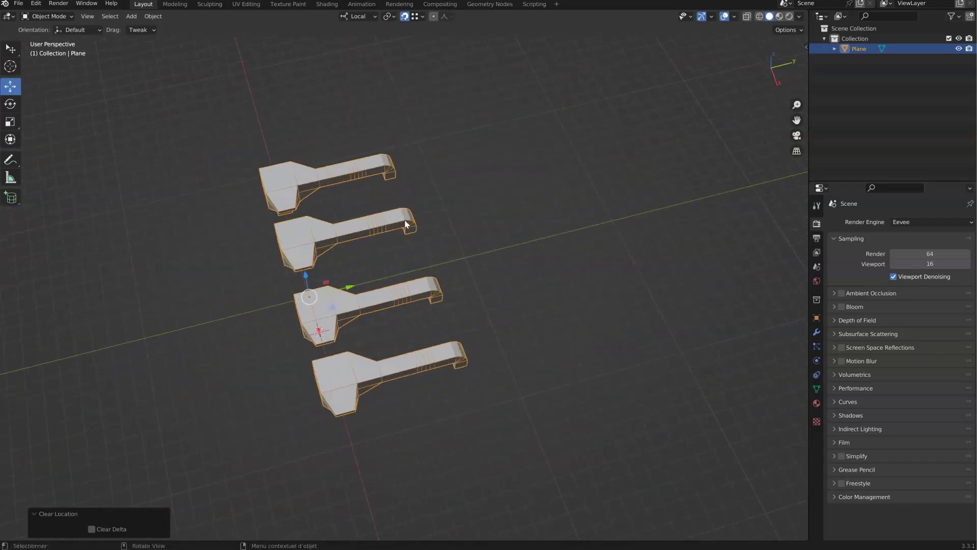
From the top view, rotate the joined object 180° about Z and display its transform values
key(KP_7)
text(r)
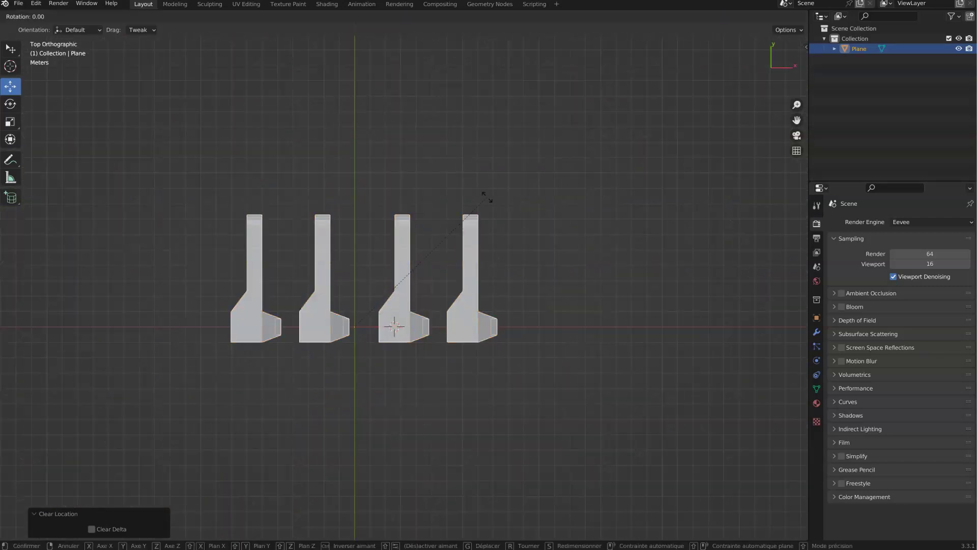
text(180)
key(Return)
middle_drag(391, 322, 384, 203)
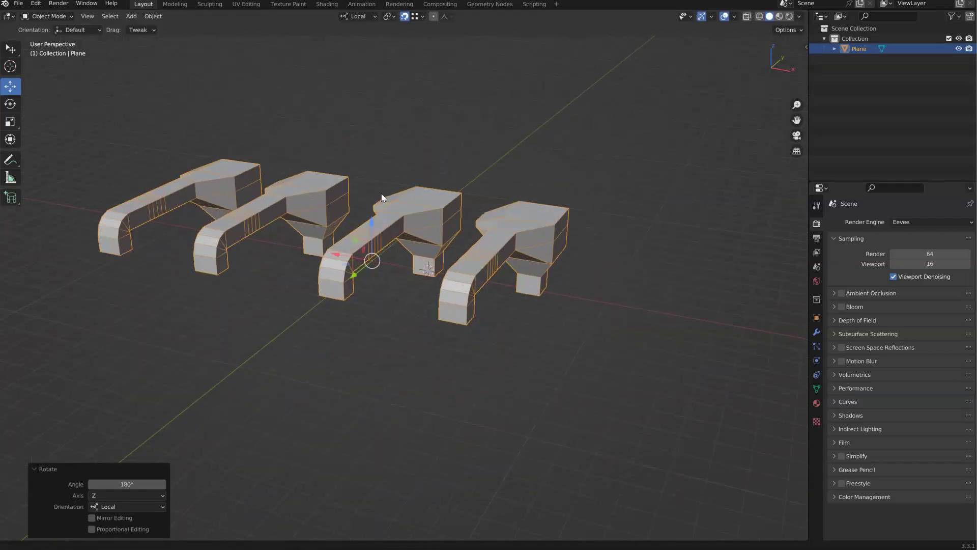
click(803, 45)
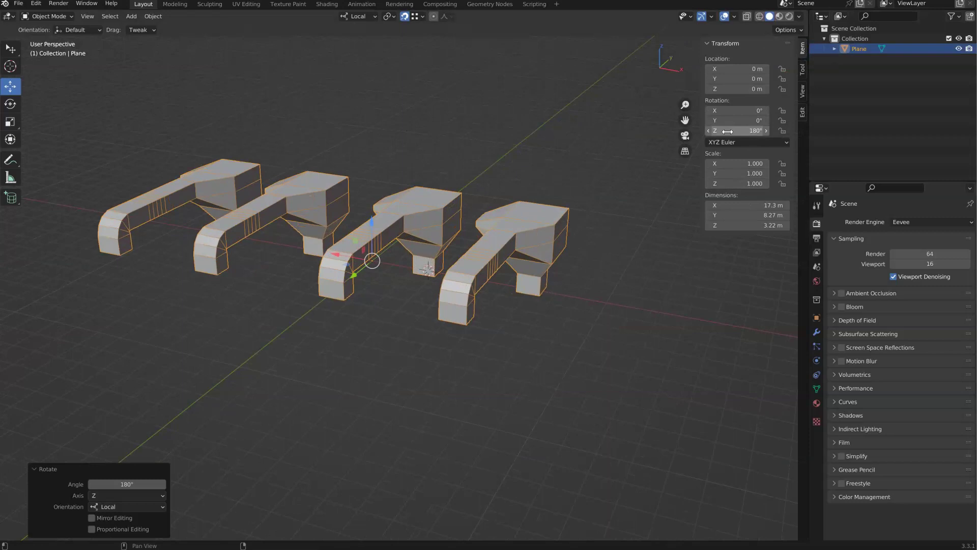
middle_drag(374, 238, 376, 243)
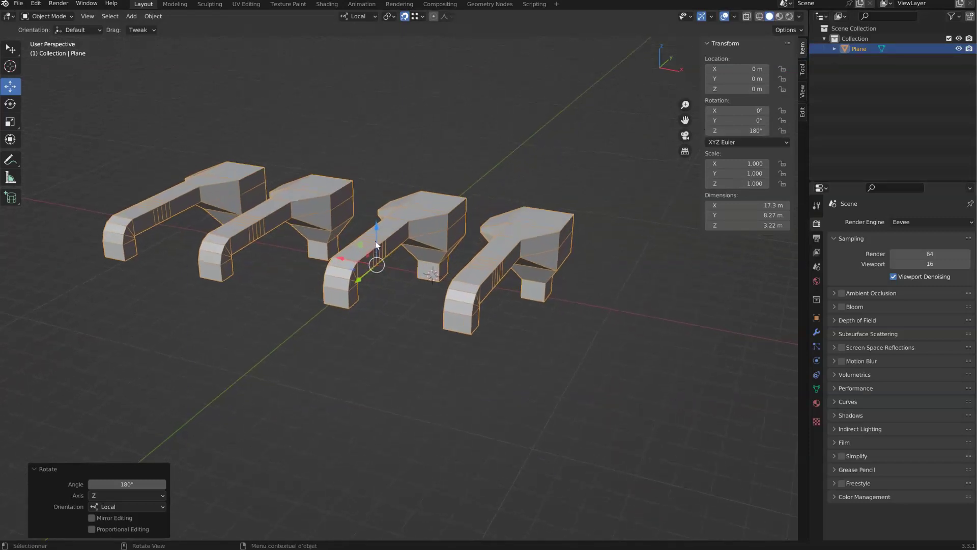
Apply all transforms to the joined object
right_click(420, 224)
mouse_move(429, 227)
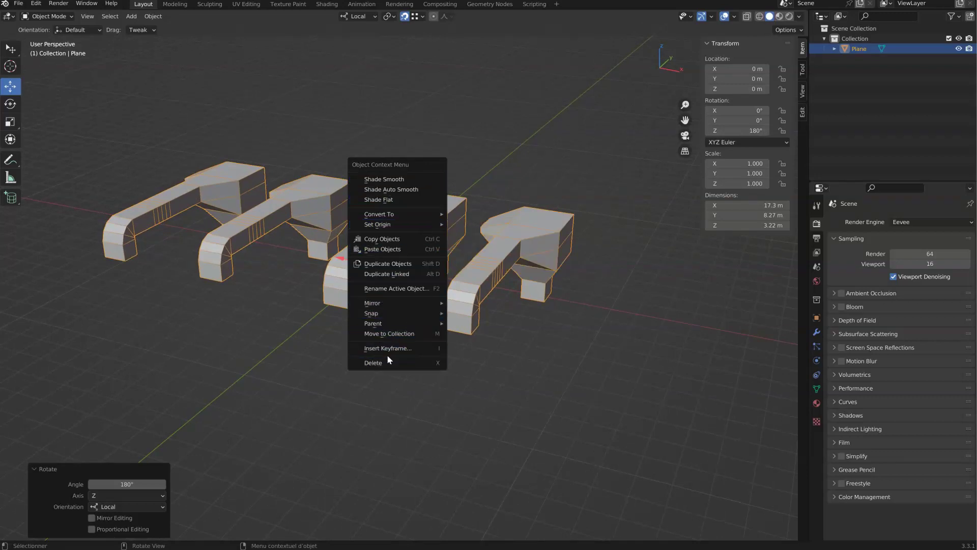
click(152, 16)
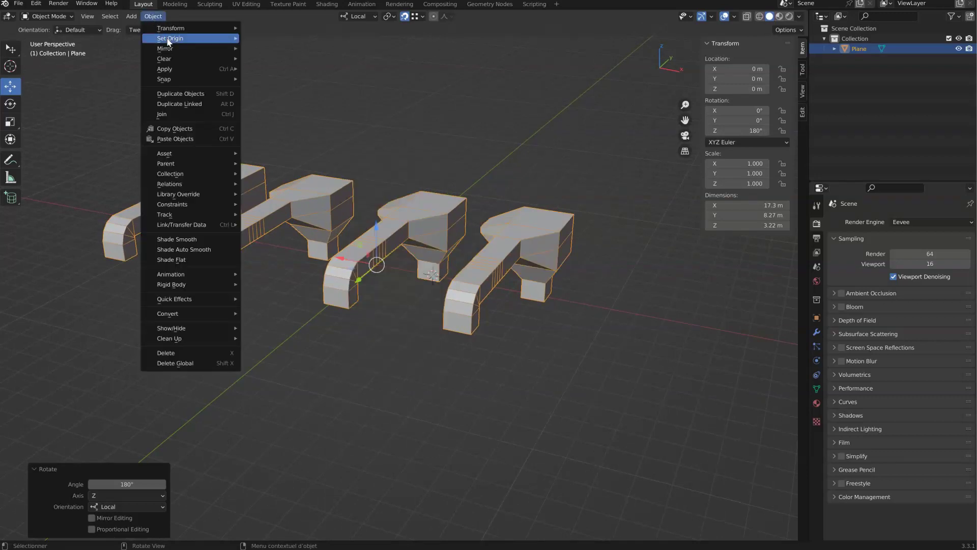
mouse_move(176, 69)
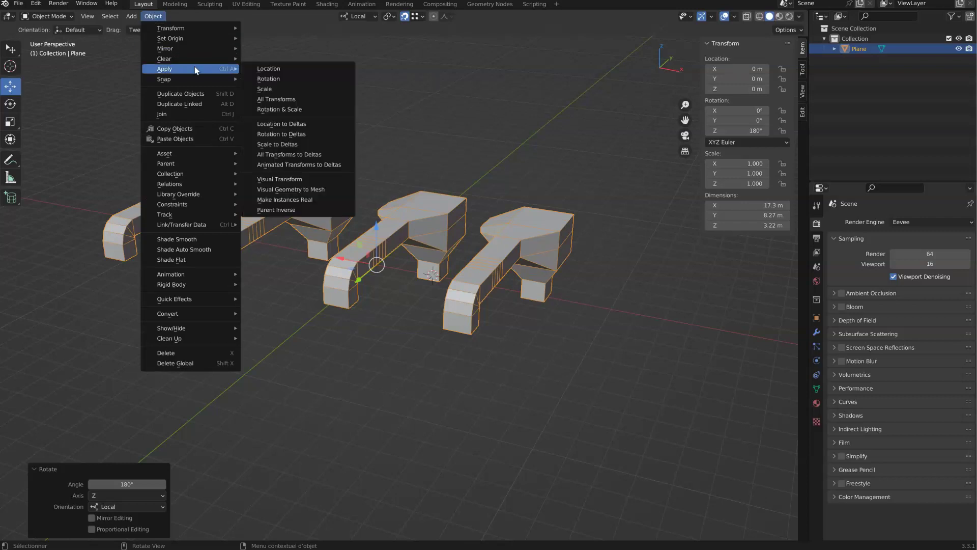
click(279, 101)
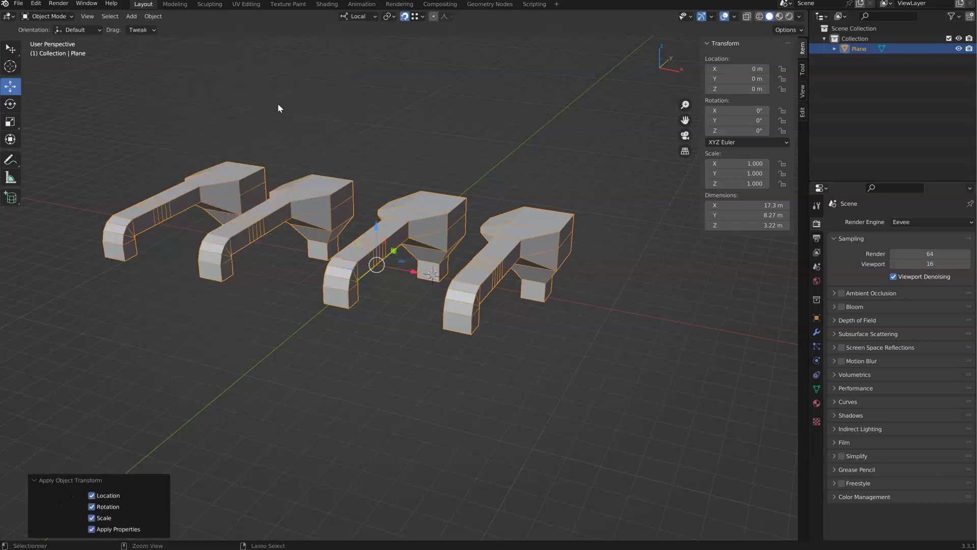
key(ctrl+a)
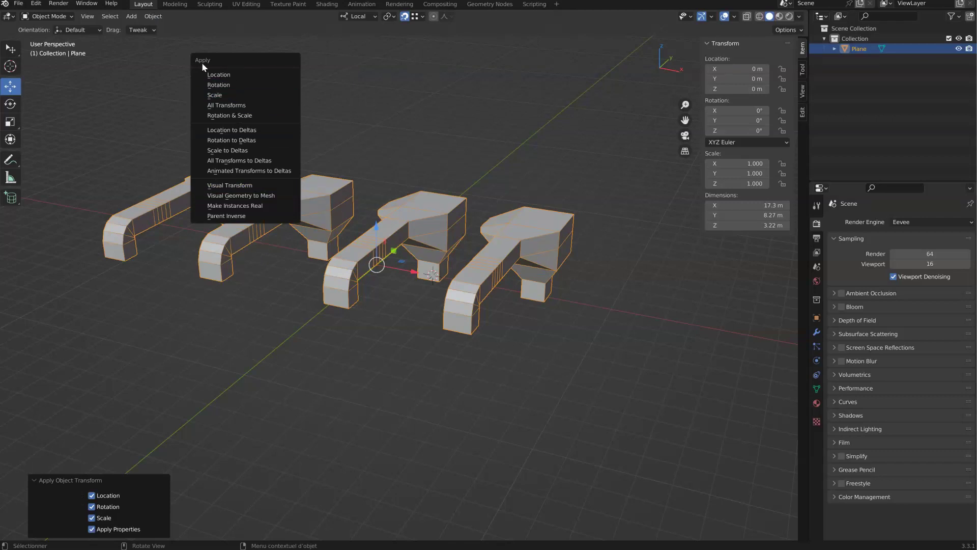
middle_drag(443, 159, 422, 209)
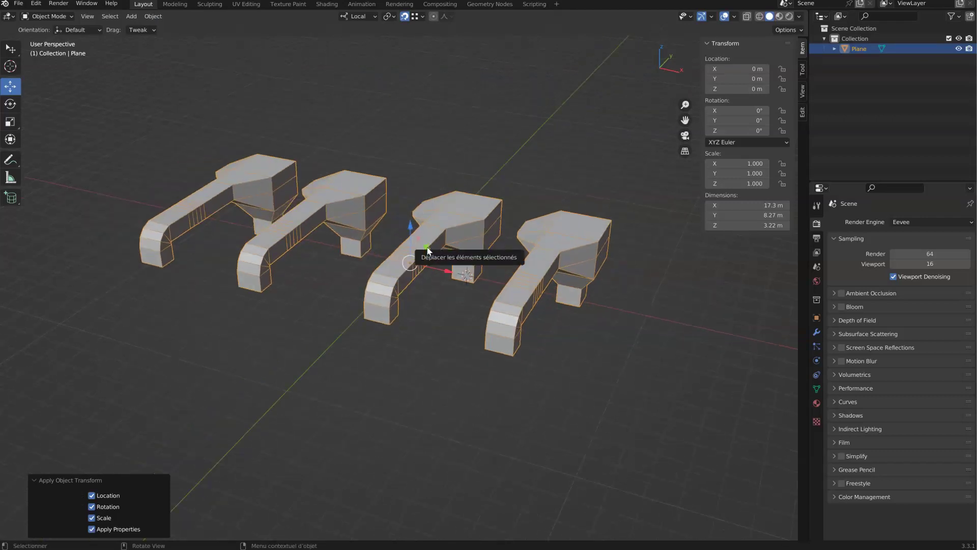
Delete the joined object and reset the 3D cursor to the world origin
key(x)
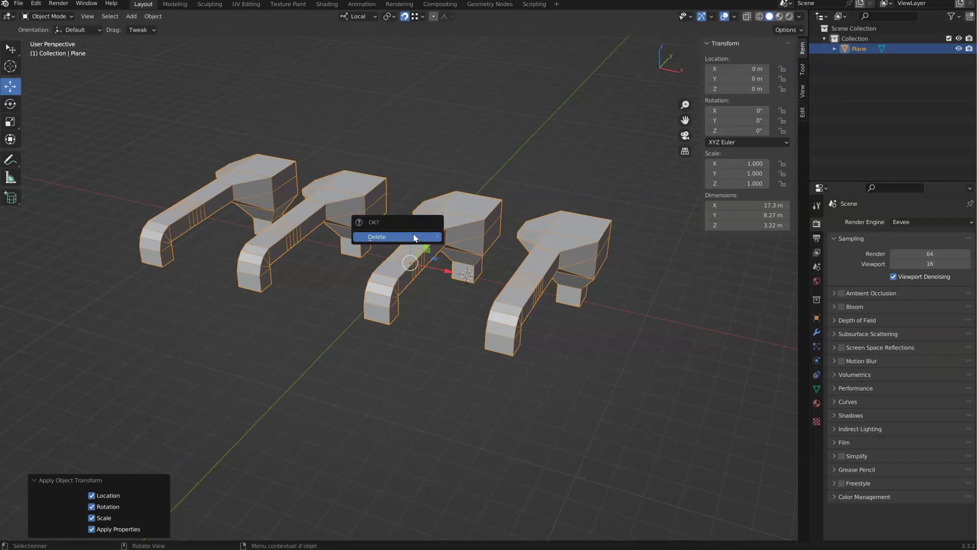
click(416, 237)
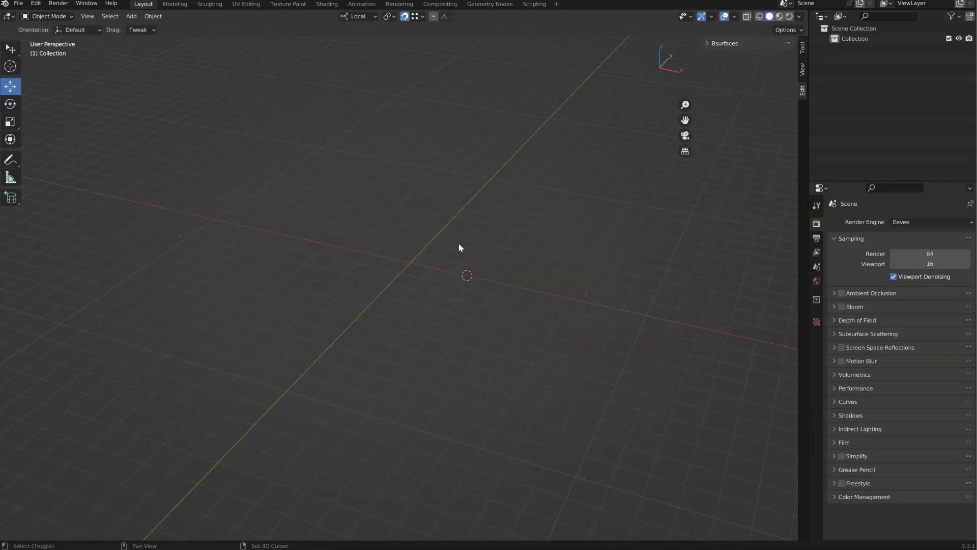
key(shift+c)
mouse_move(410, 241)
ctrl+middle_down()
mouse_move(434, 224)
mouse_move(404, 238)
ctrl+middle_up()
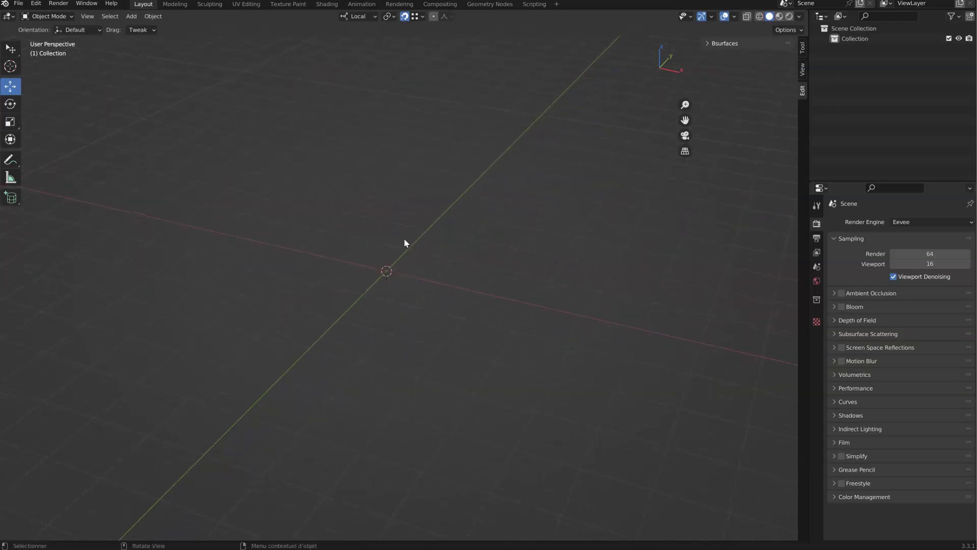
Add a plane at the world origin and scale its face in Edit Mode to about 11.3 m square, then return to Object Mode
key(shift+a)
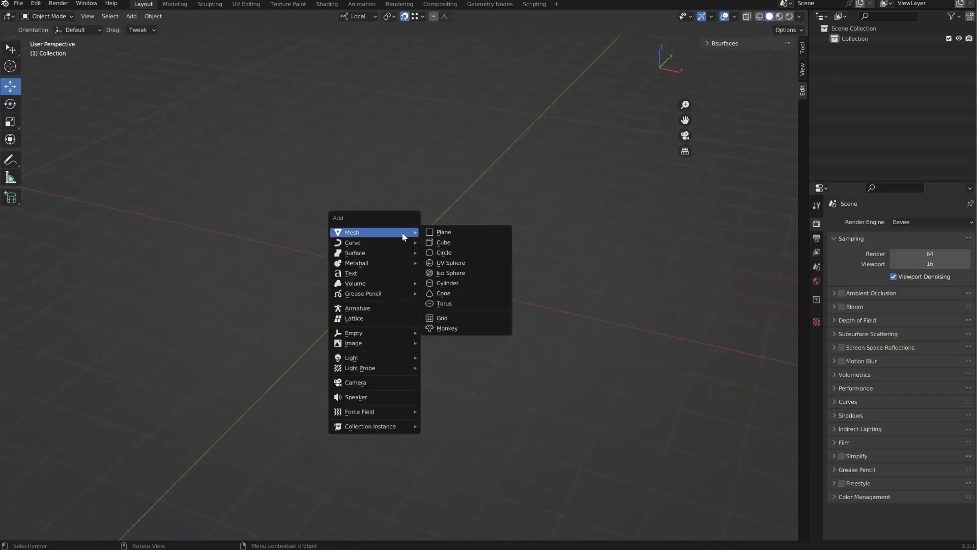
click(446, 236)
key(ctrl+Tab)
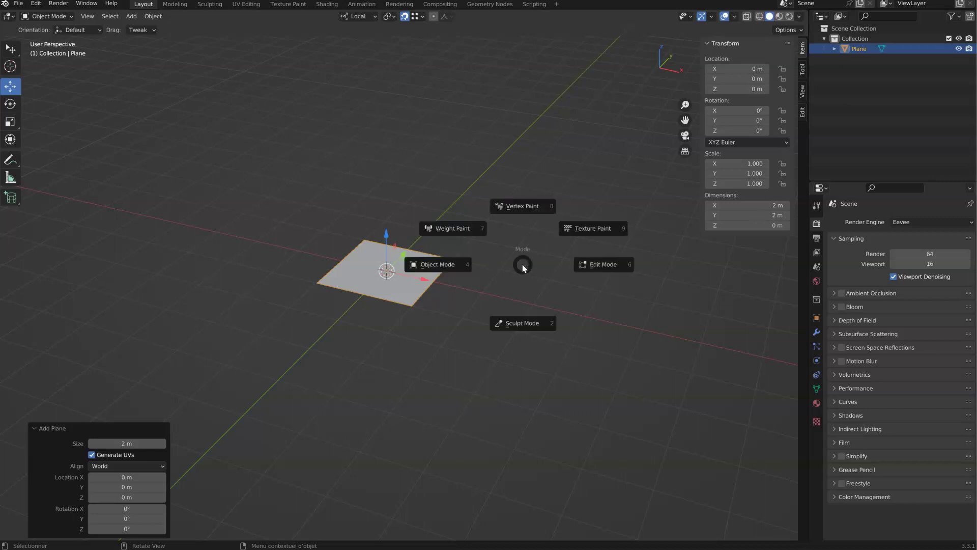
click(593, 266)
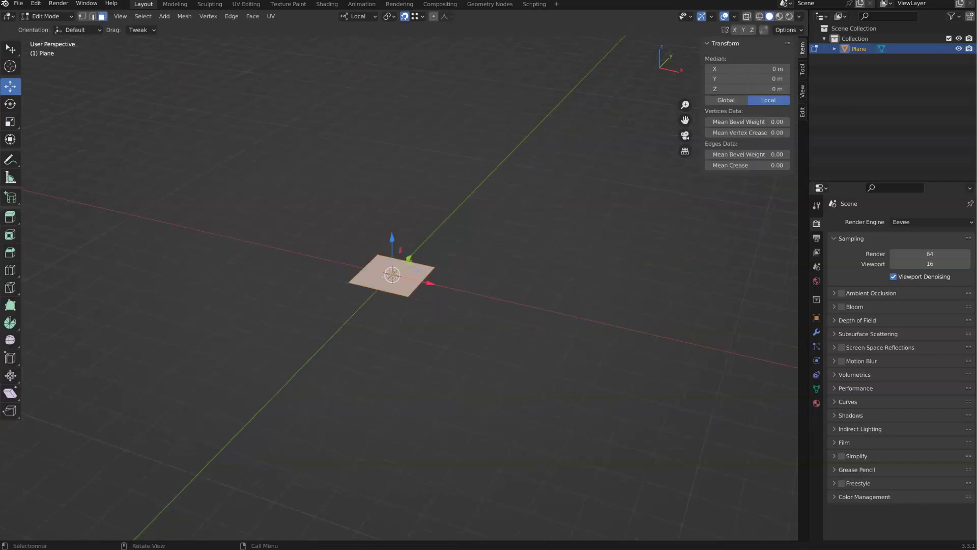
key(s)
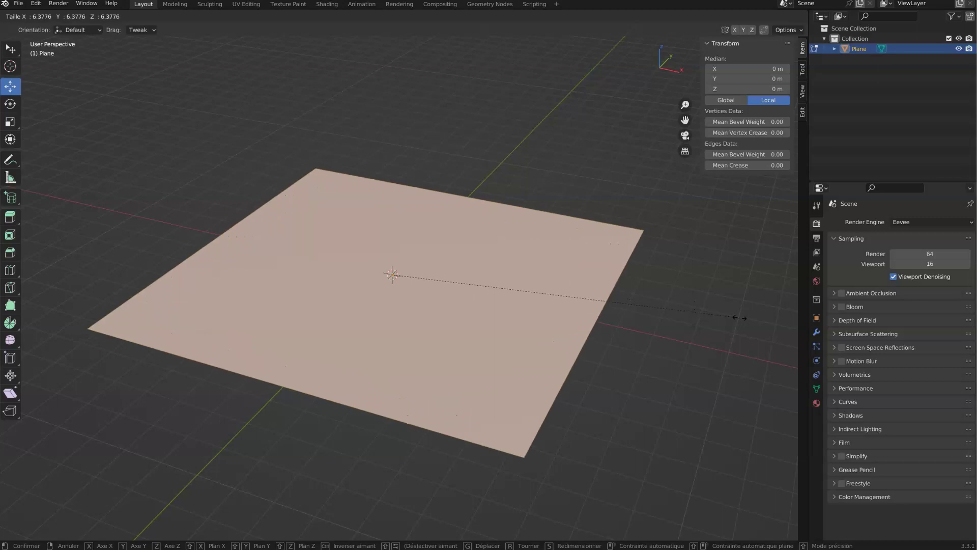
click(666, 272)
key(ctrl+Tab)
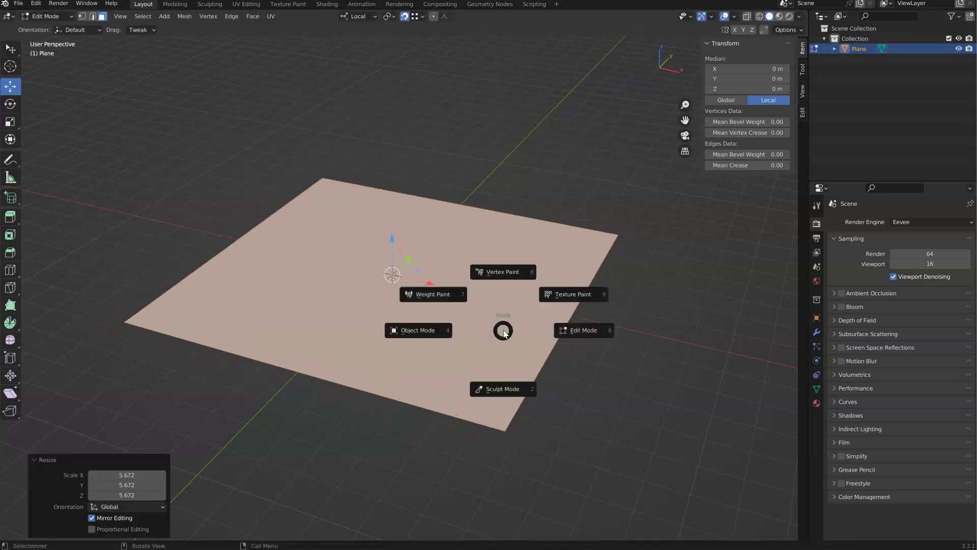
click(416, 333)
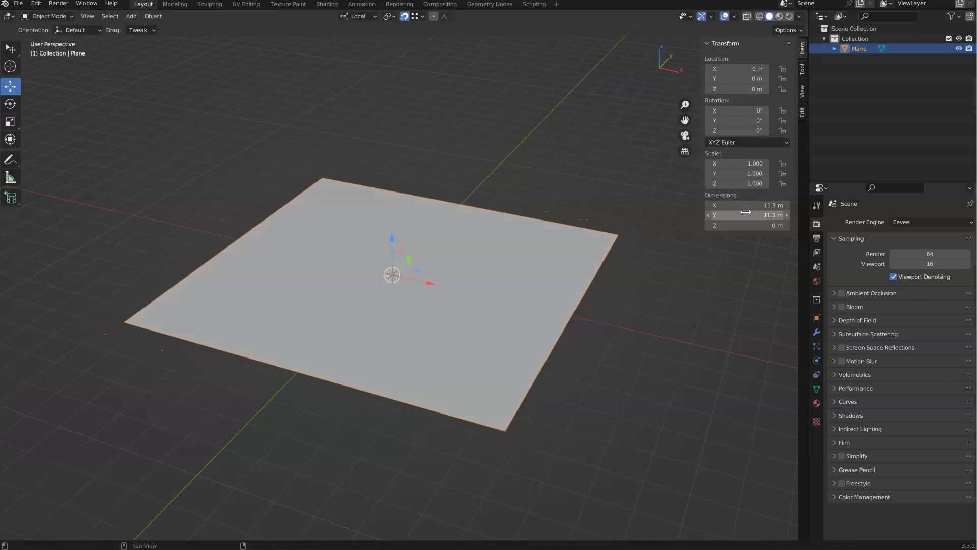
In Edit Mode, raise the plane's face about 9.48 m along Z and extrude it upward about 0.78 m into a slab
scroll(416, 289, down, 5)
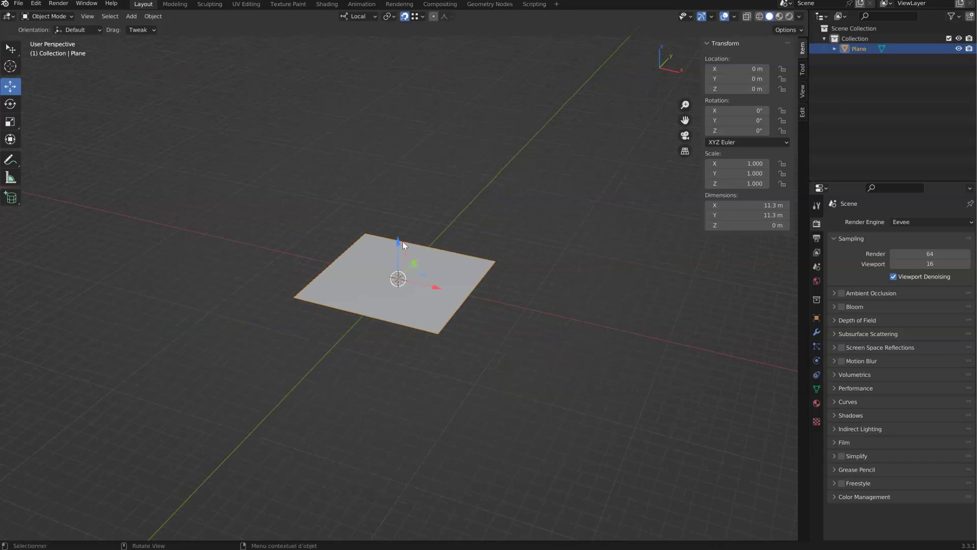
key(Tab)
drag(398, 244, 402, 123)
middle_drag(395, 116, 416, 113)
shift+middle_drag(416, 113, 403, 173)
key(e)
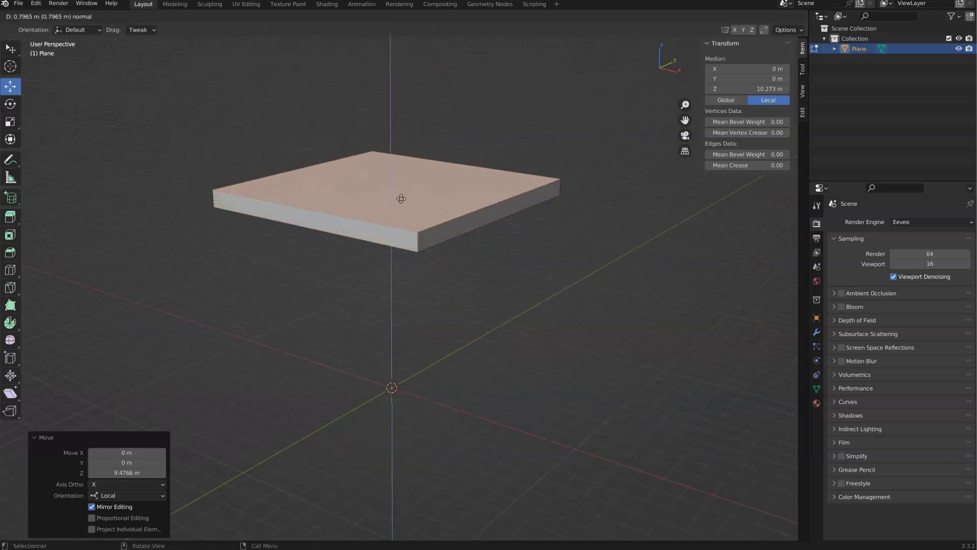
click(399, 200)
middle_drag(400, 201, 408, 292)
Add two evenly spaced loop cuts across the slab, dividing its X length, without sliding them
key(ctrl+r)
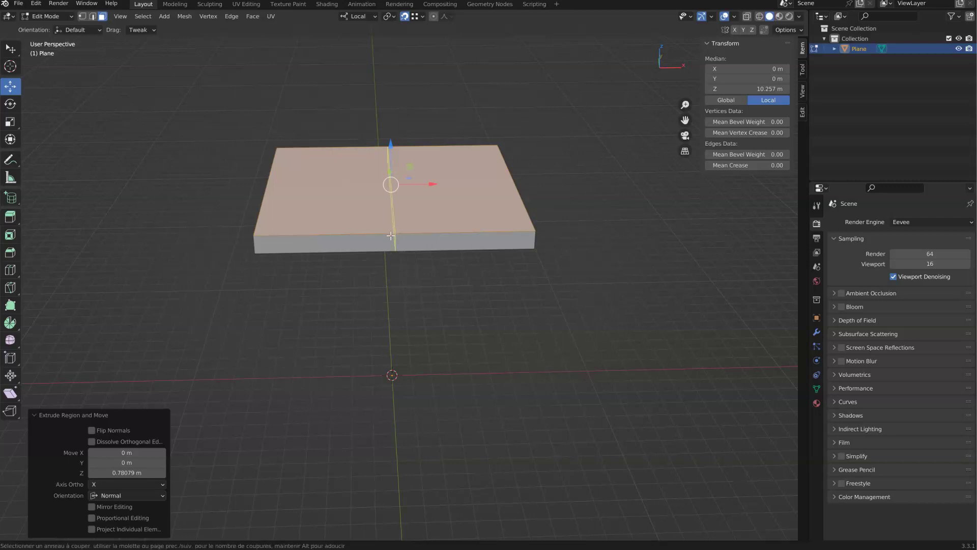
scroll(392, 233, up, 1)
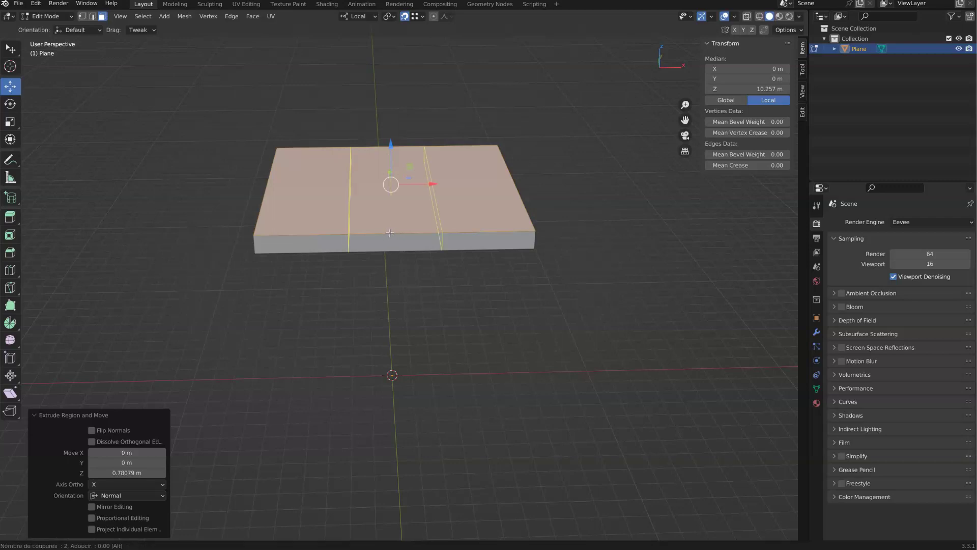
click(391, 232)
right_click(394, 238)
middle_drag(482, 184, 455, 210)
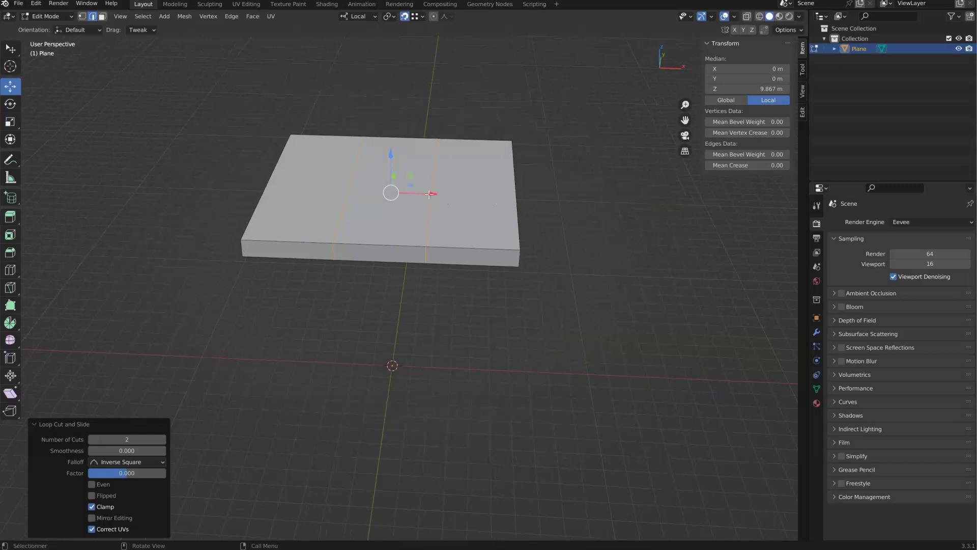
click(10, 123)
drag(430, 194, 484, 211)
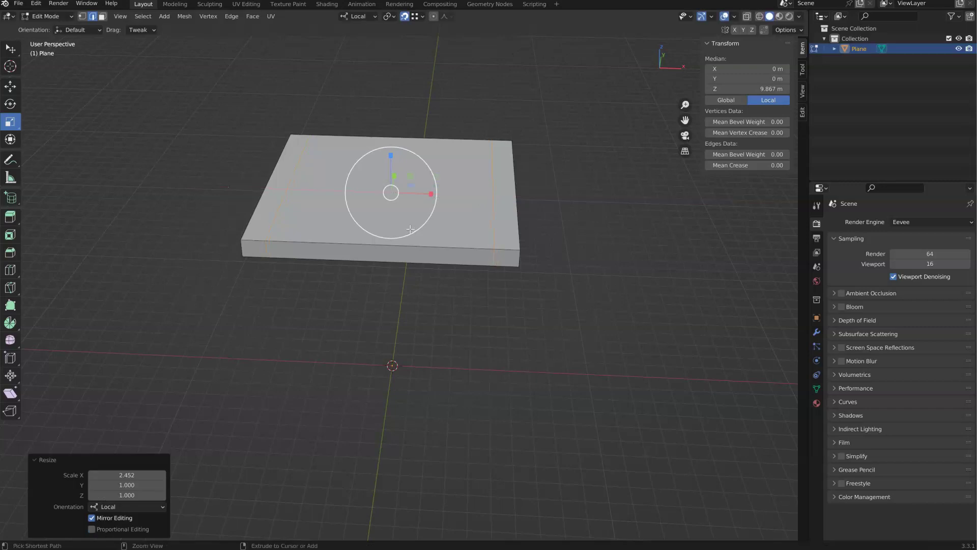
key(ctrl+z)
Scale the two loop cuts by about 2.61 along X to spread them towards the slab's opposite edges
key(s)
key(x)
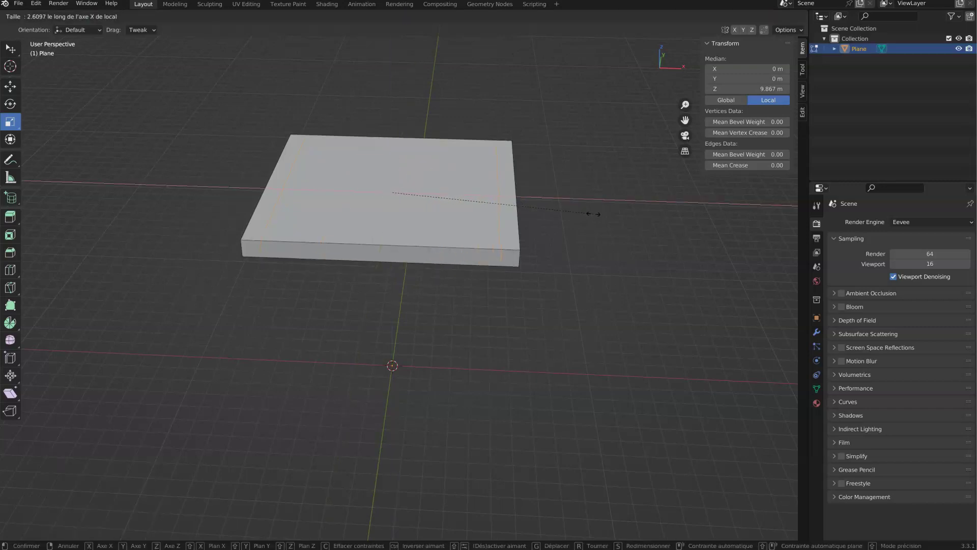
click(593, 214)
Add two unslid loop cuts dividing the slab's Y length and scale them by about 2.66 along Y towards the edges
middle_drag(591, 214, 390, 266)
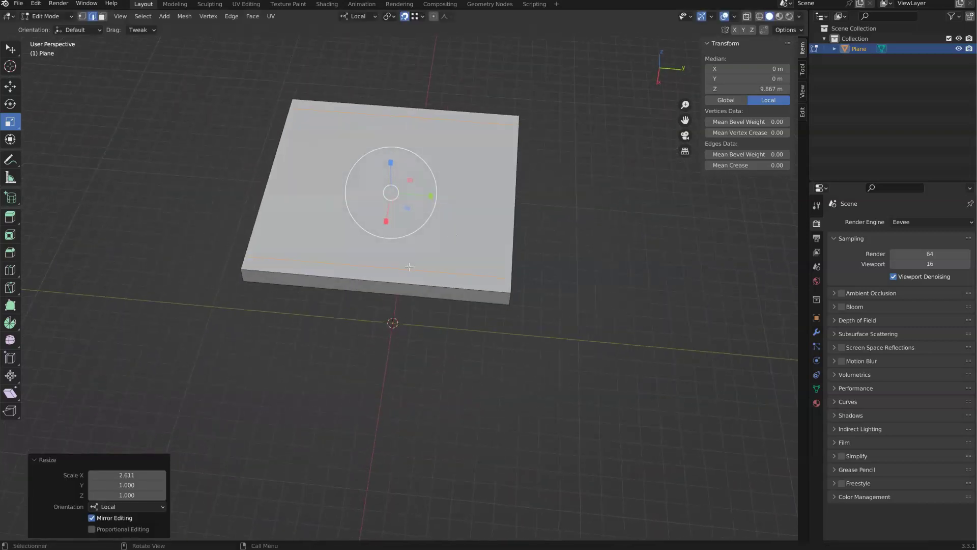
key(ctrl+r)
scroll(389, 265, up, 1)
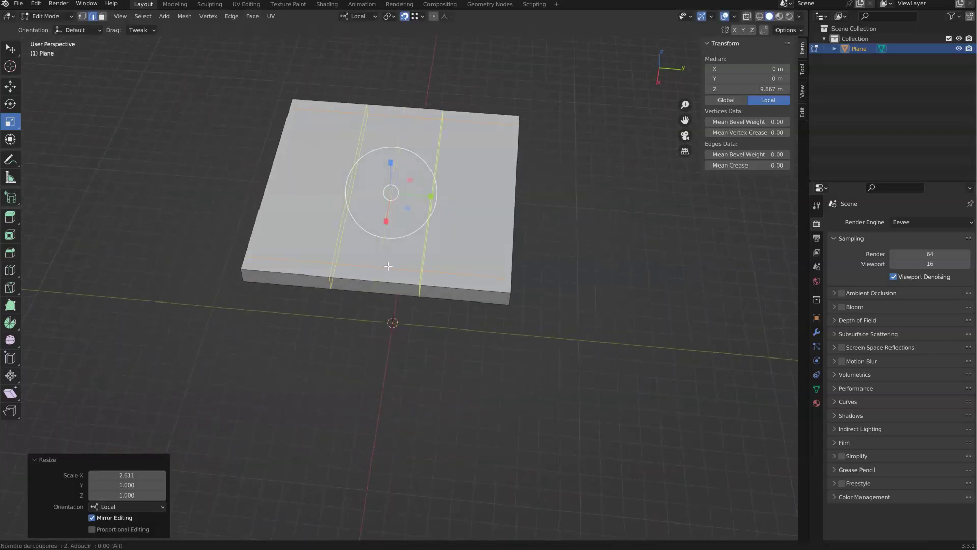
click(423, 237)
right_click(423, 237)
middle_drag(458, 173, 421, 220)
drag(427, 194, 504, 204)
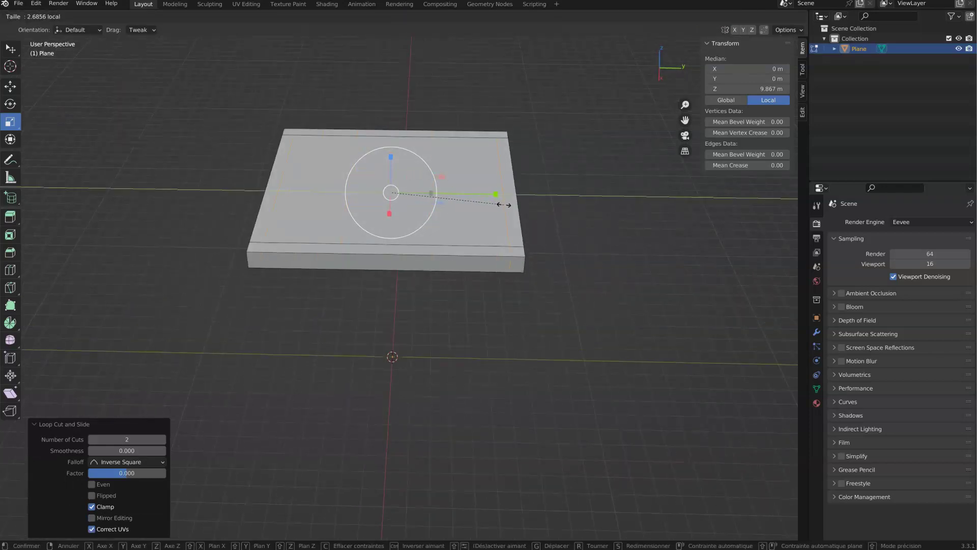
click(502, 205)
In face selection, select the four small corner faces on the slab's underside
middle_drag(503, 205, 521, 75)
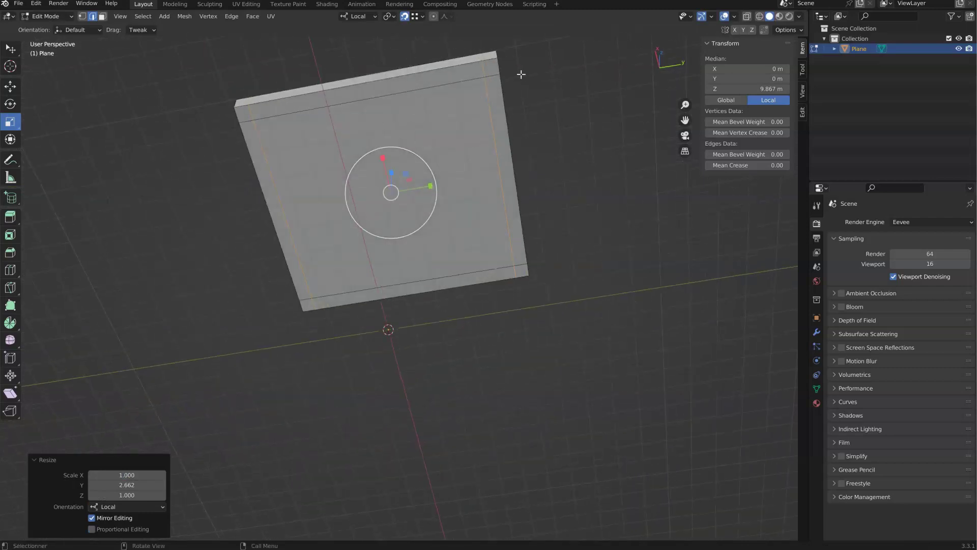
click(176, 88)
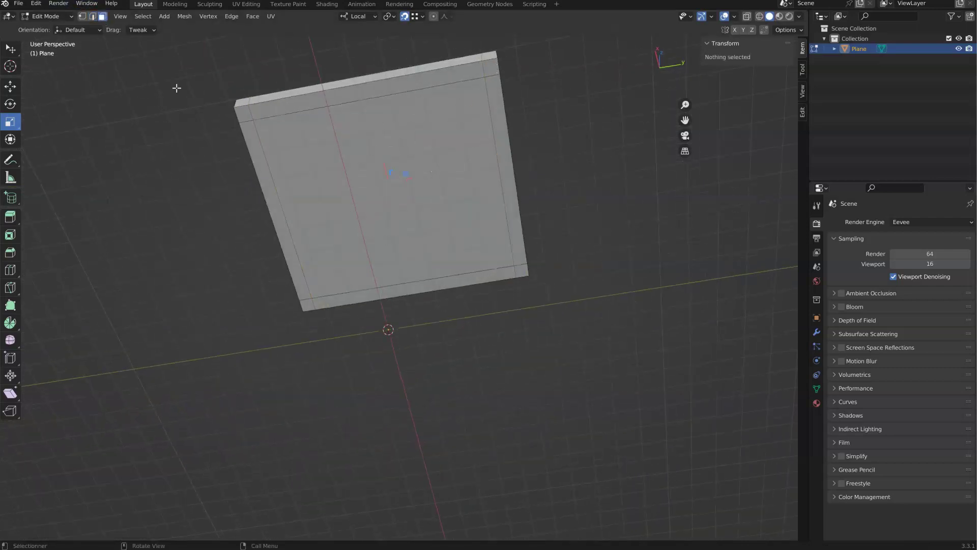
click(246, 112)
shift+click(501, 78)
shift+click(513, 268)
shift+click(306, 304)
middle_drag(305, 304, 379, 206)
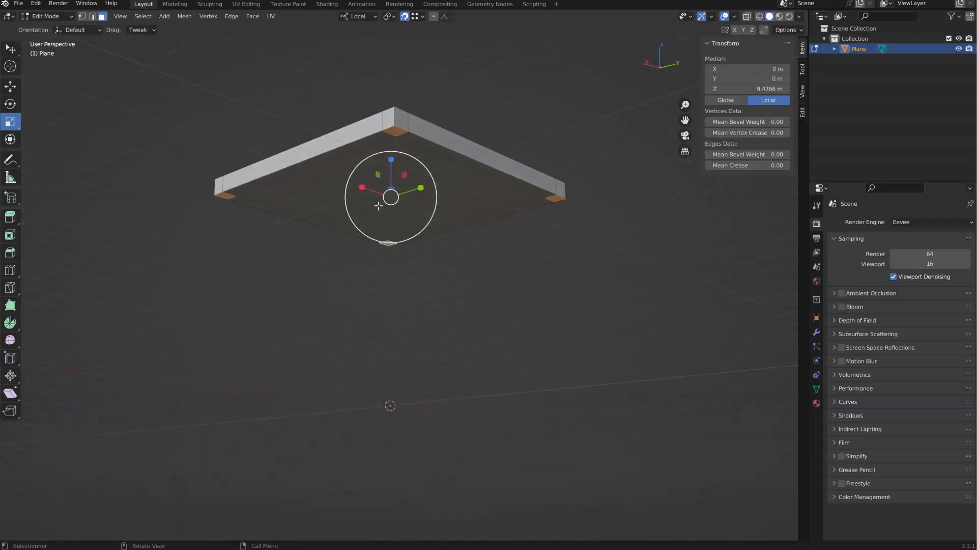
Set snapping to Increment and extrude the four selected corner faces 9.4766 m down to the ground as table legs
key(KP_3)
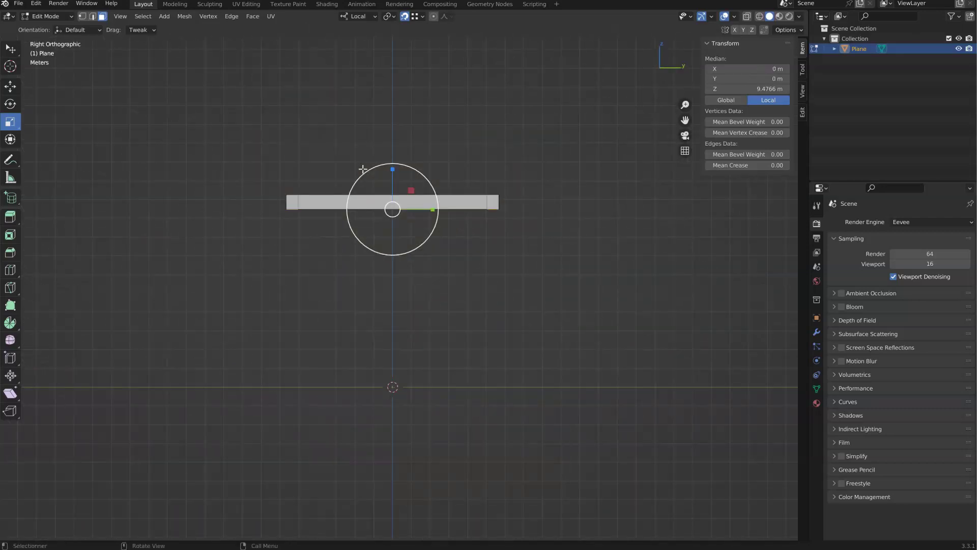
click(417, 18)
click(388, 47)
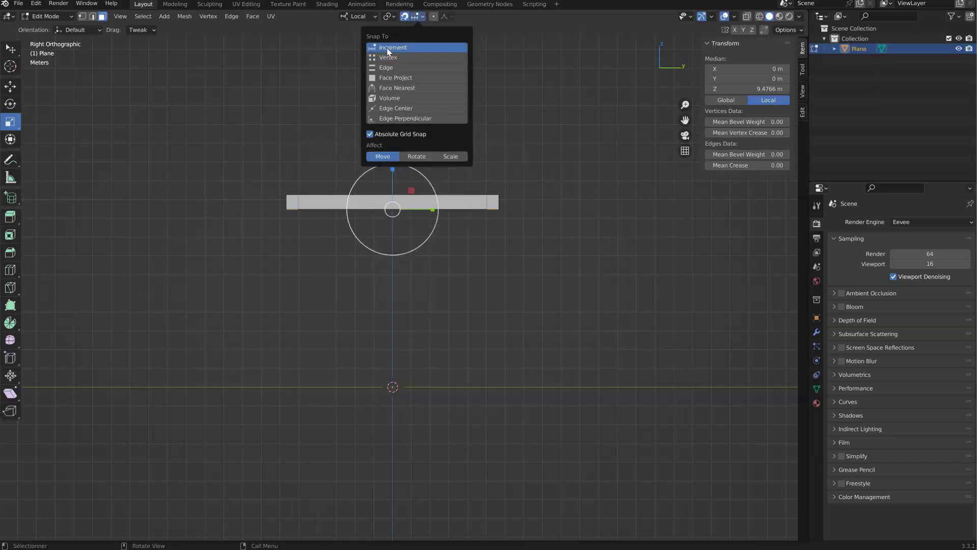
key(e)
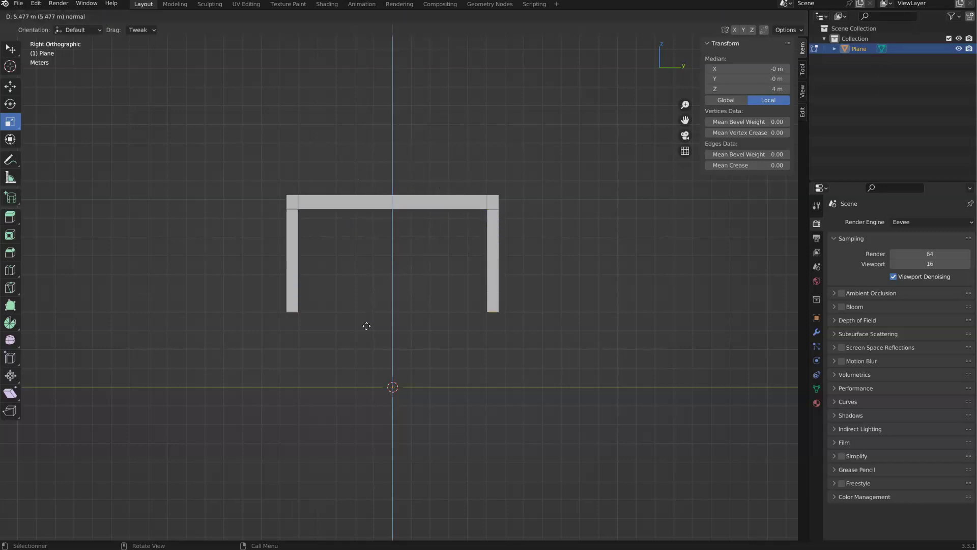
click(292, 415)
middle_drag(338, 267, 360, 314)
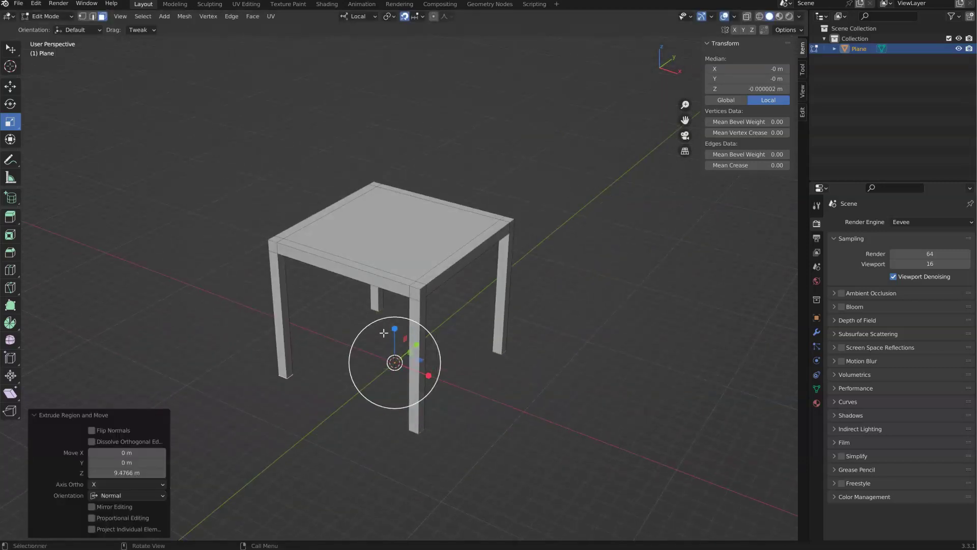
Return to Object Mode and scale the table by about 1.847 along X to lengthen it
key(ctrl+Tab)
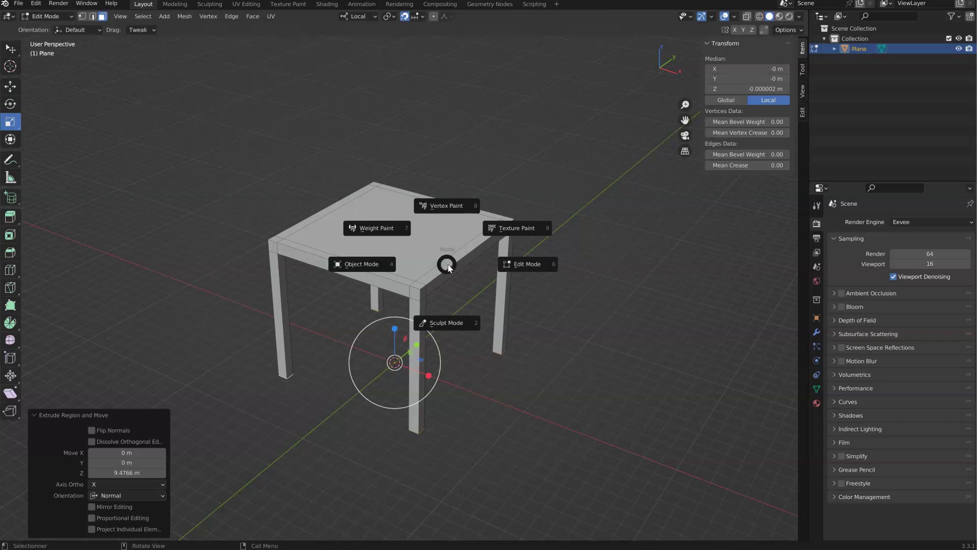
click(350, 264)
scroll(425, 197, up, 3)
scroll(411, 180, up, 3)
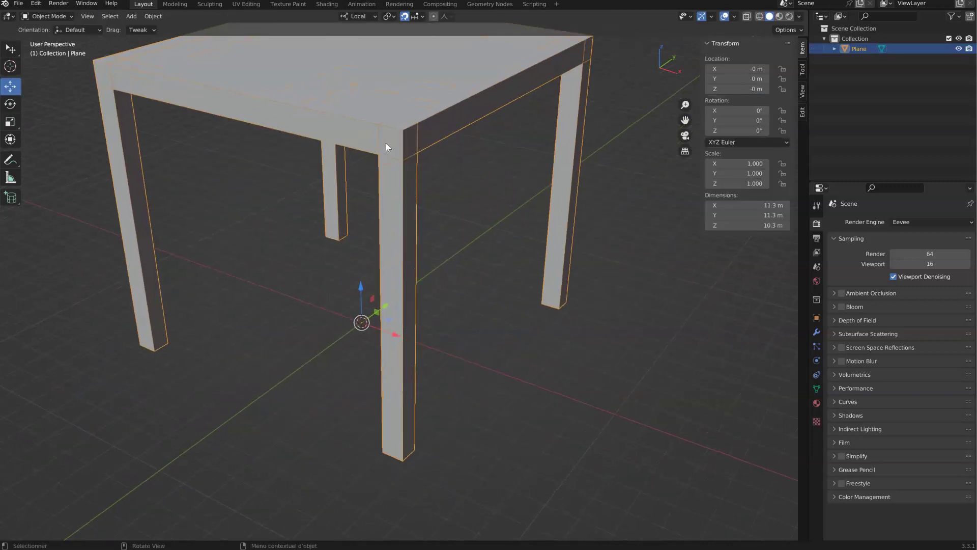
scroll(362, 198, down, 3)
scroll(350, 224, up, 3)
scroll(411, 206, down, 3)
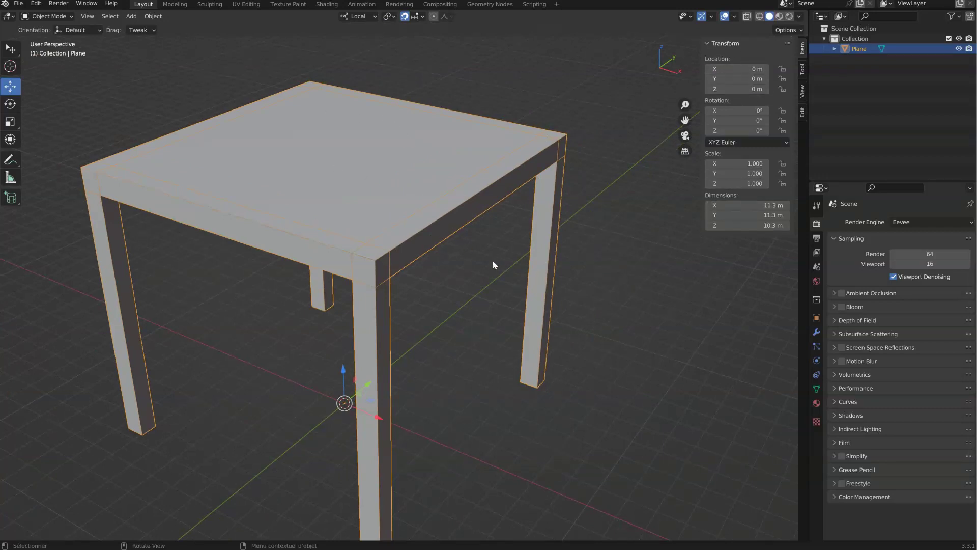
key(s)
key(x)
click(598, 238)
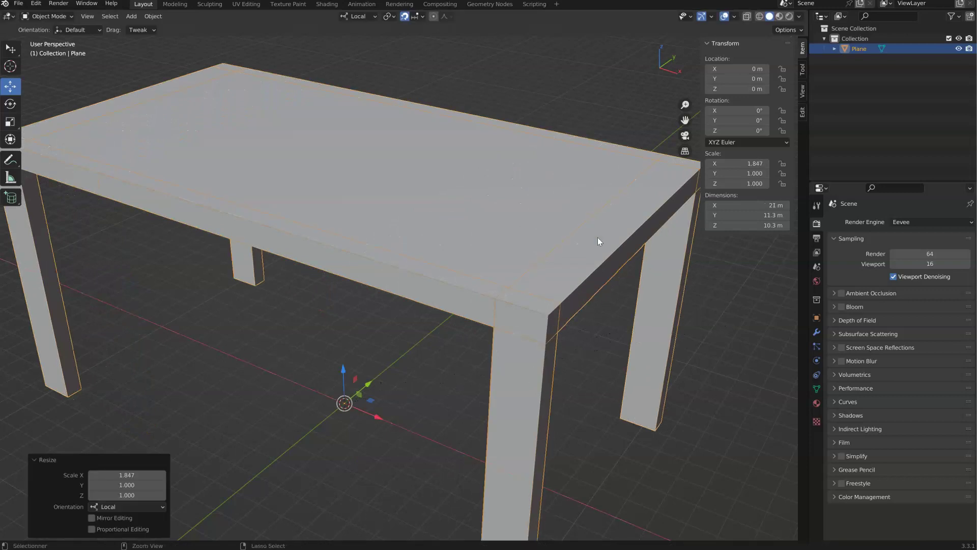
scroll(534, 221, down, 5)
middle_drag(476, 206, 539, 238)
key(ctrl+a)
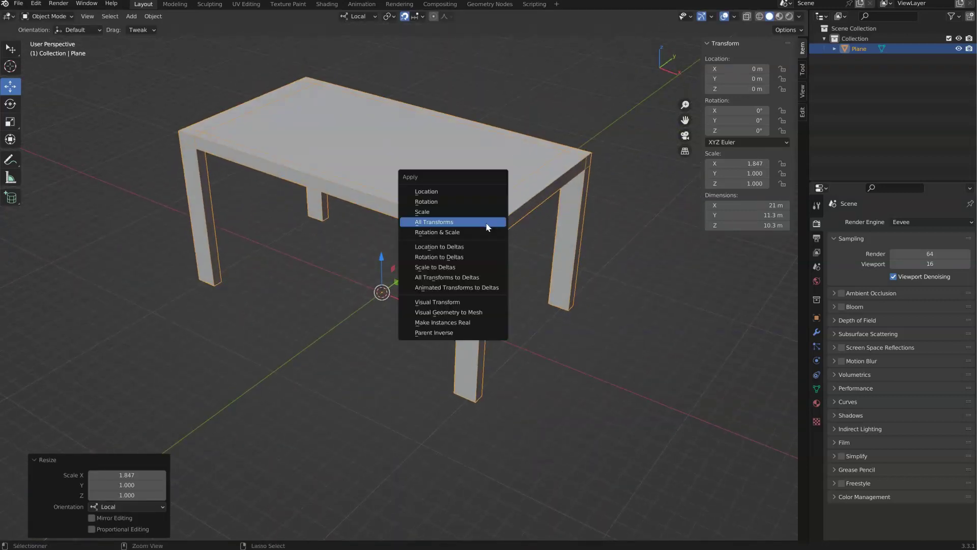
key(Escape)
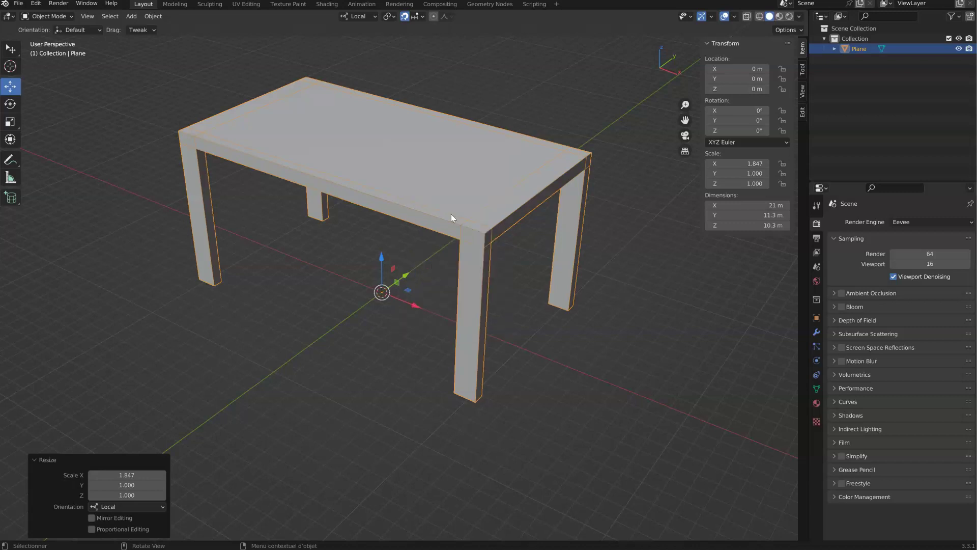
Add a Bevel modifier to the table
click(816, 332)
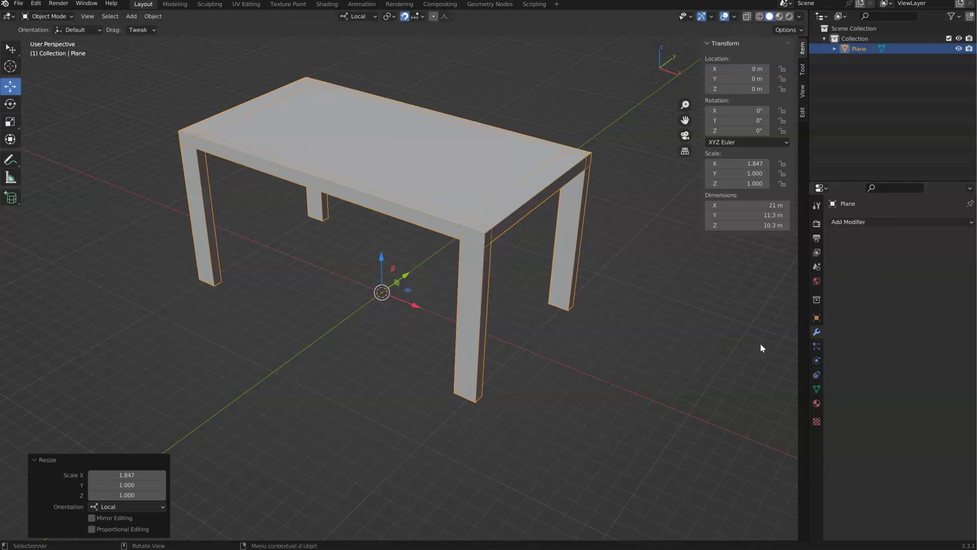
click(860, 222)
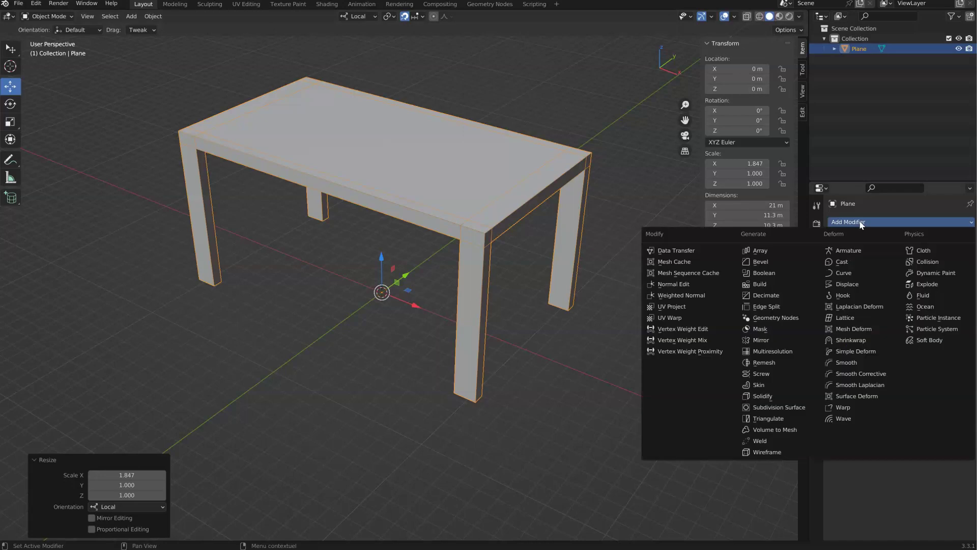
click(762, 263)
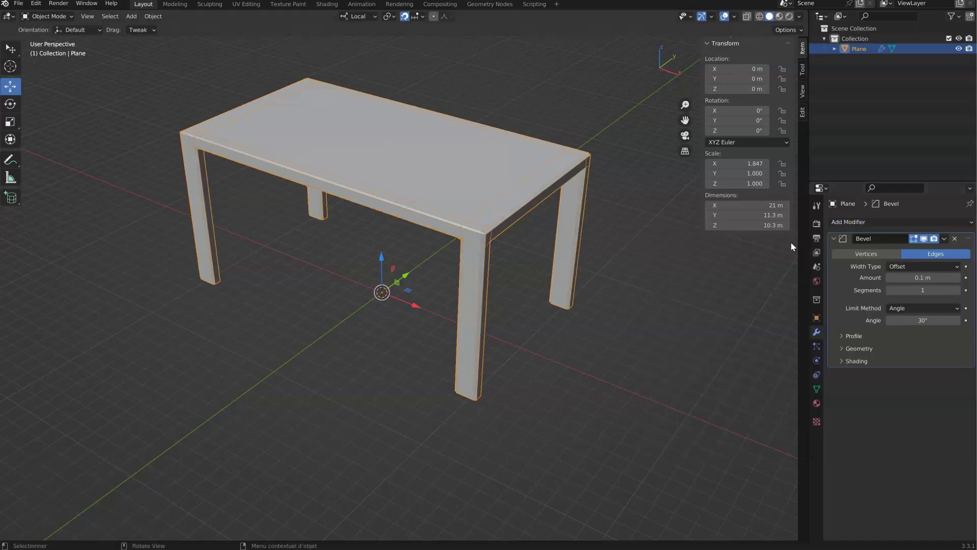
Apply all transforms to the table so the bevel has an even width
scroll(525, 193, up, 6)
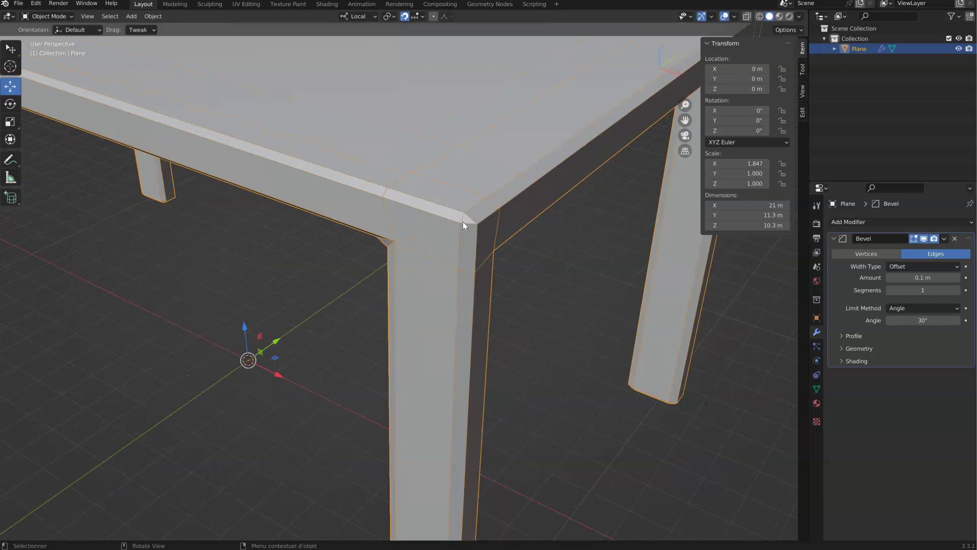
key(ctrl+a)
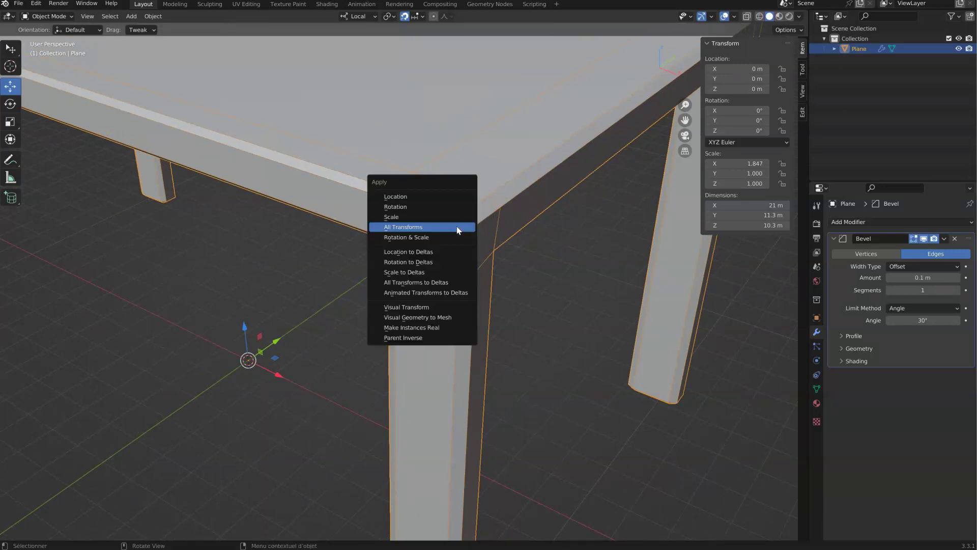
click(418, 228)
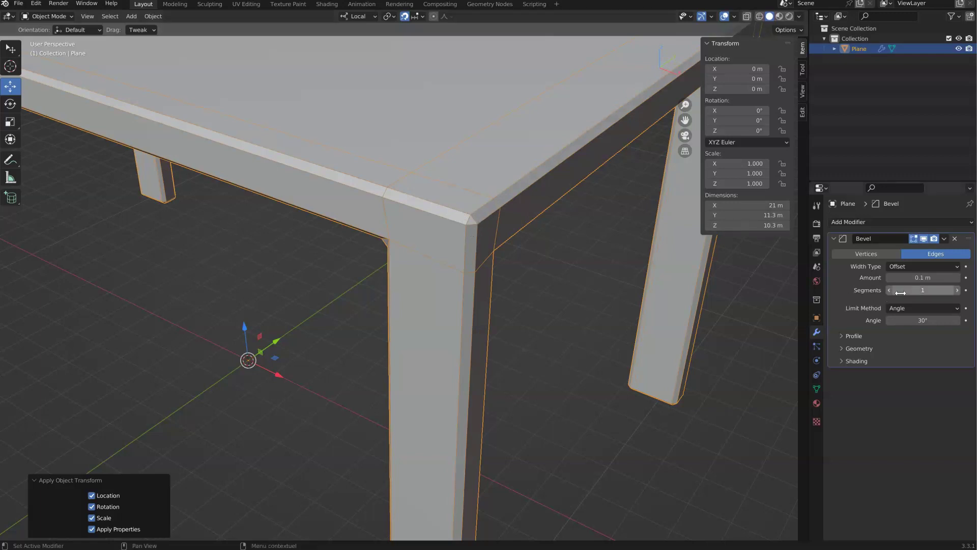
Set the Bevel modifier's segments to 4
click(957, 290)
click(958, 290)
click(958, 290)
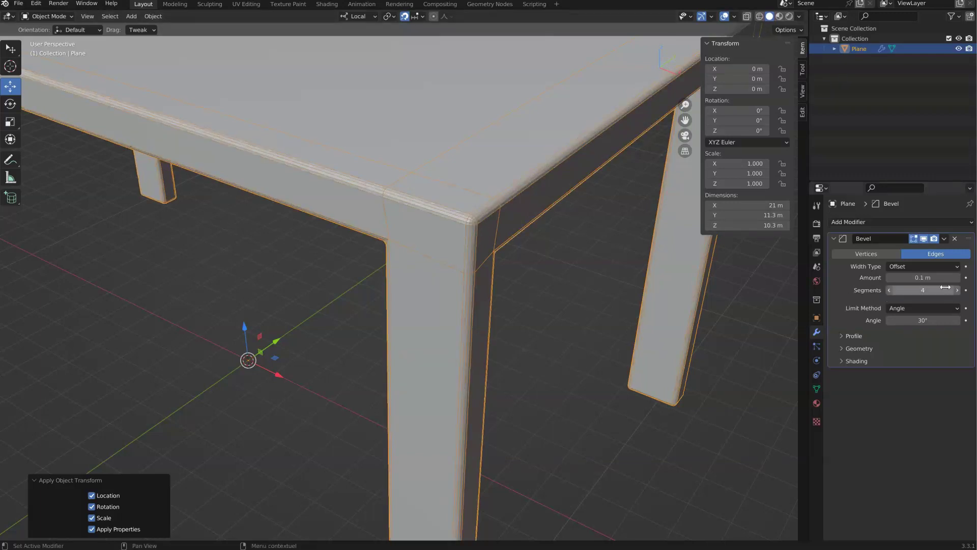
middle_drag(416, 233, 463, 166)
scroll(389, 195, down, 4)
Turn off the wireframe overlay in the viewport
click(735, 16)
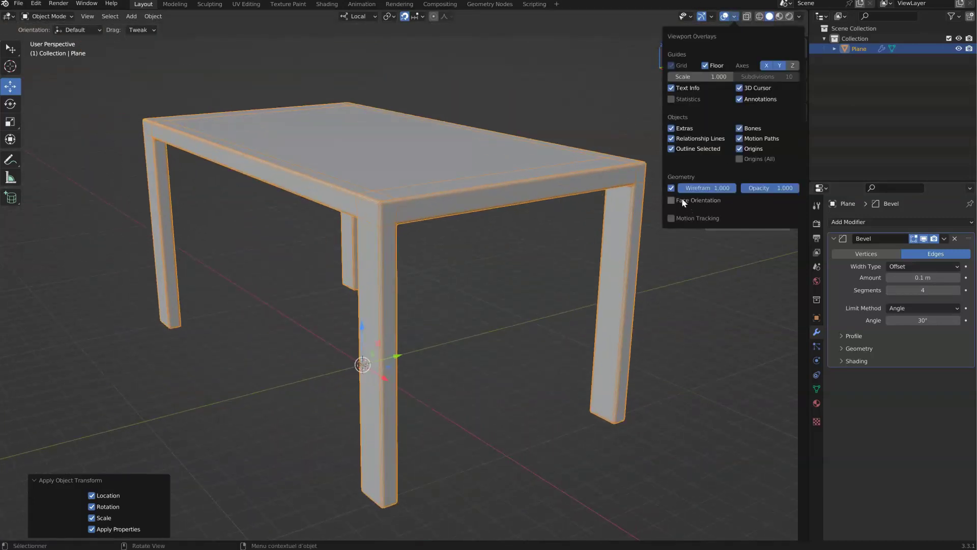
click(671, 189)
middle_drag(413, 185, 389, 236)
scroll(382, 218, up, 6)
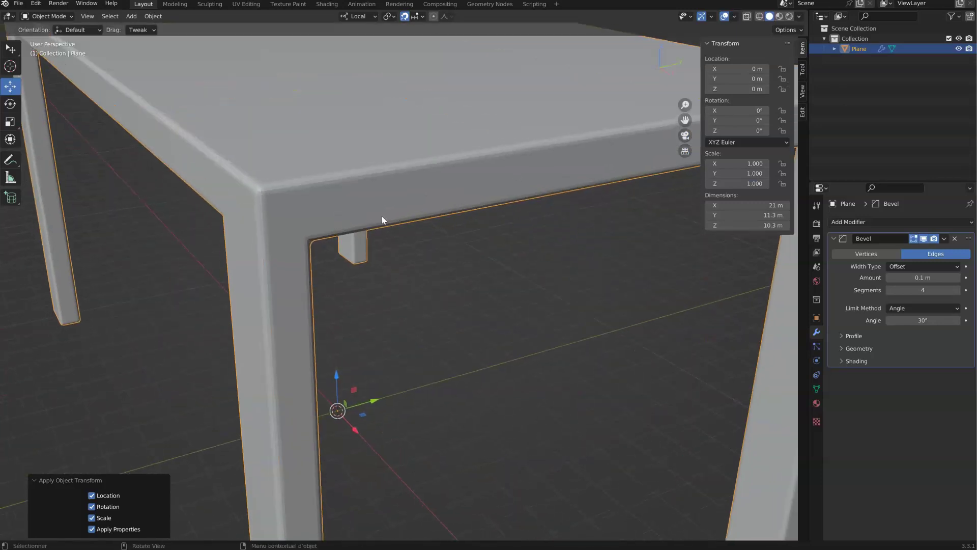
Apply Shade Smooth to the bevelled table
right_click(405, 261)
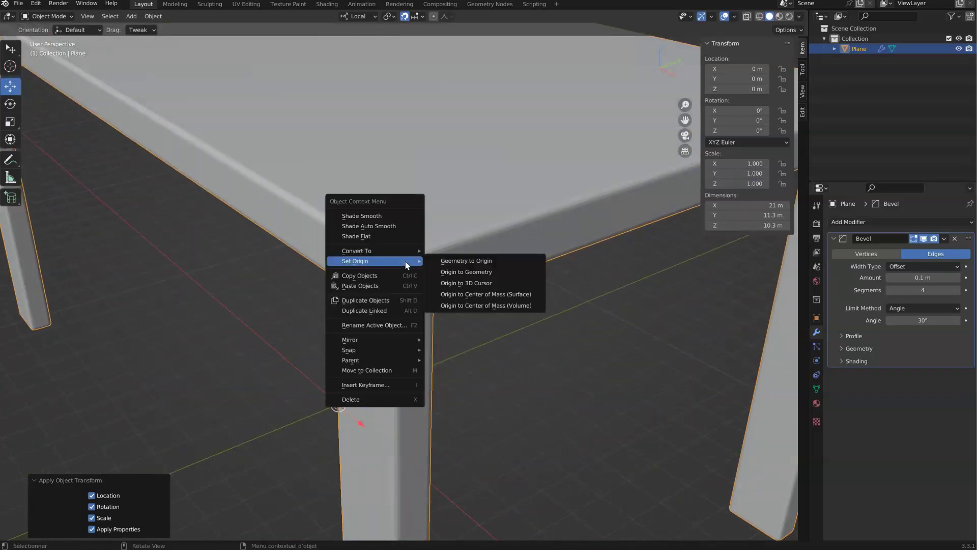
click(361, 216)
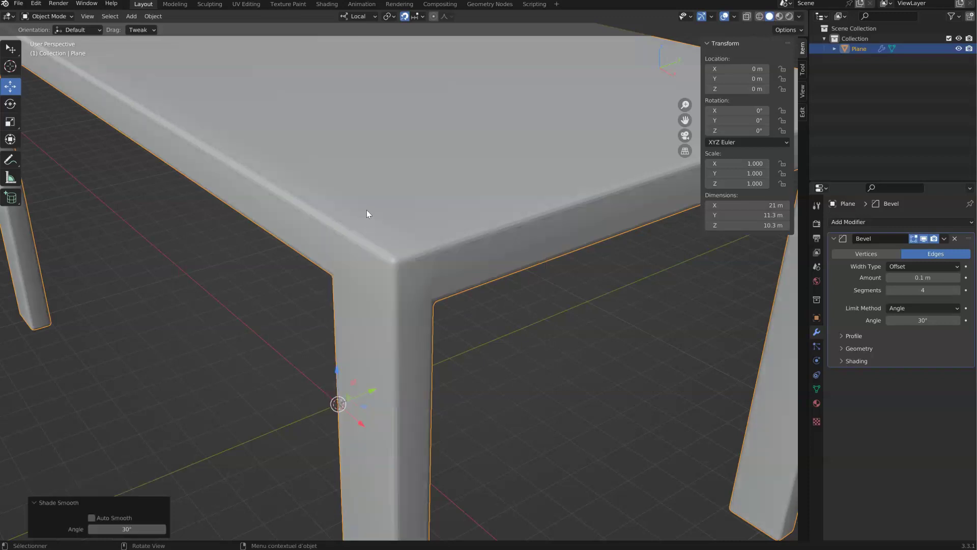
scroll(402, 274, down, 6)
middle_drag(426, 258, 468, 249)
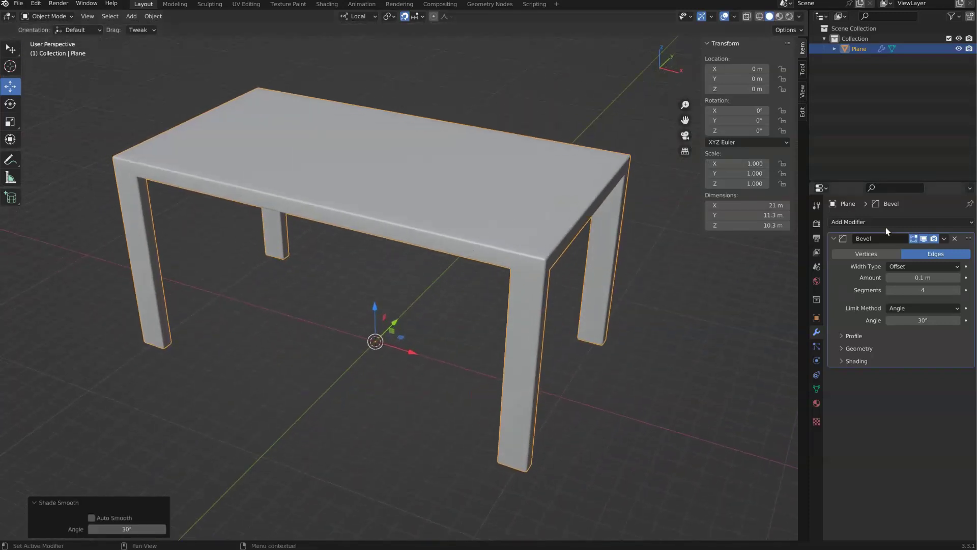
Compare a table corner with and without the Bevel modifier by toggling its viewport display
scroll(539, 275, up, 6)
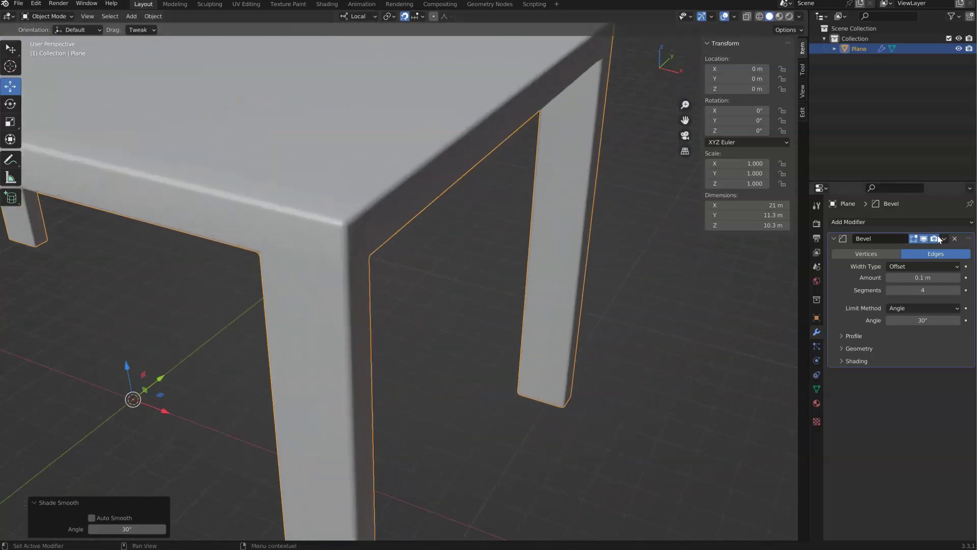
click(925, 239)
click(925, 239)
click(924, 239)
click(925, 240)
Turn the wireframe overlay back on and hide the Bevel modifier's effect in the viewport
click(733, 17)
click(671, 188)
click(925, 239)
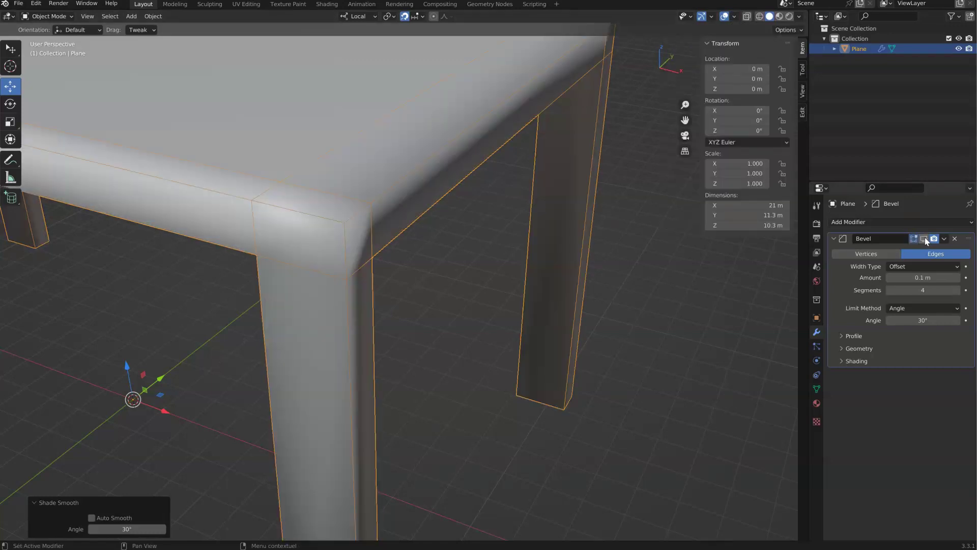
click(923, 238)
click(924, 238)
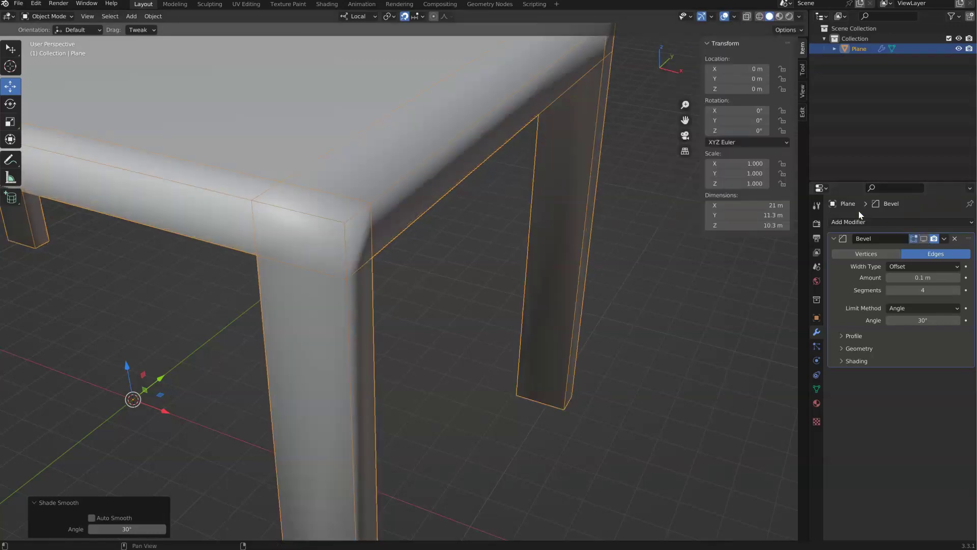
Compare flat and smooth shading on the unbevelled table, ending on Shade Smooth with the bevel's viewport display re-enabled
right_click(337, 204)
click(291, 225)
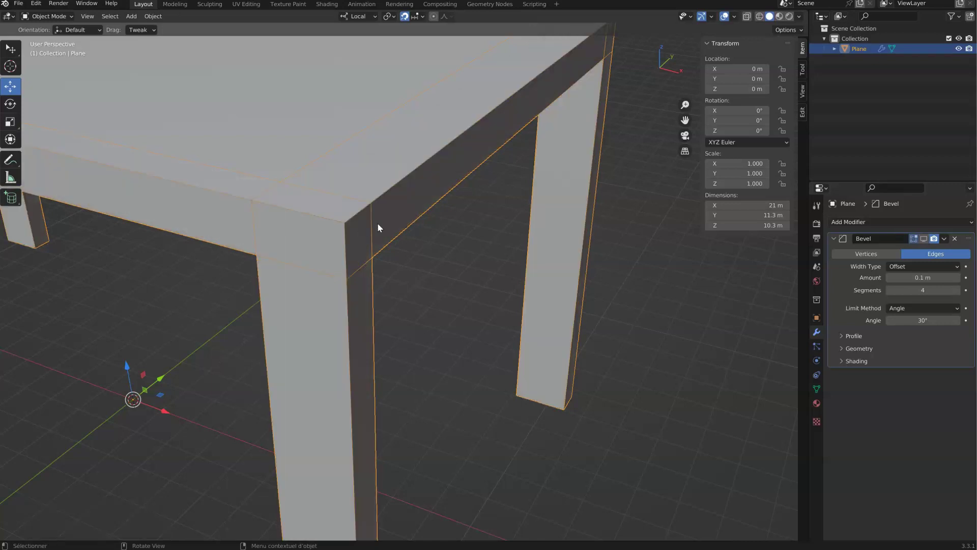
right_click(347, 214)
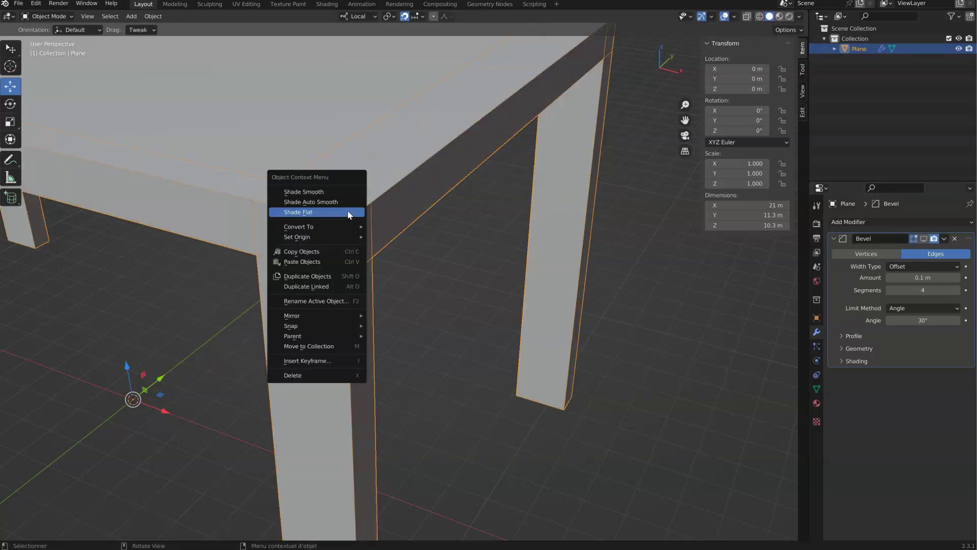
click(305, 193)
click(927, 239)
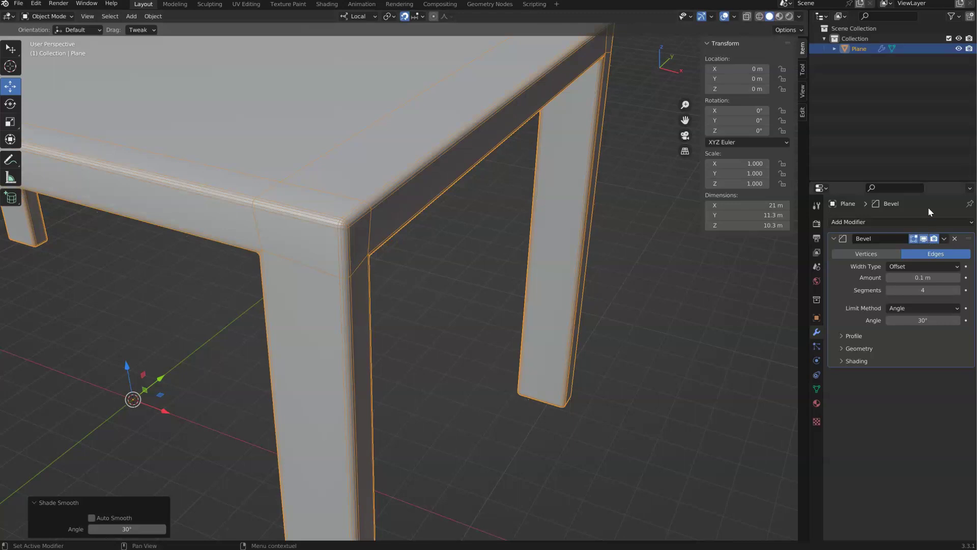
In Edit Mode, add eight evenly spaced loop cuts dividing the tabletop's X length, without sliding them
scroll(292, 254, down, 8)
shift+middle_drag(255, 255, 381, 224)
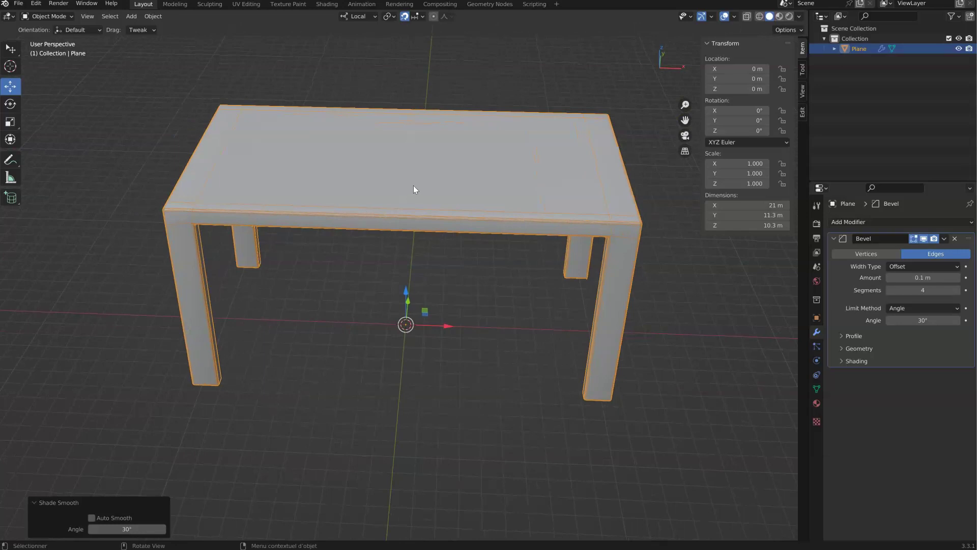
click(53, 19)
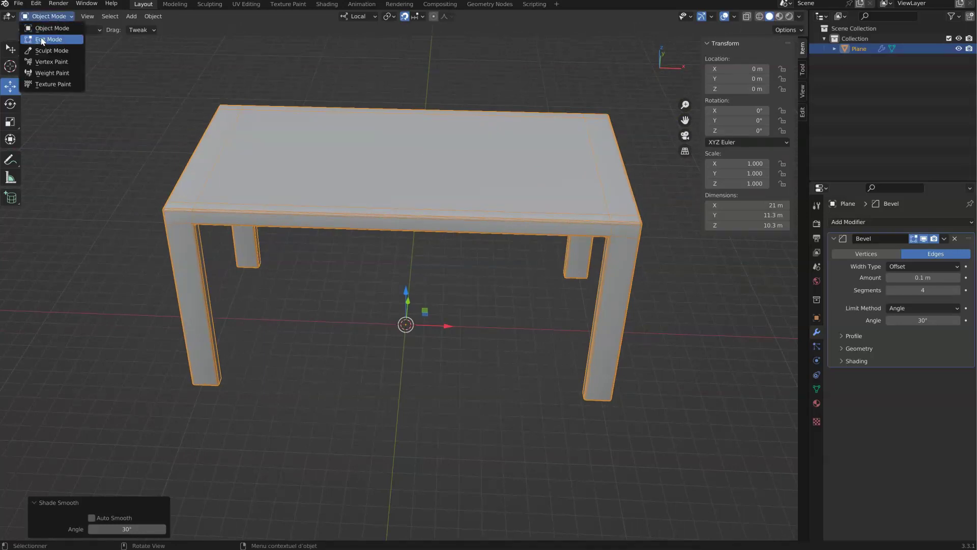
click(45, 38)
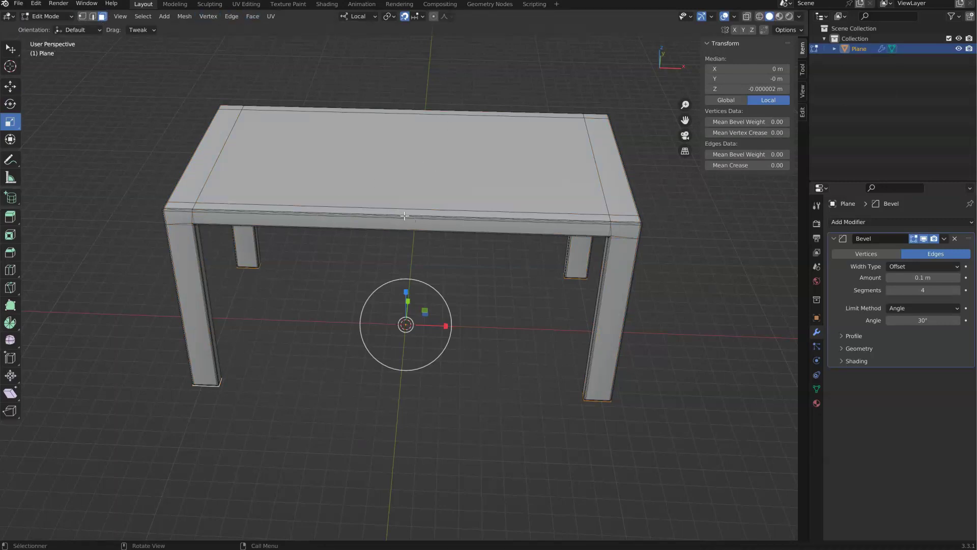
key(ctrl+r)
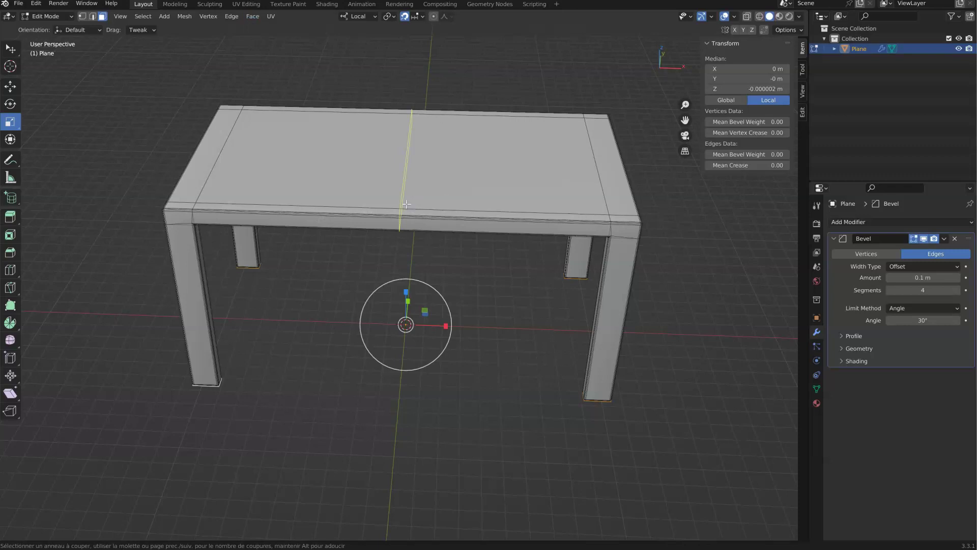
scroll(401, 199, up, 6)
scroll(400, 199, up, 1)
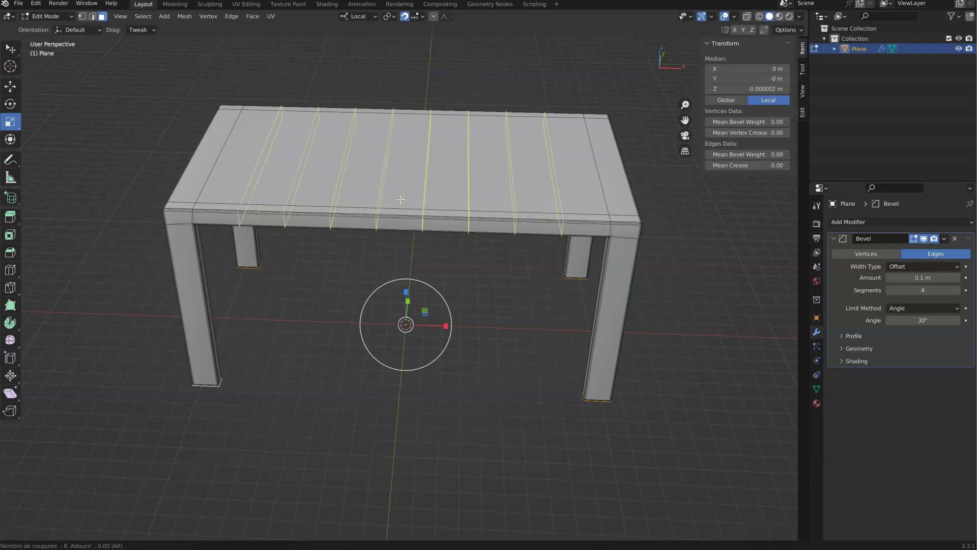
click(400, 200)
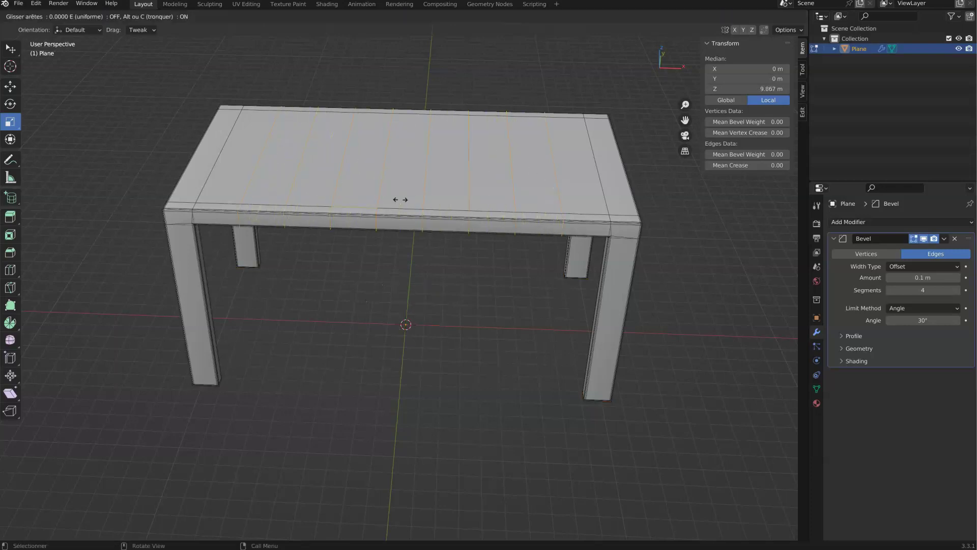
right_click(340, 230)
middle_drag(339, 229, 387, 256)
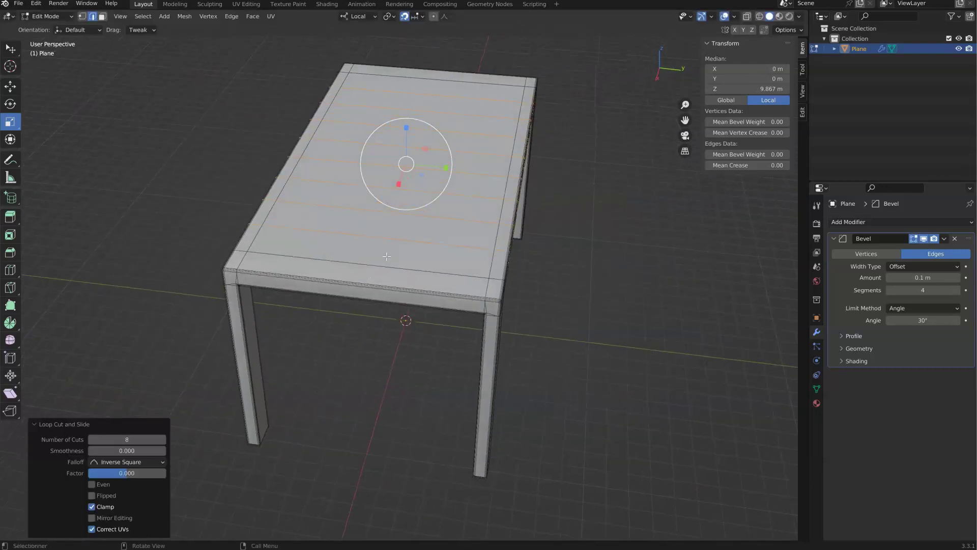
Add evenly spaced loop cuts dividing the tabletop's Y width, without sliding them
key(ctrl+r)
scroll(364, 261, up, 3)
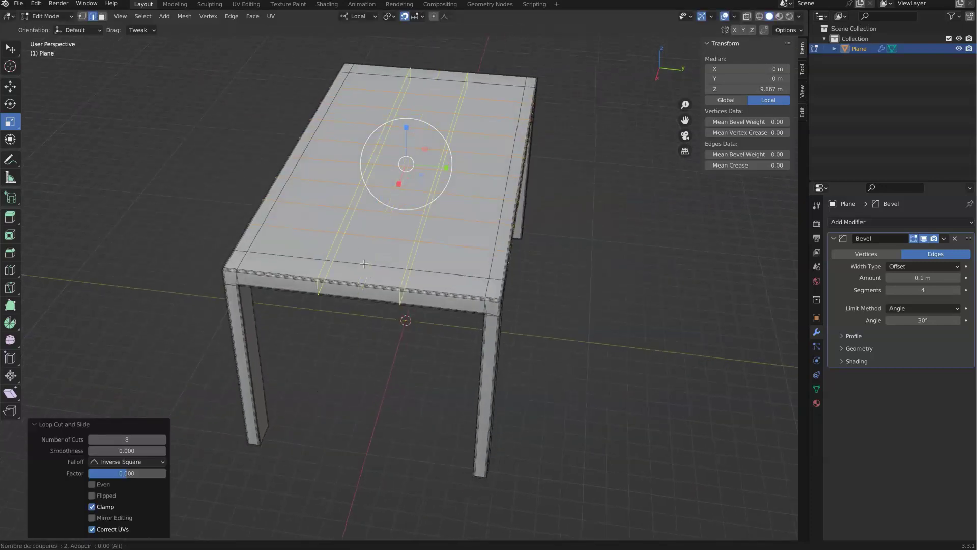
click(363, 259)
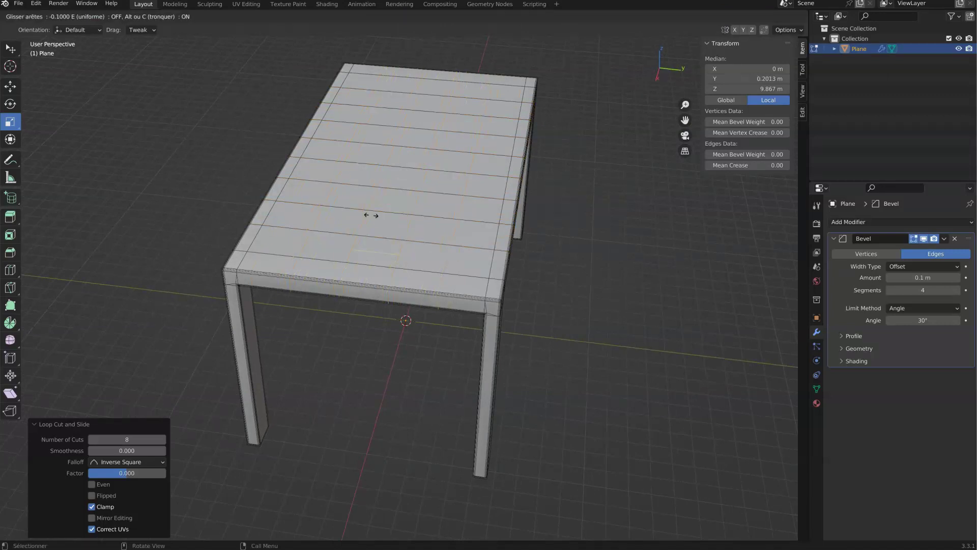
right_click(351, 237)
mouse_move(368, 225)
middle_down()
mouse_move(456, 244)
mouse_move(421, 210)
mouse_move(377, 216)
mouse_move(401, 237)
middle_up()
Return to Object Mode and delete the table
key(ctrl+Tab)
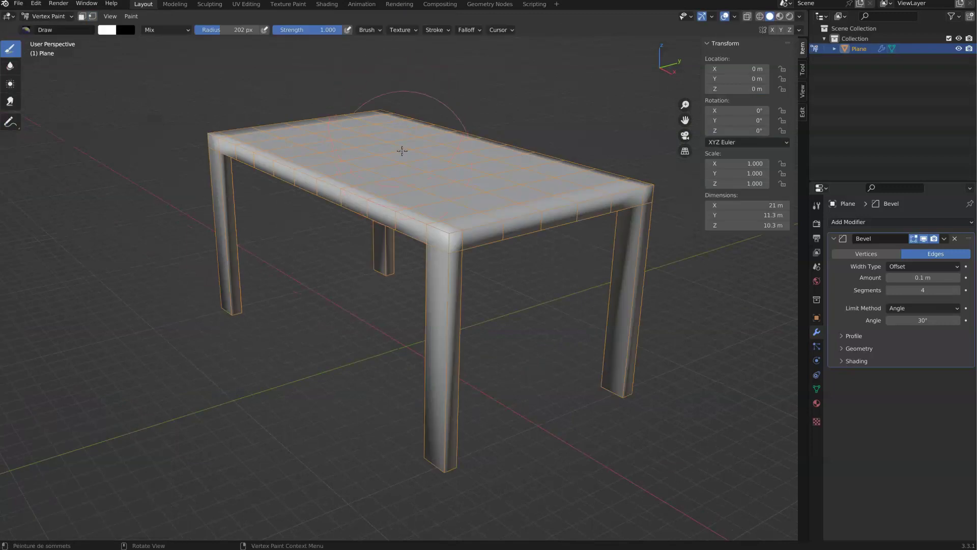
key(ctrl+Tab)
click(216, 283)
mouse_move(215, 284)
middle_down()
mouse_move(325, 283)
mouse_move(428, 263)
mouse_move(517, 304)
mouse_move(434, 280)
mouse_move(379, 211)
mouse_move(412, 290)
mouse_move(513, 280)
mouse_move(530, 262)
mouse_move(460, 222)
mouse_move(456, 203)
mouse_move(456, 277)
mouse_move(497, 292)
mouse_move(428, 262)
mouse_move(434, 270)
mouse_move(444, 213)
middle_up()
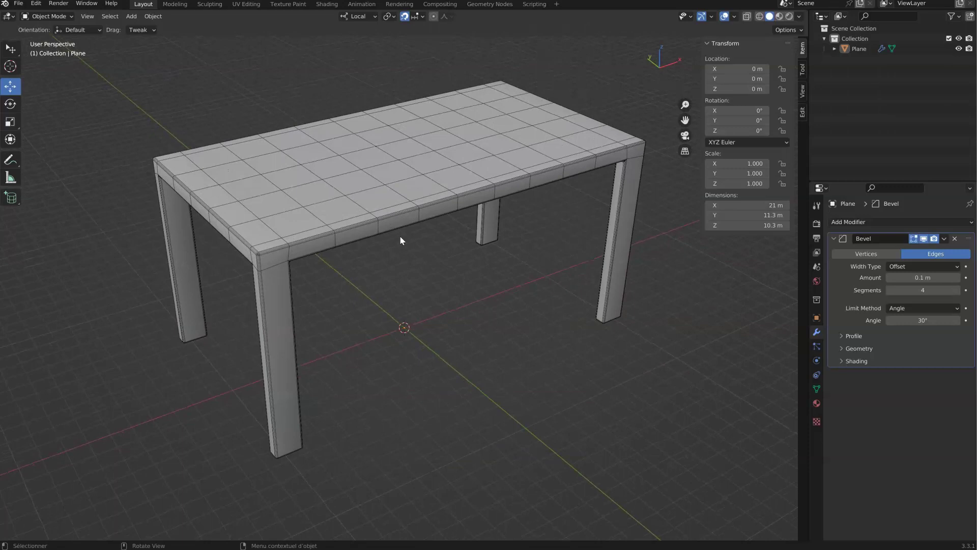
click(400, 221)
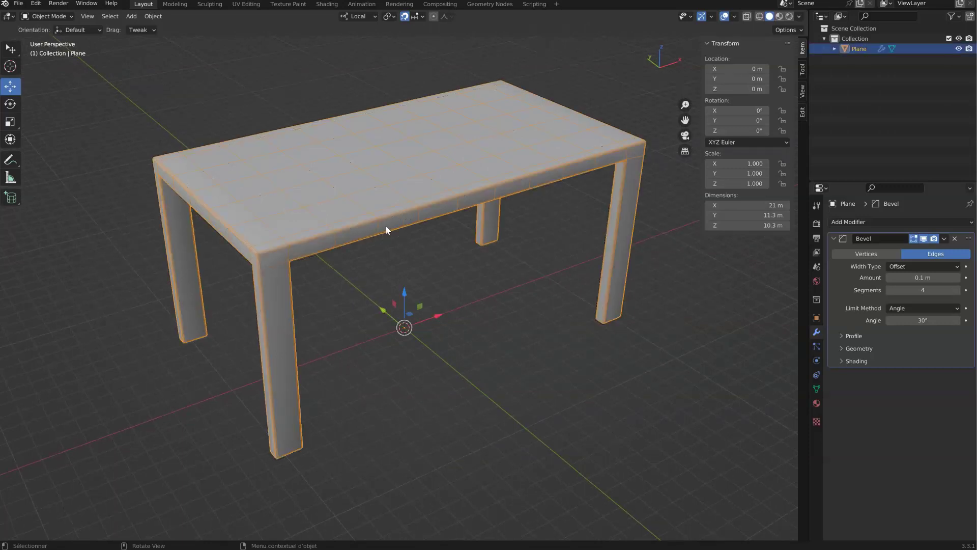
key(Delete)
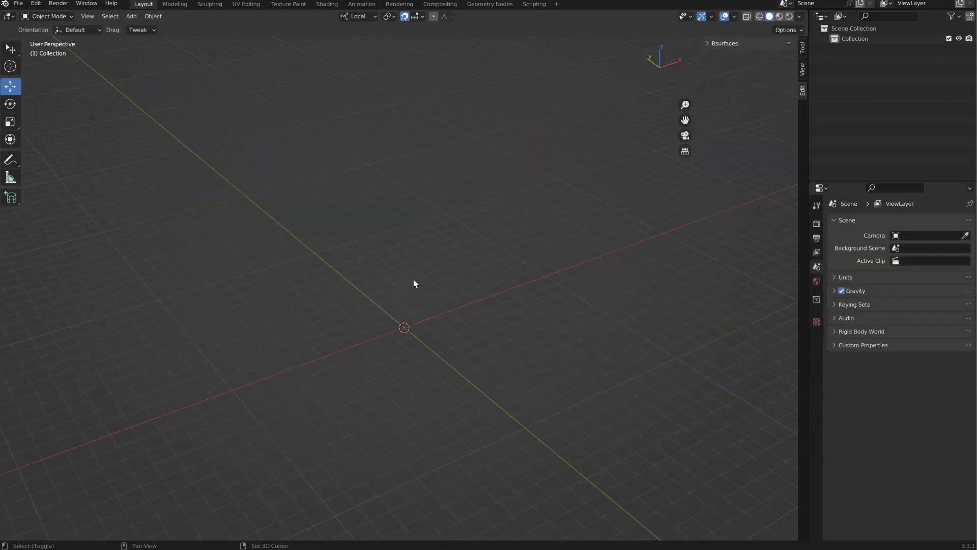
Add a UV sphere and scale its mesh in Edit Mode to a diameter of about 14.6 m
key(shift+a)
mouse_move(418, 284)
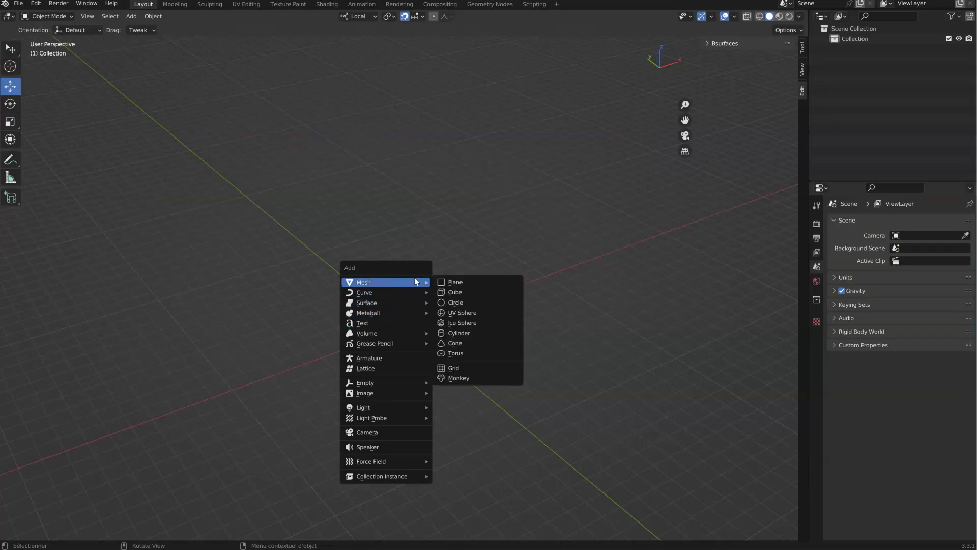
click(463, 314)
key(Tab)
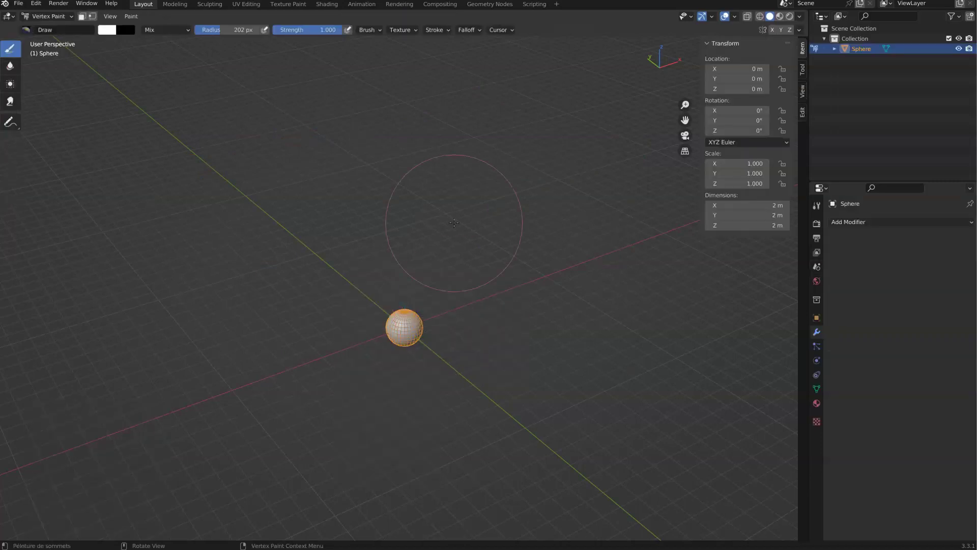
key(Tab)
key(s)
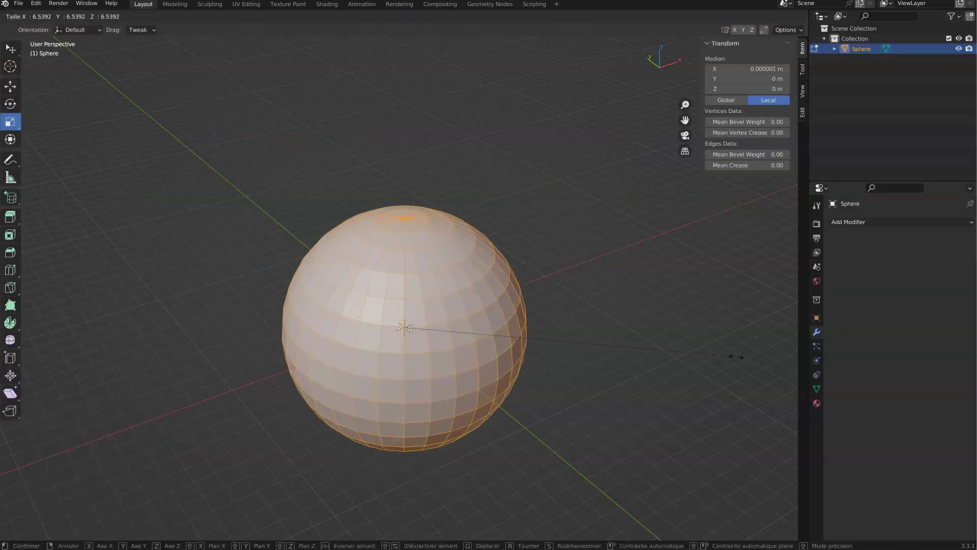
click(768, 359)
Switch the sphere to Sculpt Mode and enlarge the Grab brush radius to 390 px
key(Tab)
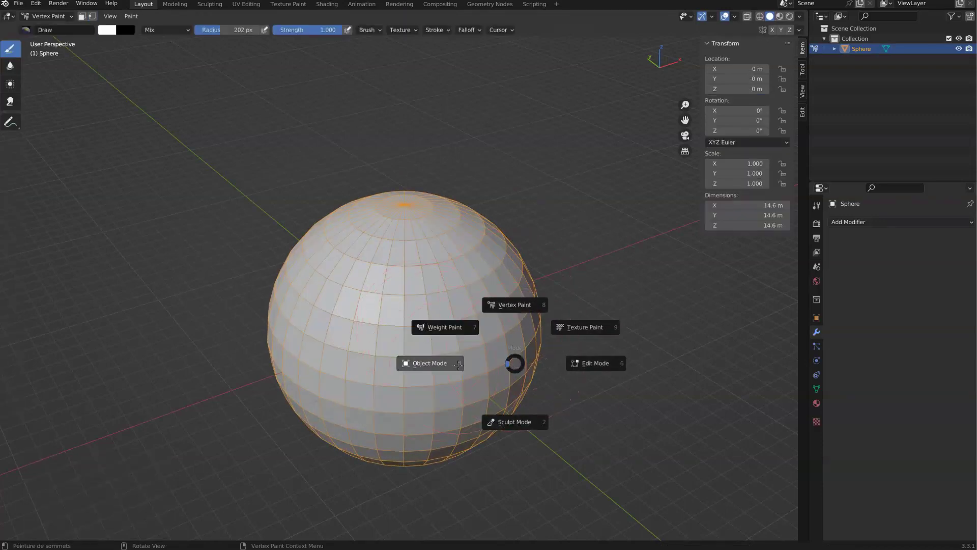
click(509, 417)
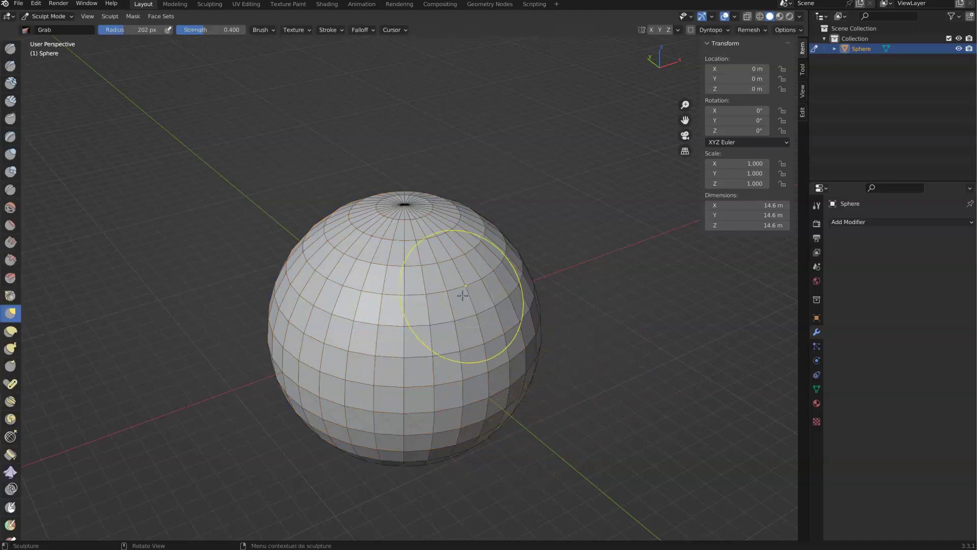
shift+middle_drag(463, 295, 414, 244)
scroll(382, 219, up, 2)
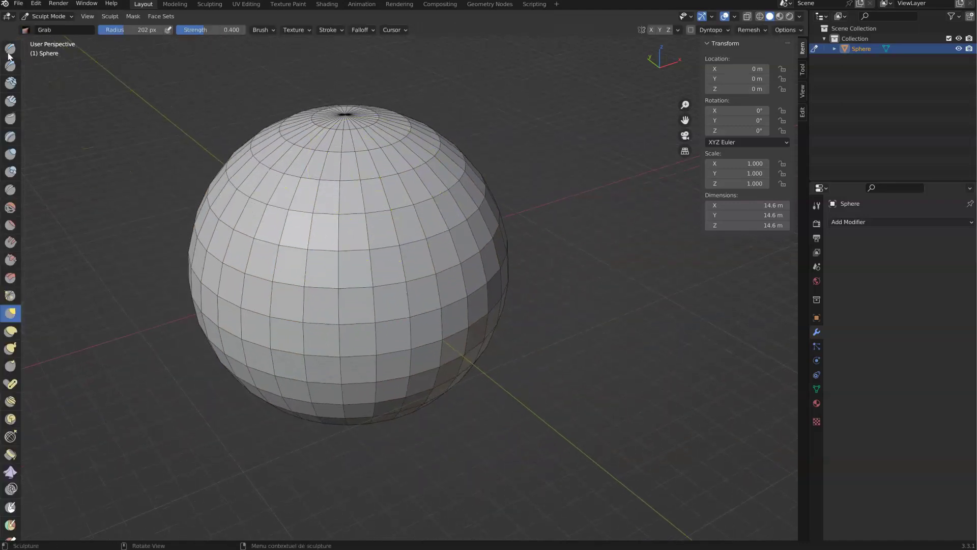
key(f)
click(486, 200)
Try deforming the top of the sphere with a few Grab strokes and undo them
mouse_move(432, 173)
mouse_down()
mouse_move(518, 127)
mouse_move(450, 166)
mouse_up()
mouse_move(450, 166)
middle_down()
mouse_move(447, 197)
mouse_move(443, 157)
middle_up()
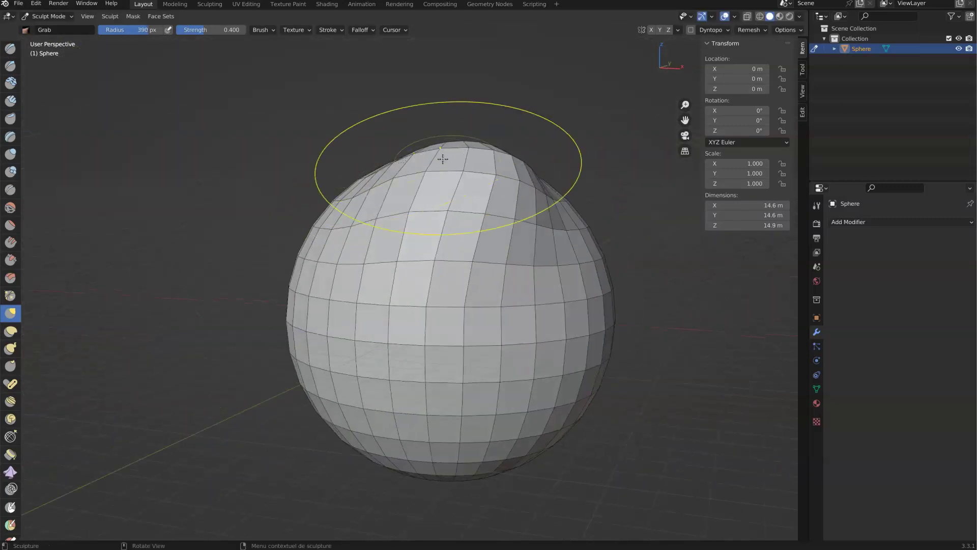
drag(443, 158, 424, 163)
key(ctrl+z)
key(ctrl+z)
key(ctrl+z)
key(ctrl+z)
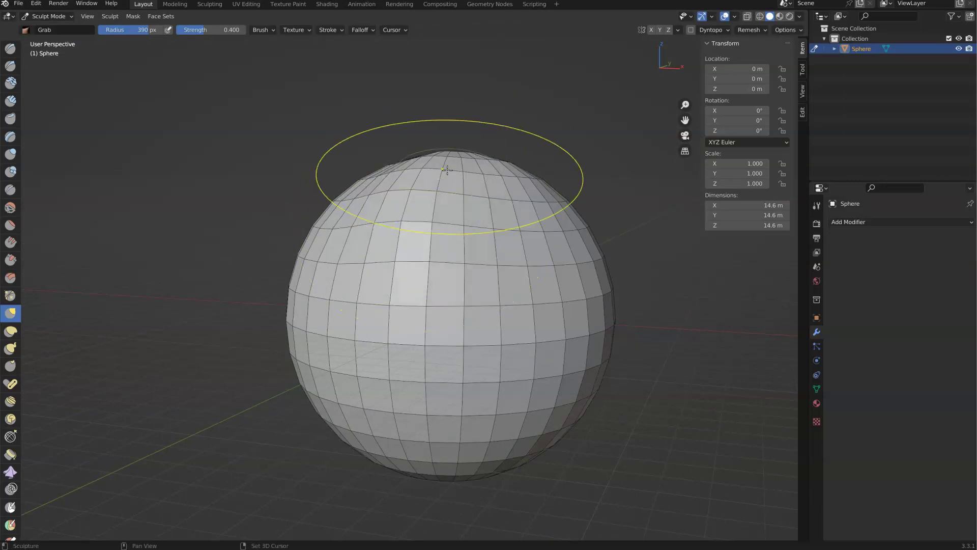
Deform the sphere's upper surface with a Grab stroke, then raise a bulge there using the Draw brush at 0.500 strength
middle_drag(394, 194, 457, 205)
drag(439, 216, 413, 215)
middle_drag(419, 218, 405, 230)
key(x)
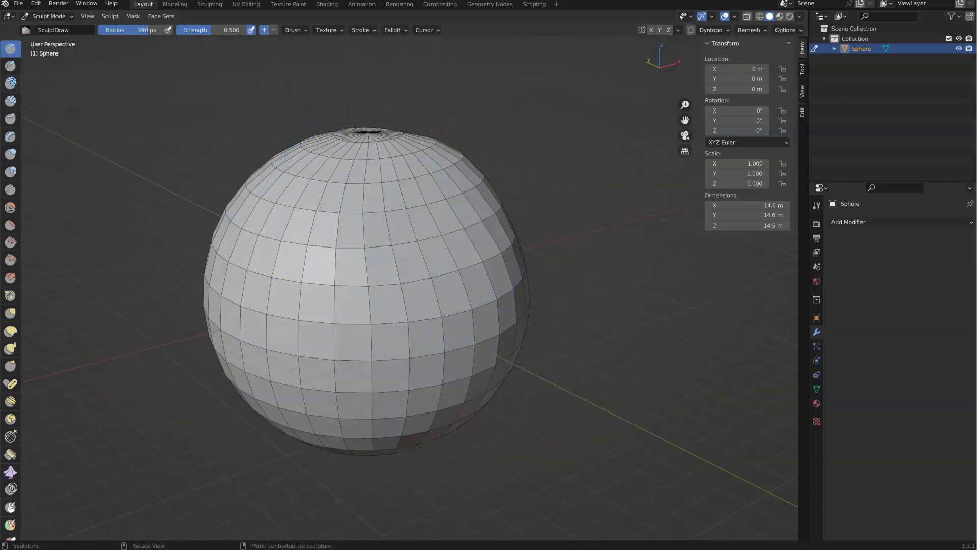
mouse_move(408, 213)
mouse_down()
mouse_move(425, 198)
mouse_move(471, 232)
mouse_move(443, 223)
mouse_up()
mouse_move(443, 222)
middle_down()
mouse_move(405, 231)
mouse_move(343, 215)
mouse_move(404, 203)
middle_up()
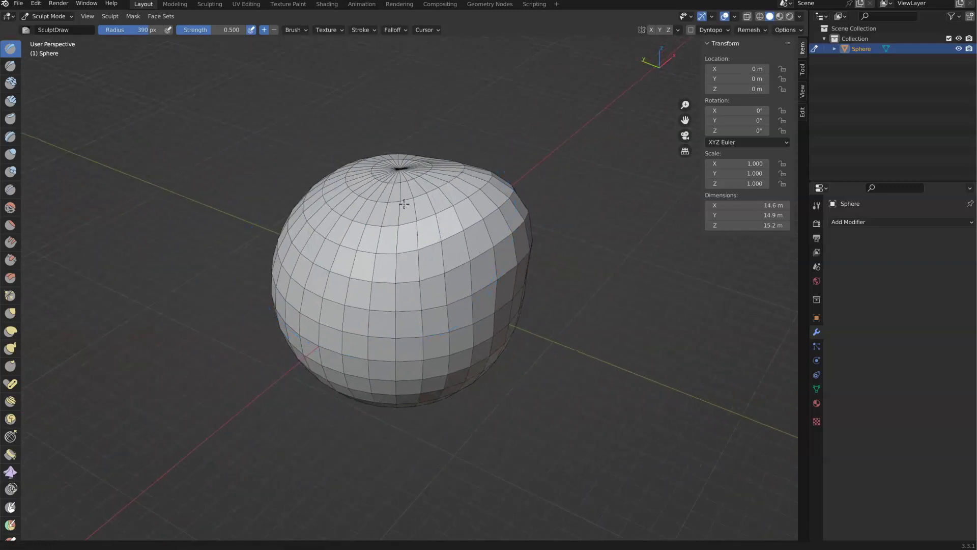
Return to Sculpt Mode after switching to Vertex Paint, and choose the Grab brush with a 133 px radius
scroll(409, 216, up, 1)
key(ctrl+Tab)
mouse_move(423, 258)
middle_down()
mouse_move(360, 244)
mouse_move(455, 169)
middle_up()
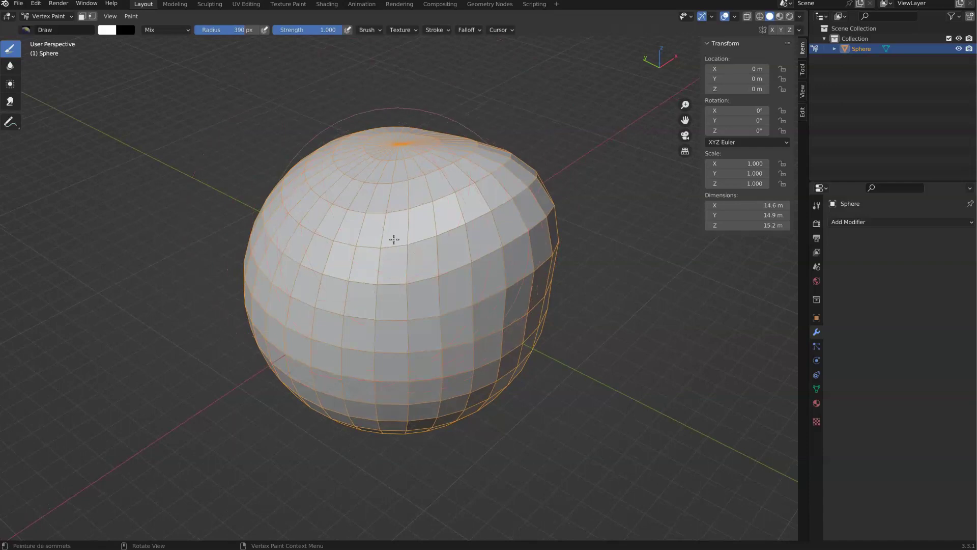
click(48, 16)
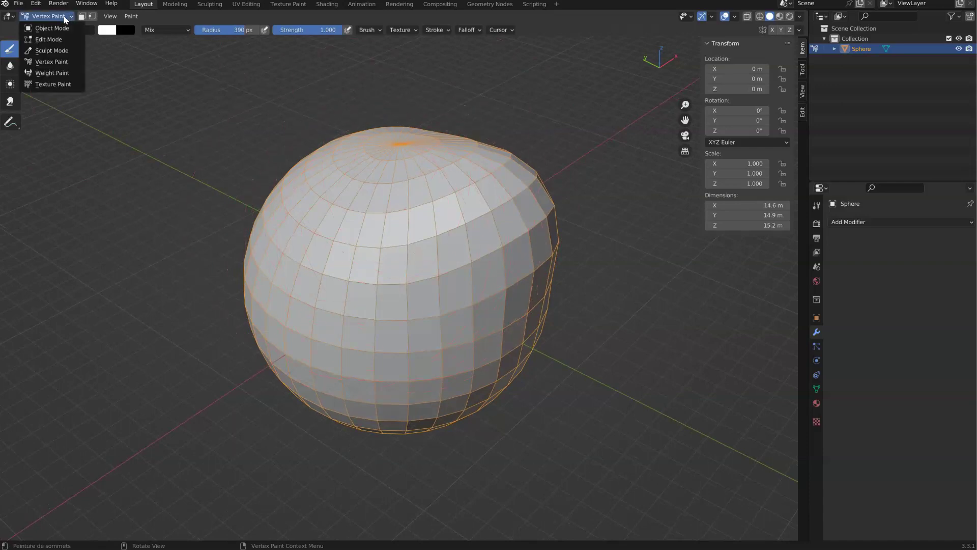
click(51, 51)
middle_drag(382, 251, 351, 232)
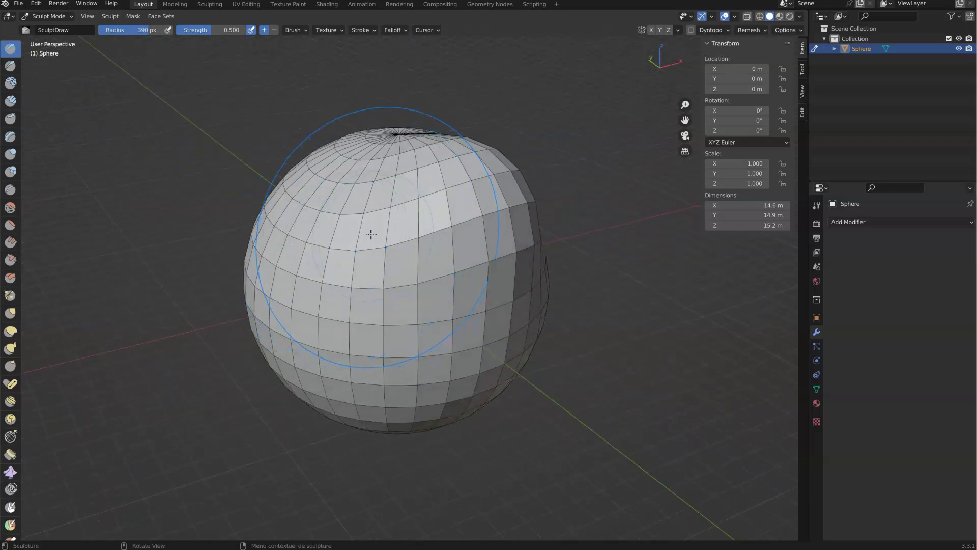
key(g)
key(f)
click(282, 243)
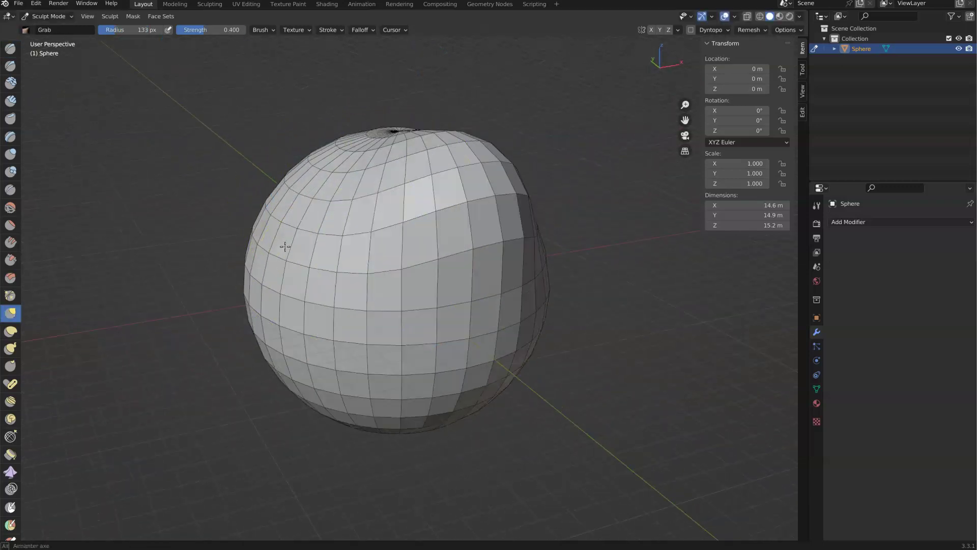
Switch the sphere to Edit Mode with vertex selection and activate the selection tool
scroll(306, 203, up, 6)
middle_drag(268, 190, 263, 167)
key(ctrl+Tab)
click(373, 170)
click(259, 179)
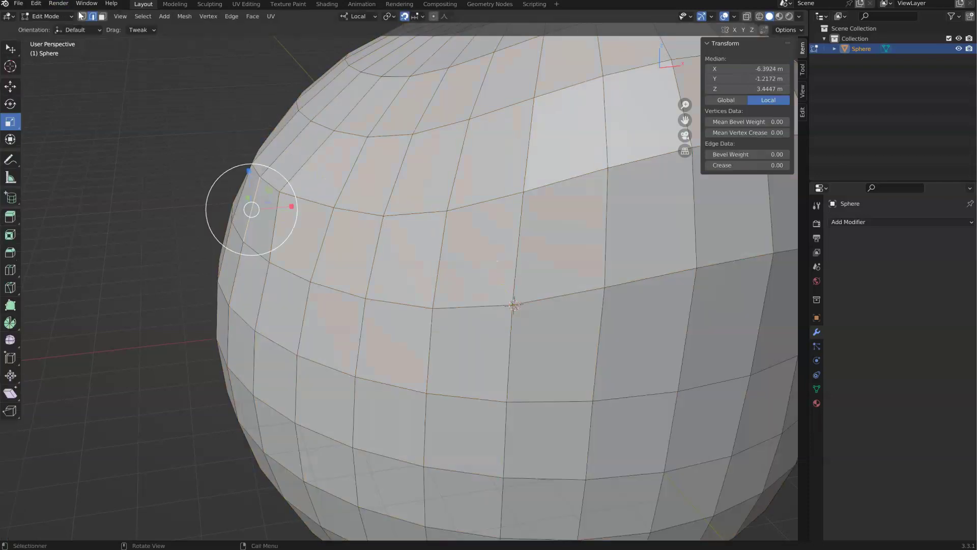
click(258, 146)
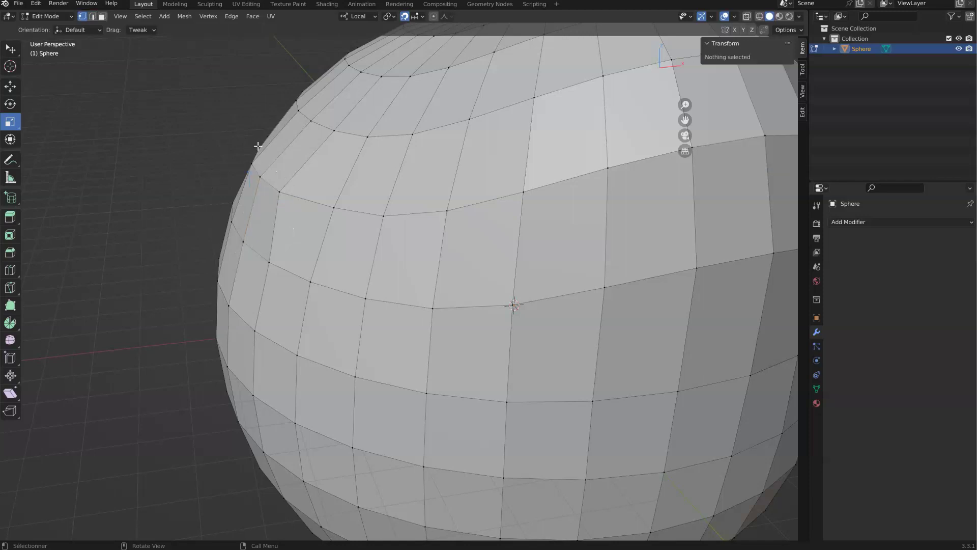
click(11, 48)
Try pulling one vertex on the sphere's upper side outward along X with snapping on, then undo the move
middle_drag(263, 179, 260, 173)
drag(258, 175, 233, 170)
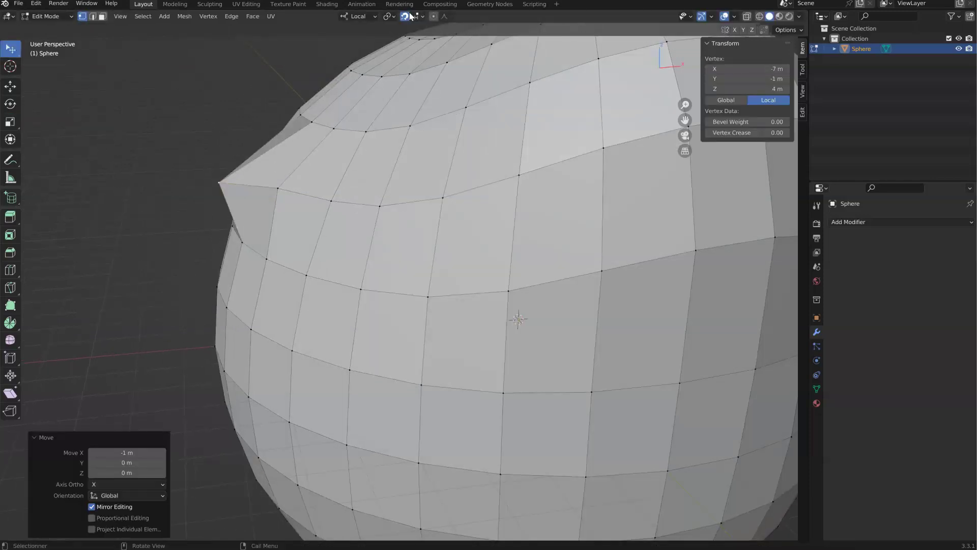
key(ctrl+z)
With snapping off, pull several individual vertices on the sphere's upper side slightly outward
drag(263, 178, 233, 170)
drag(275, 187, 256, 180)
middle_drag(269, 186, 244, 180)
drag(299, 201, 263, 189)
drag(332, 208, 298, 182)
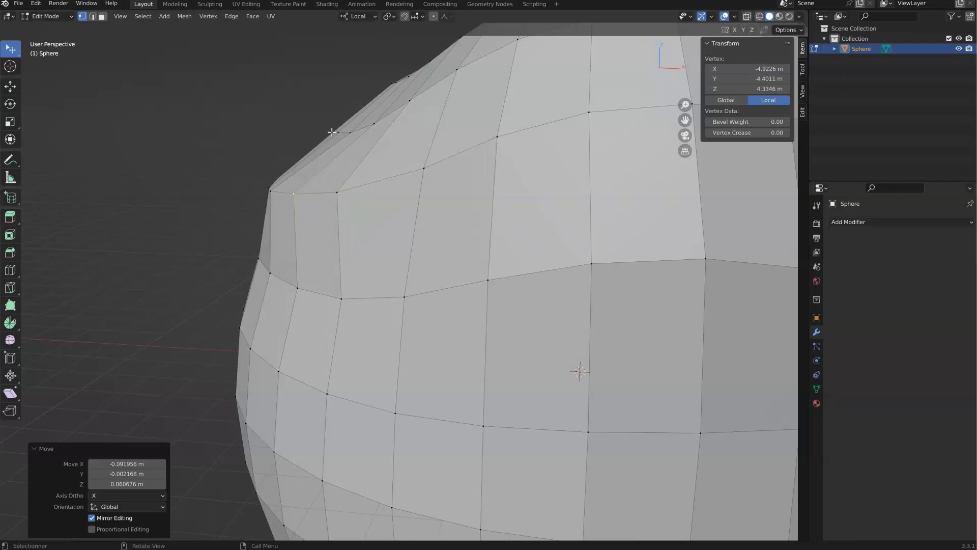
middle_drag(332, 132, 324, 145)
drag(348, 118, 368, 121)
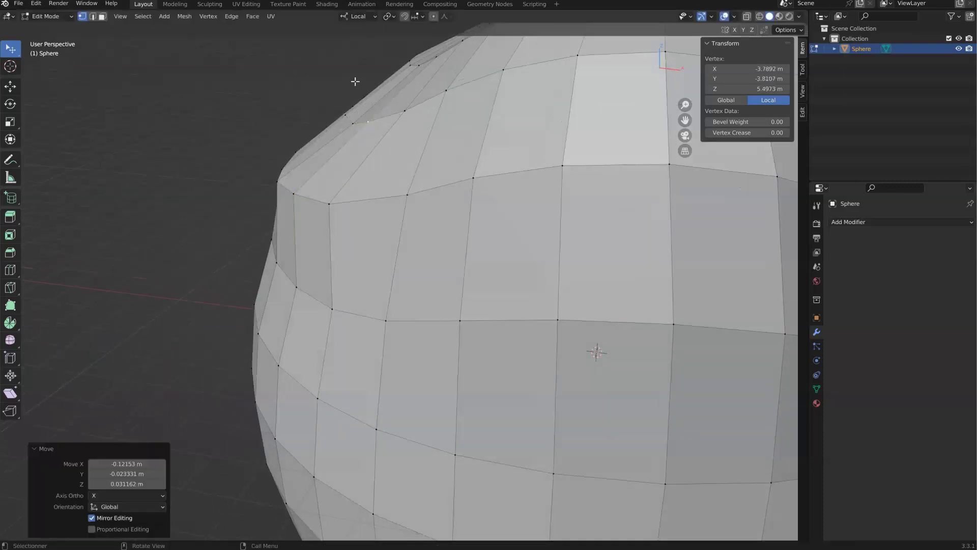
Switch back to Sculpt Mode and set the Grab brush radius to 291 px
click(63, 16)
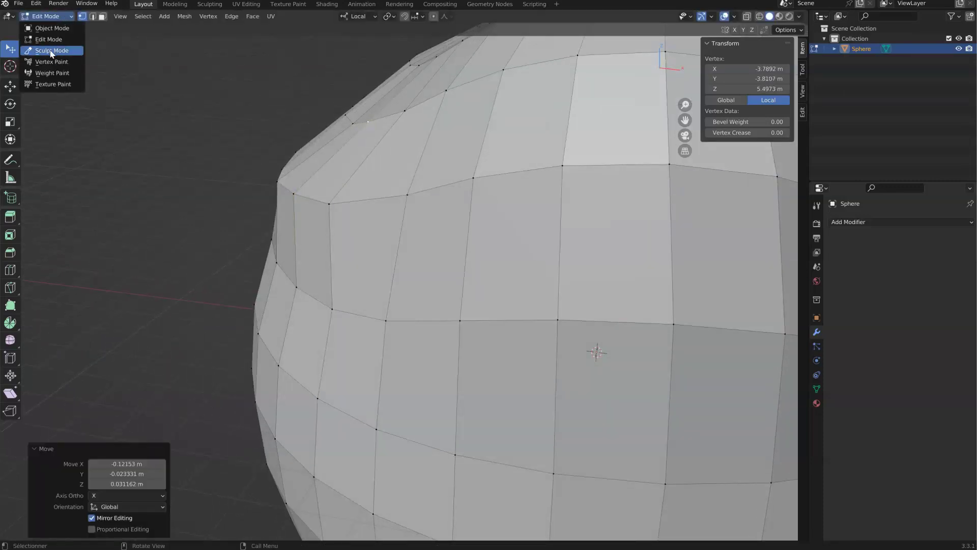
click(53, 49)
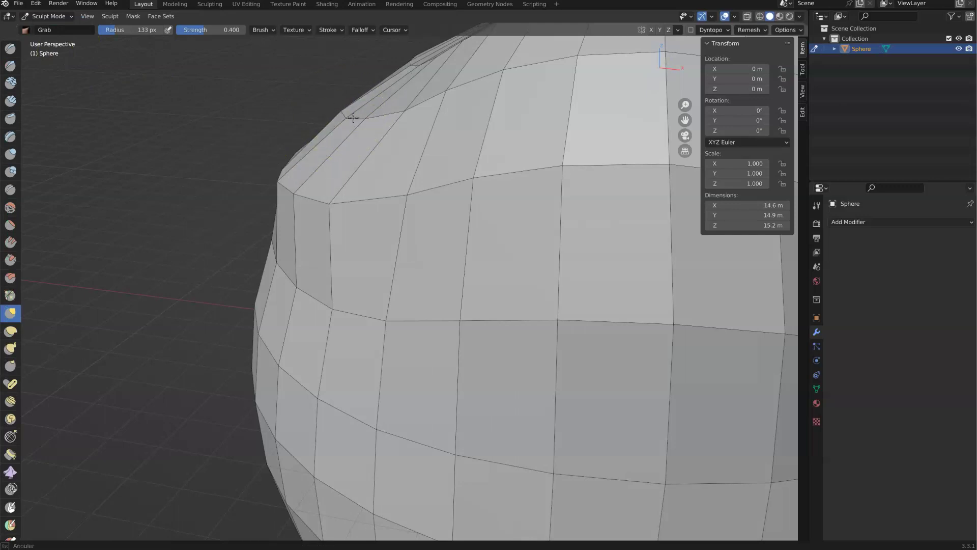
key(f)
click(369, 133)
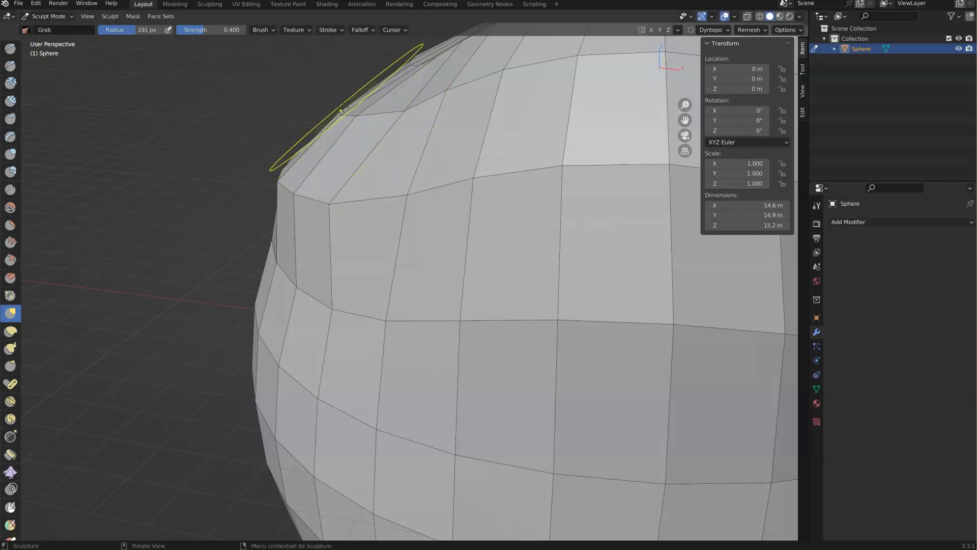
Reshape the sphere's upper bulge and the surface around it with repeated Grab strokes
mouse_move(365, 102)
middle_down()
mouse_move(358, 109)
mouse_move(383, 133)
middle_up()
scroll(383, 133, down, 5)
mouse_move(352, 163)
middle_down()
mouse_move(376, 182)
mouse_move(382, 212)
middle_up()
scroll(375, 181, up, 5)
drag(382, 212, 385, 206)
drag(358, 226, 376, 218)
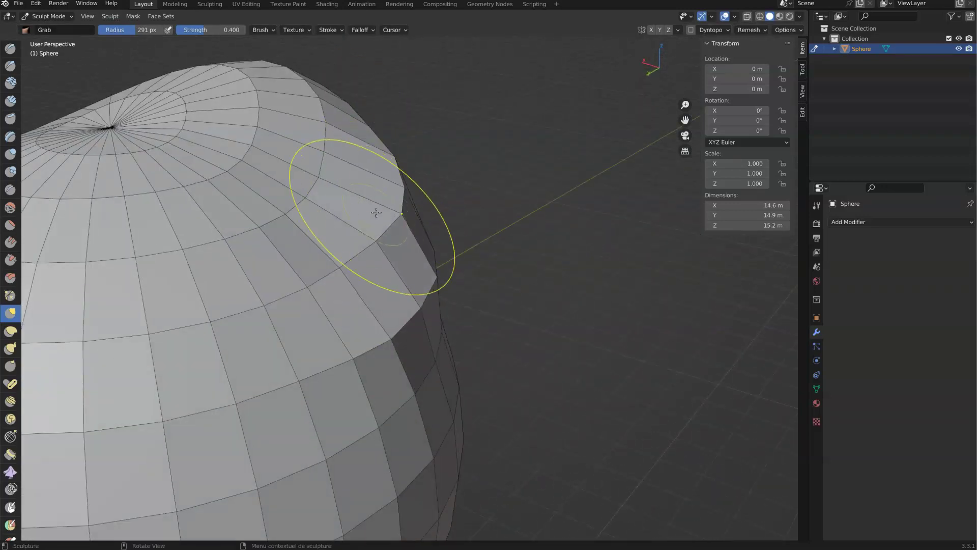
drag(348, 263, 358, 260)
mouse_move(312, 184)
mouse_down()
mouse_move(337, 169)
mouse_move(346, 135)
mouse_up()
middle_drag(311, 186, 312, 186)
mouse_move(275, 195)
mouse_down()
mouse_move(275, 183)
mouse_move(232, 186)
mouse_up()
drag(319, 306, 357, 304)
mouse_move(464, 284)
middle_down()
mouse_move(448, 293)
mouse_move(350, 295)
middle_up()
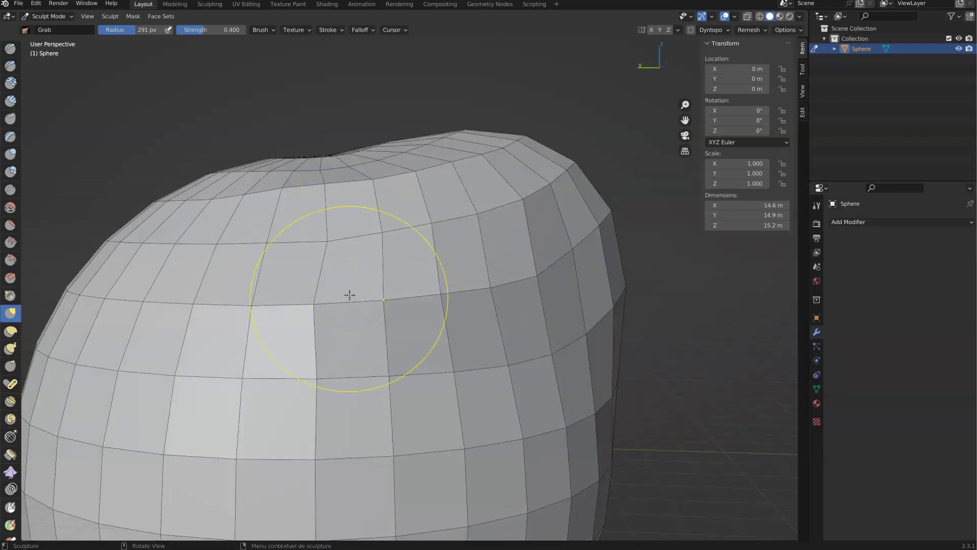
Push and pull the sphere's outer sides with further Grab strokes from several angles
scroll(387, 244, down, 3)
middle_drag(419, 255, 433, 279)
drag(442, 304, 510, 272)
drag(361, 230, 363, 222)
middle_drag(501, 301, 498, 299)
mouse_move(515, 315)
mouse_down()
mouse_move(509, 371)
mouse_move(526, 349)
mouse_up()
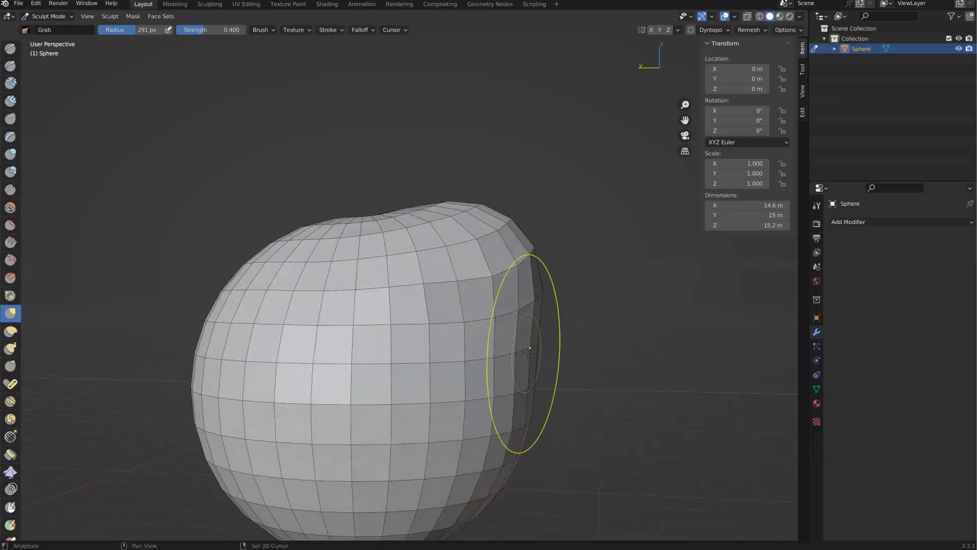
mouse_move(589, 349)
middle_down()
mouse_move(473, 305)
mouse_move(465, 280)
middle_up()
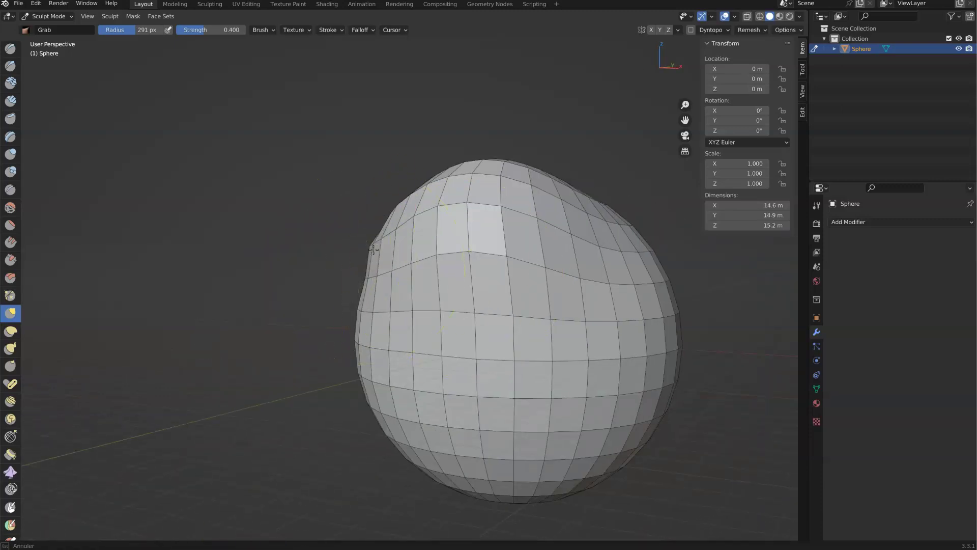
middle_drag(559, 327, 537, 312)
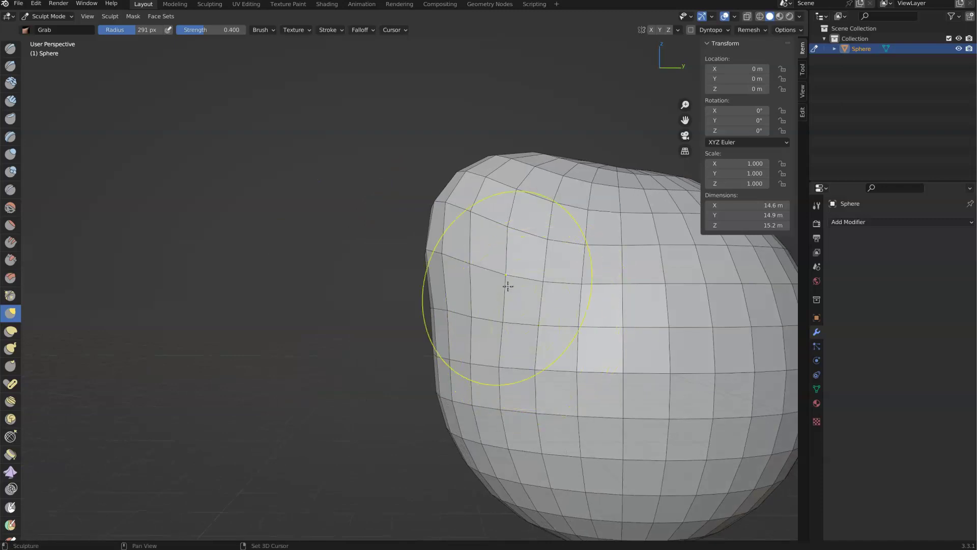
mouse_move(529, 281)
mouse_down()
mouse_move(463, 221)
mouse_move(436, 261)
mouse_up()
mouse_move(437, 262)
middle_down()
mouse_move(592, 247)
mouse_move(506, 250)
middle_up()
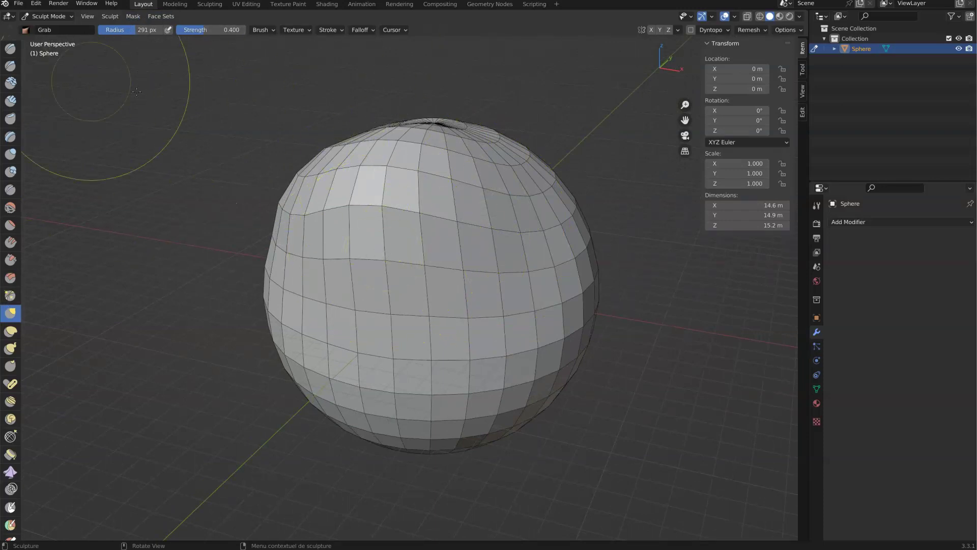
Return the sculpted sphere to Object Mode and view its deformed shape from several angles
click(48, 16)
click(51, 28)
middle_drag(339, 148, 457, 196)
mouse_move(431, 270)
middle_down()
mouse_move(429, 252)
mouse_move(474, 261)
mouse_move(431, 251)
middle_up()
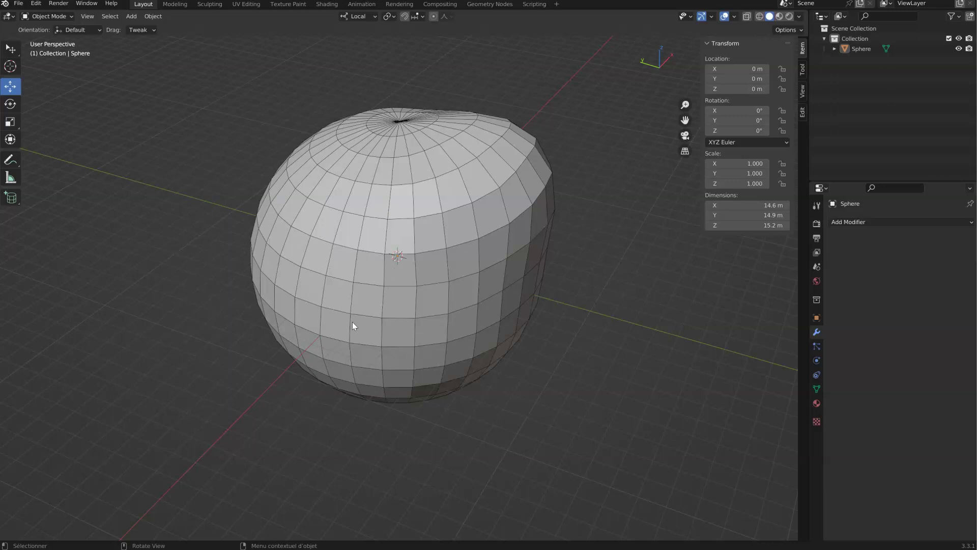
middle_drag(354, 322, 244, 325)
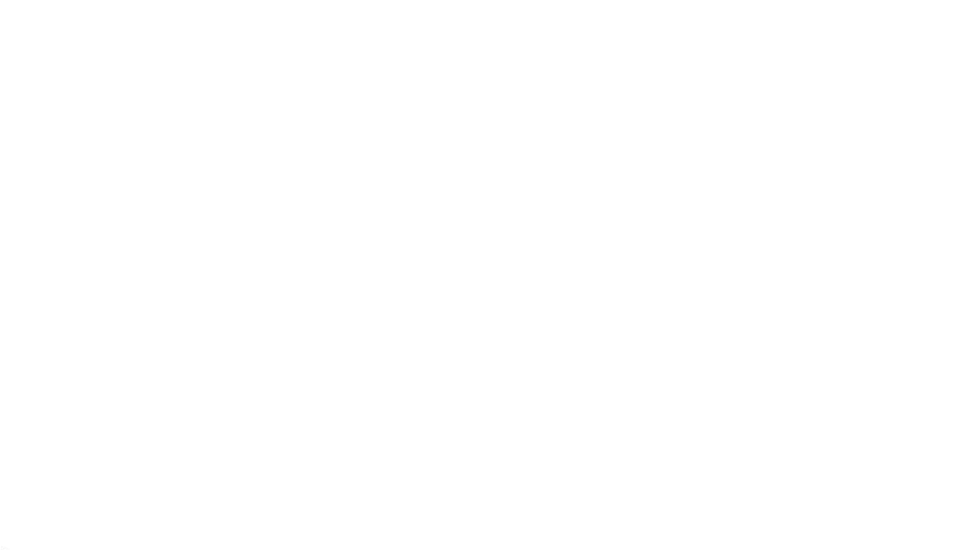